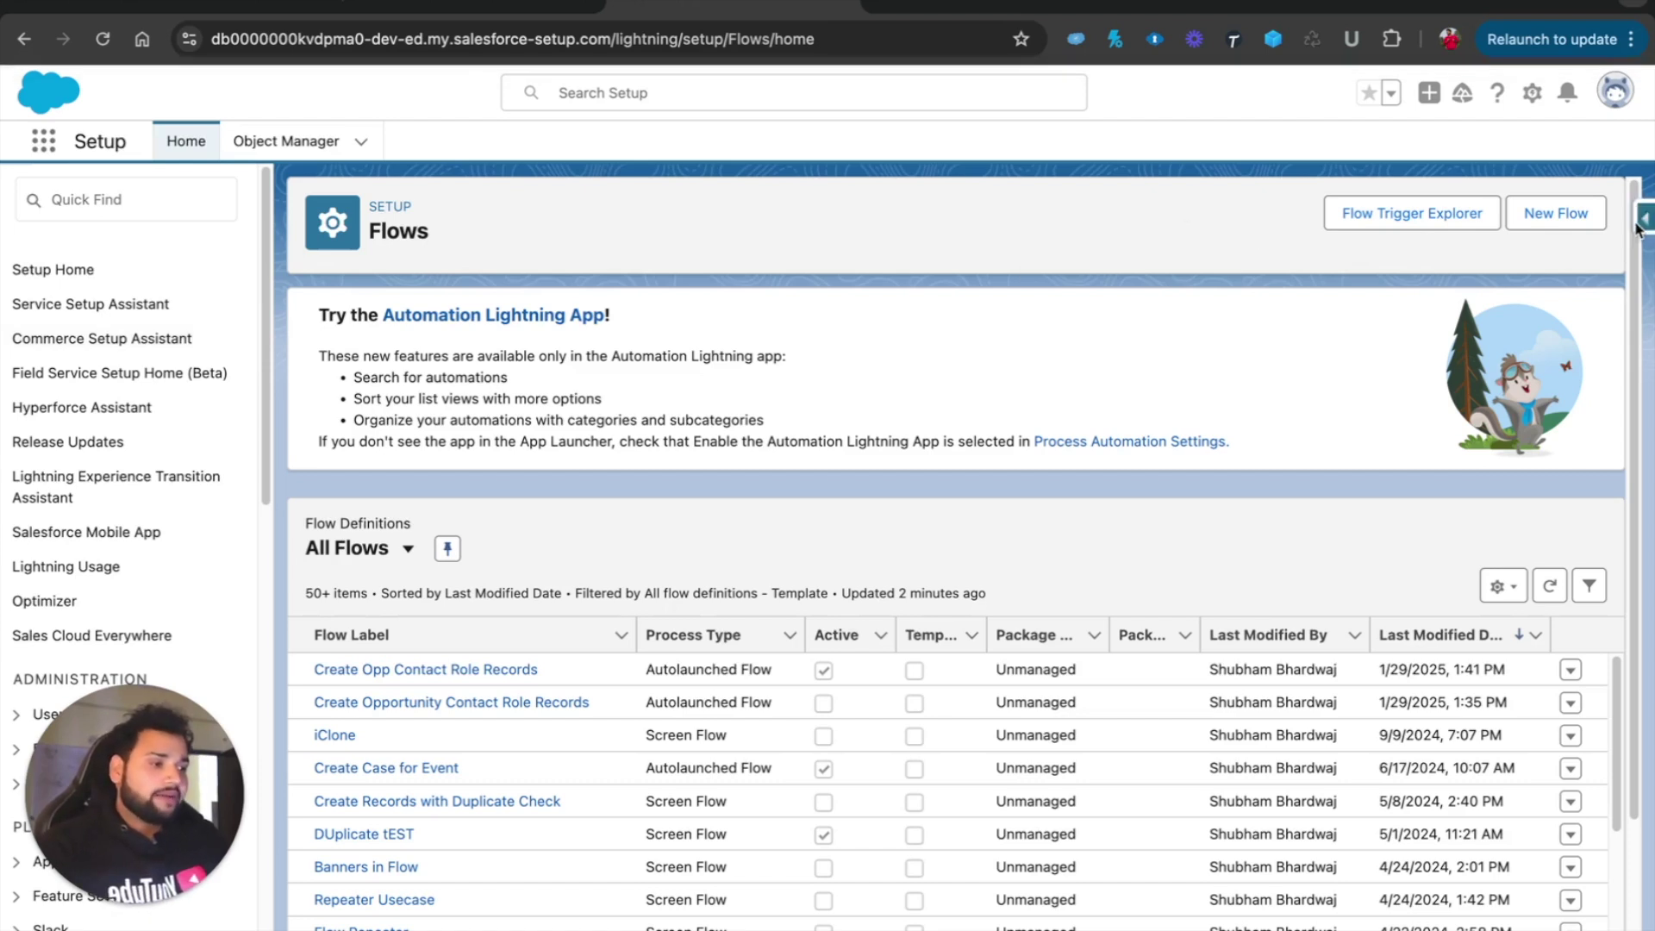
Create a new flow of the Screen Flow type
{"action": "left_click", "coordinate": [1535, 226]}
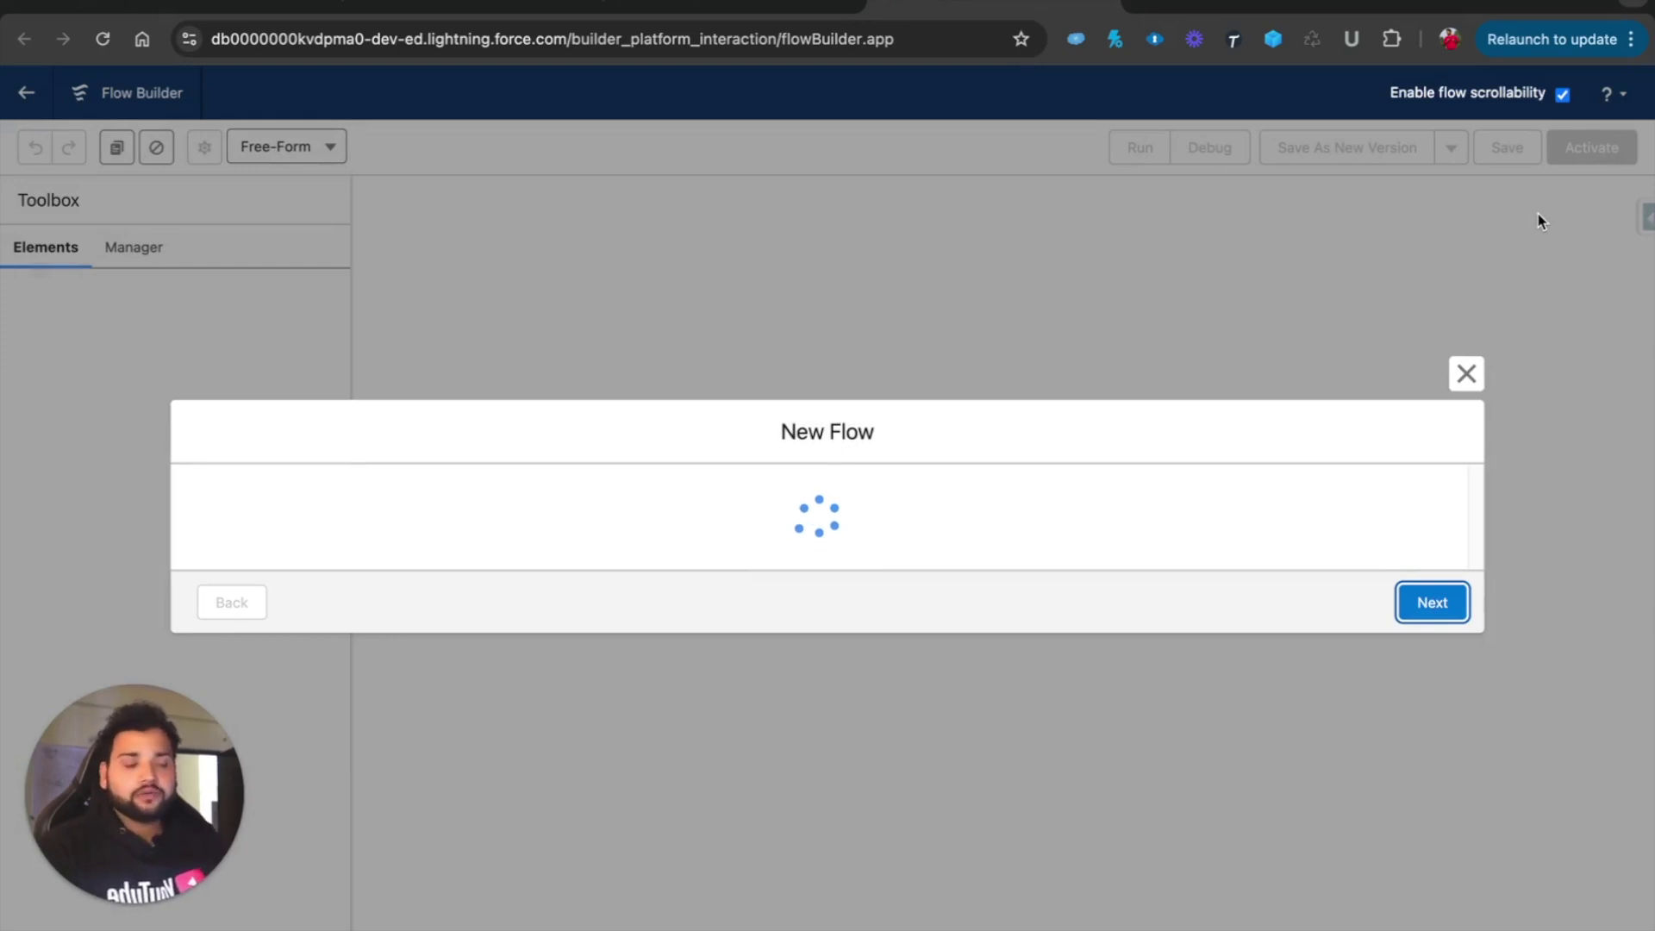
{"action": "left_click", "coordinate": [1431, 653]}
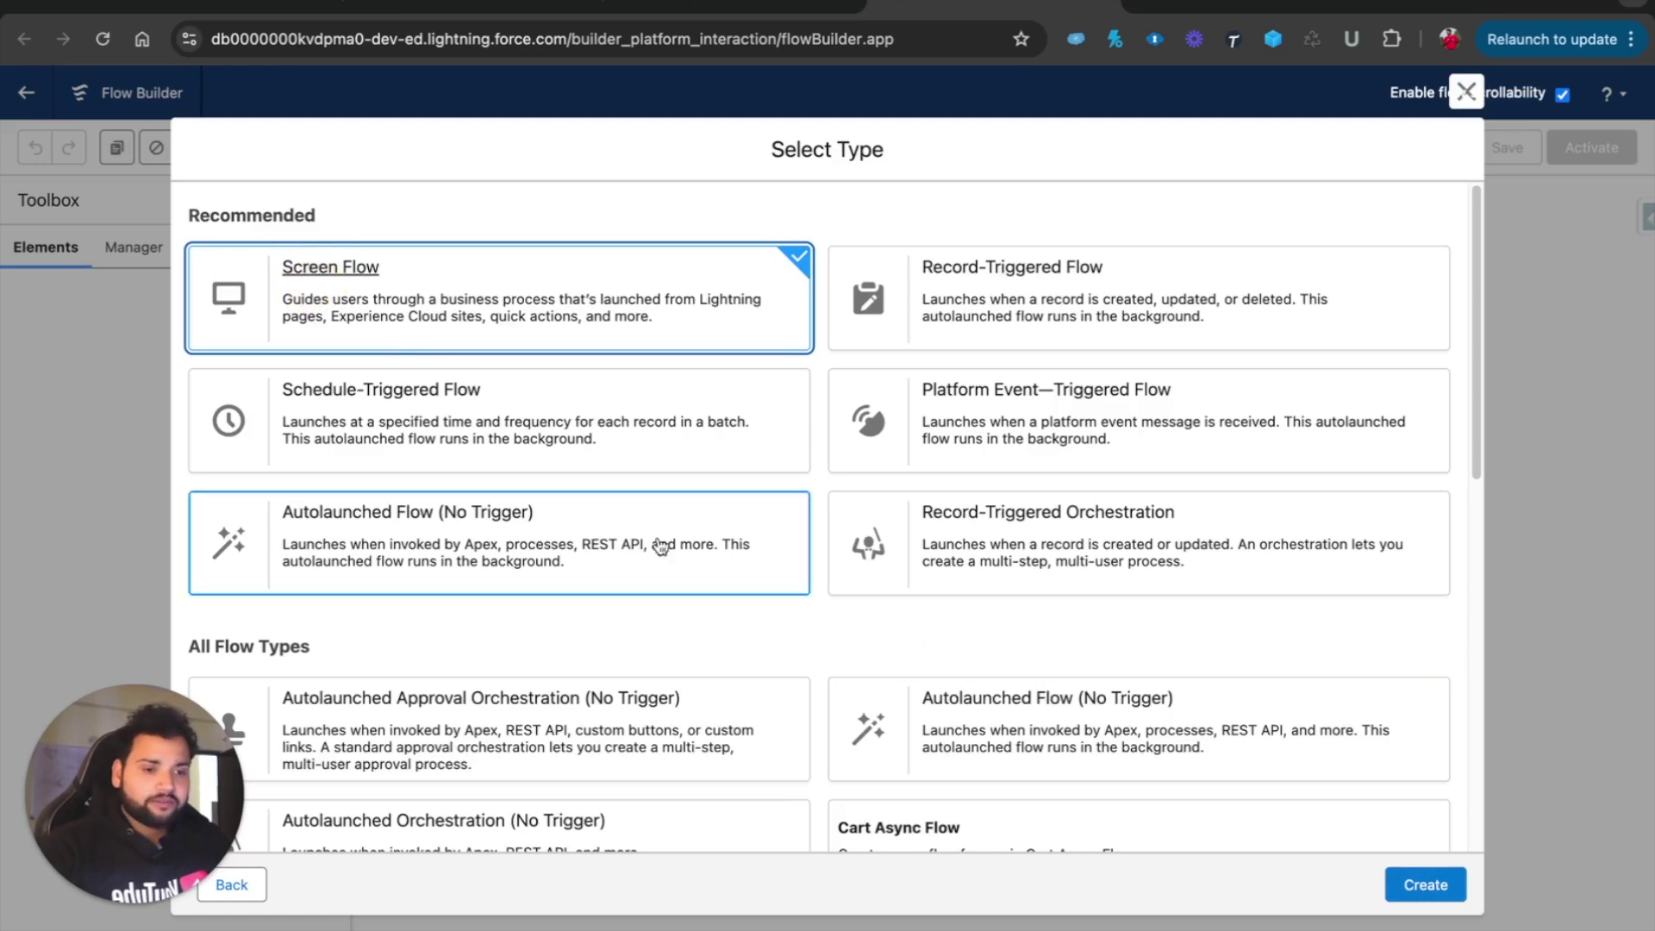
{"action": "left_click", "coordinate": [1424, 884]}
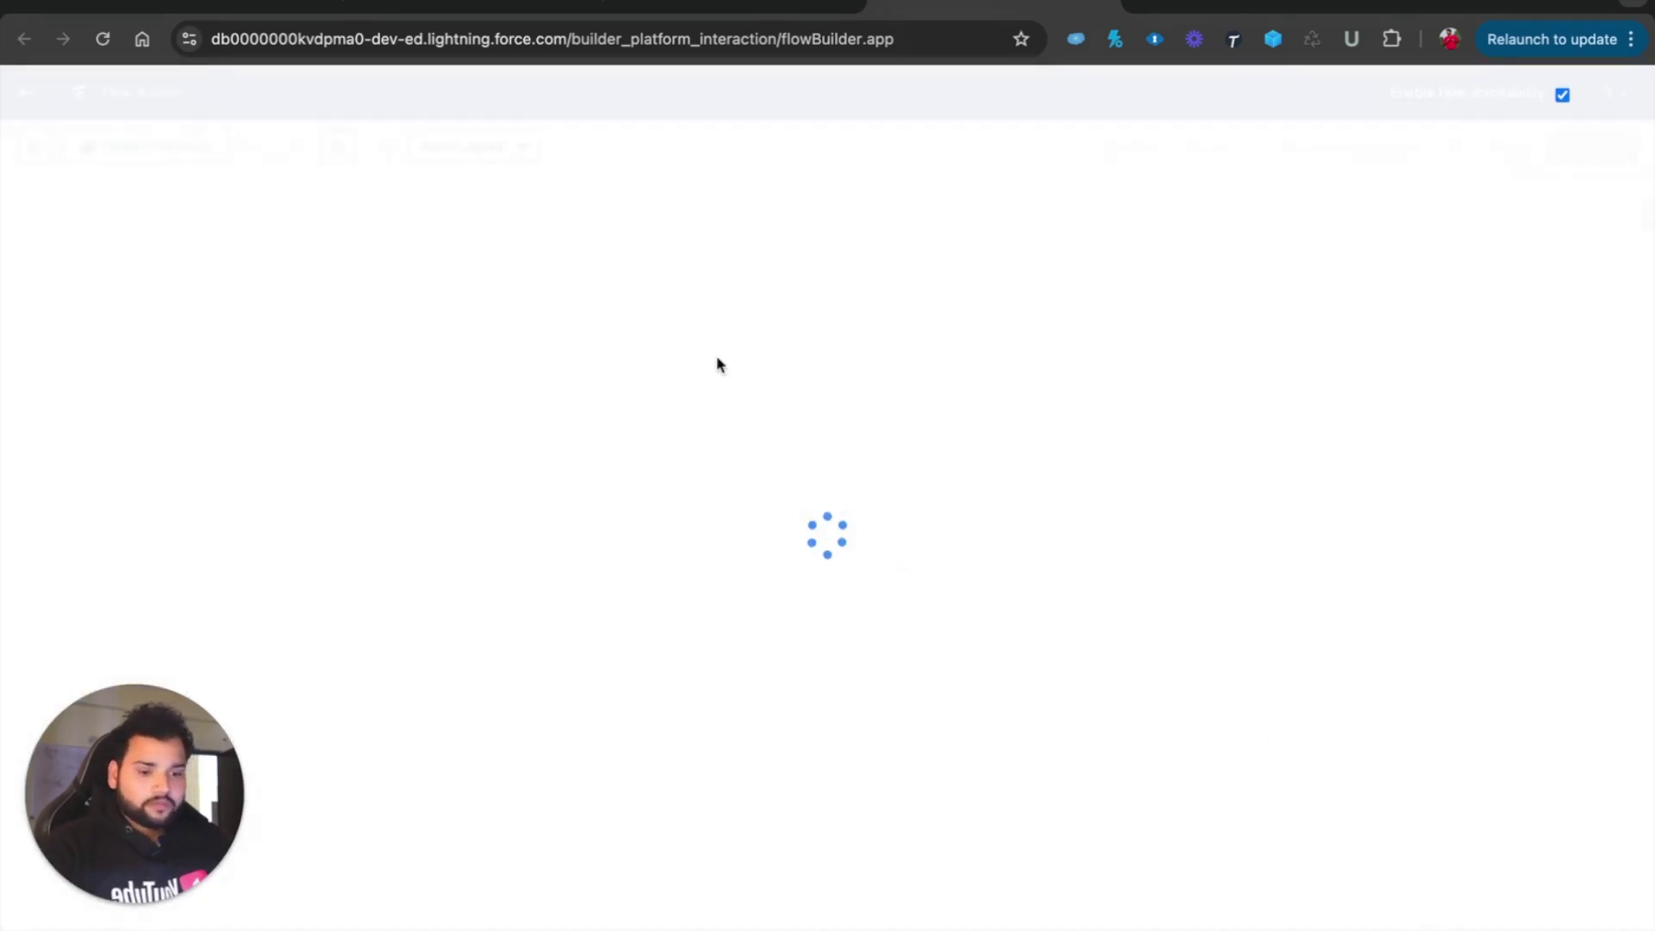
Add a Screen element labelled "Display Output" between the flow's Start and End
{"action": "left_click", "coordinate": [784, 355]}
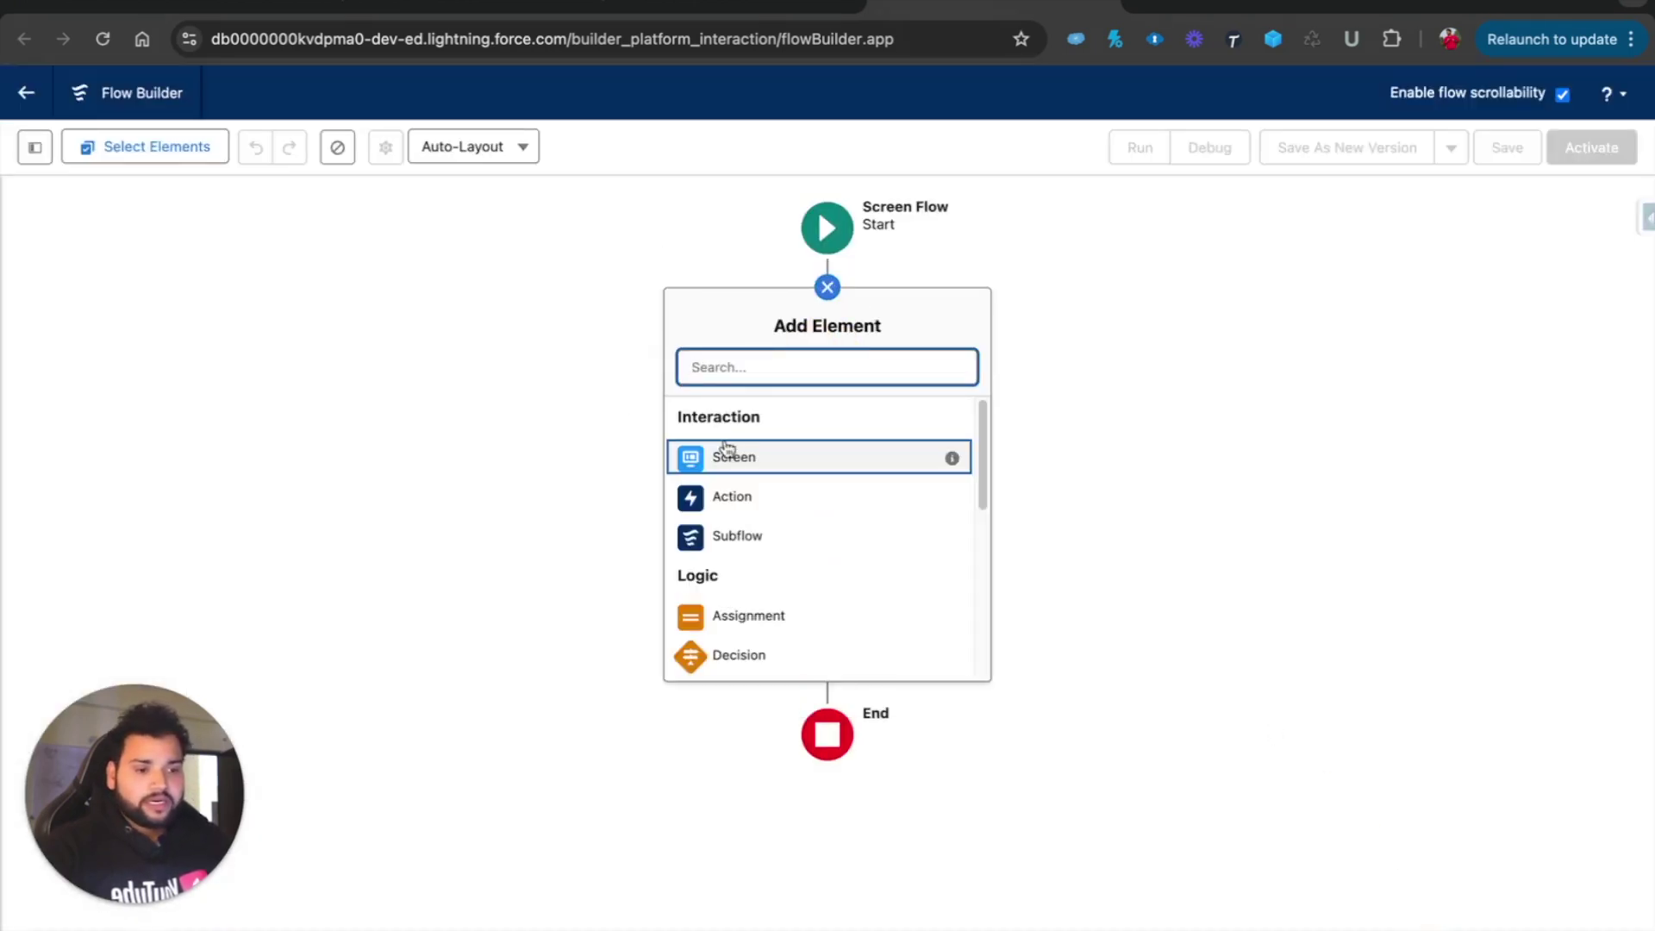
{"action": "left_click", "coordinate": [727, 457]}
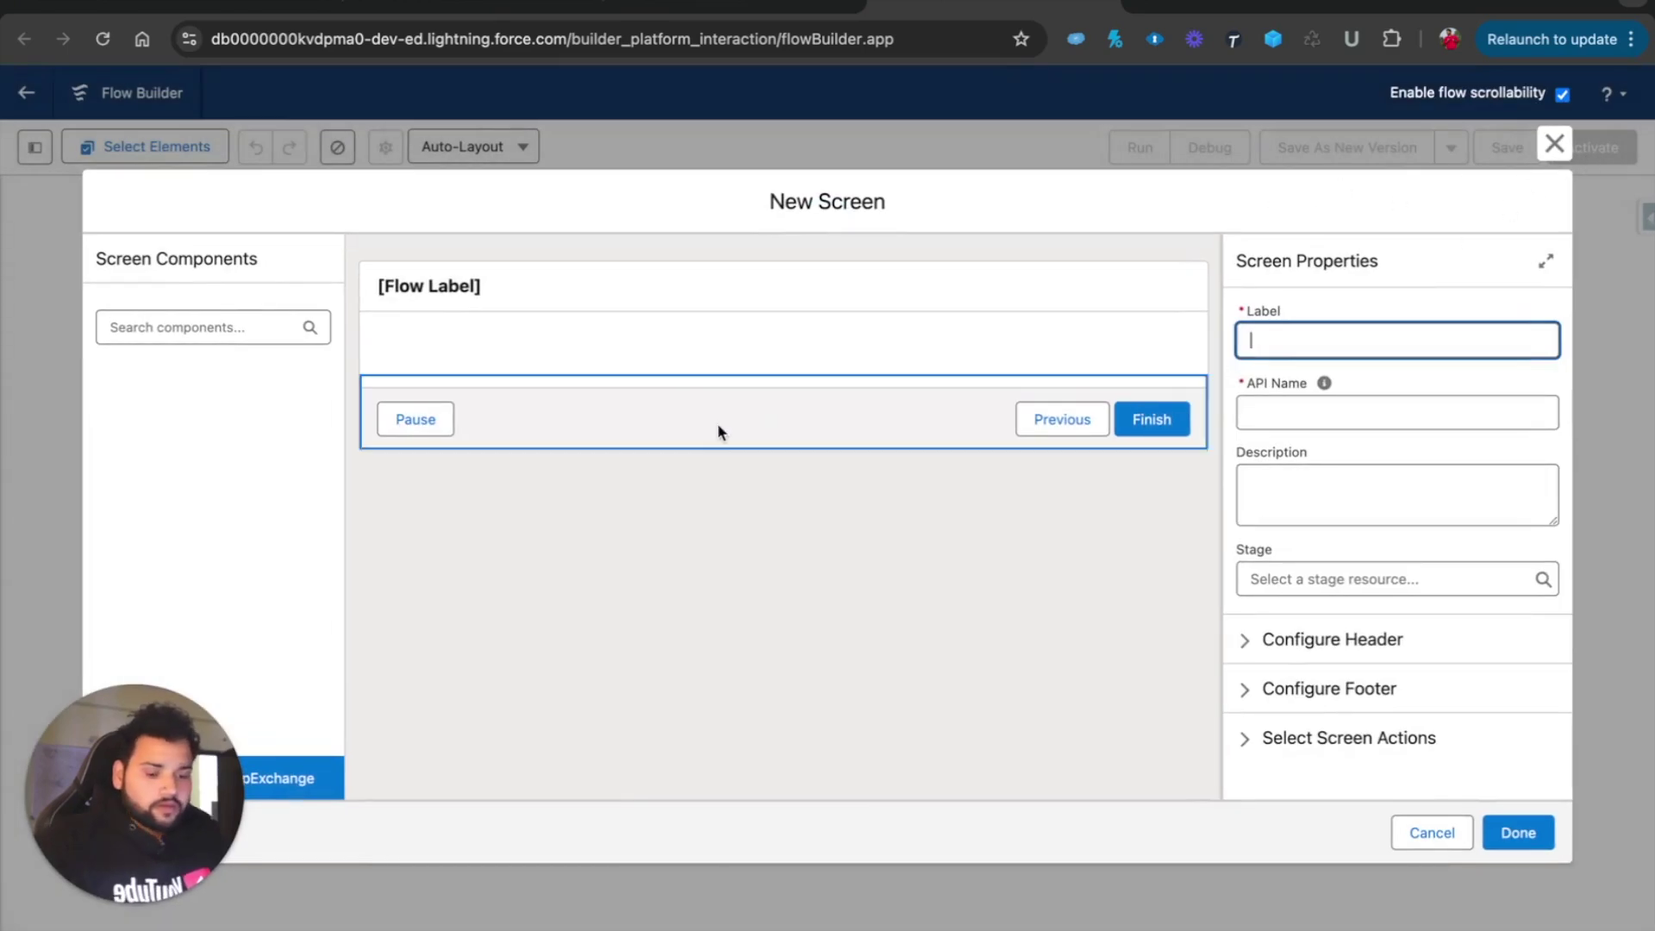
{"action": "type", "text": "Displ"}
{"action": "type", "text": "ay O"}
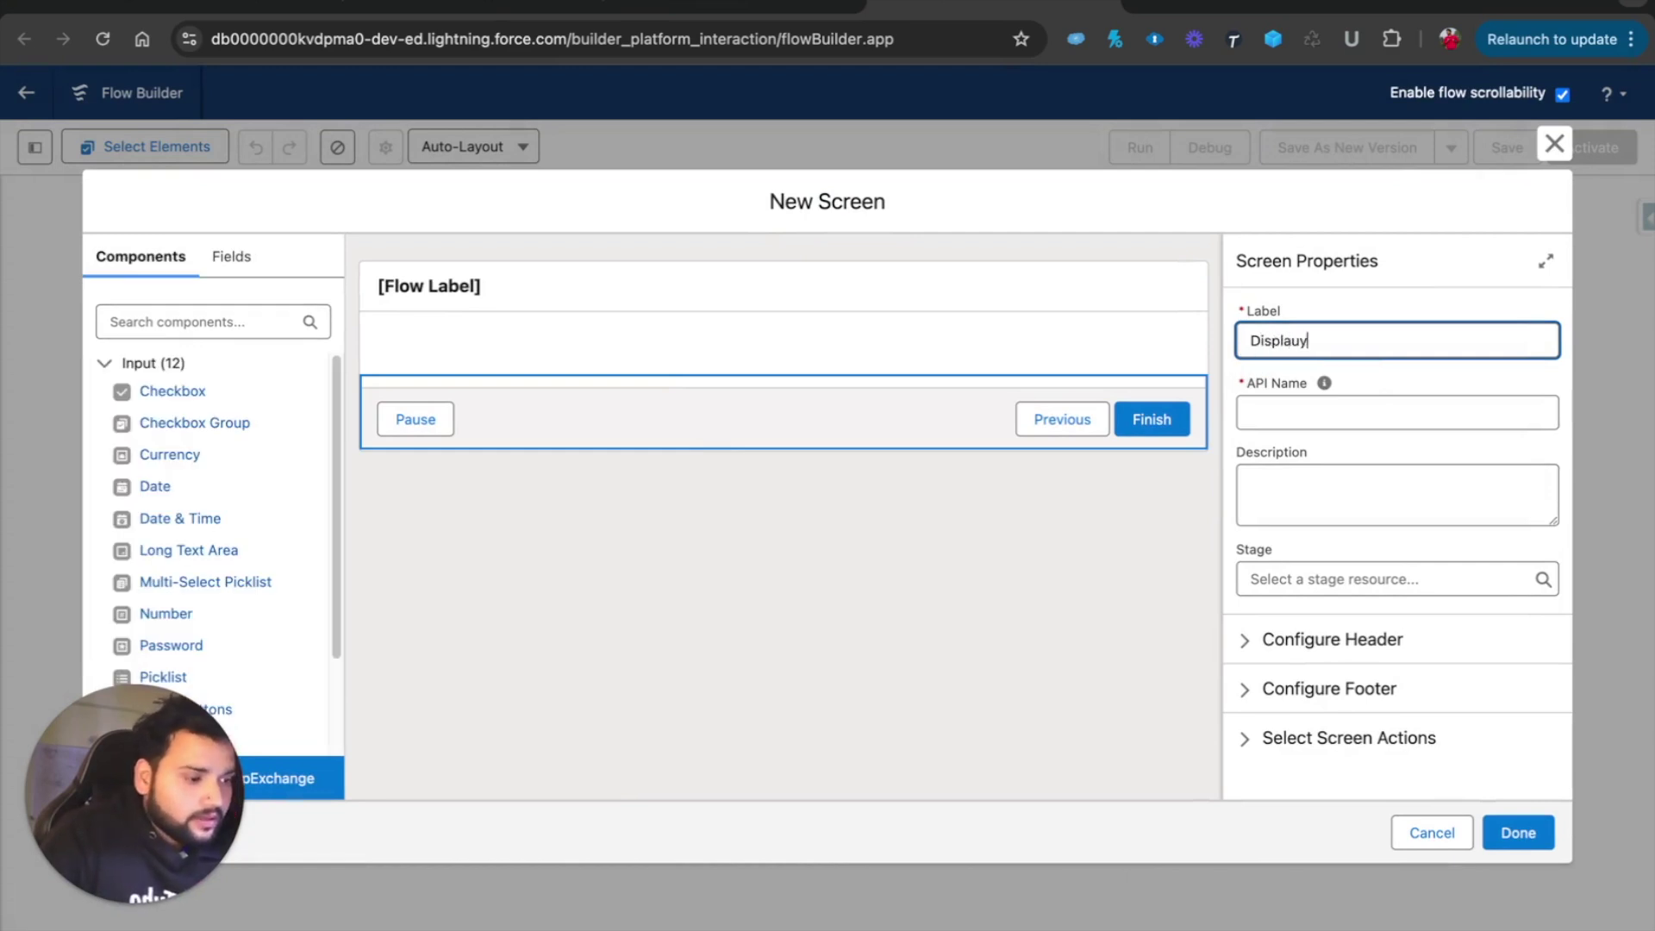
{"action": "type", "text": "utput"}
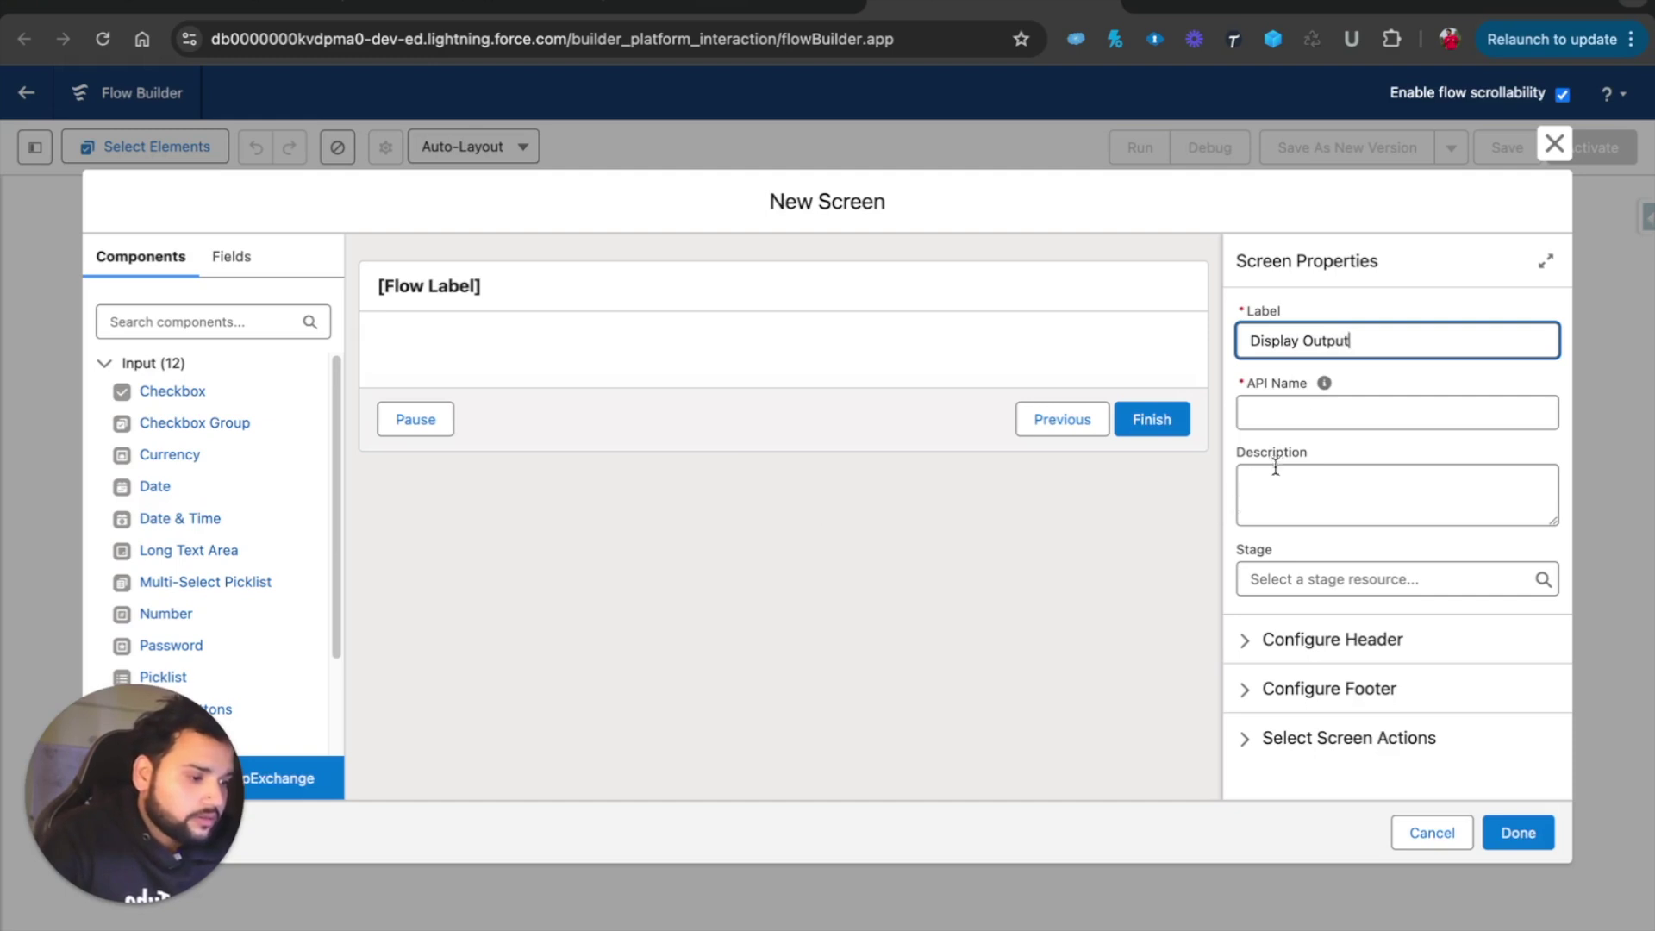
{"action": "key", "text": "Tab"}
{"action": "left_click", "coordinate": [1538, 833]}
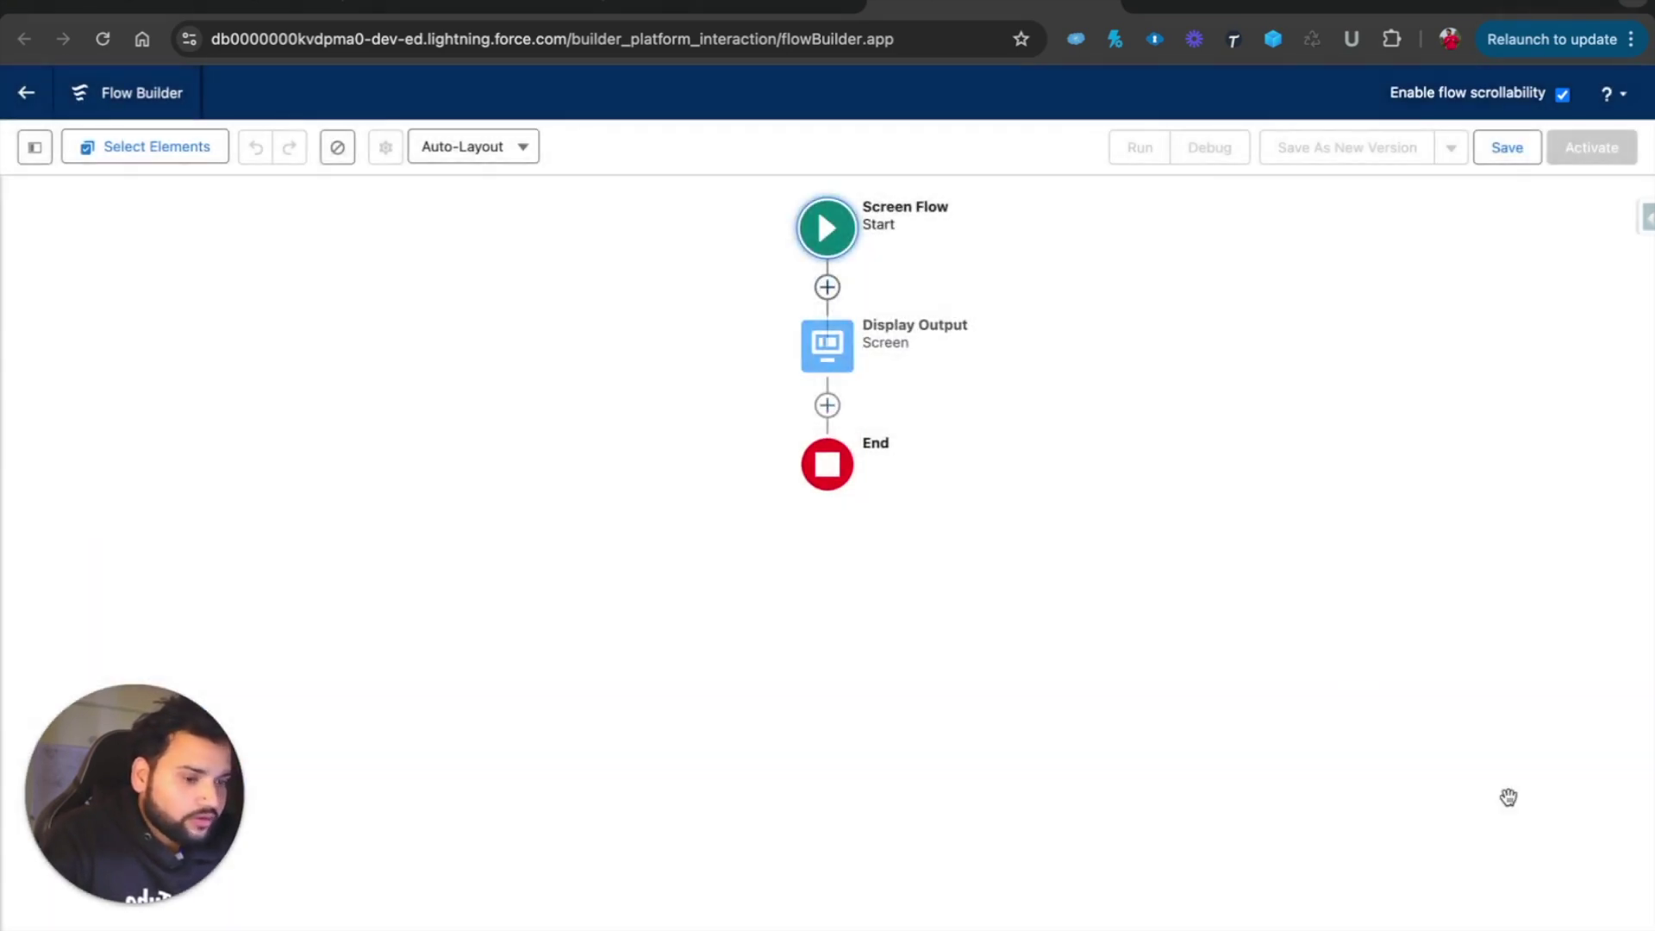
Add a Get Records element labelled "All Opportunities" between Start and the Display Output screen
{"action": "left_click", "coordinate": [829, 287]}
{"action": "type", "text": "get"}
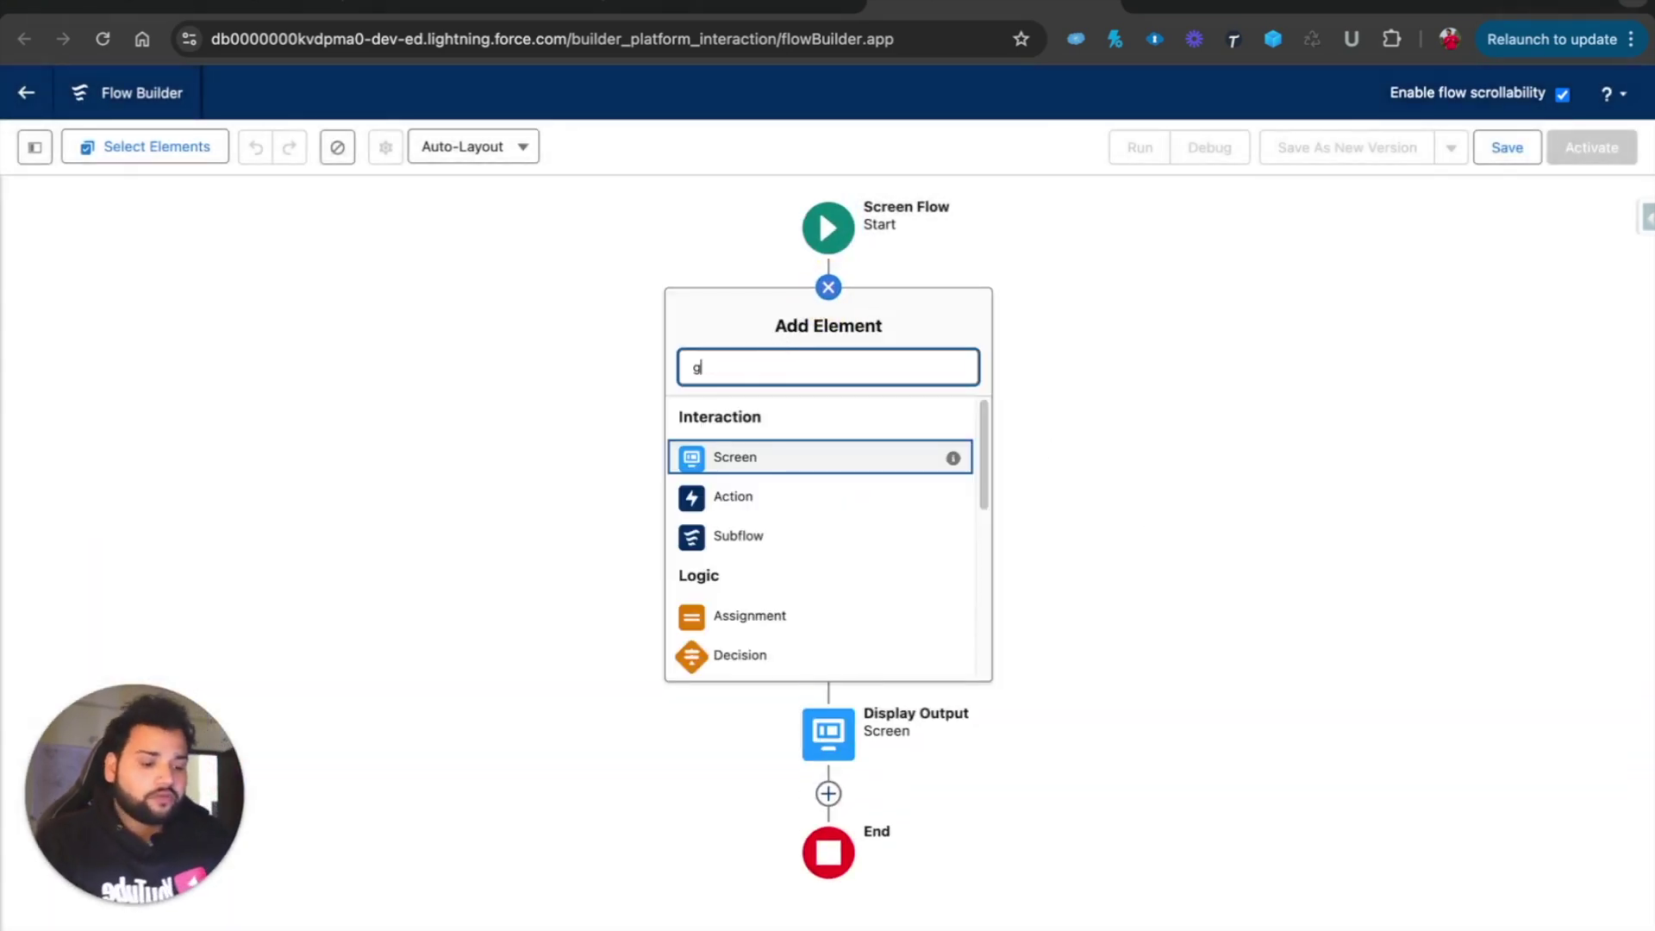
{"action": "left_click", "coordinate": [772, 422]}
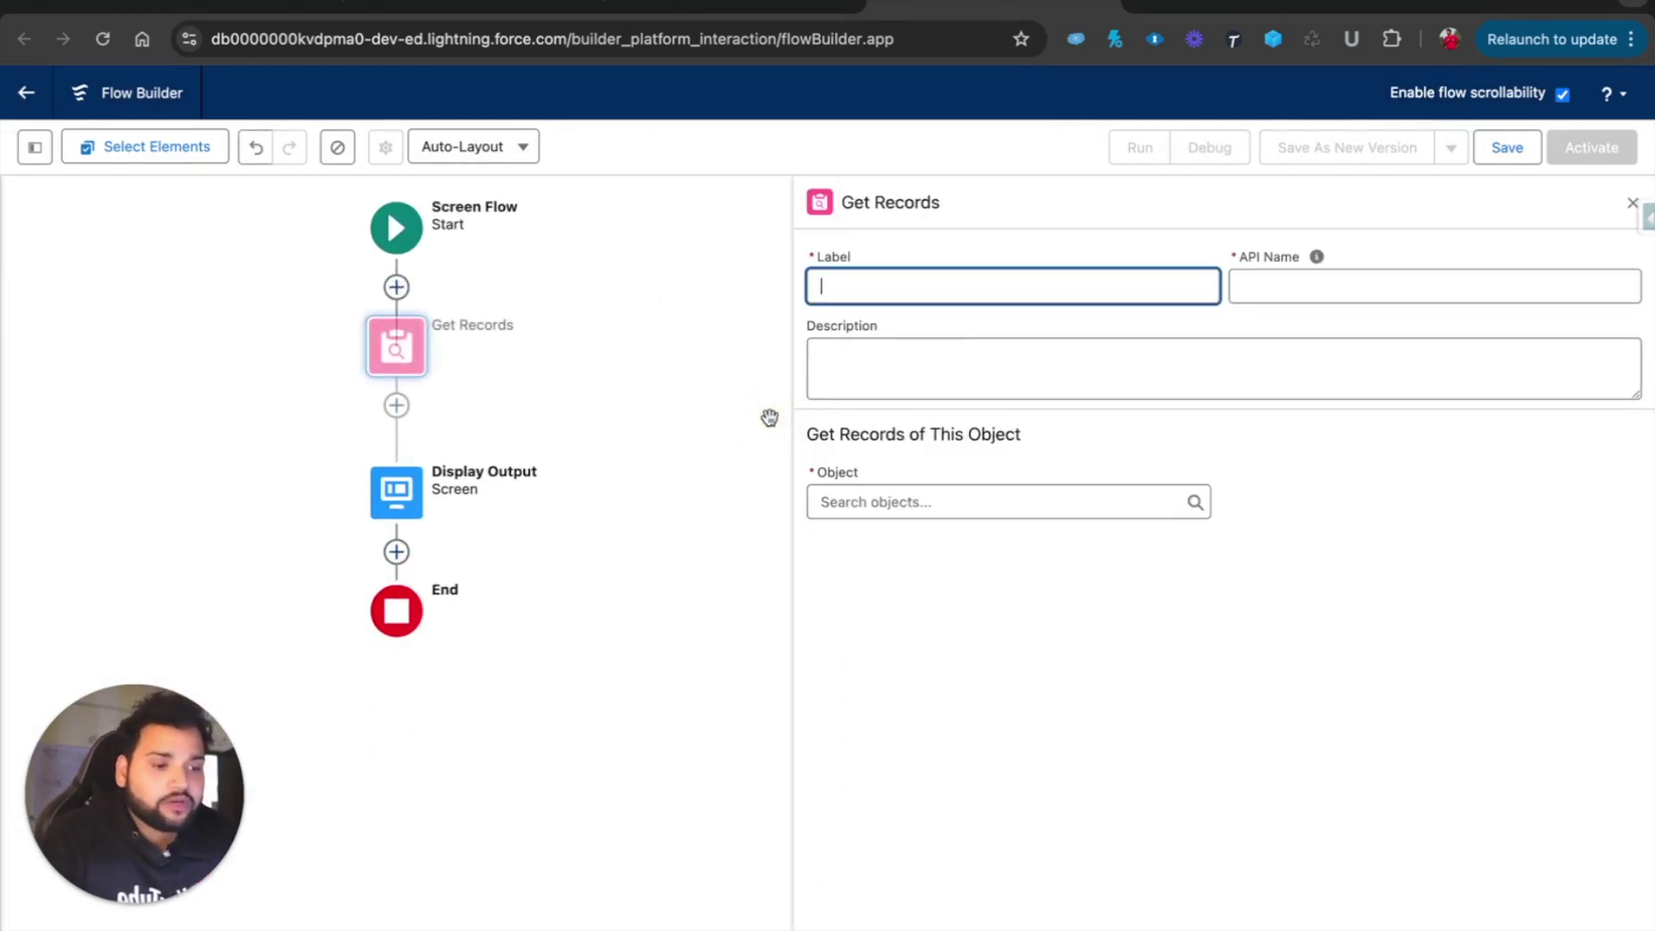
{"action": "type", "text": "get"}
{"action": "key", "text": "BackSpace"}
{"action": "key", "text": "BackSpace"}
{"action": "key", "text": "BackSpace"}
{"action": "type", "text": "All"}
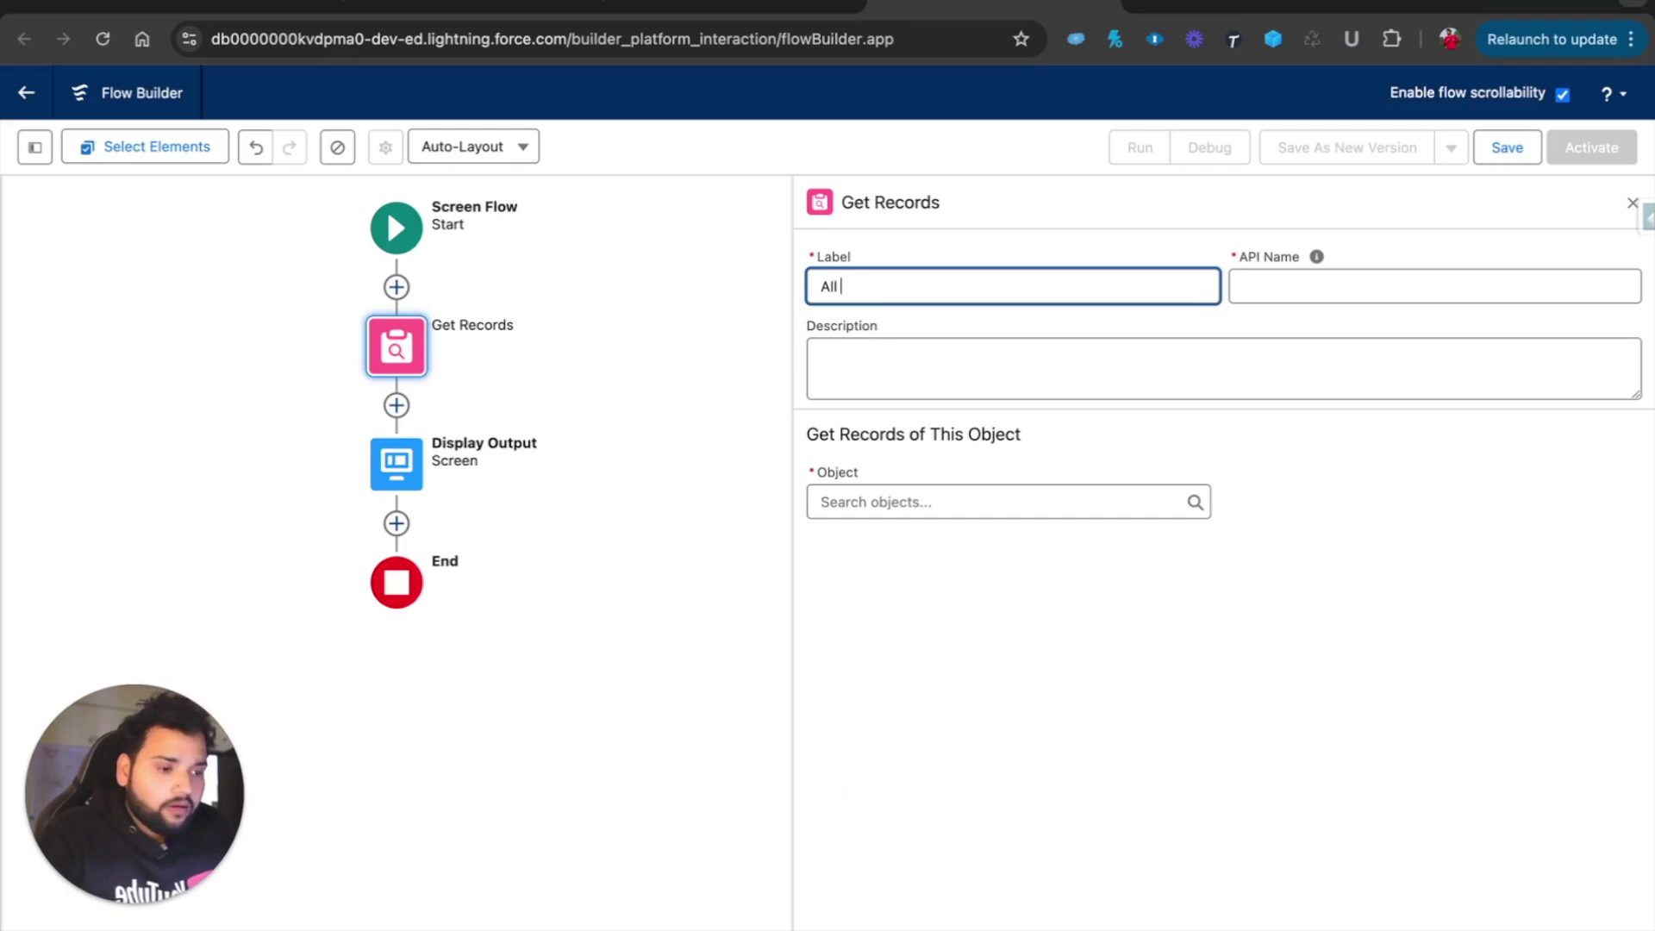
{"action": "key", "text": "Caps_Lock"}
{"action": "type", "text": "Opportunities"}
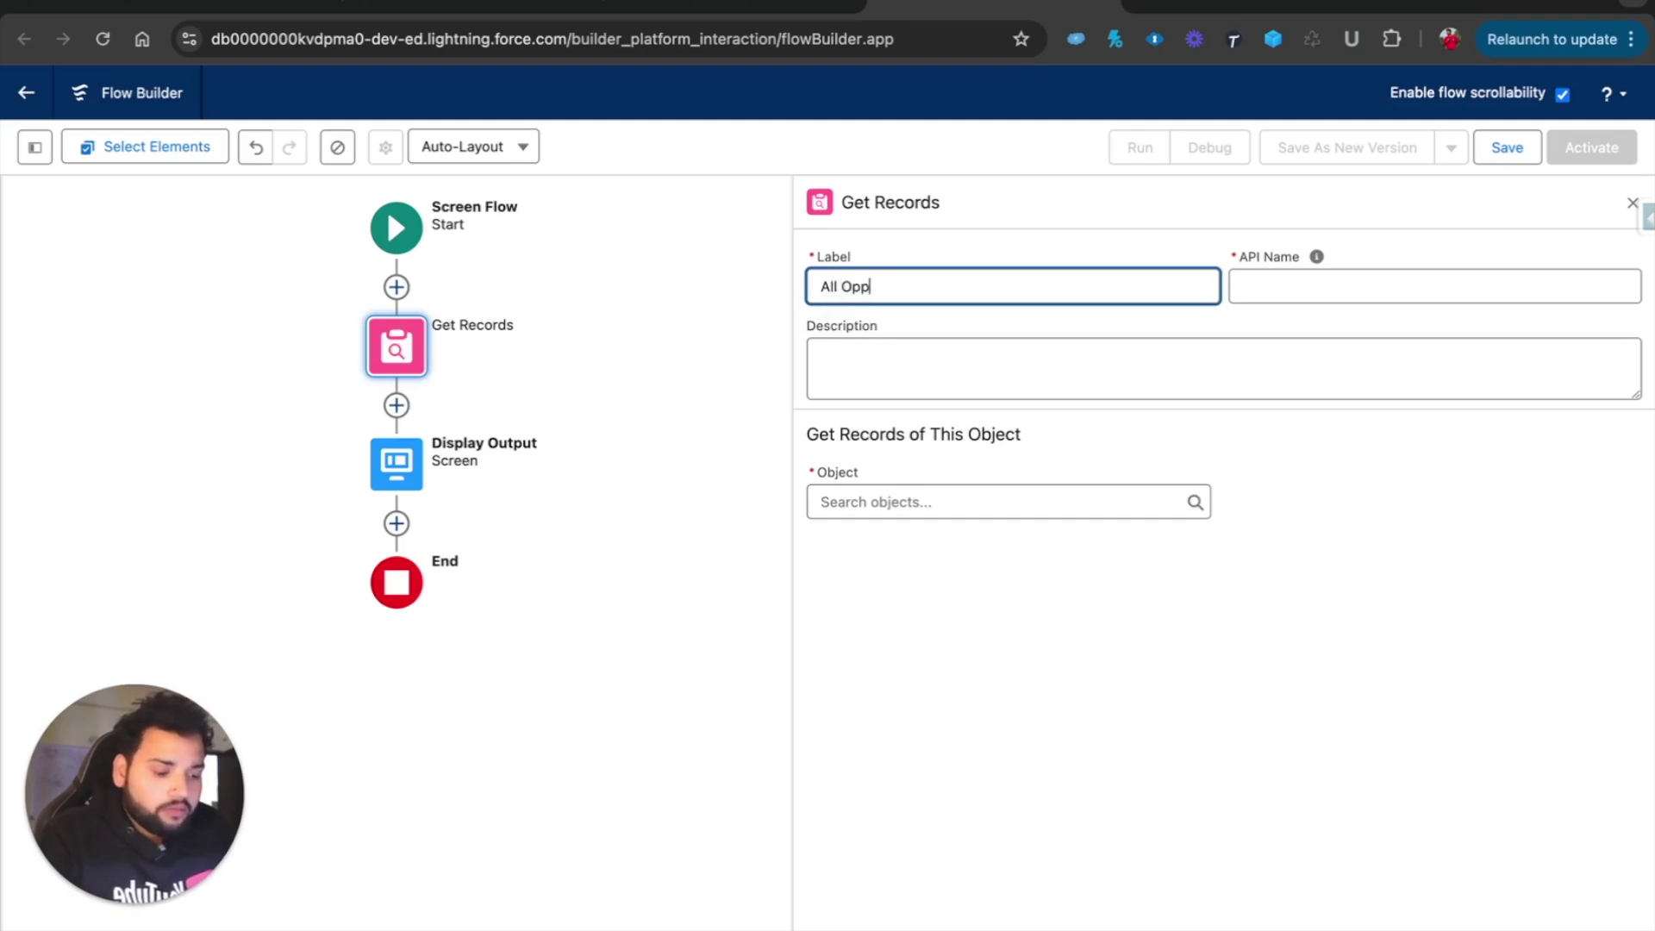
{"action": "key", "text": "Tab"}
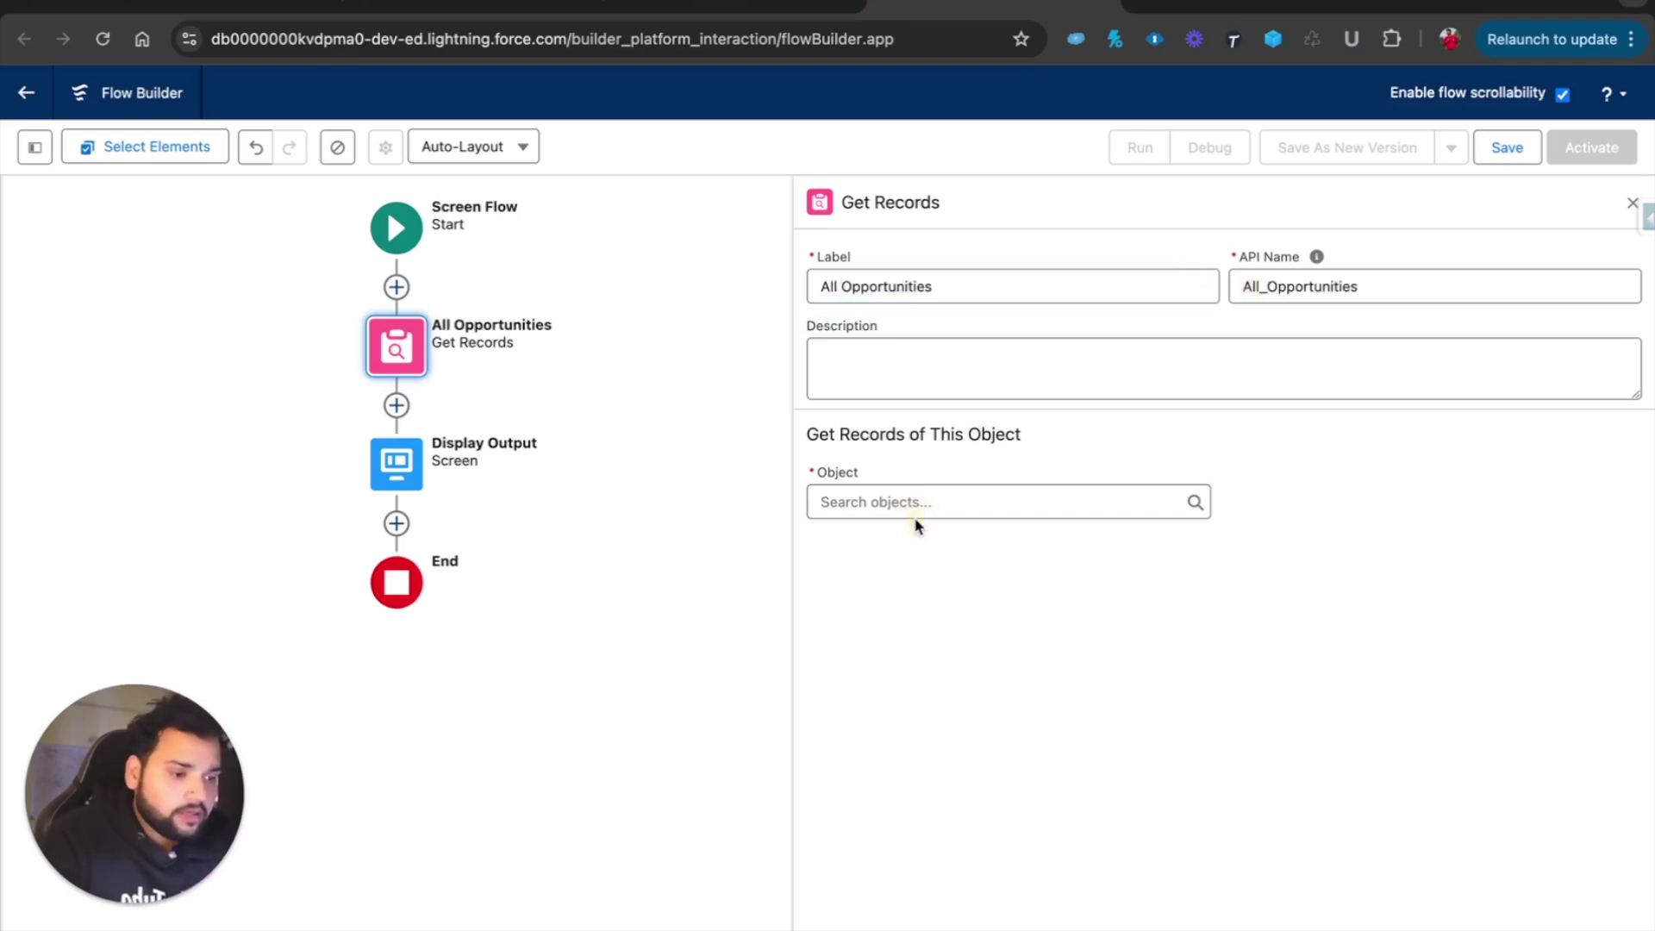
Set the All Opportunities element to query the Opportunity object and choose AccountId as its filter field
{"action": "left_click", "coordinate": [892, 502]}
{"action": "type", "text": "oppo"}
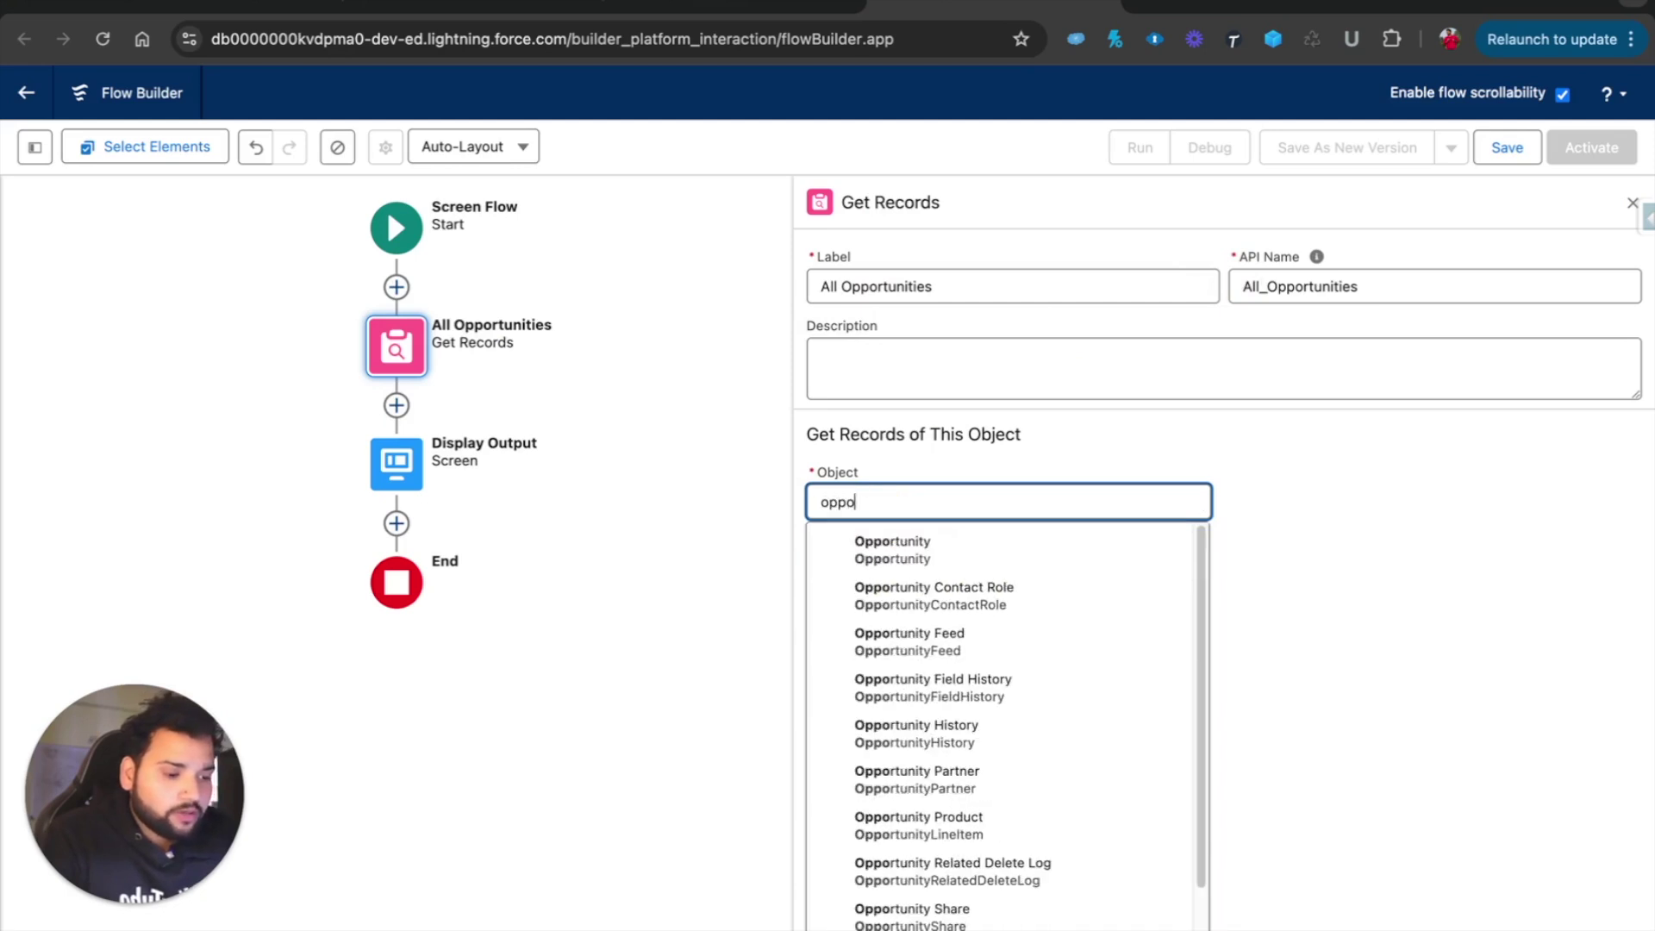
{"action": "left_click", "coordinate": [897, 549]}
{"action": "left_click", "coordinate": [872, 712]}
{"action": "type", "text": "account"}
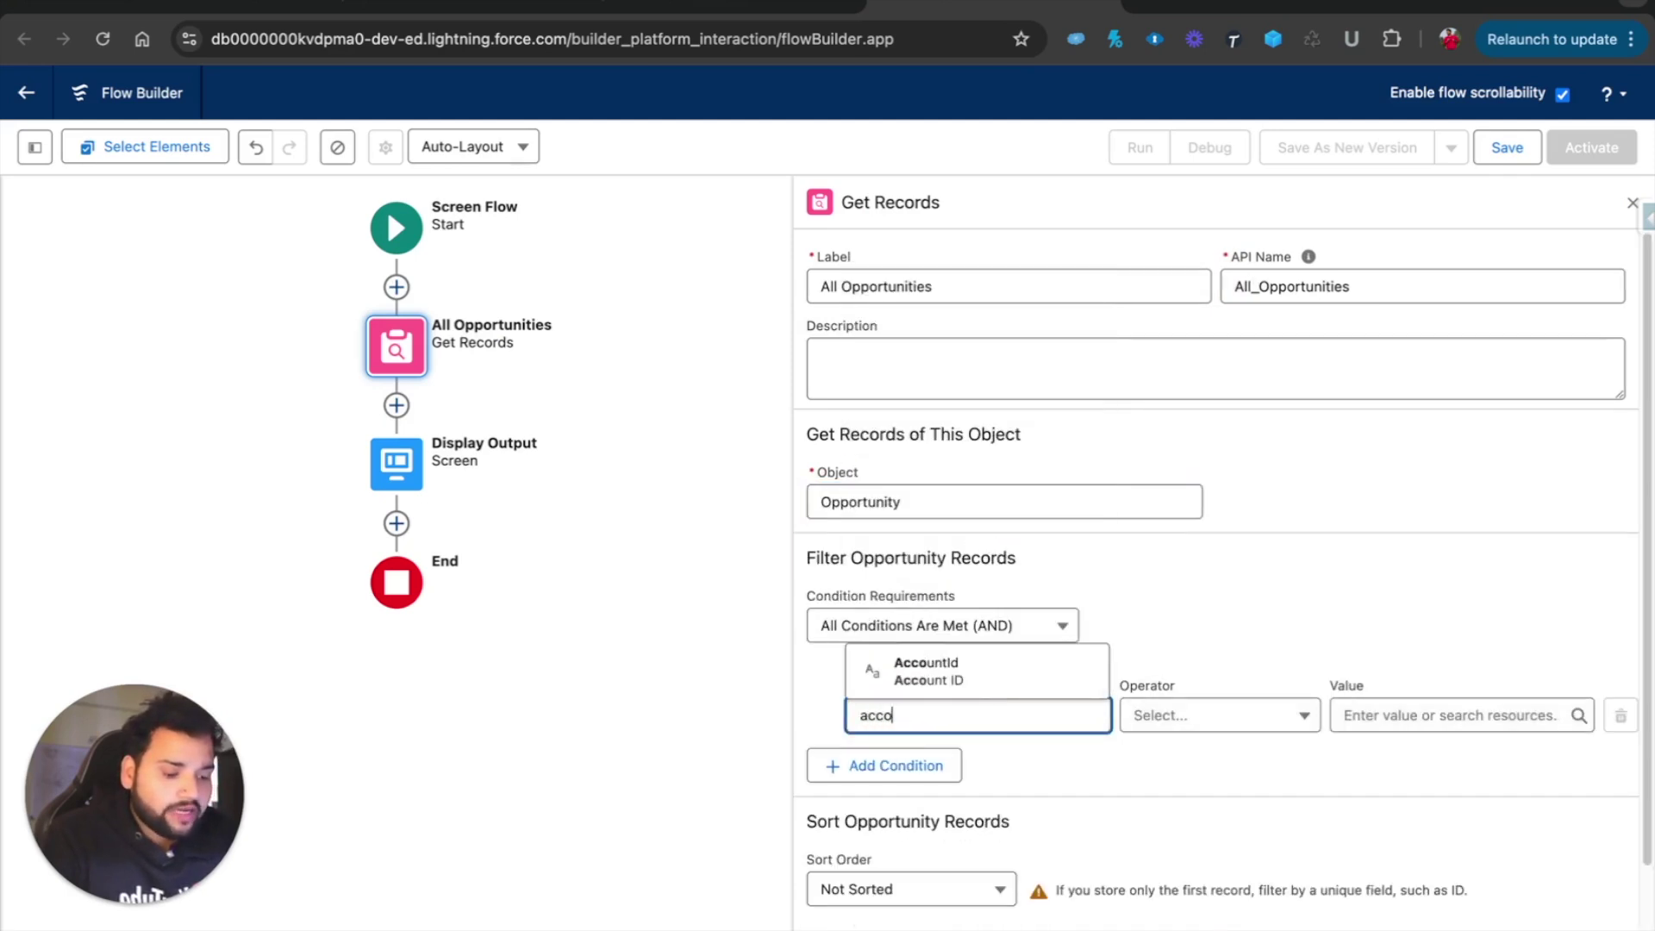
{"action": "left_click", "coordinate": [933, 675]}
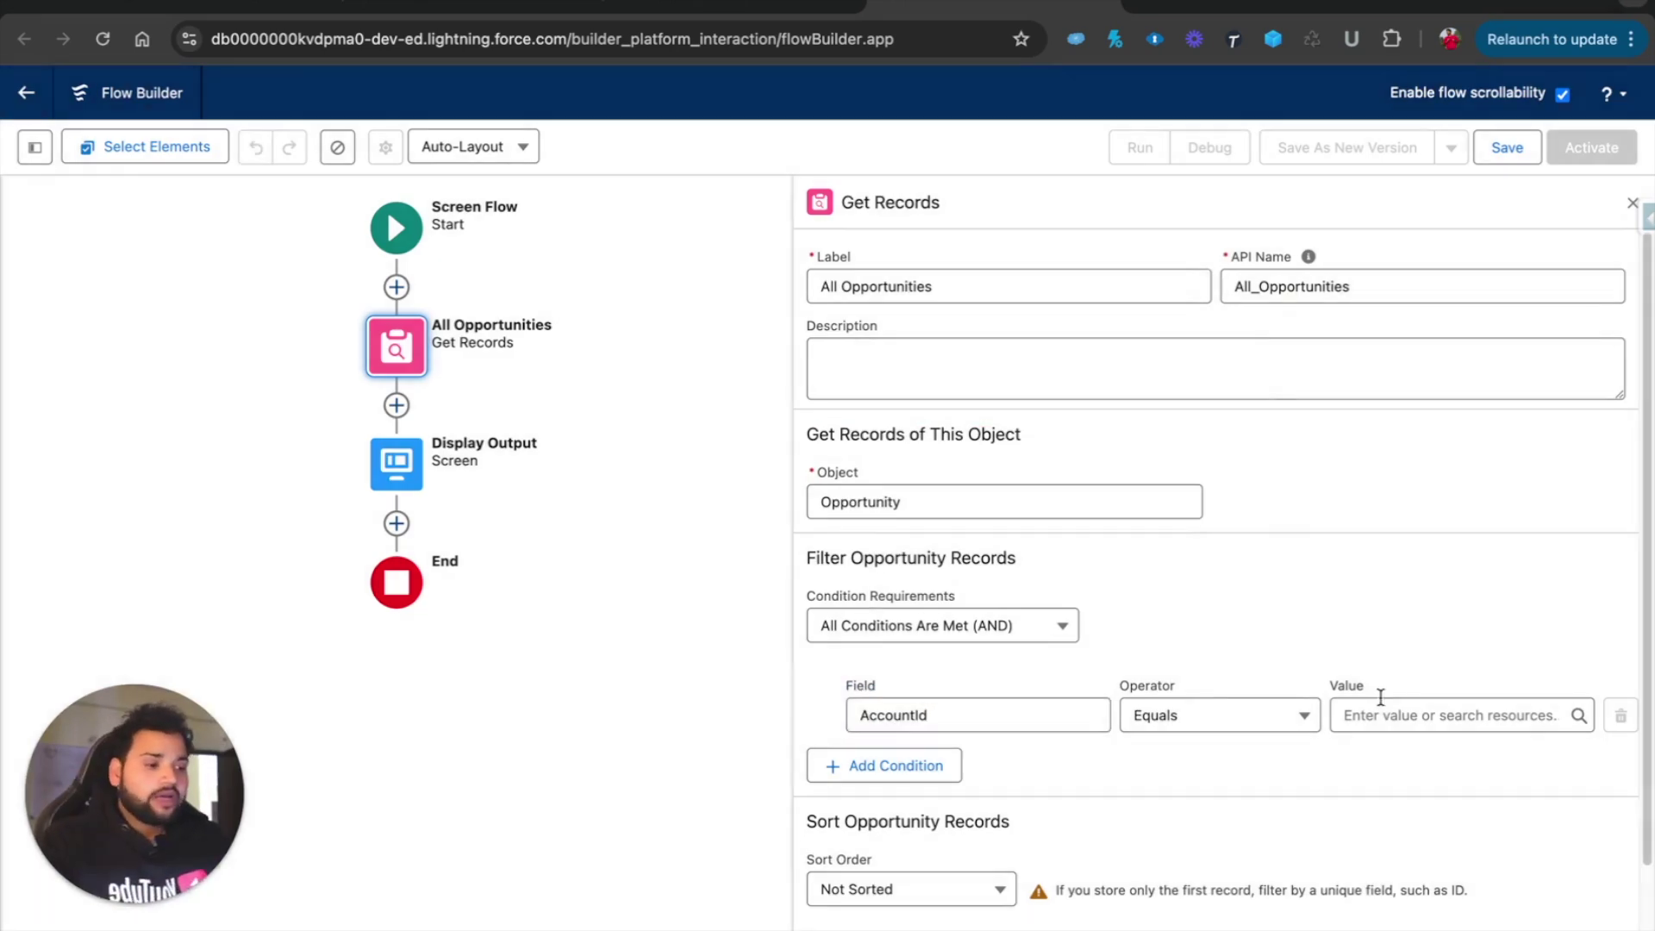
Create a Text variable named AccountId that is available for input and use it as the opportunity filter's value
{"action": "left_click", "coordinate": [1370, 715]}
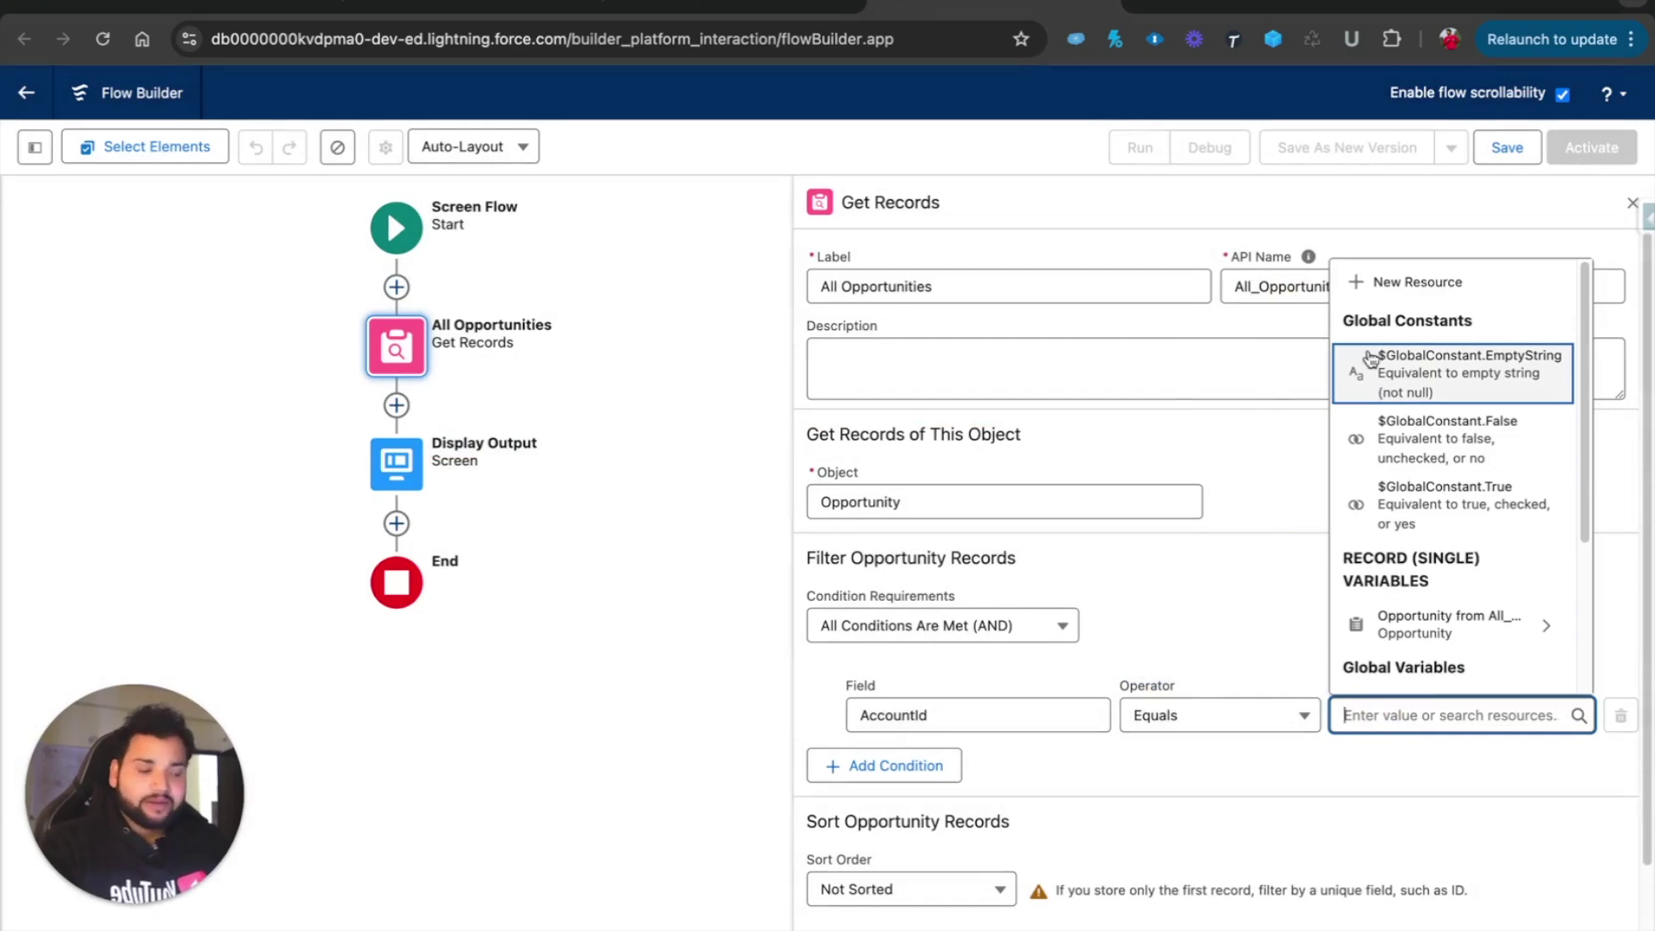
{"action": "left_click", "coordinate": [1403, 283]}
{"action": "left_click", "coordinate": [696, 452]}
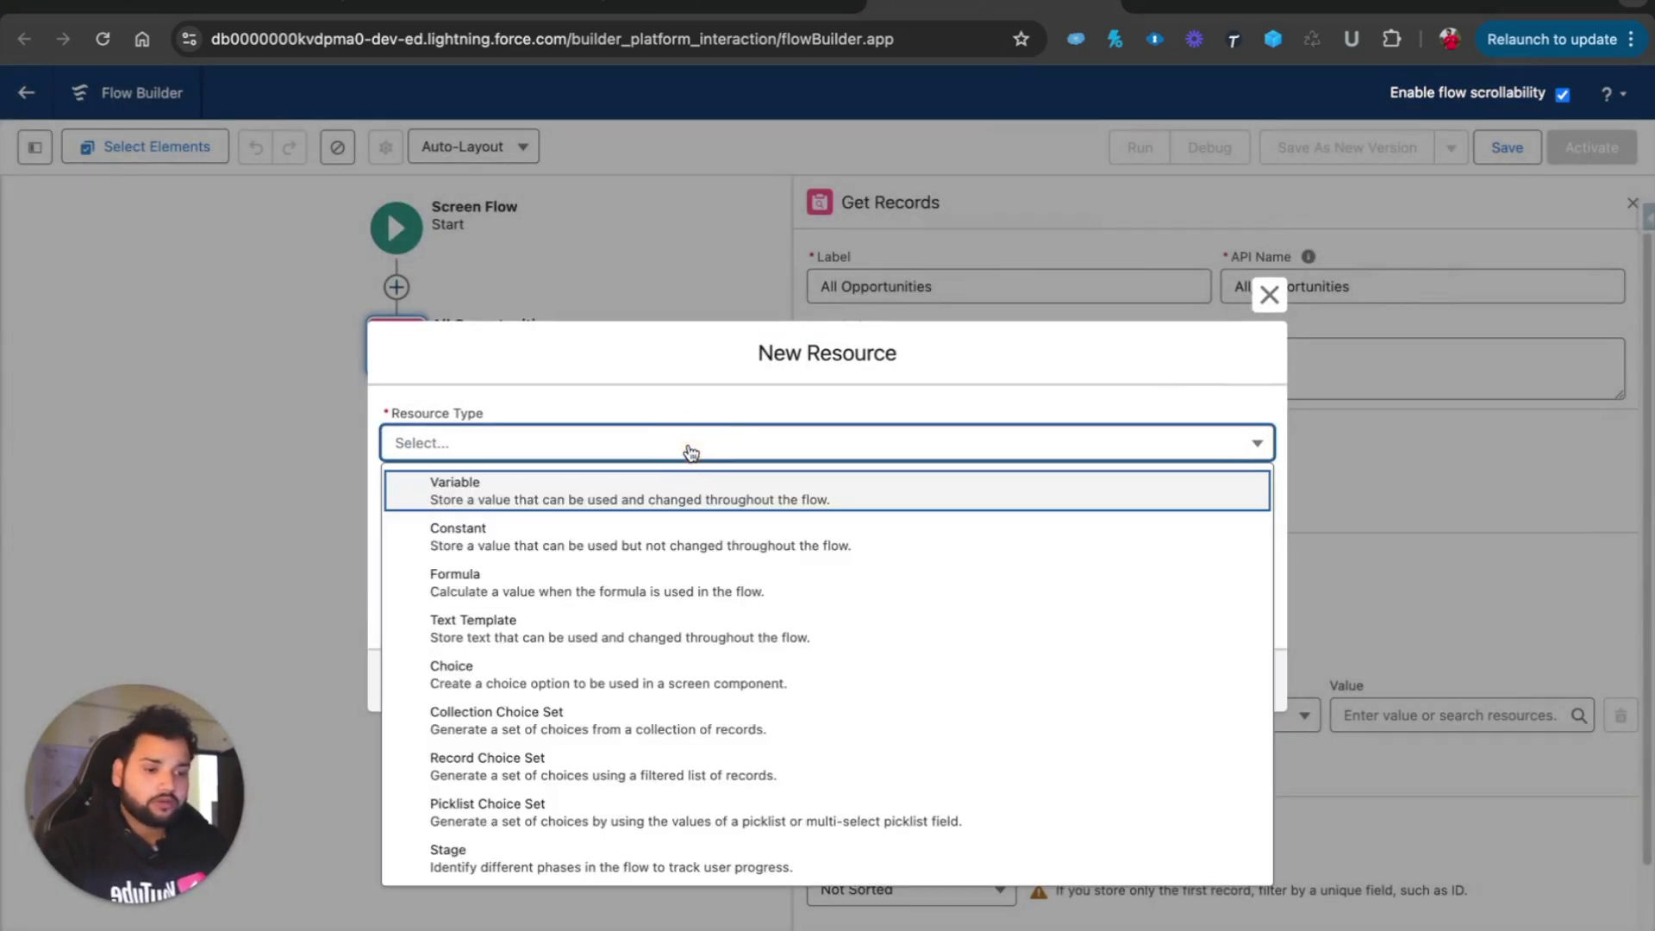
{"action": "left_click", "coordinate": [556, 493]}
{"action": "left_click", "coordinate": [497, 482]}
{"action": "type", "text": "A"}
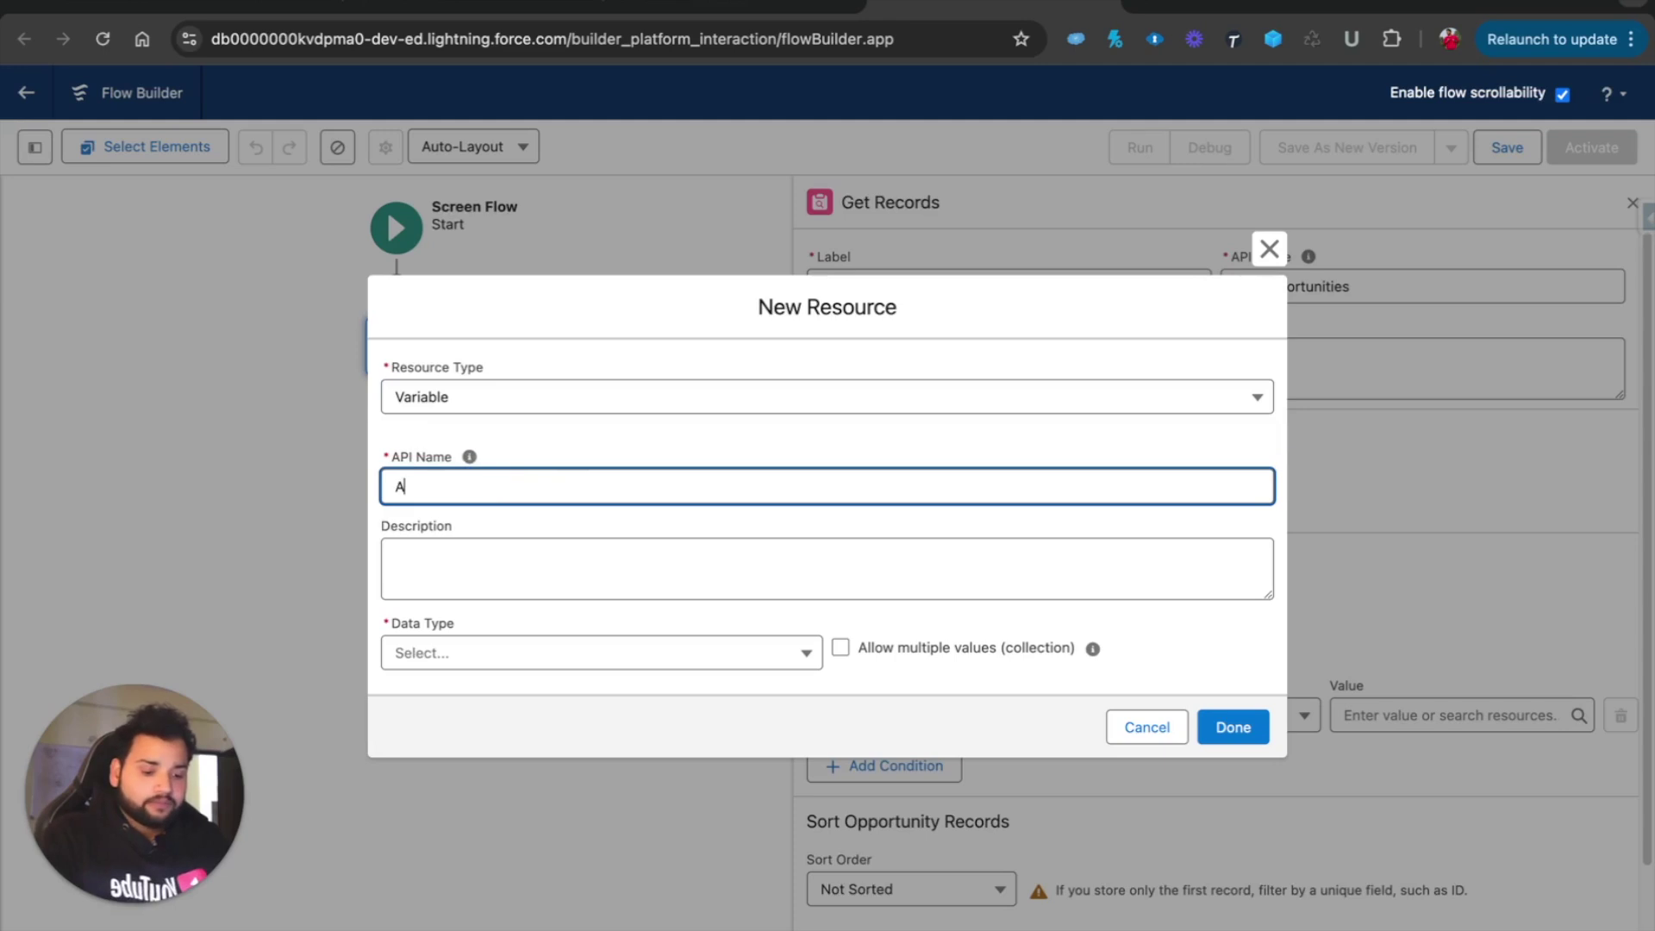
{"action": "type", "text": "ccountId"}
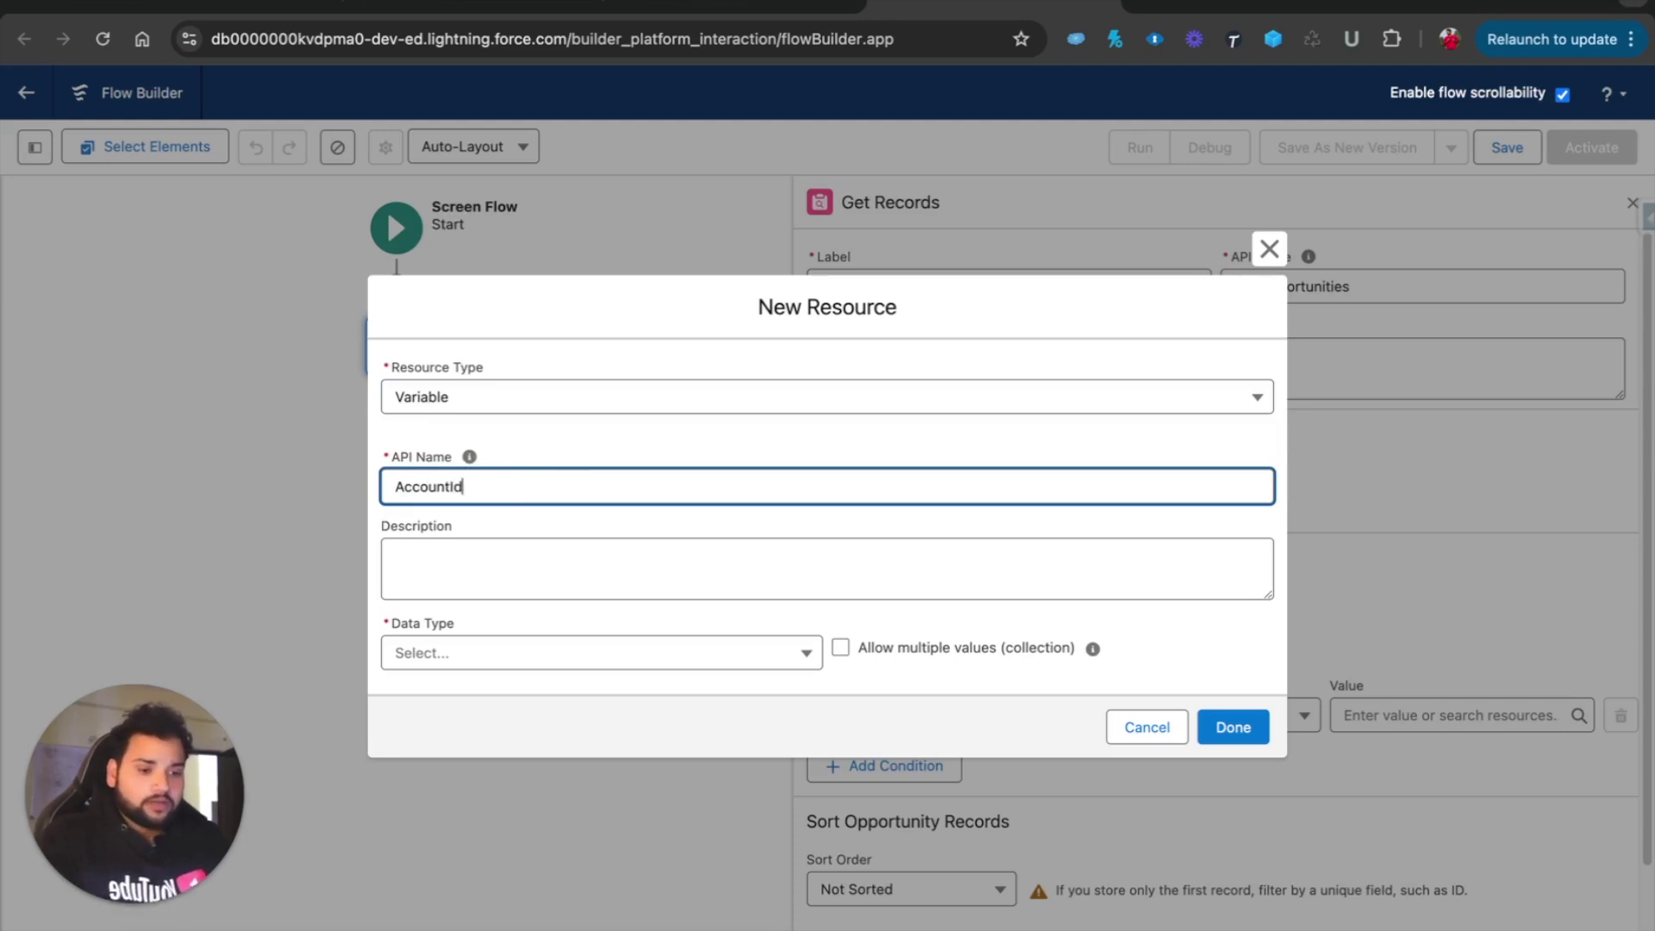
{"action": "left_click", "coordinate": [452, 653]}
{"action": "left_click", "coordinate": [461, 276]}
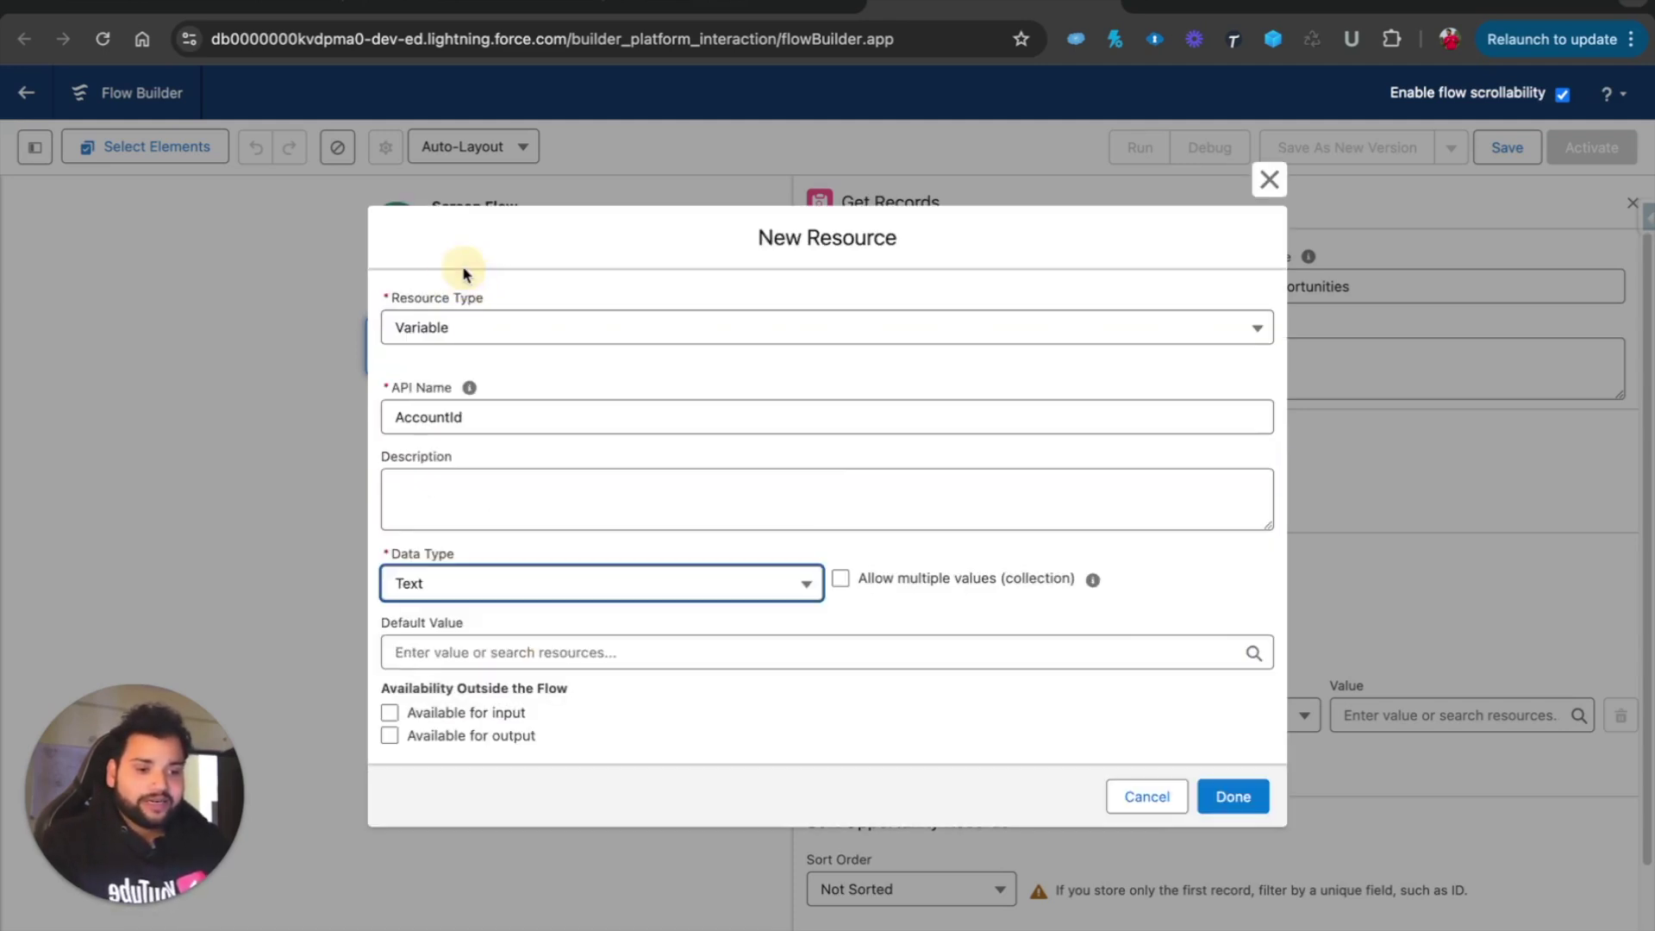
{"action": "left_click", "coordinate": [389, 714]}
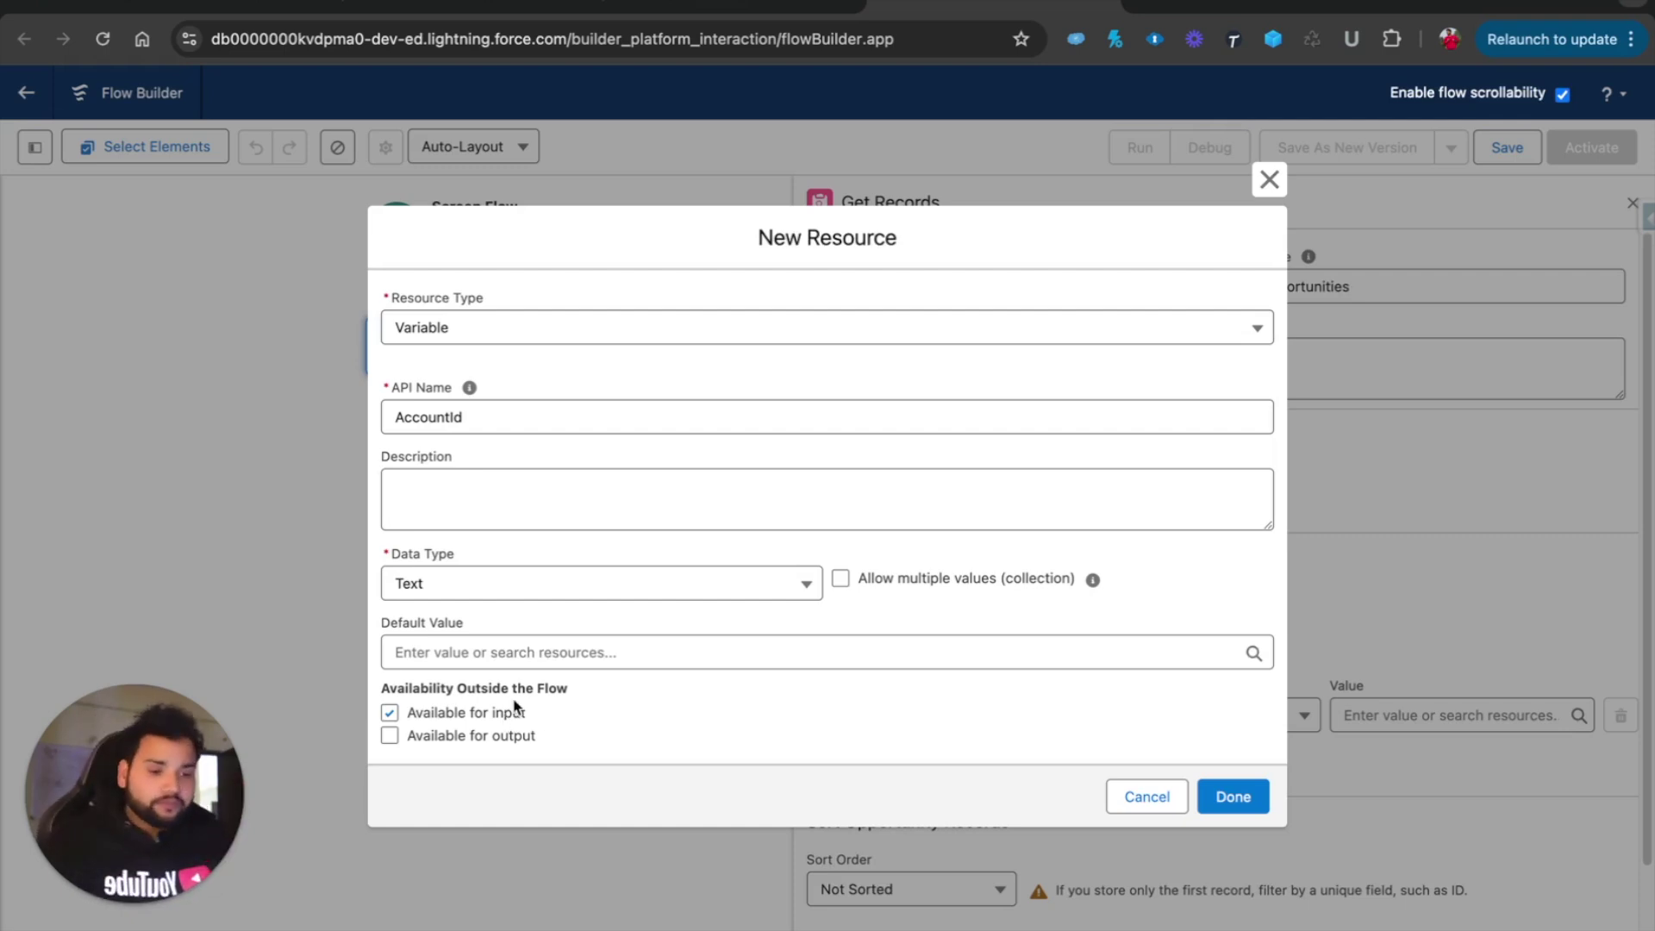
{"action": "left_click", "coordinate": [1231, 800]}
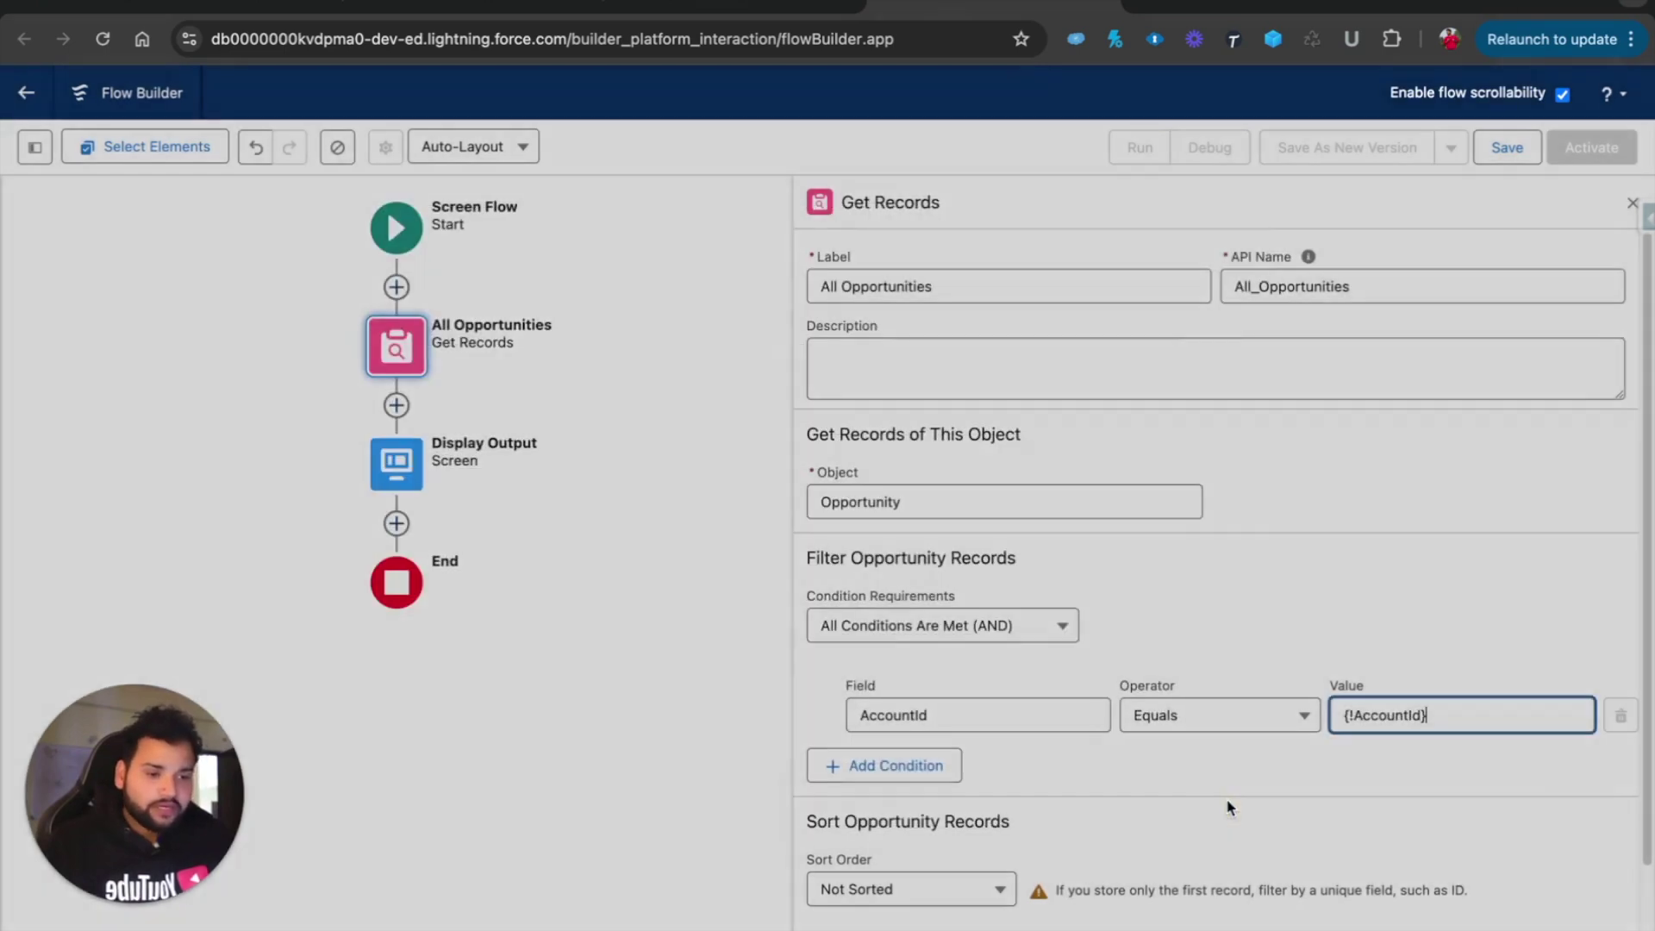
Add a second Get Records element labelled "All Contacts" directly after All Opportunities
{"action": "left_click", "coordinate": [396, 405]}
{"action": "type", "text": "get"}
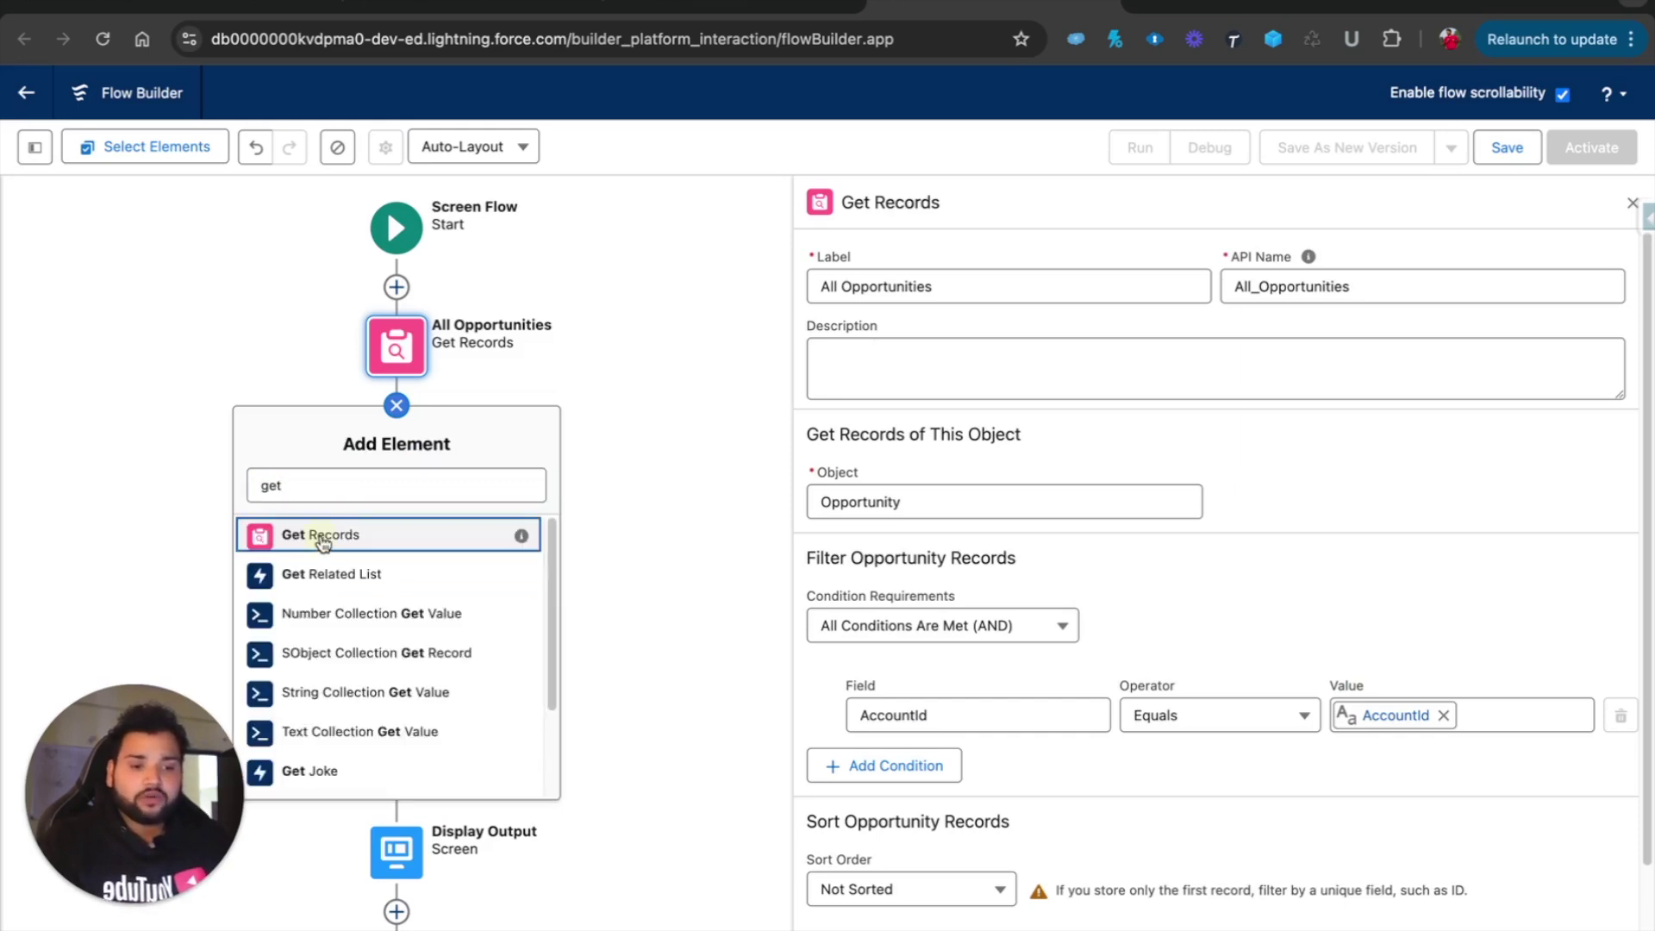
{"action": "left_click", "coordinate": [319, 538]}
{"action": "type", "text": "get"}
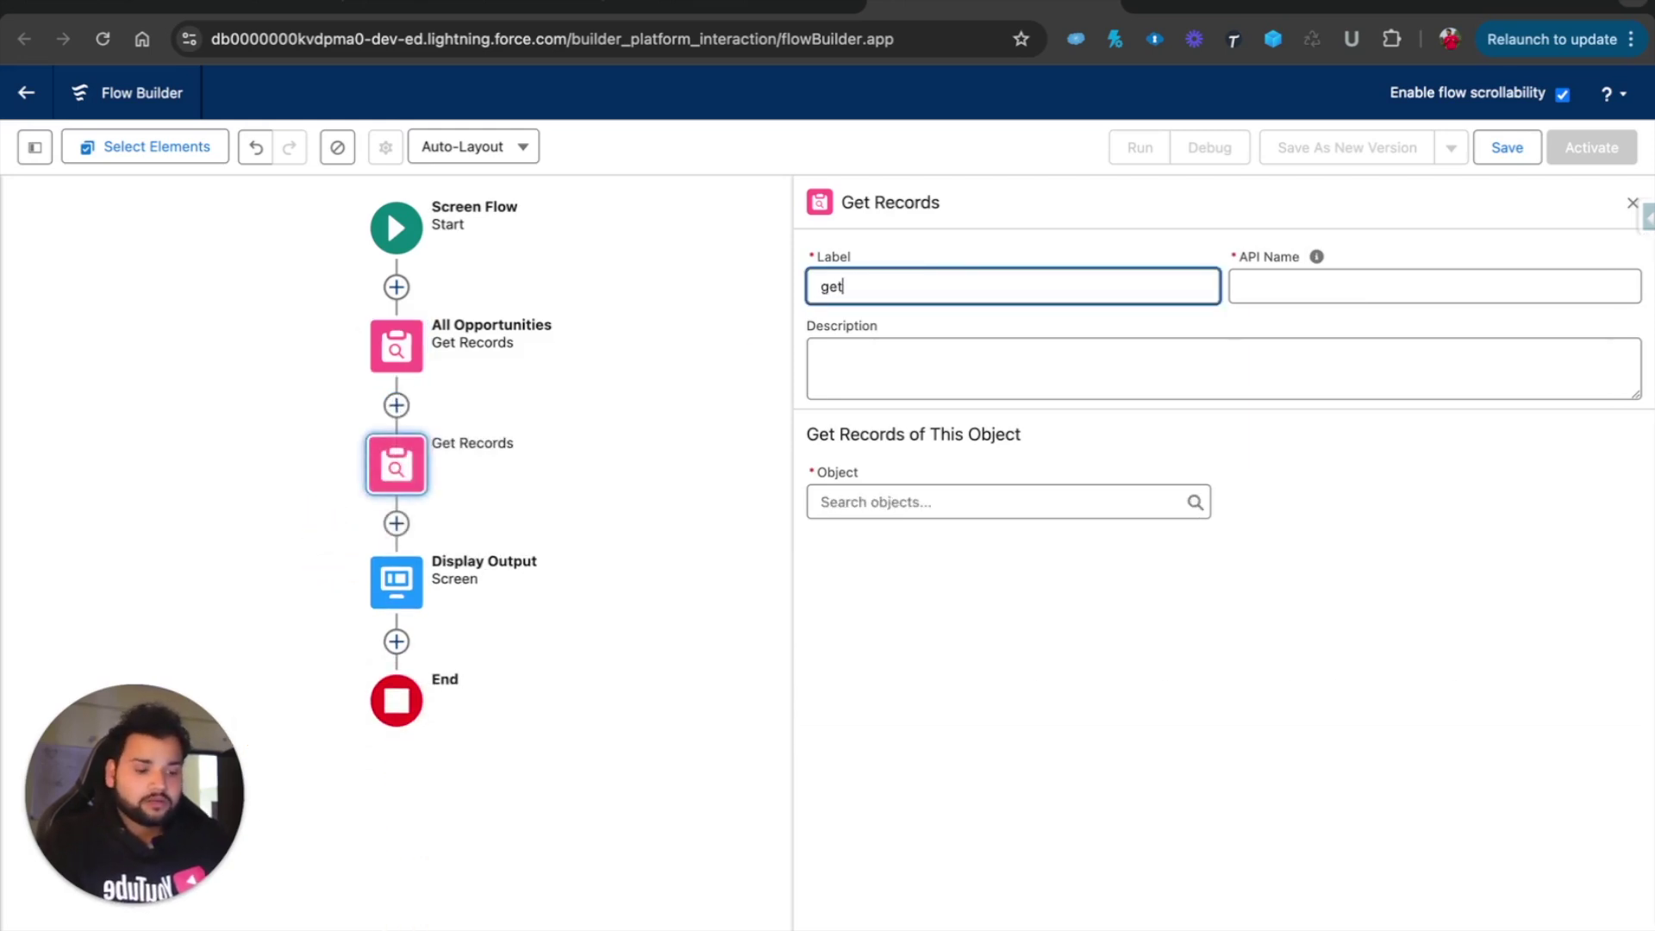
{"action": "key", "text": "BackSpace"}
{"action": "key", "text": "BackSpace"}
{"action": "key", "text": "BackSpace"}
{"action": "type", "text": "A"}
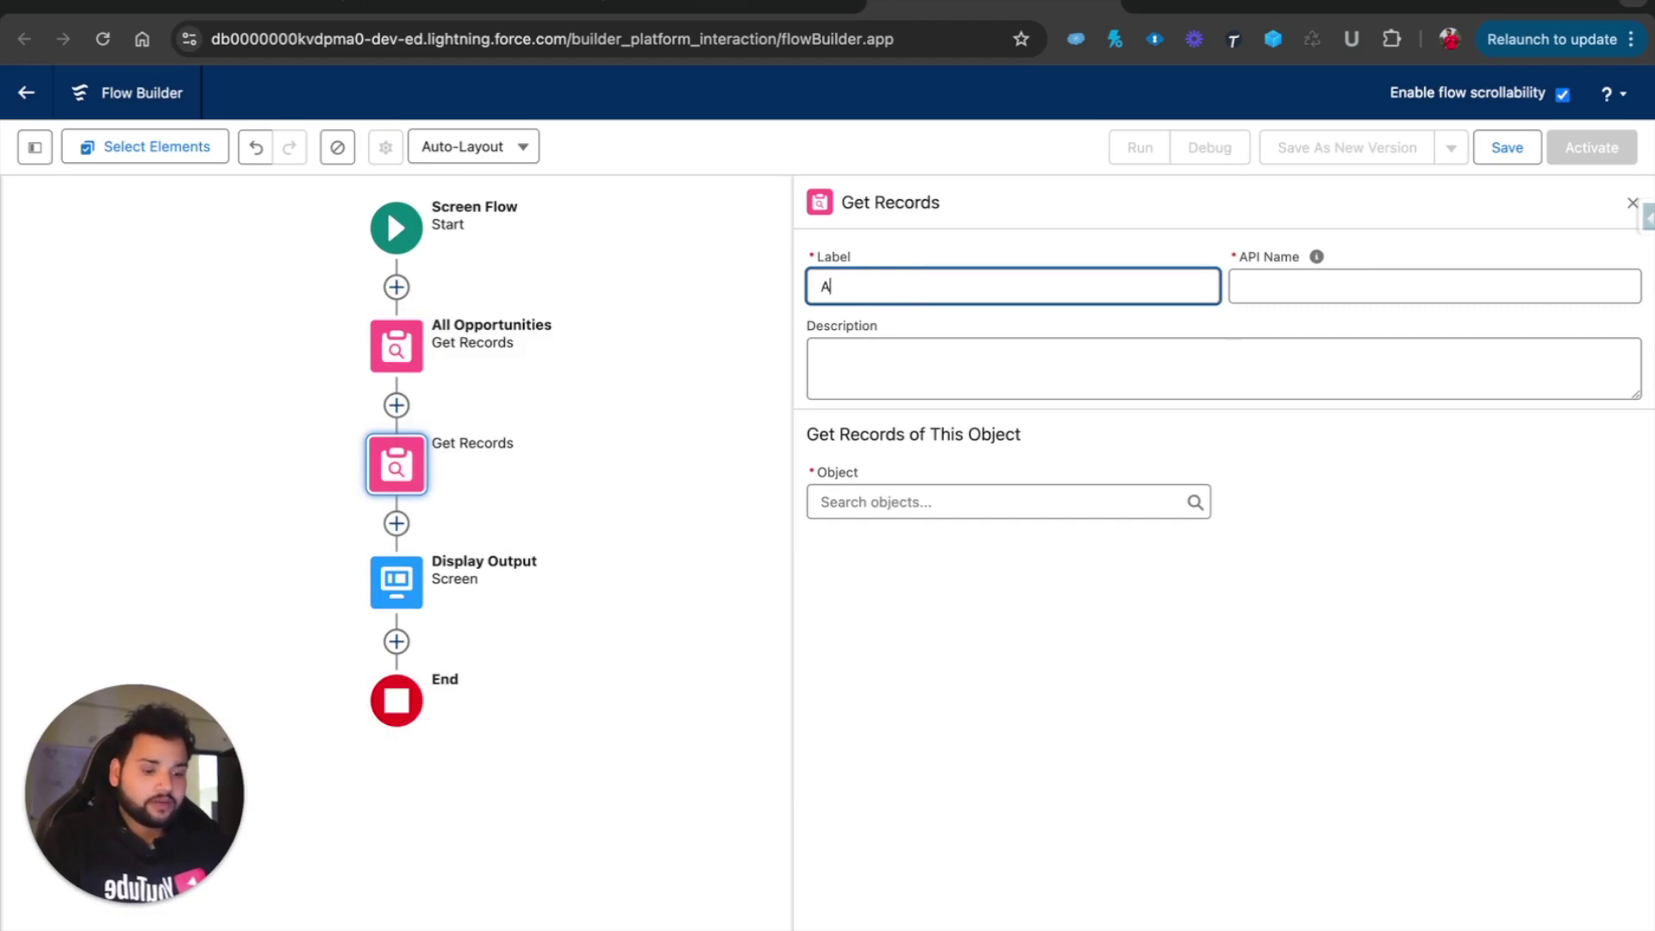
{"action": "type", "text": "ll Contacts"}
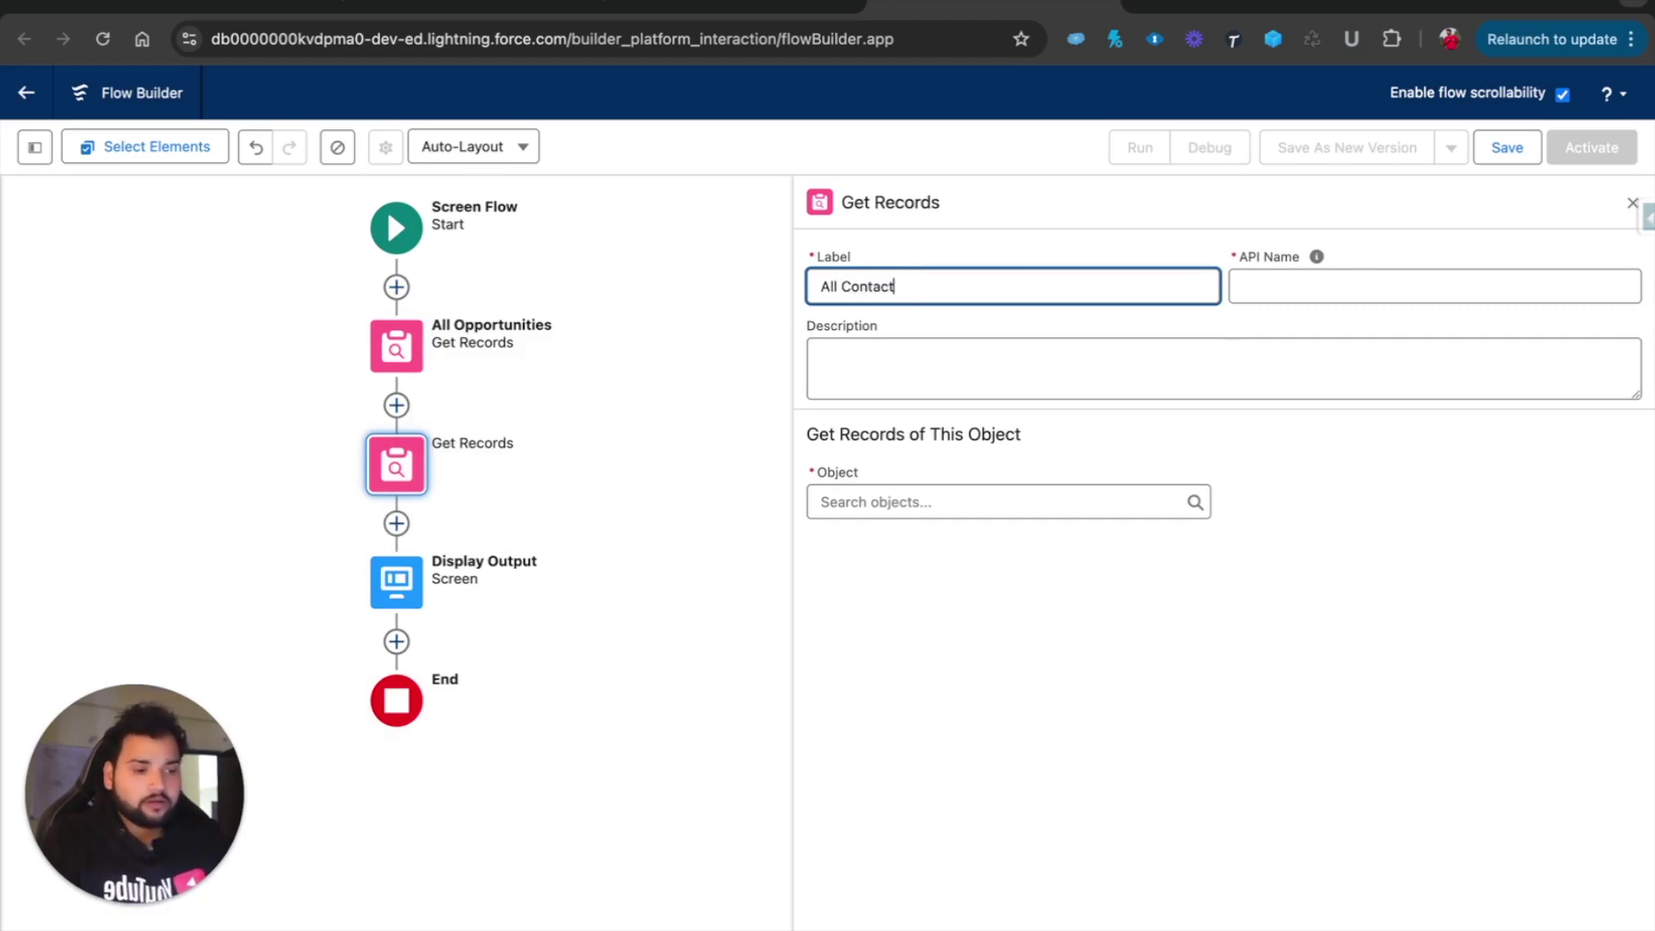
{"action": "left_click", "coordinate": [1362, 281]}
Set the object of the All Contacts element to Contact
{"action": "left_click", "coordinate": [901, 500]}
{"action": "type", "text": "confr"}
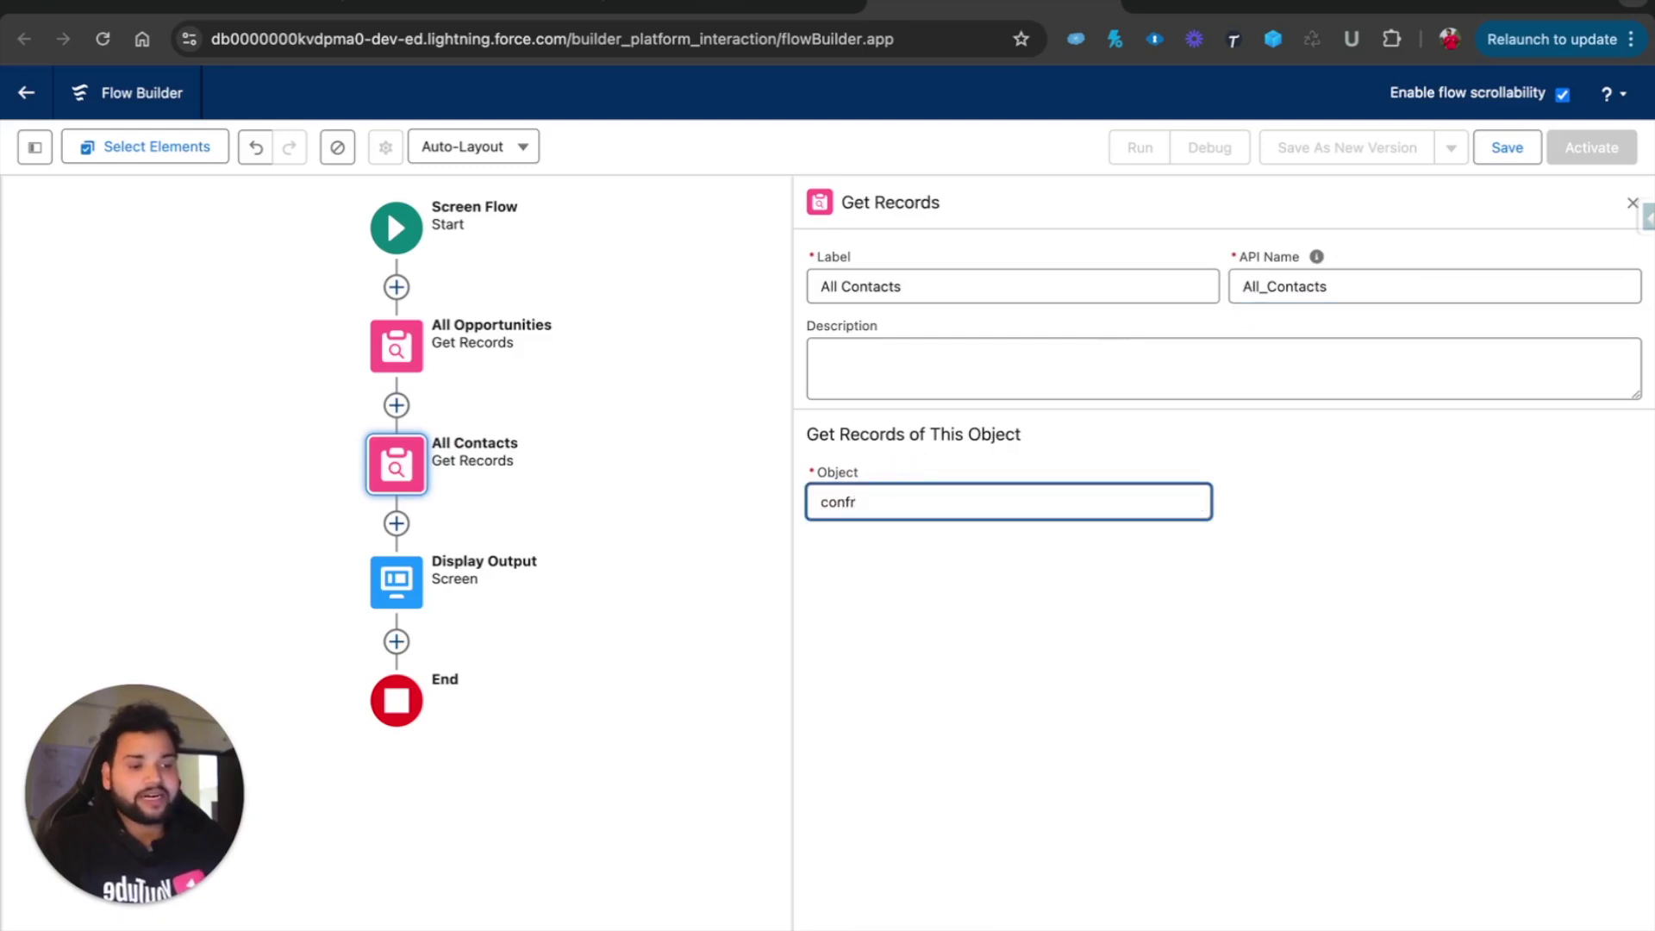
{"action": "key", "text": "BackSpace"}
{"action": "key", "text": "BackSpace"}
{"action": "type", "text": "tact"}
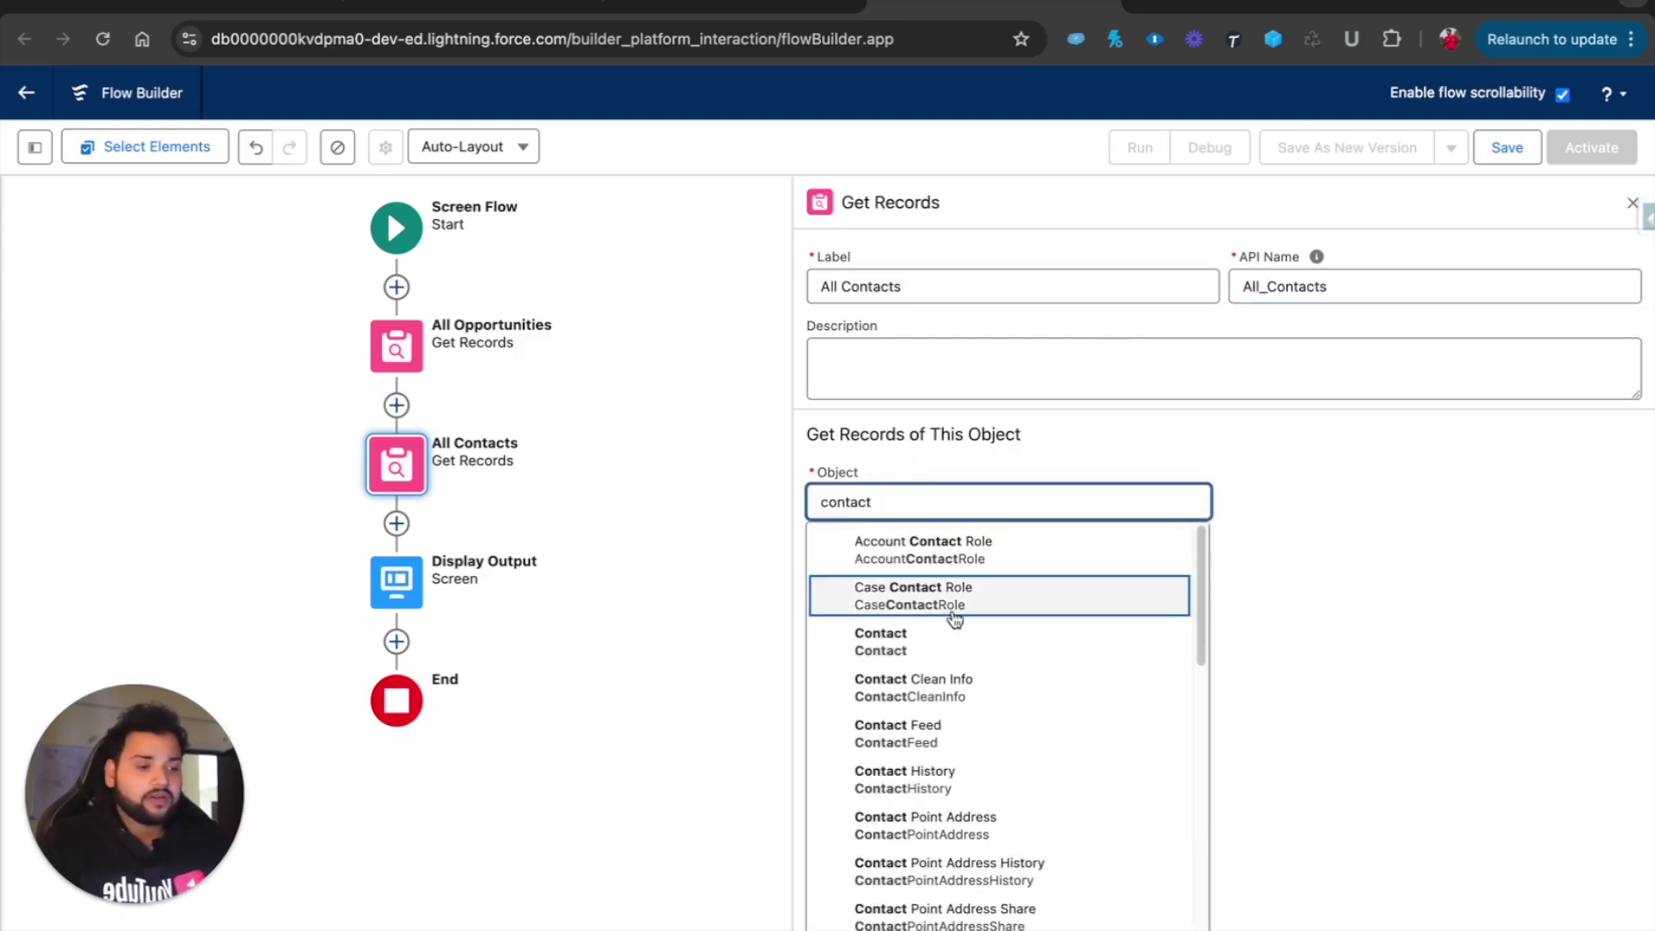
{"action": "left_click", "coordinate": [938, 639]}
Filter the contacts where AccountId equals the AccountId variable, and store all records
{"action": "left_click", "coordinate": [877, 715]}
{"action": "type", "text": "a"}
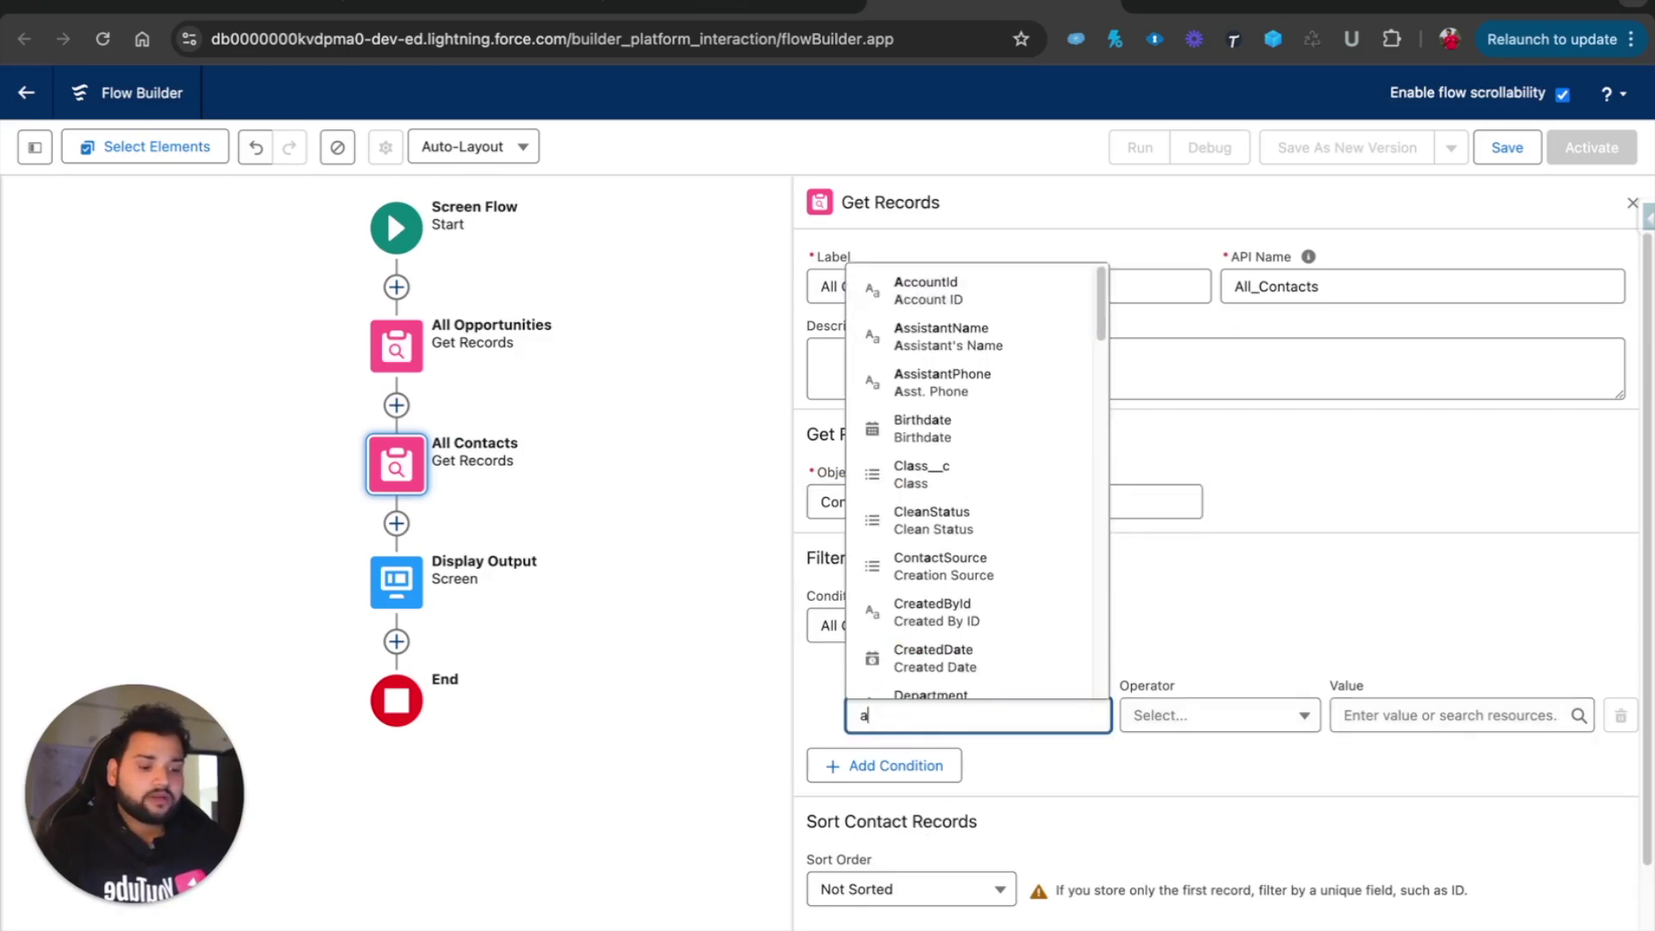
{"action": "type", "text": "ccountId"}
{"action": "left_click", "coordinate": [936, 674]}
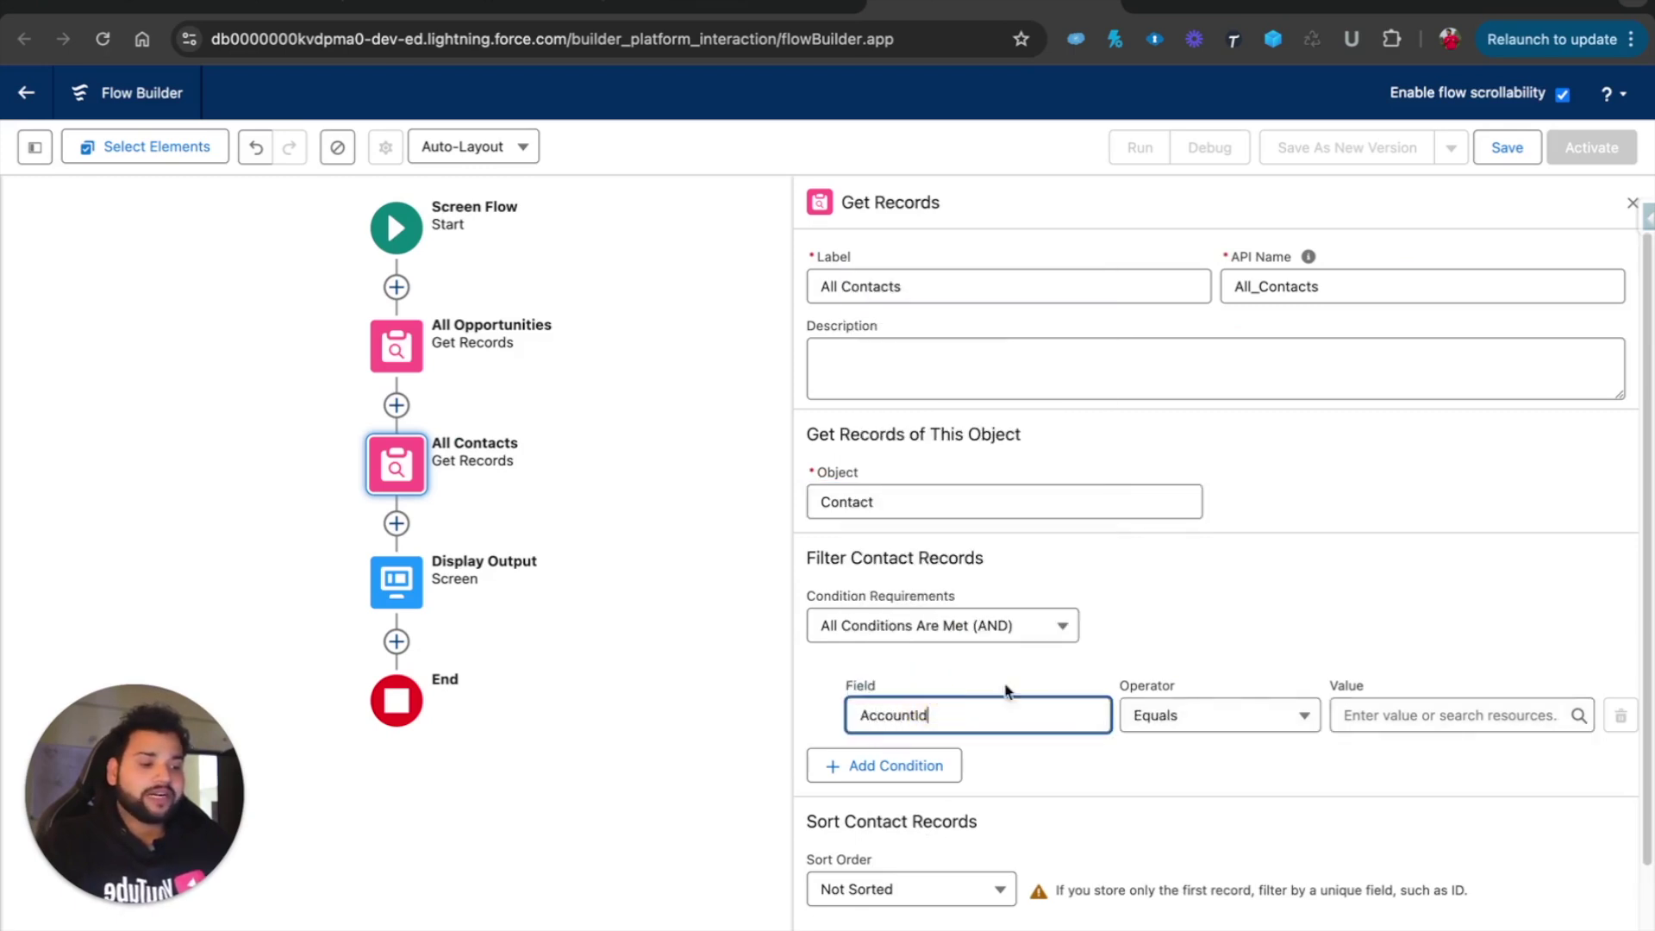
{"action": "left_click", "coordinate": [1381, 721]}
{"action": "type", "text": "acc"}
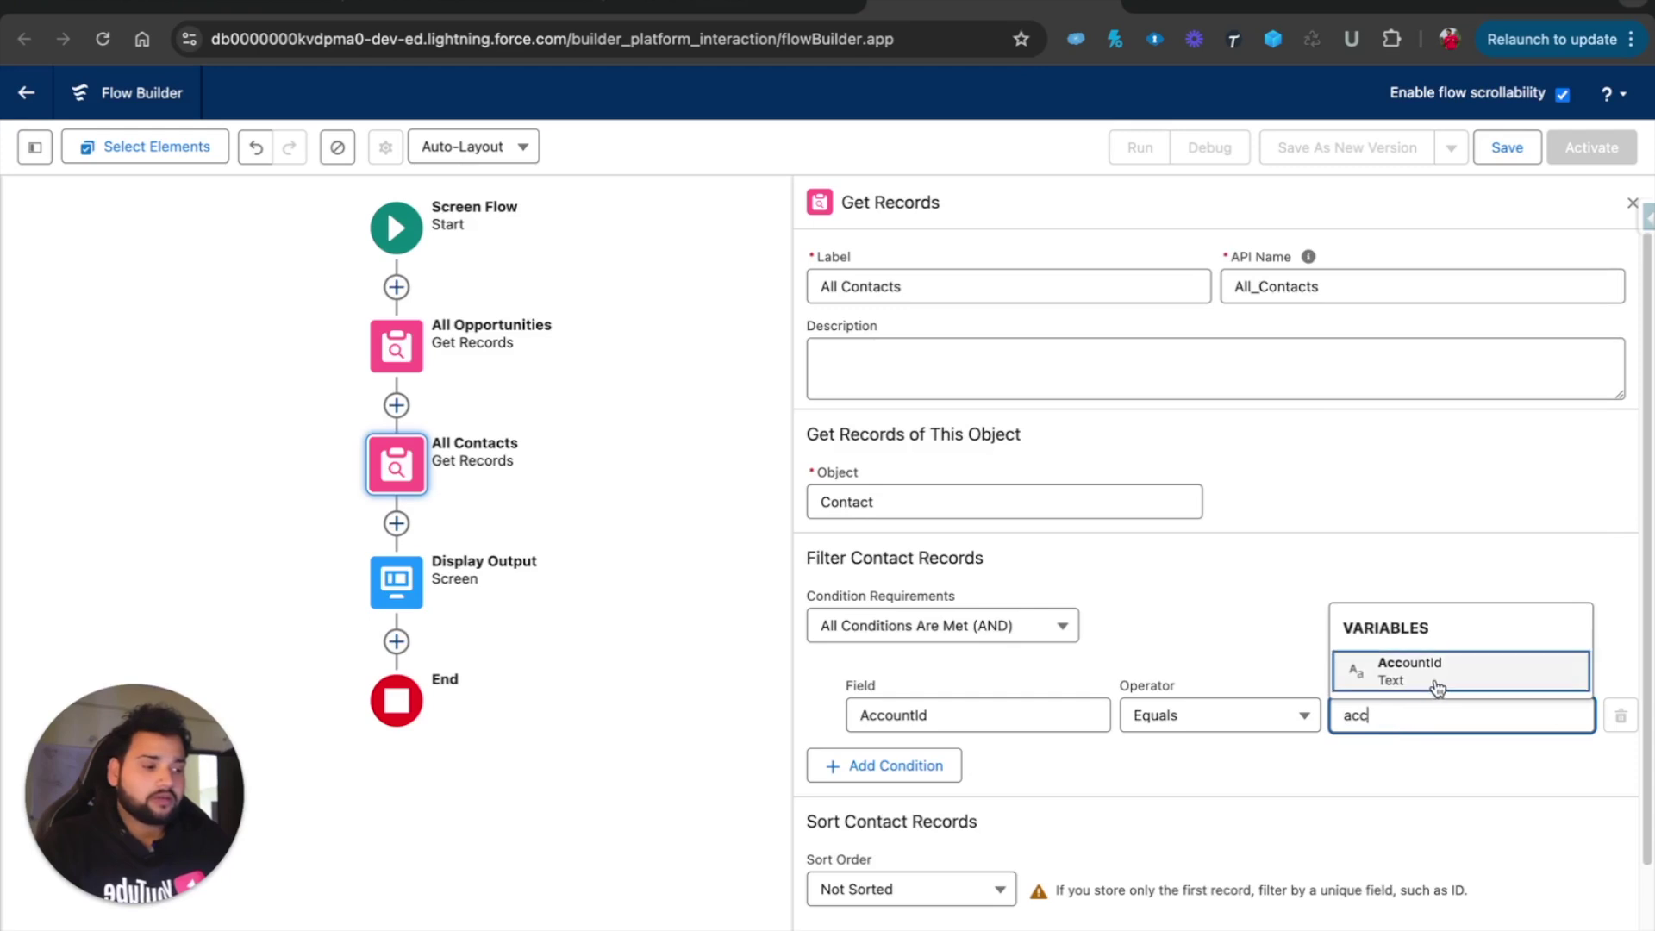
{"action": "left_click", "coordinate": [1434, 688]}
{"action": "scroll", "coordinate": [1397, 602], "scroll_direction": "down", "scroll_amount": 2}
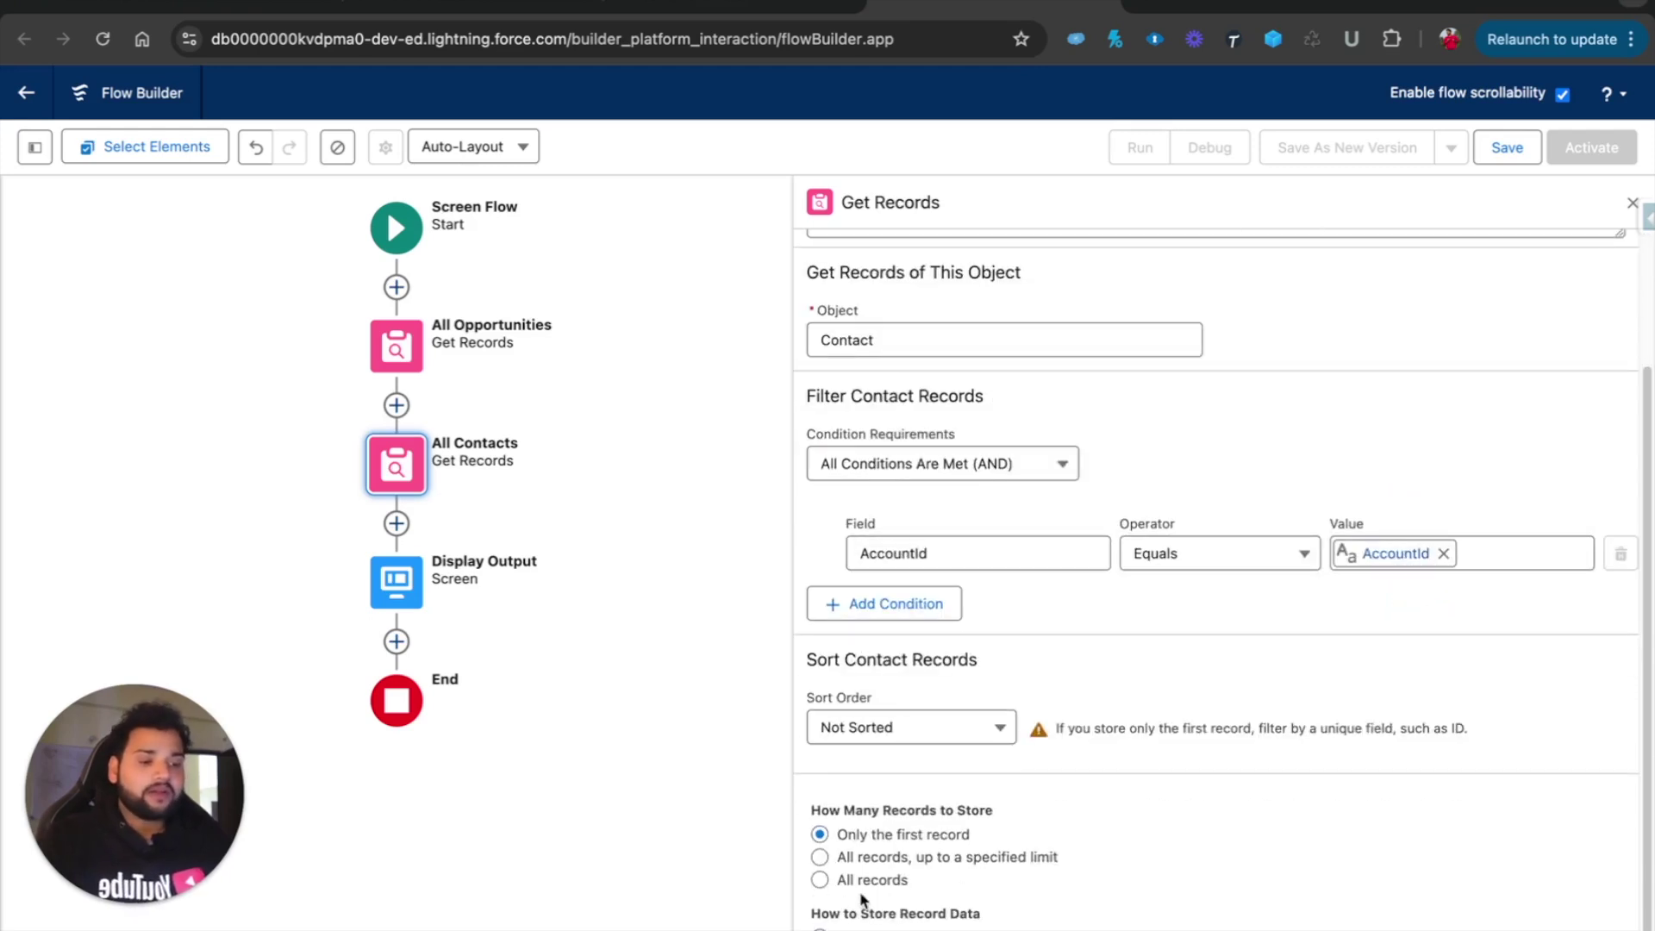
{"action": "left_click", "coordinate": [820, 879]}
Set the All Opportunities element to store all records instead of only the first one
{"action": "left_click", "coordinate": [399, 362]}
{"action": "left_click", "coordinate": [395, 600]}
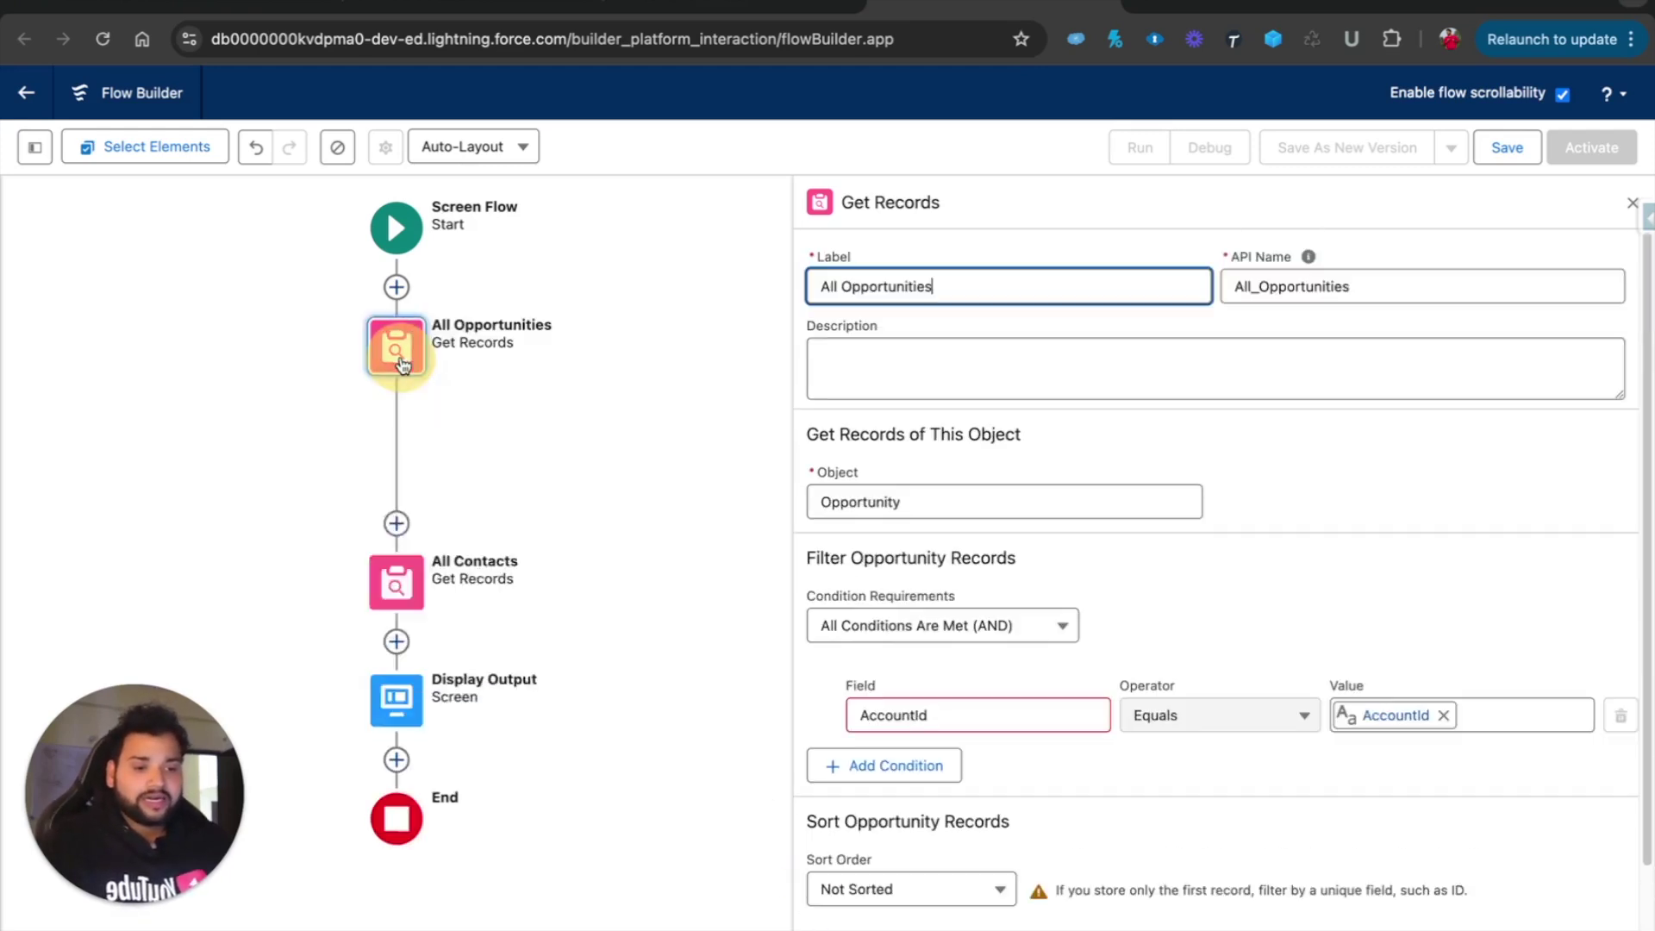
{"action": "scroll", "coordinate": [922, 802], "scroll_direction": "down", "scroll_amount": 2}
{"action": "left_click", "coordinate": [820, 879]}
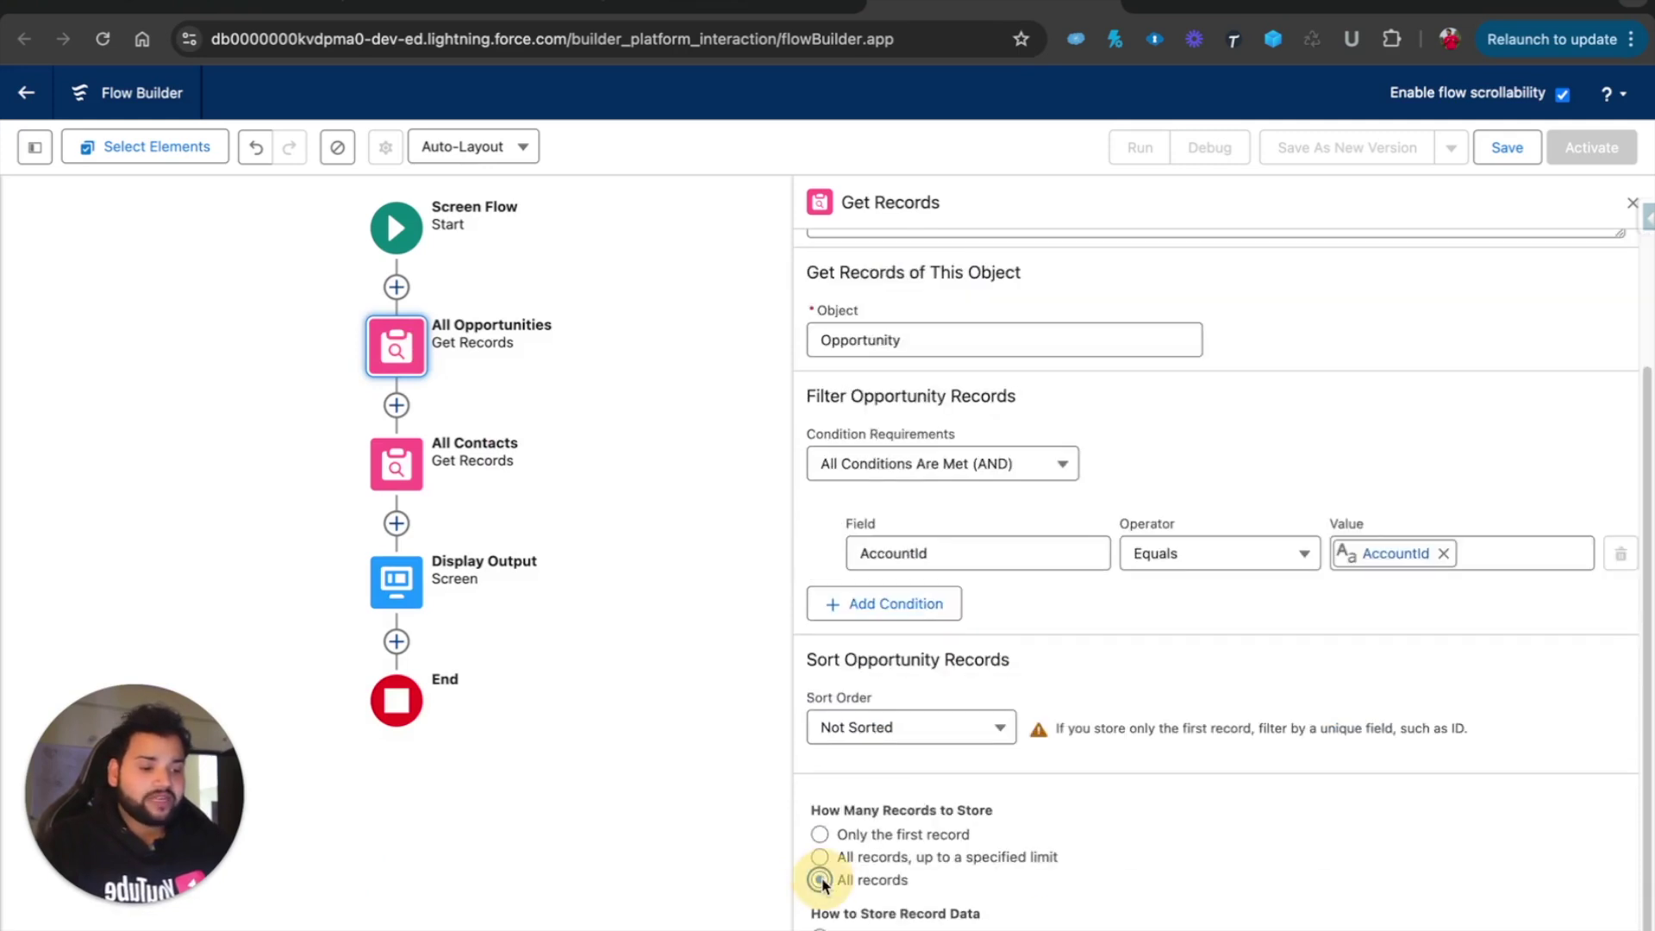
Add a Display Text component to the Display Output screen
{"action": "left_click", "coordinate": [396, 464]}
{"action": "left_click", "coordinate": [396, 715]}
{"action": "scroll", "coordinate": [842, 780], "scroll_direction": "down", "scroll_amount": 2}
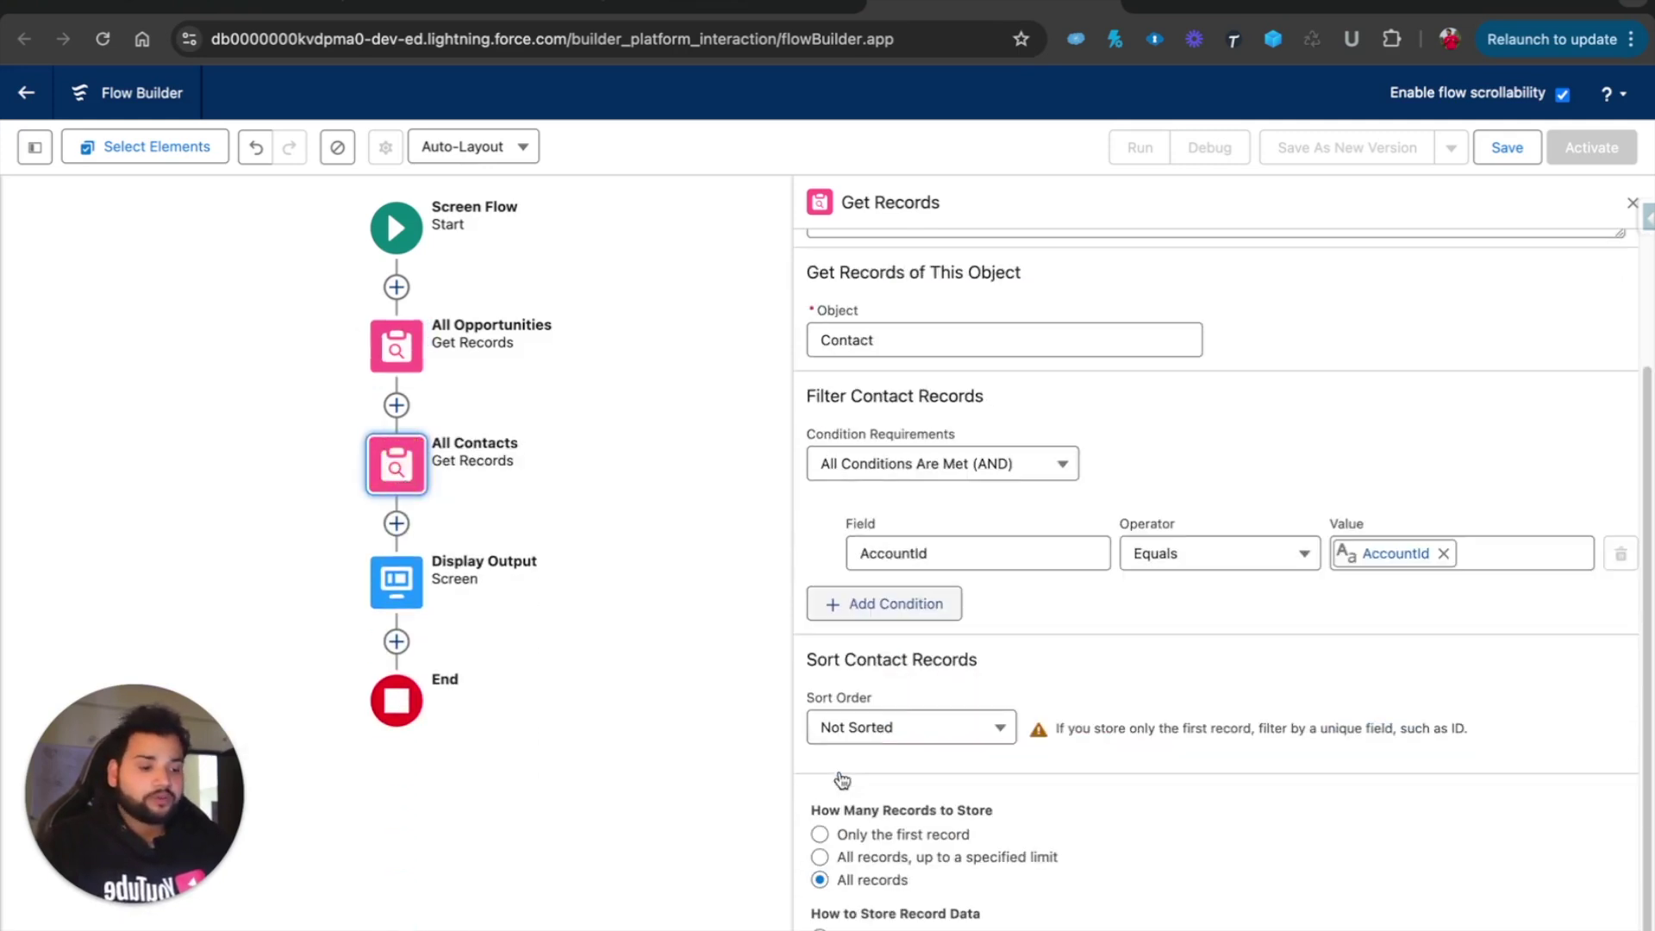
{"action": "left_click", "coordinate": [396, 582]}
{"action": "left_click", "coordinate": [395, 800]}
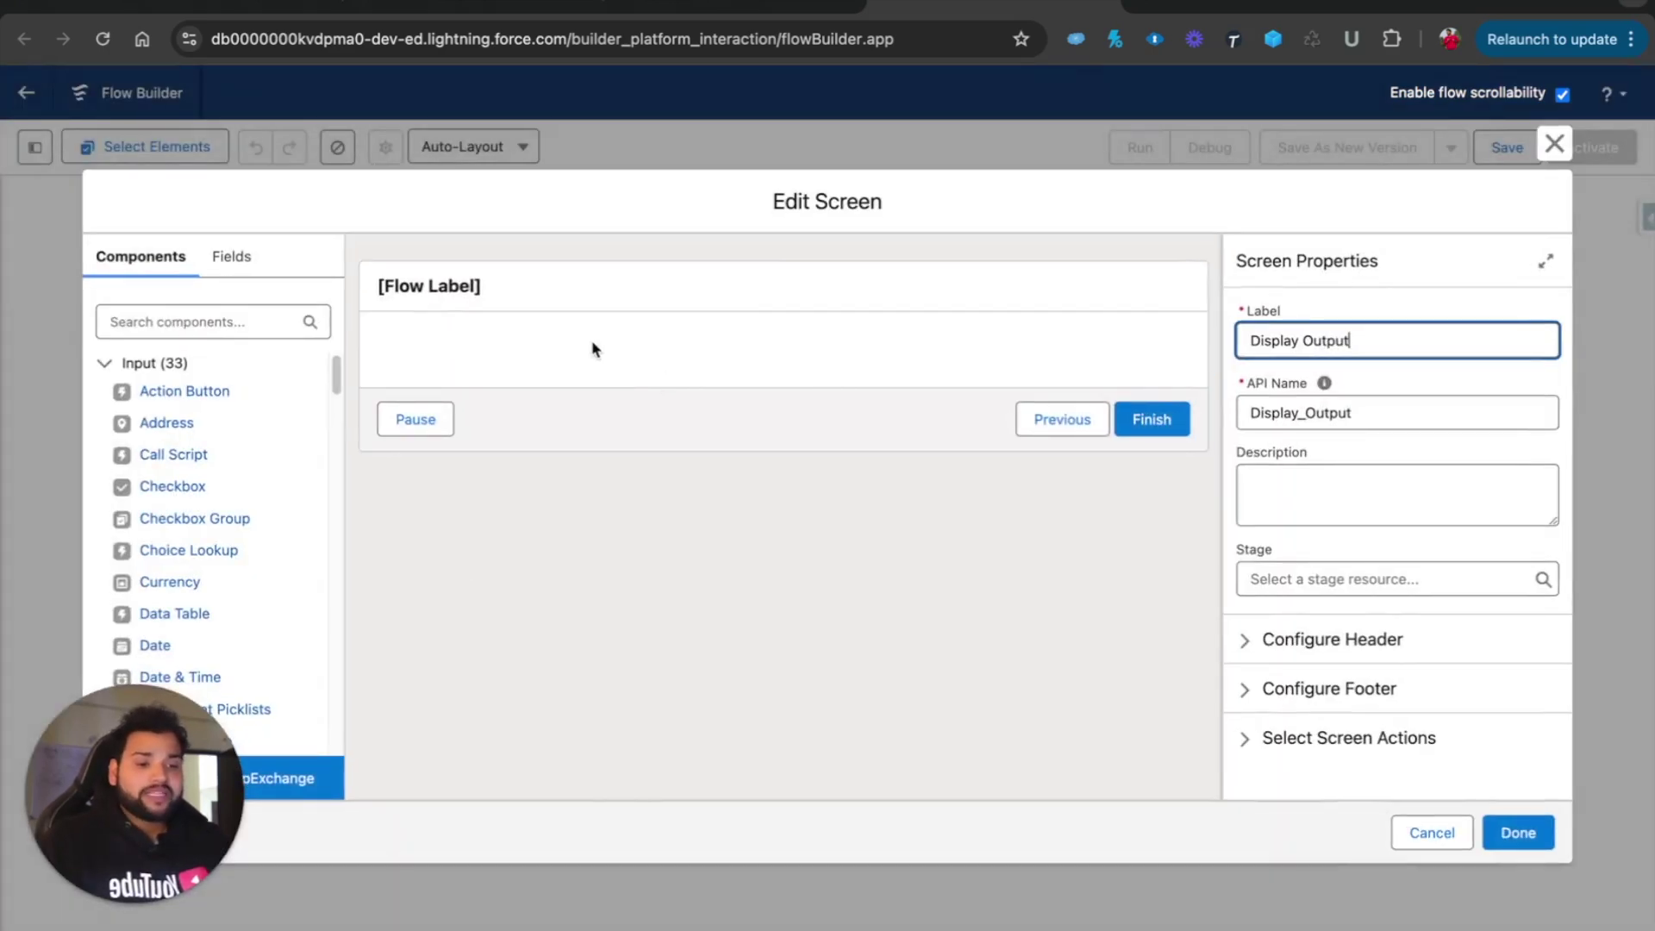
{"action": "left_click", "coordinate": [117, 322]}
{"action": "type", "text": "displ"}
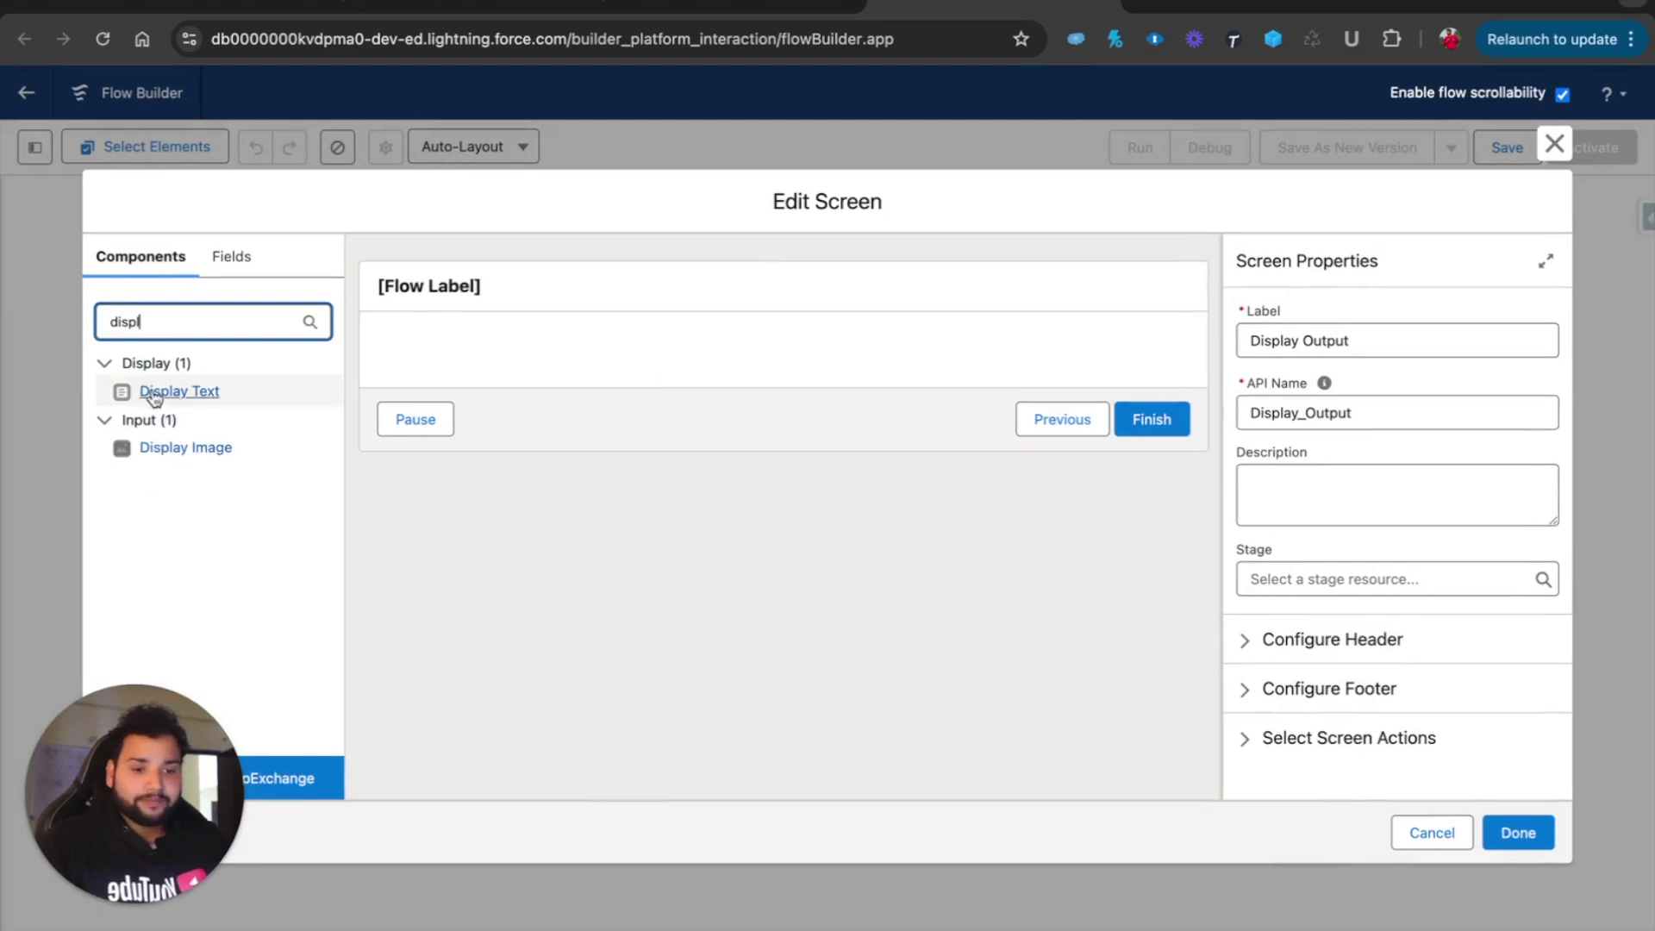
{"action": "left_click_drag", "start_coordinate": [172, 391], "coordinate": [517, 362]}
Set the Display Text component's API name to Display_Results, leave its body empty and finish editing the screen
{"action": "left_click", "coordinate": [1379, 344]}
{"action": "type", "text": "D"}
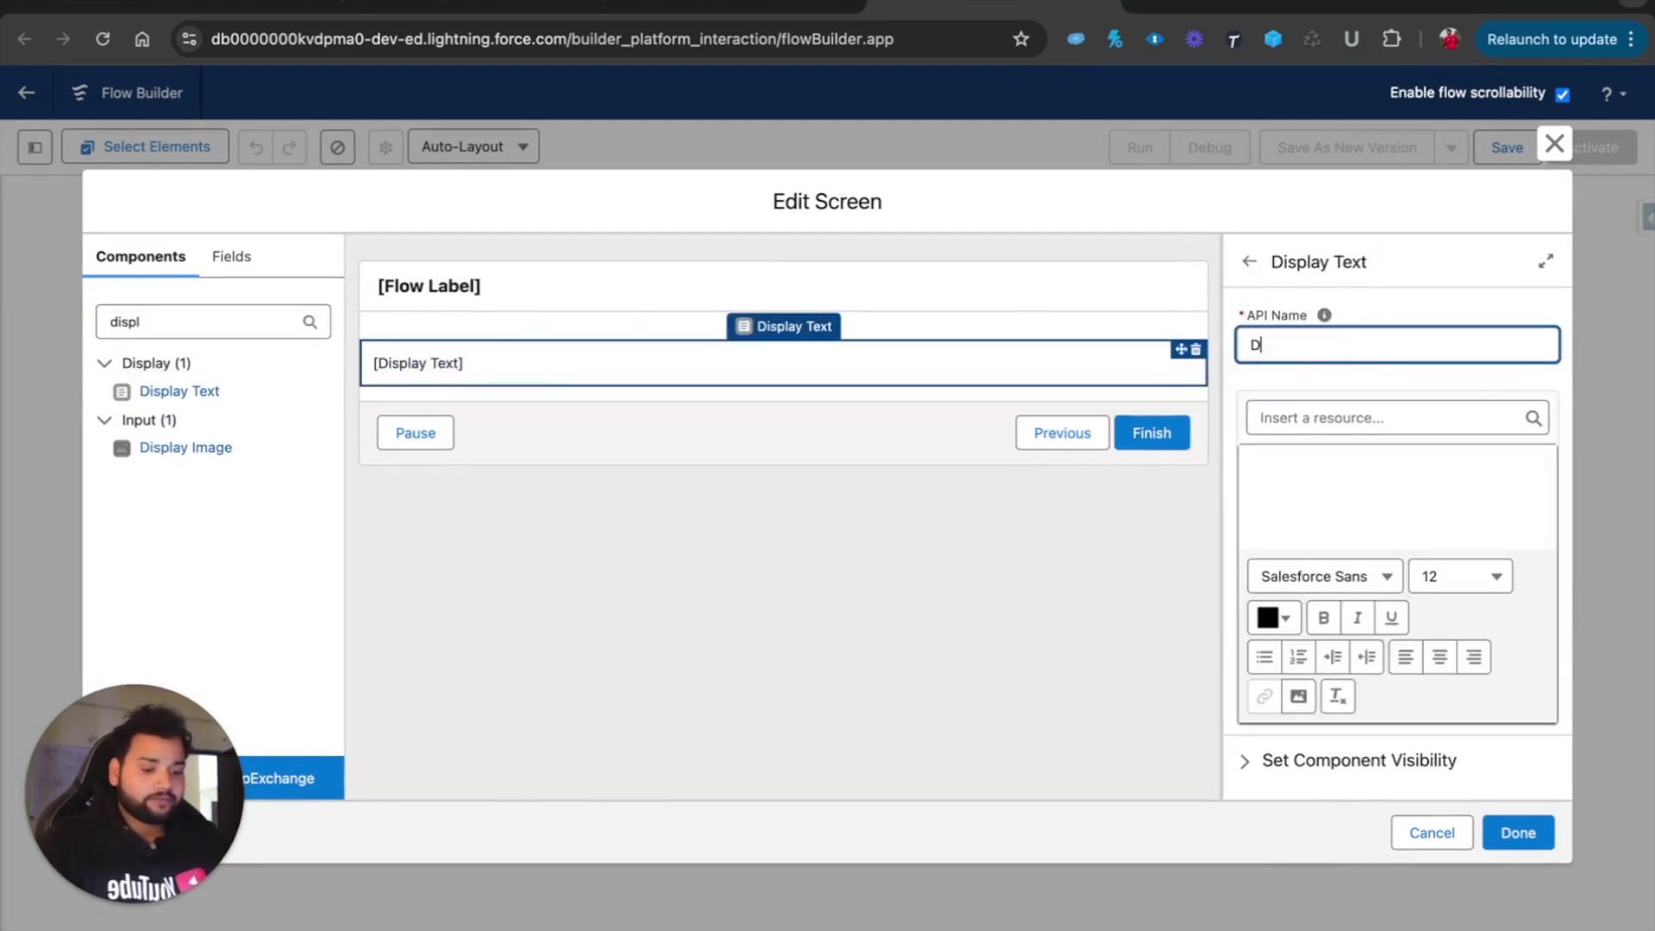
{"action": "type", "text": "isplay Re"}
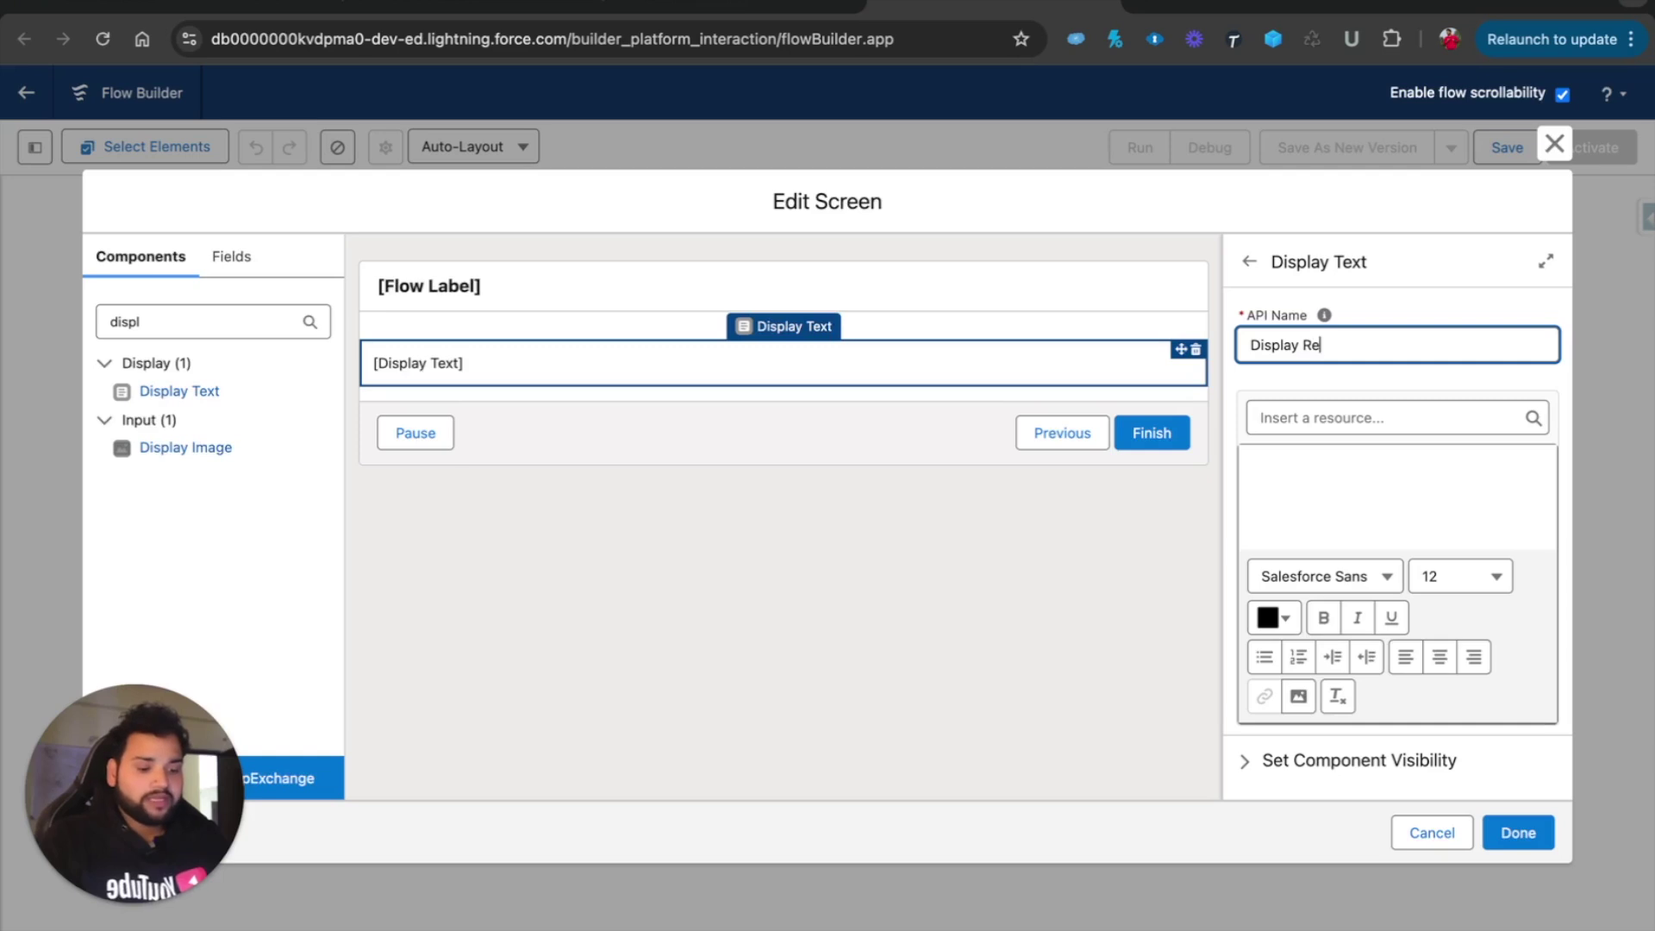
{"action": "type", "text": "sults"}
{"action": "left_click", "coordinate": [1493, 528]}
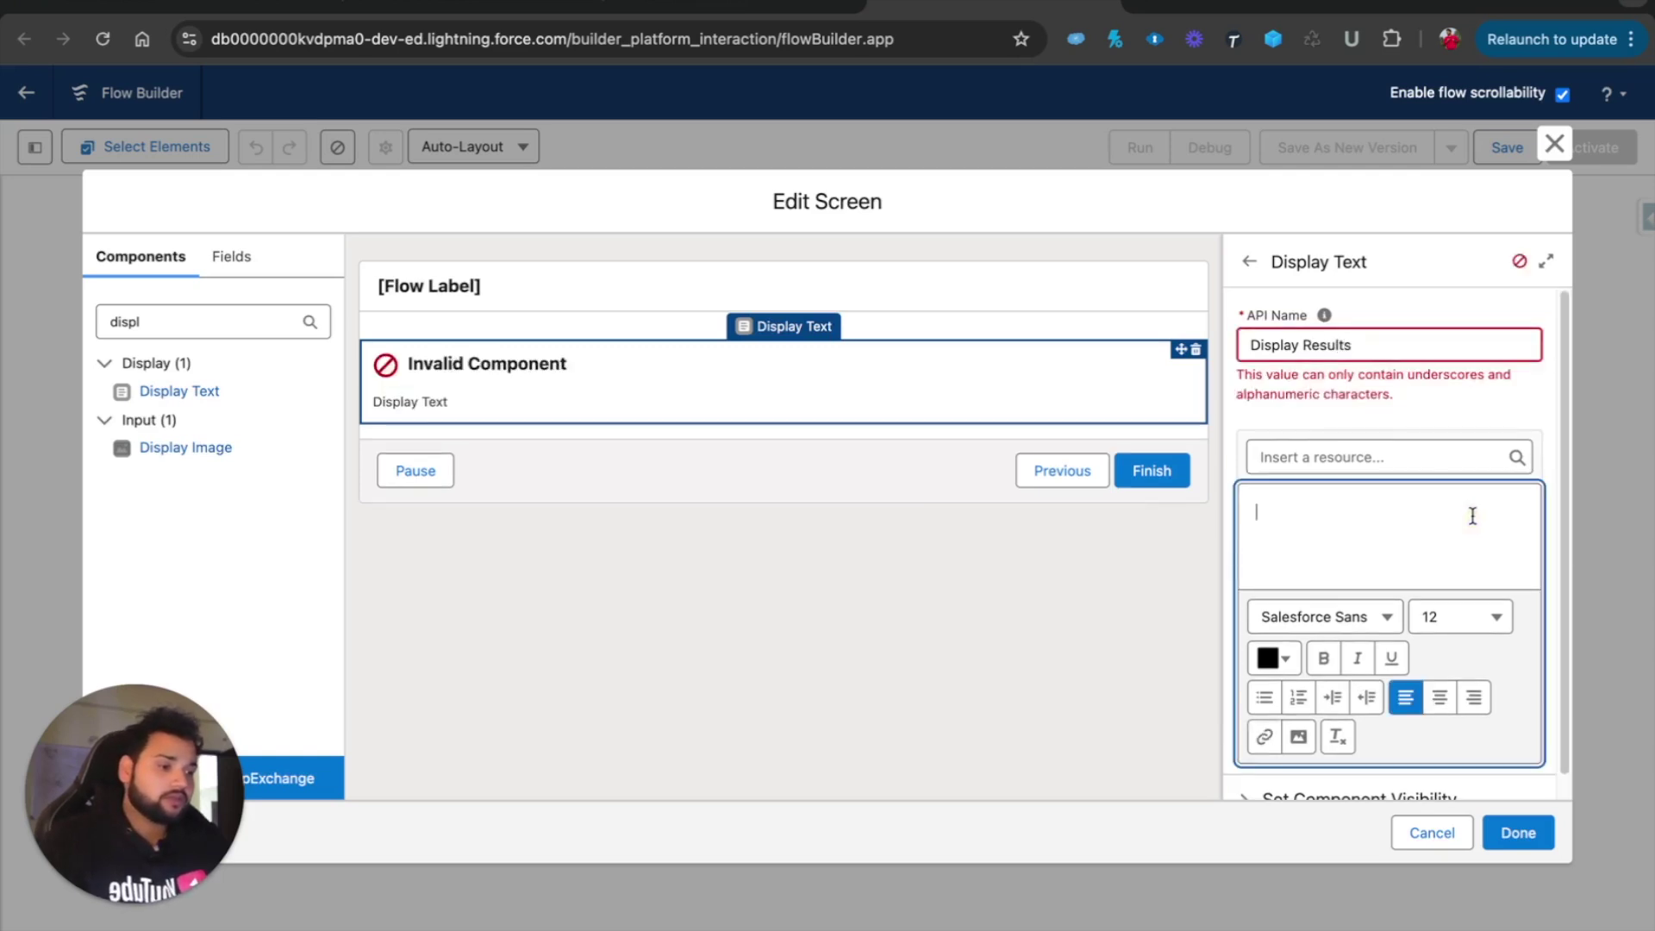
{"action": "left_click", "coordinate": [1301, 343]}
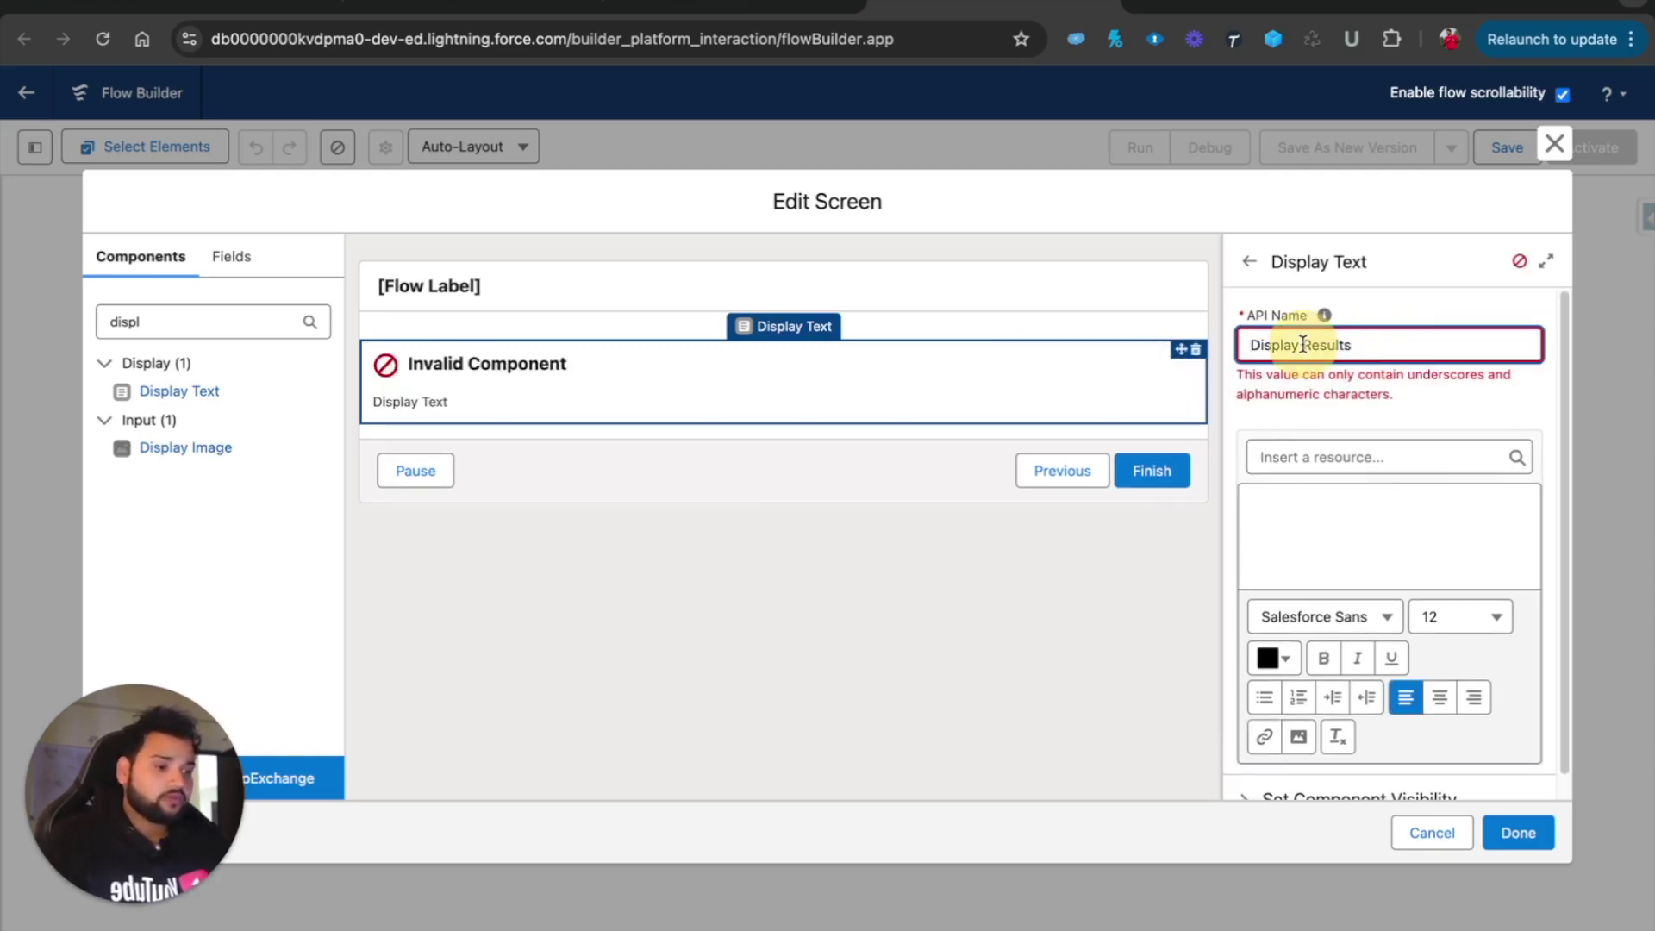
{"action": "key", "text": "BackSpace"}
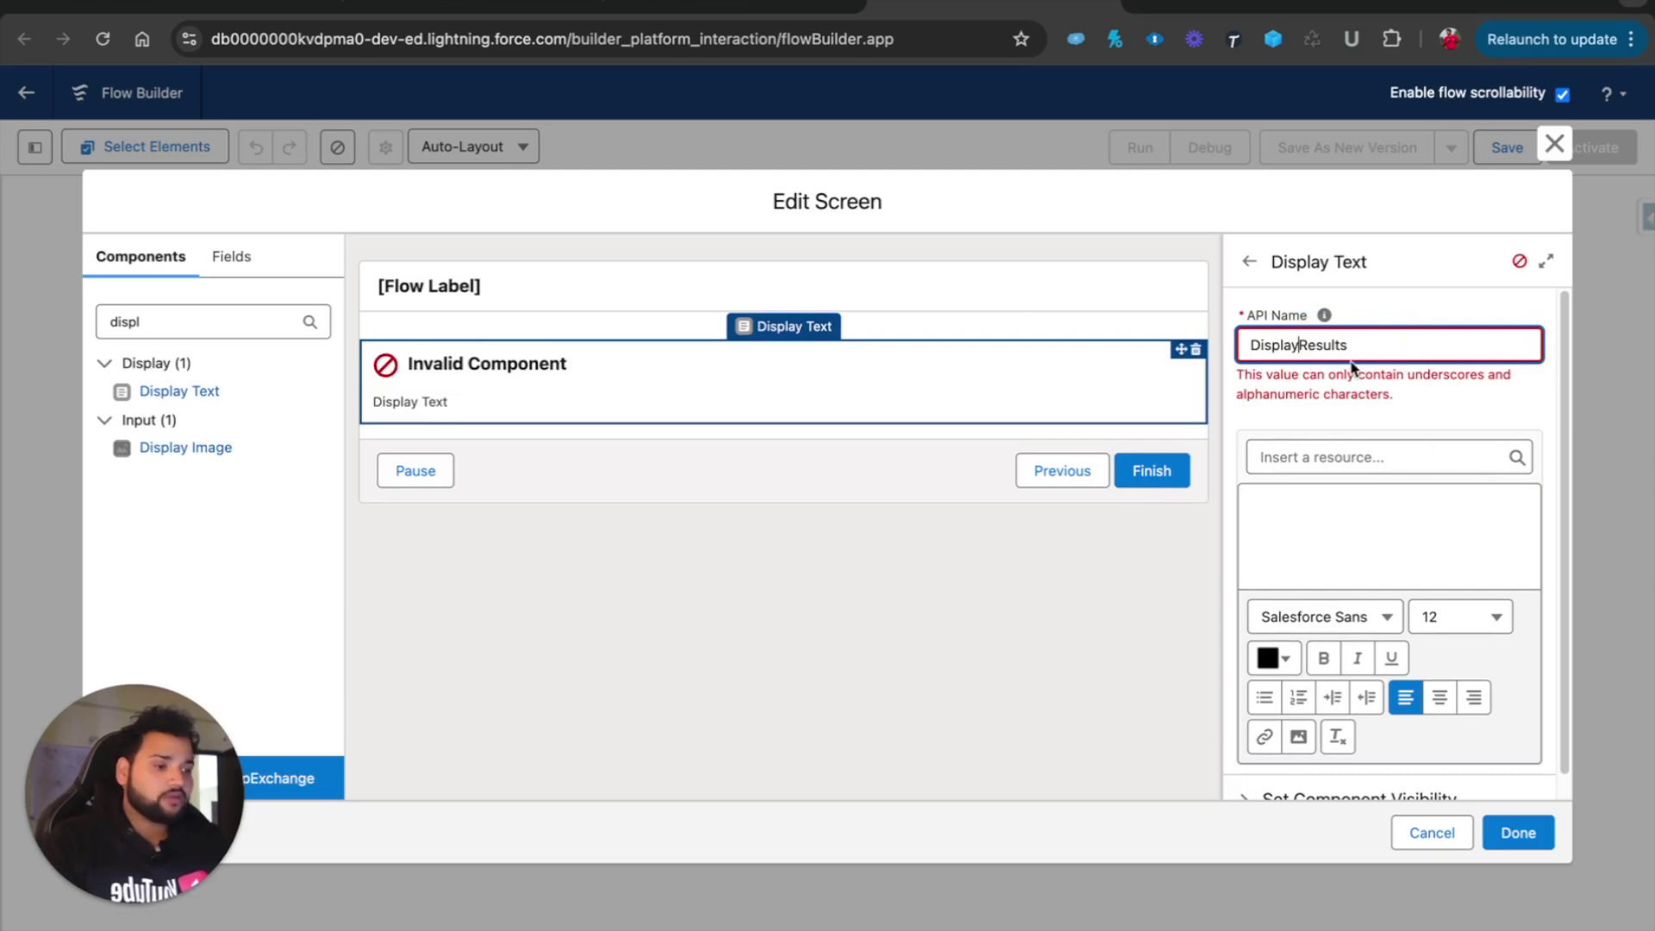
{"action": "type", "text": "_"}
{"action": "left_click", "coordinate": [1371, 321]}
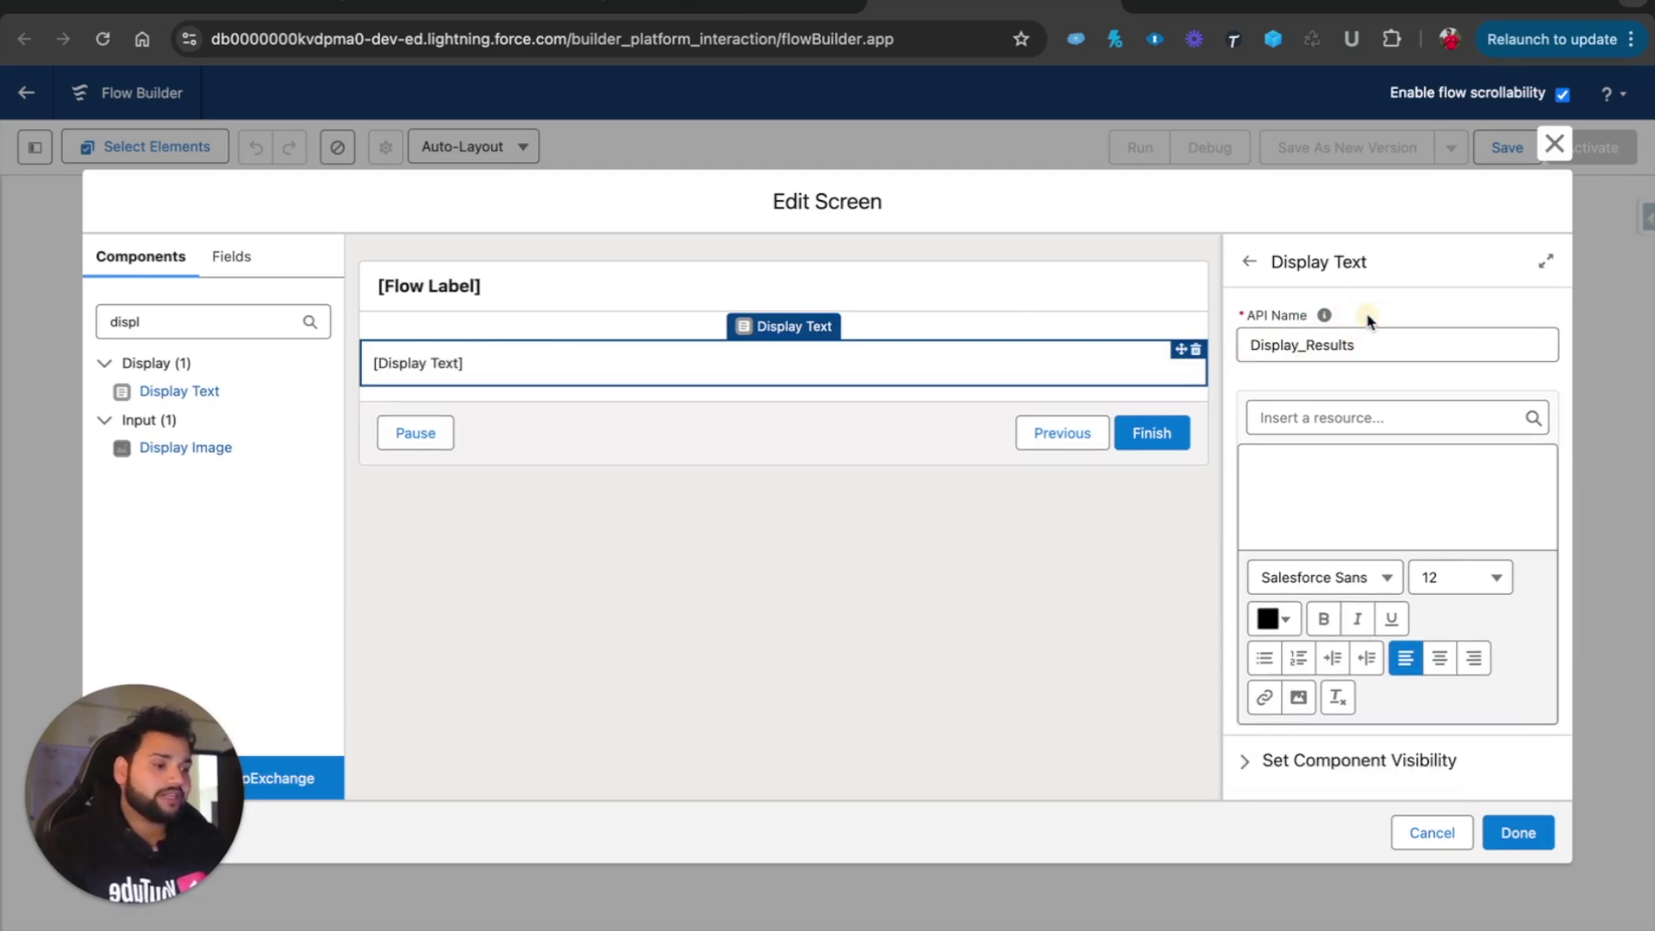
{"action": "left_click", "coordinate": [1331, 487]}
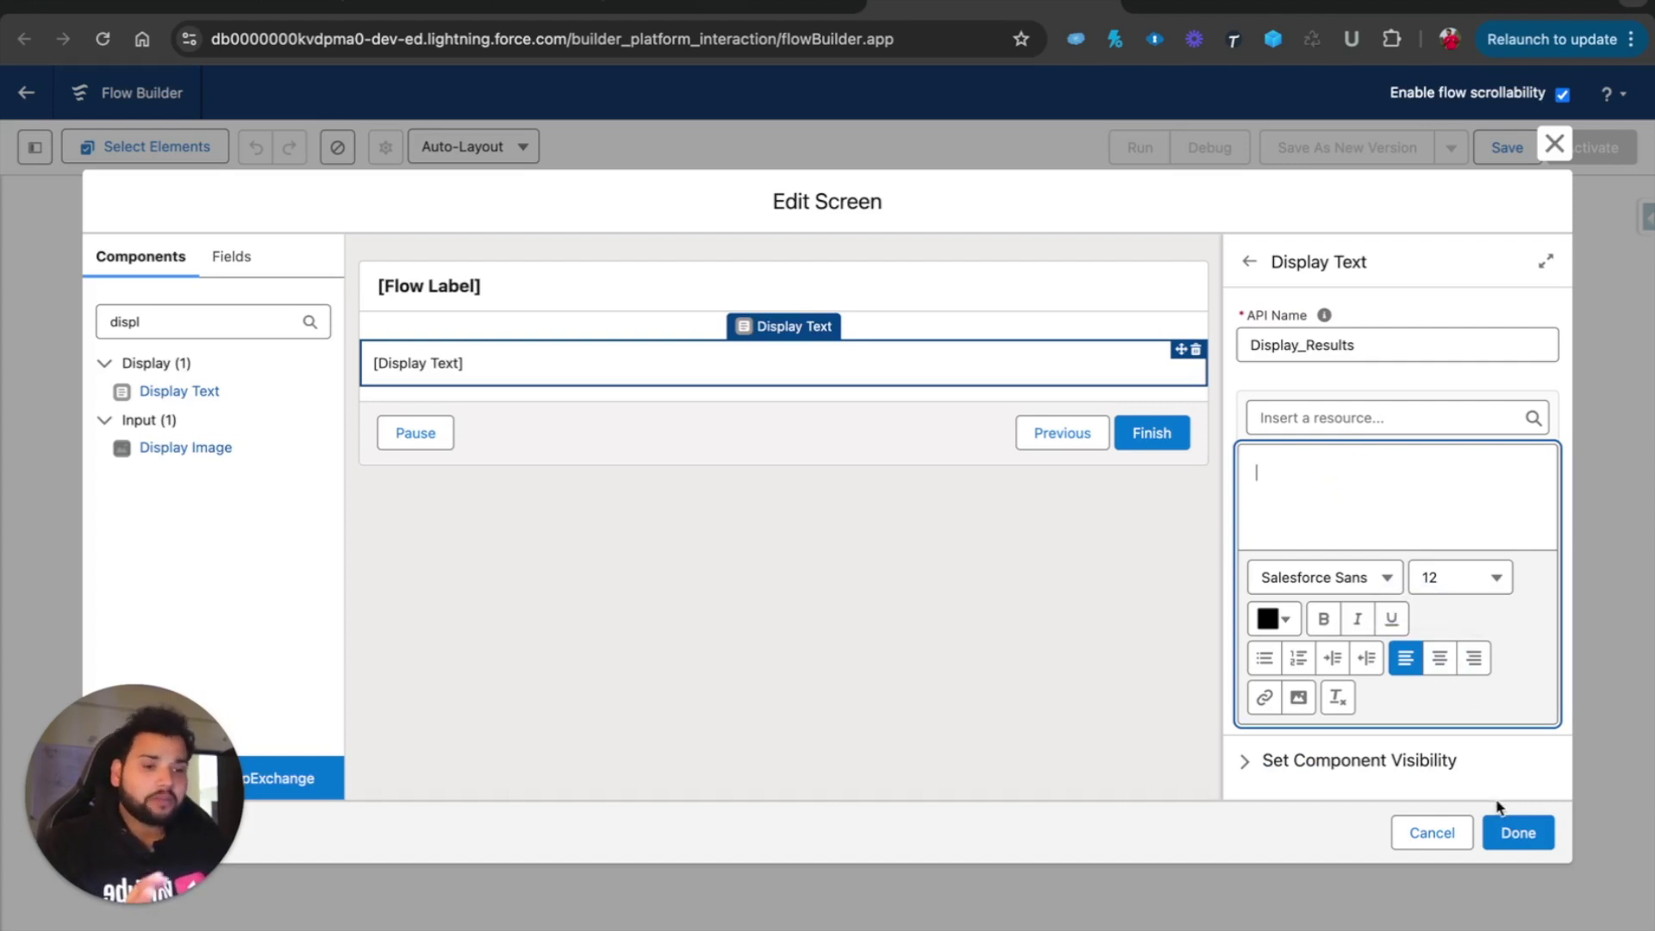
{"action": "left_click", "coordinate": [1519, 835]}
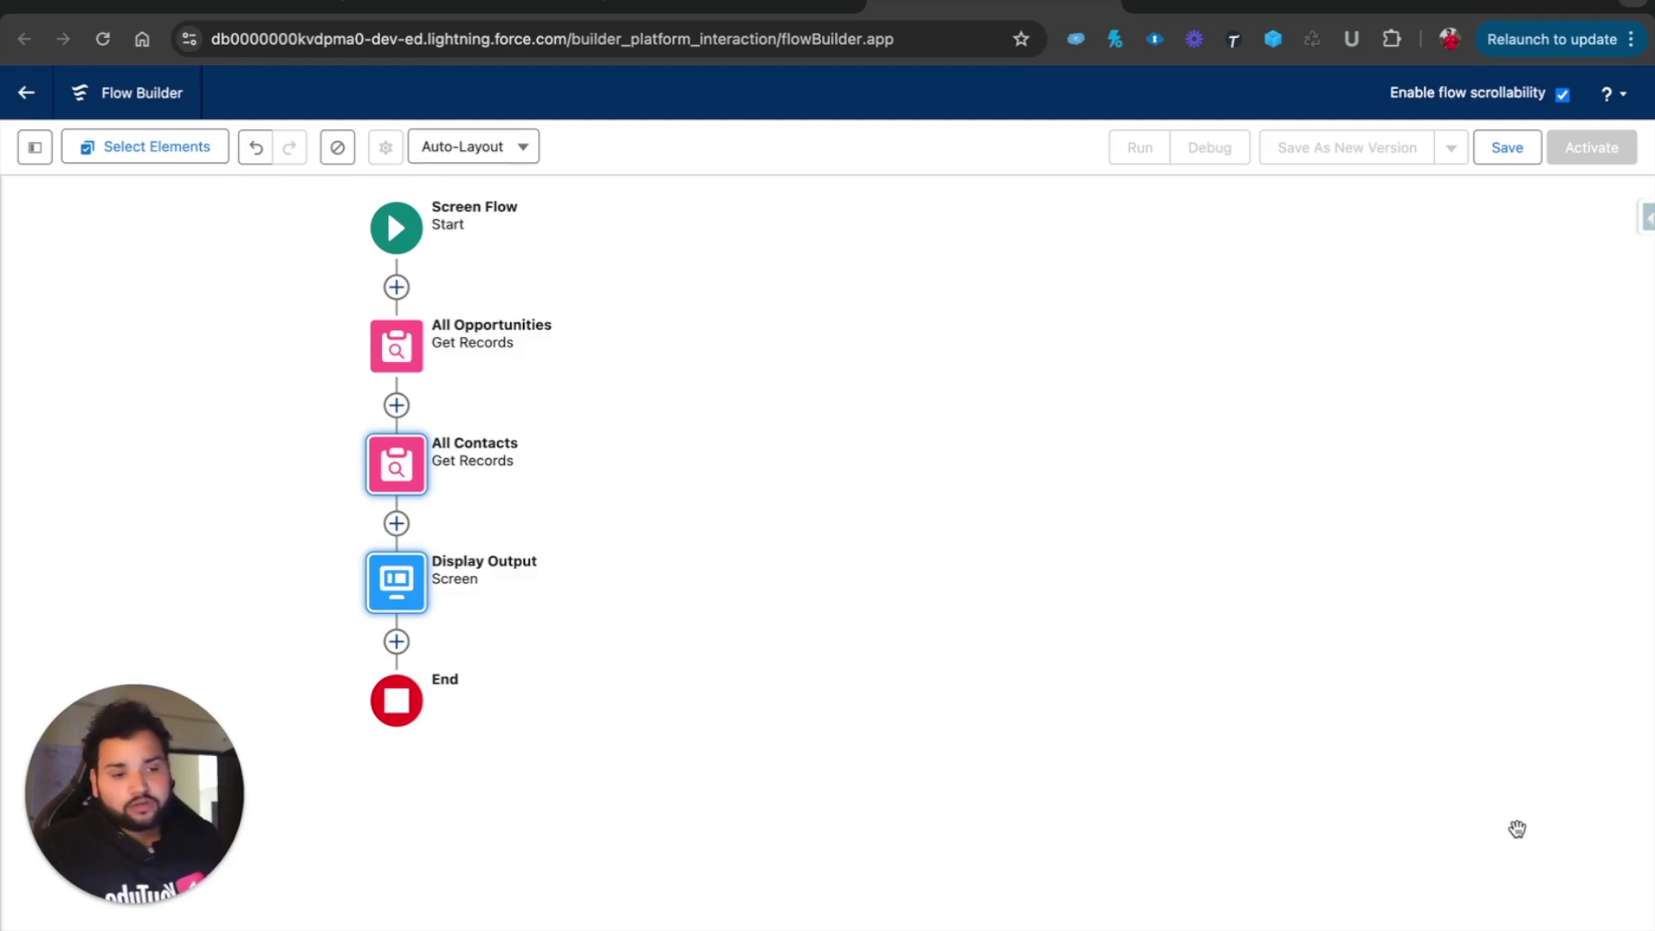
Add an Assignment element between All Contacts and Display Output
{"action": "left_click", "coordinate": [917, 516]}
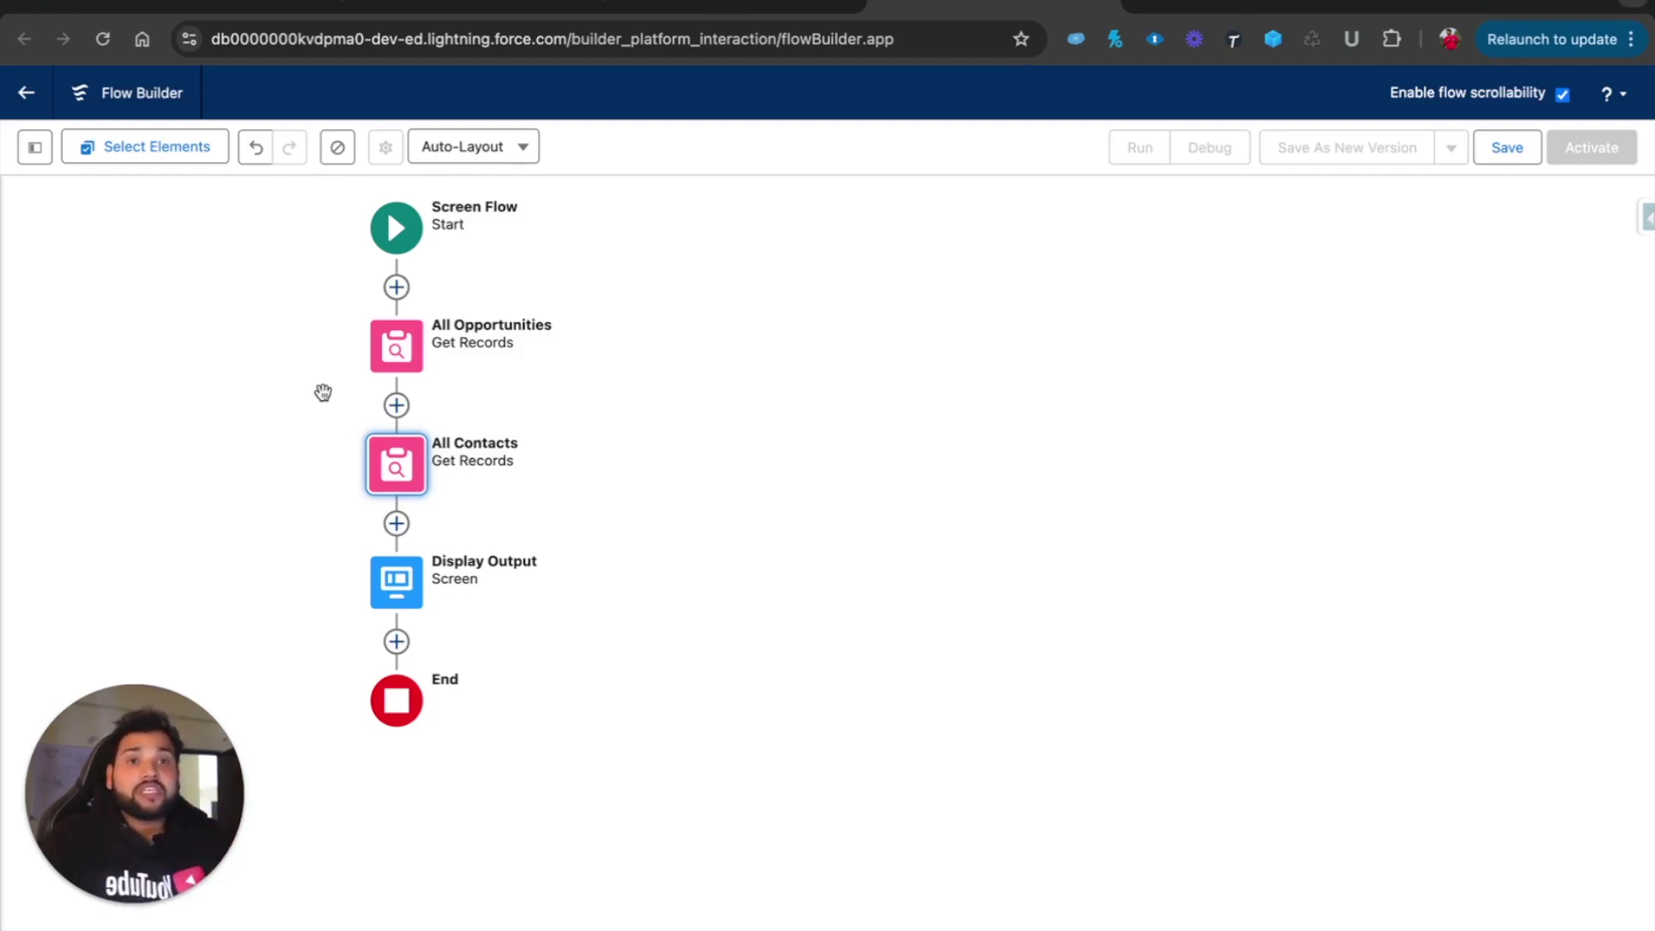
{"action": "left_click", "coordinate": [396, 523]}
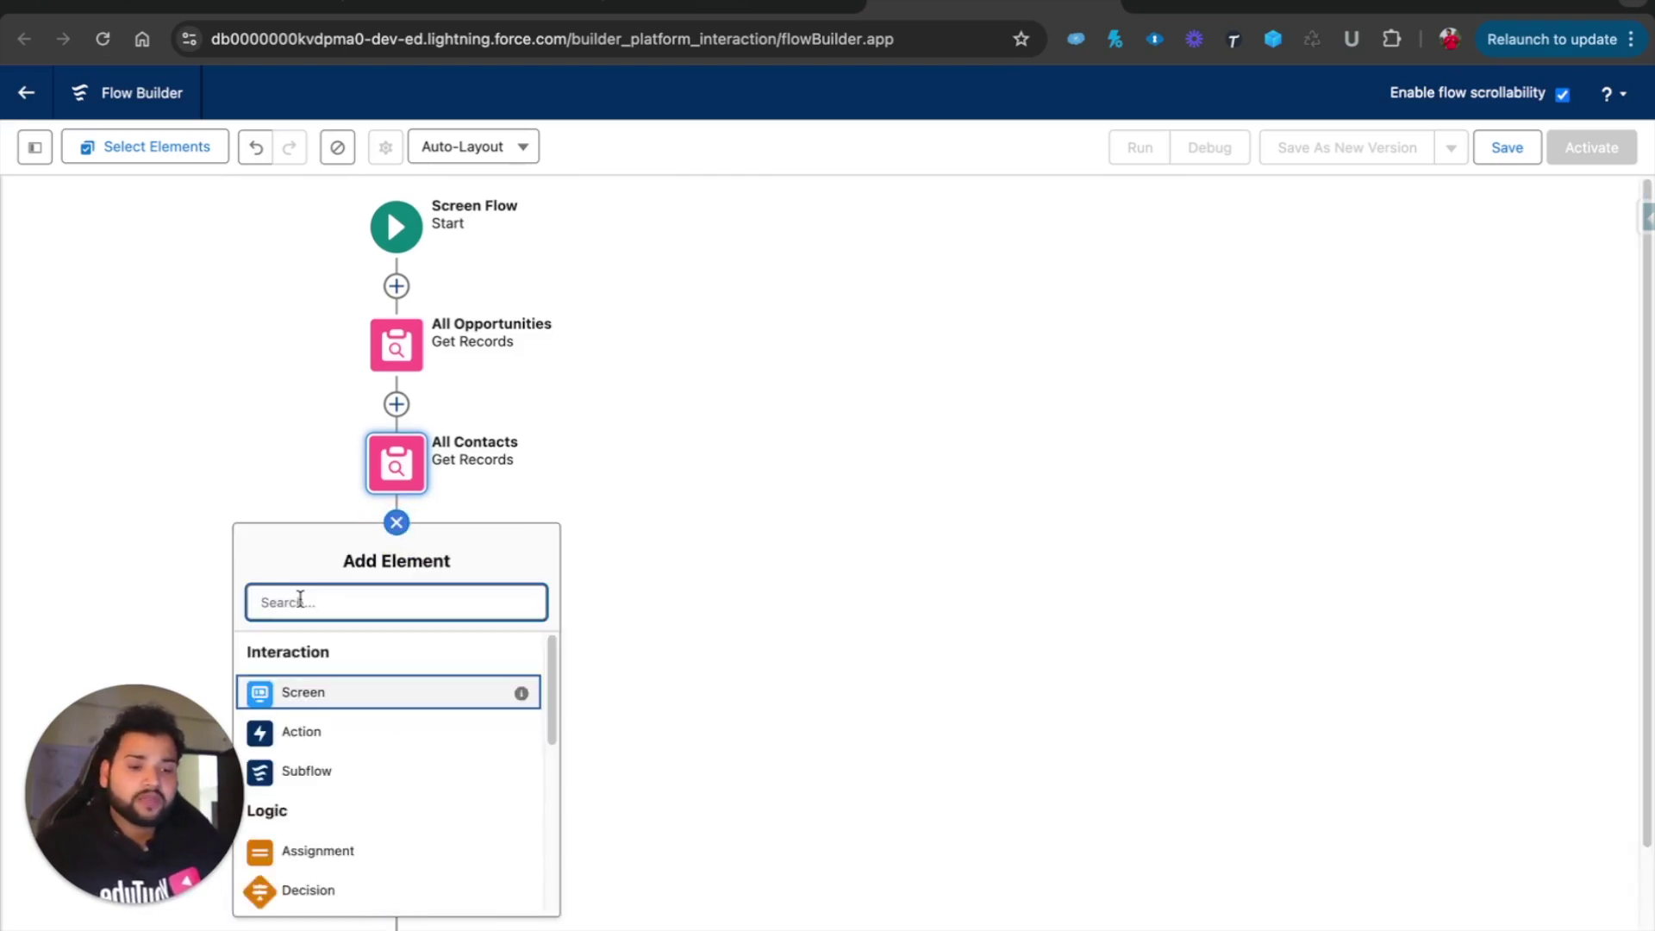
{"action": "left_click", "coordinate": [323, 849]}
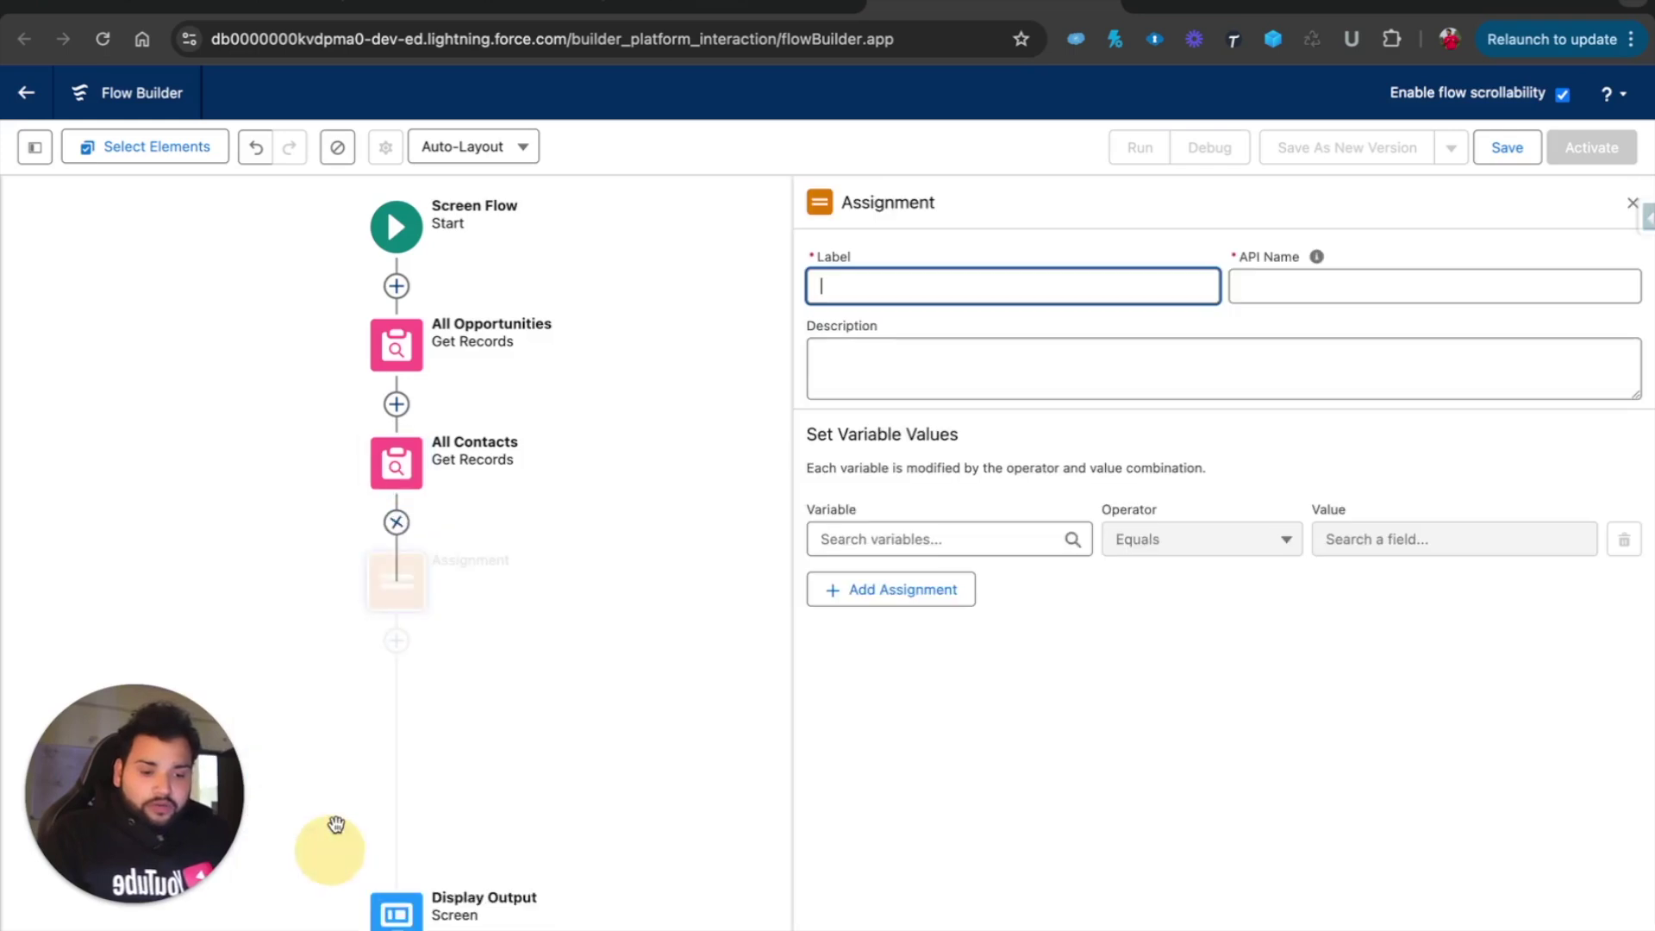
{"action": "left_click", "coordinate": [878, 529]}
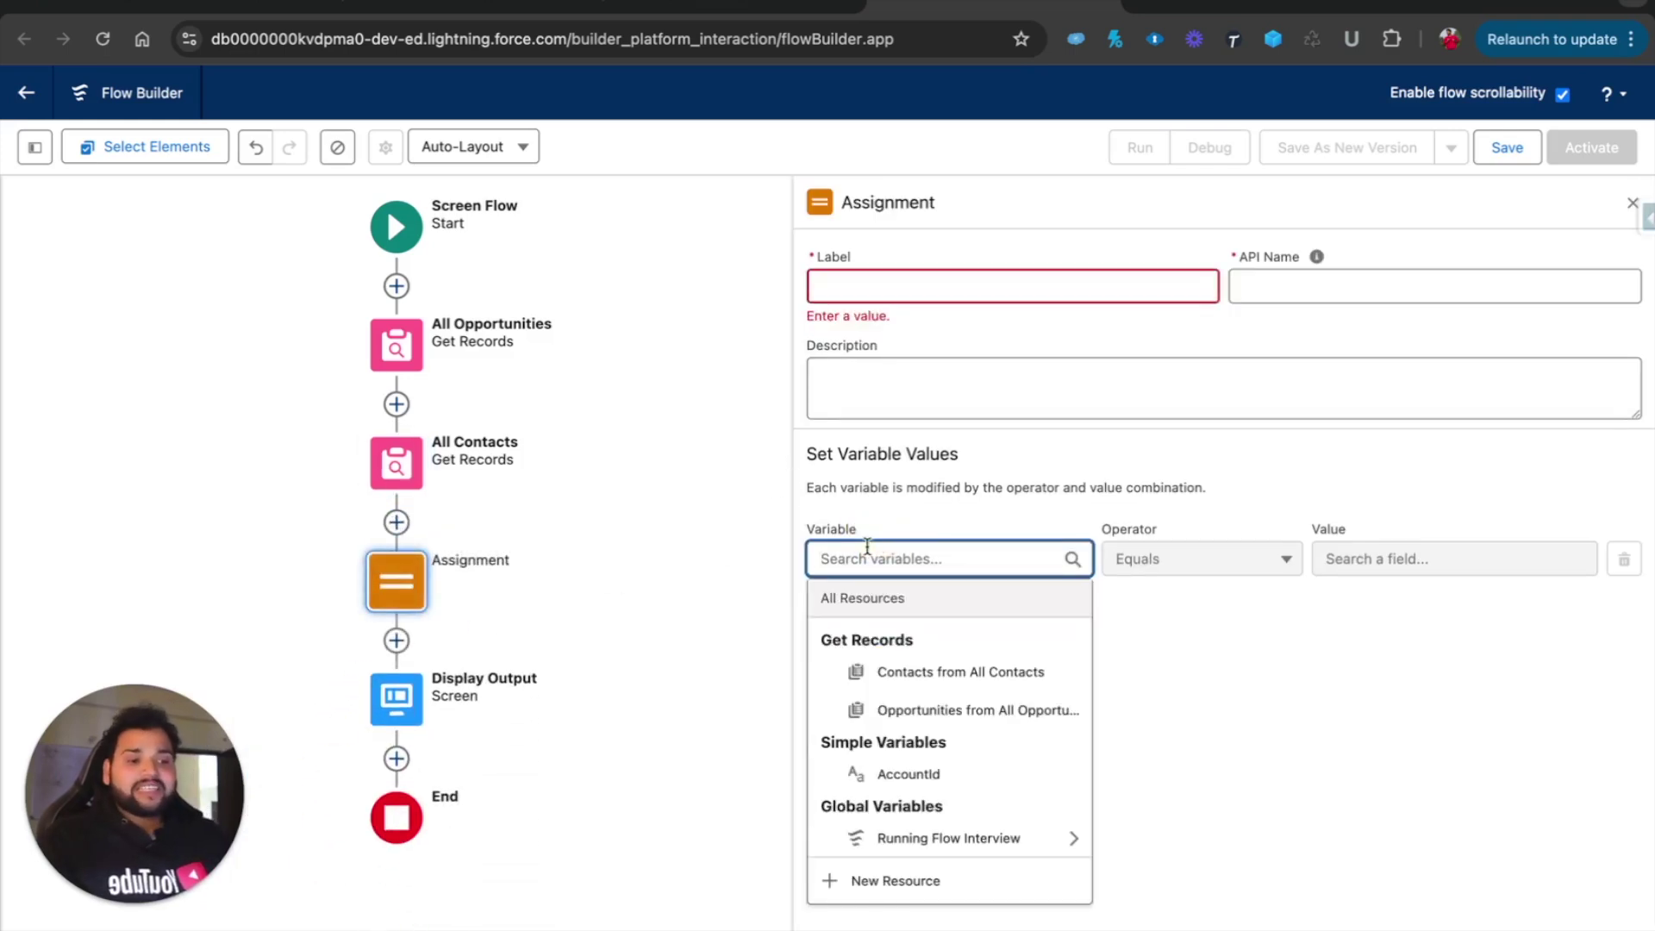
{"action": "type", "text": "count"}
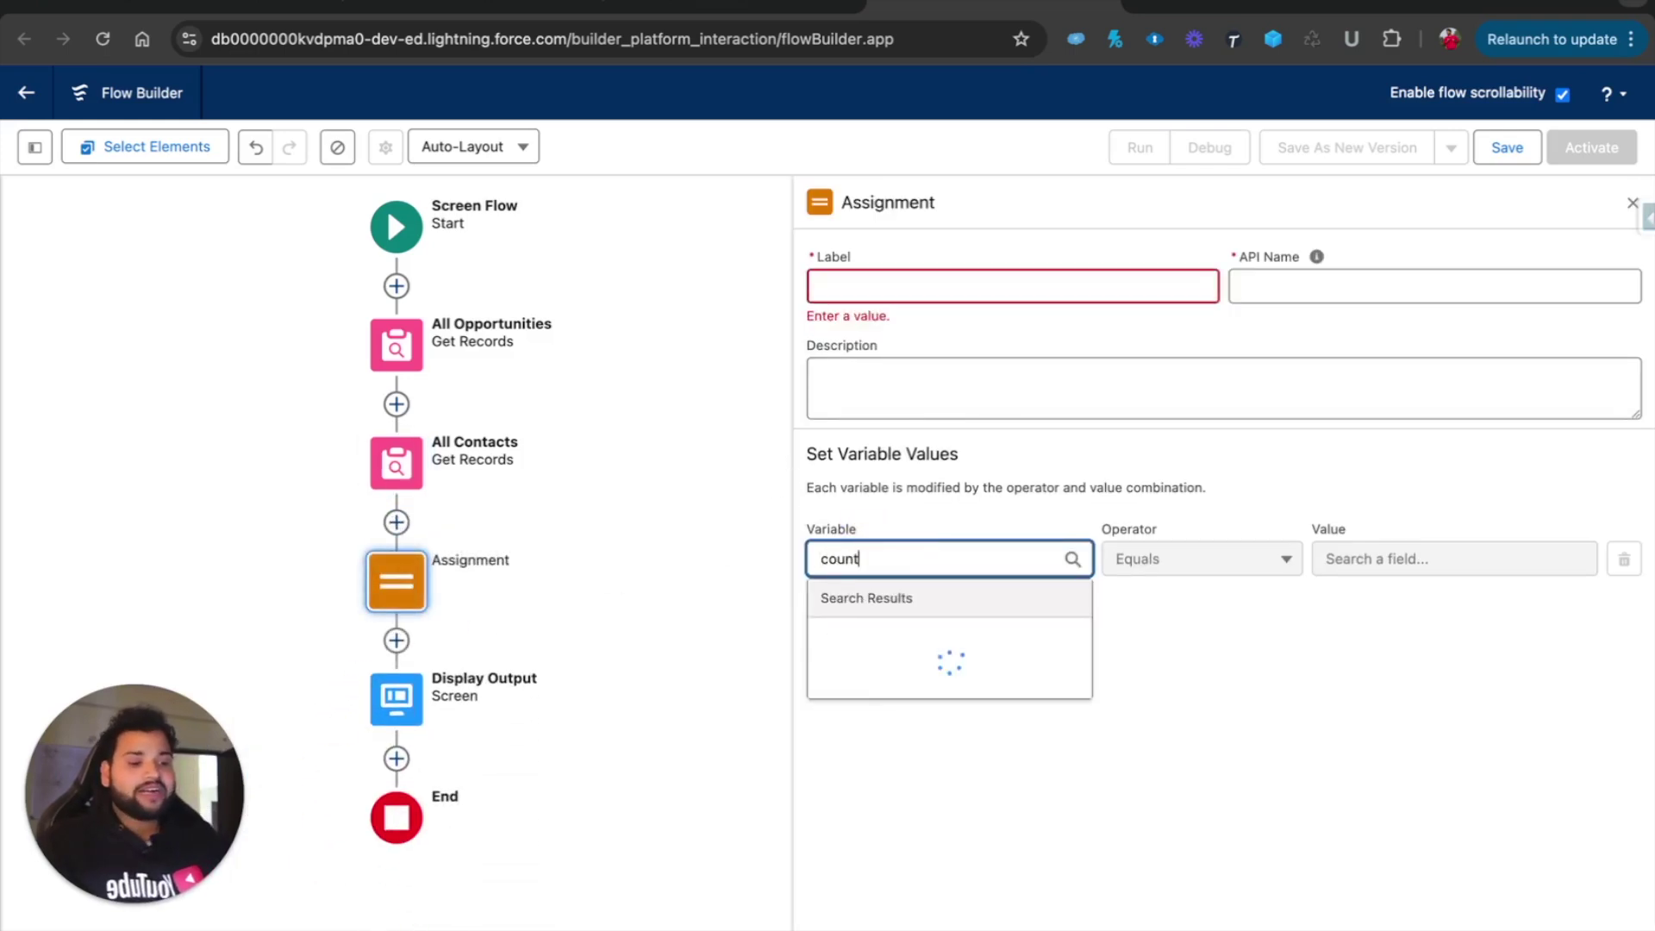
{"action": "left_click", "coordinate": [894, 513]}
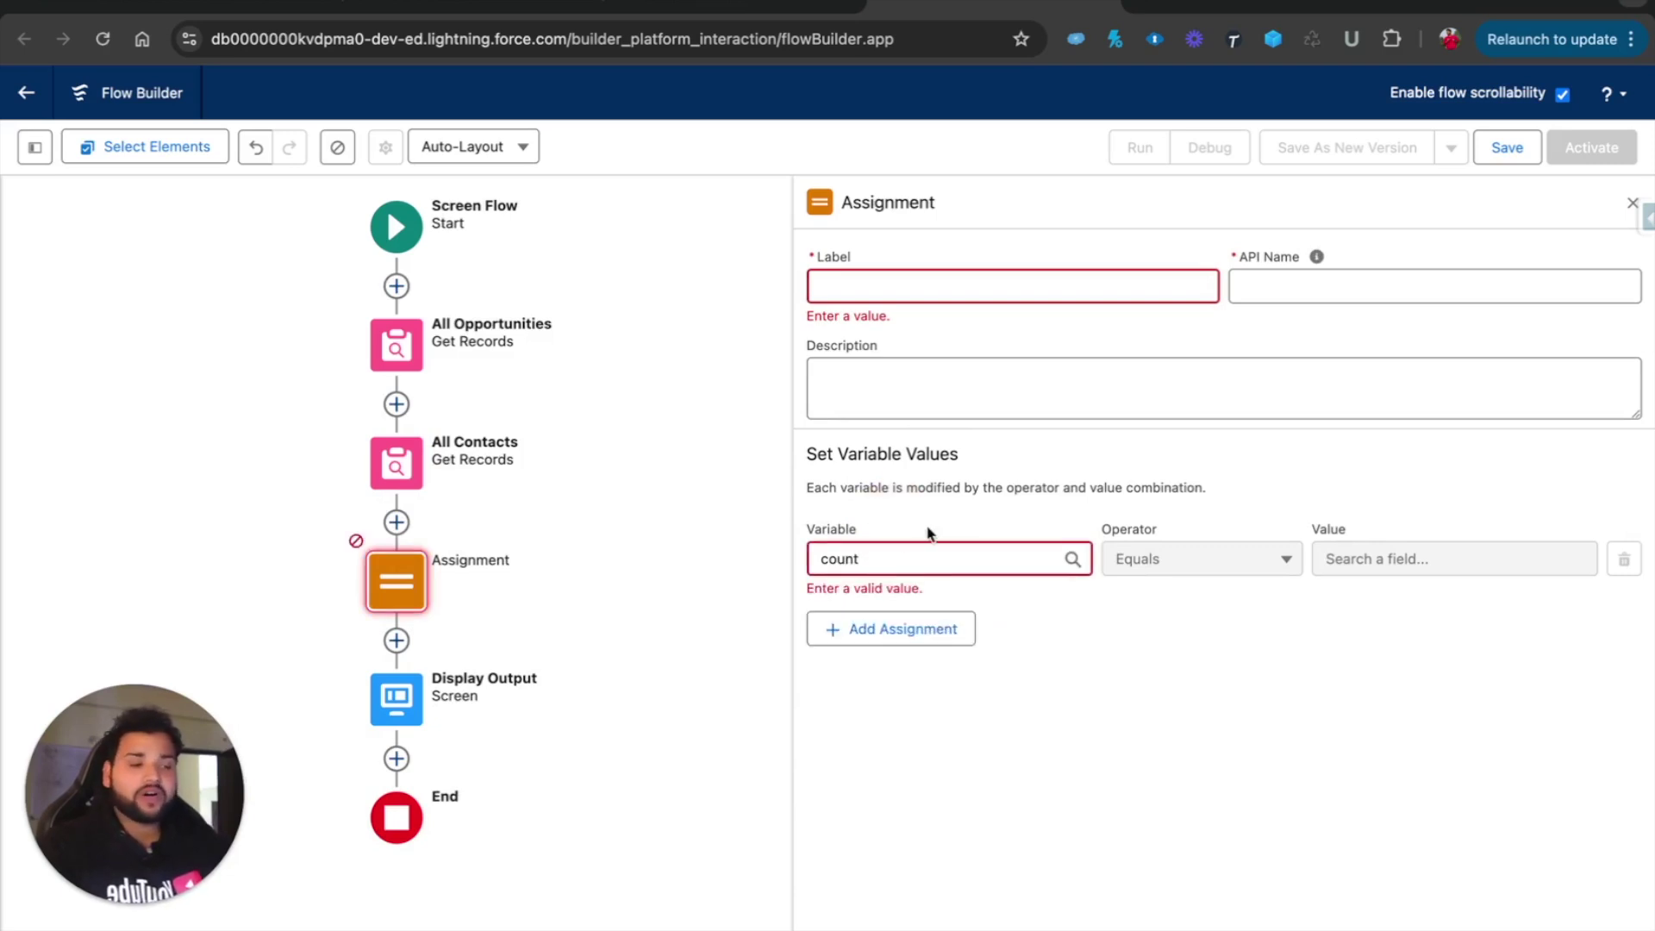
{"action": "left_click", "coordinate": [891, 565]}
{"action": "key", "text": "BackSpace"}
{"action": "key", "text": "BackSpace"}
{"action": "key", "text": "BackSpace"}
{"action": "key", "text": "BackSpace"}
{"action": "key", "text": "BackSpace"}
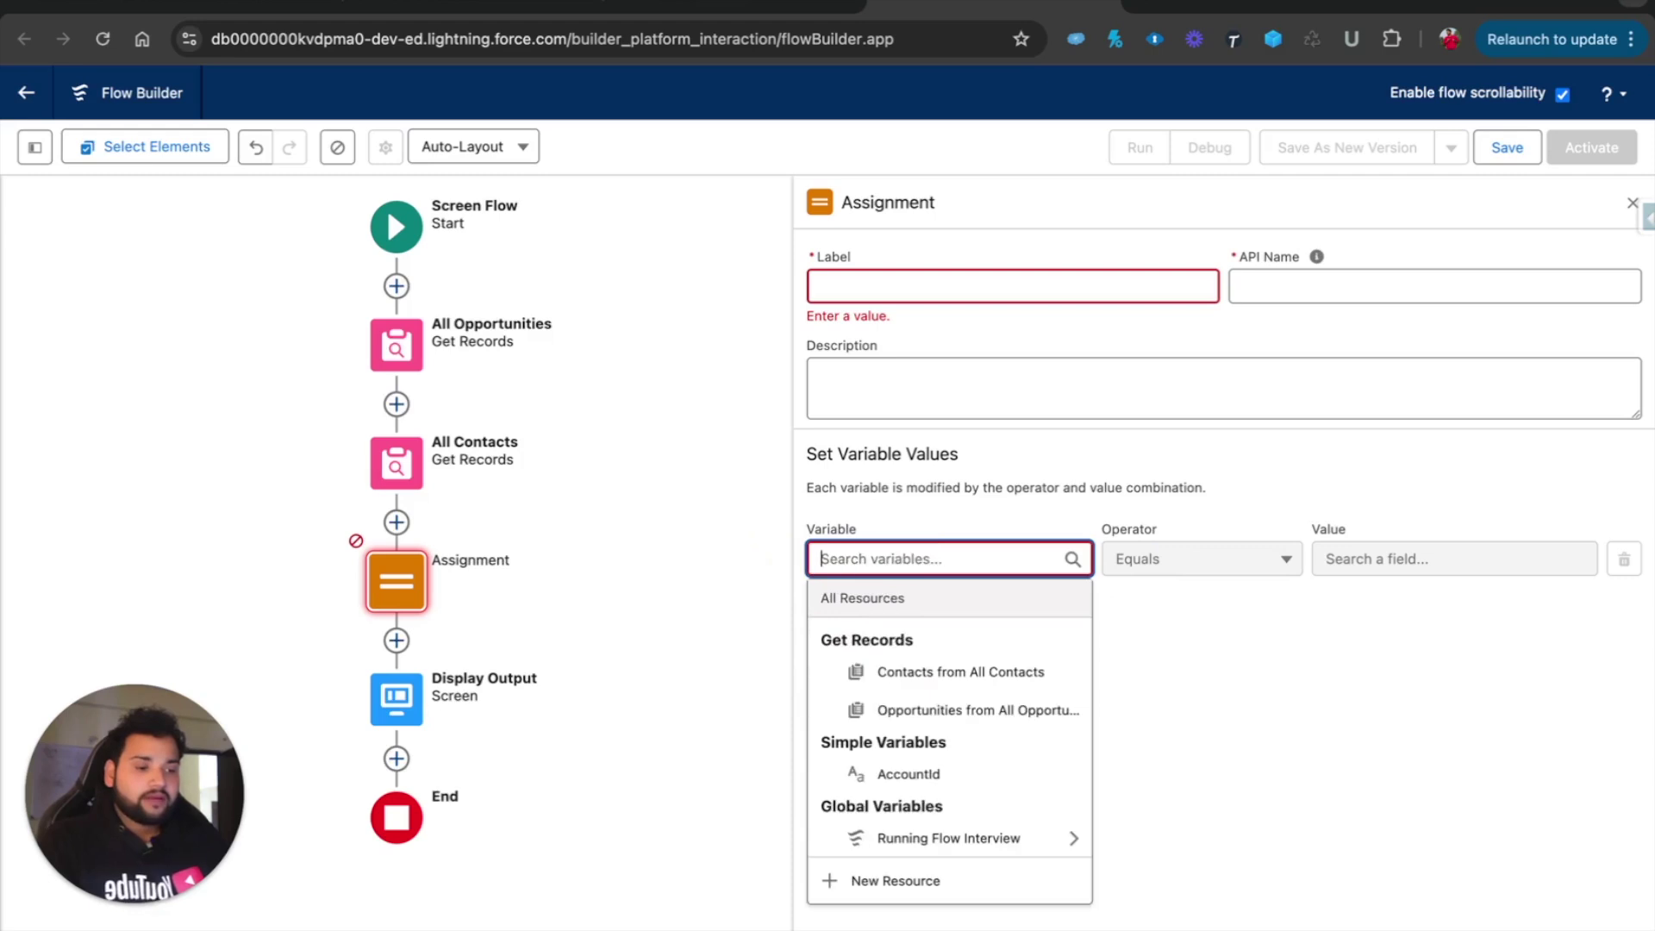
Start a new Variable resource for the assignment and name it NoofContacts
{"action": "left_click", "coordinate": [890, 879]}
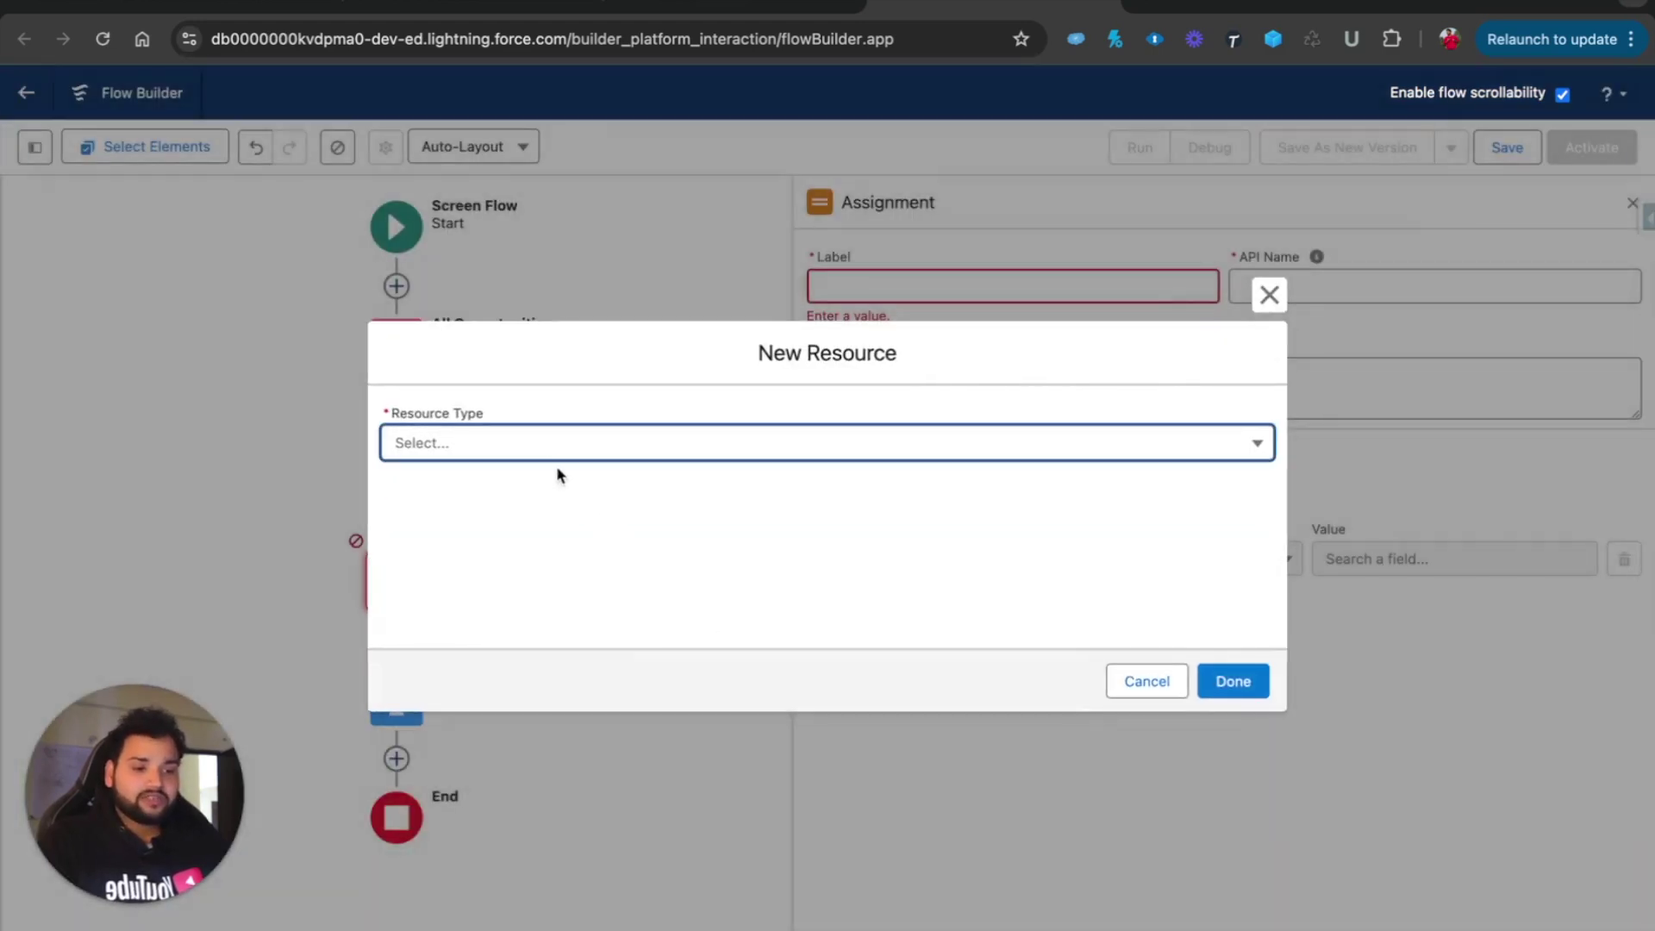
{"action": "left_click", "coordinate": [548, 449]}
{"action": "left_click", "coordinate": [514, 490]}
{"action": "left_click", "coordinate": [473, 489]}
{"action": "type", "text": "count"}
{"action": "key", "text": "BackSpace"}
{"action": "key", "text": "BackSpace"}
{"action": "key", "text": "BackSpace"}
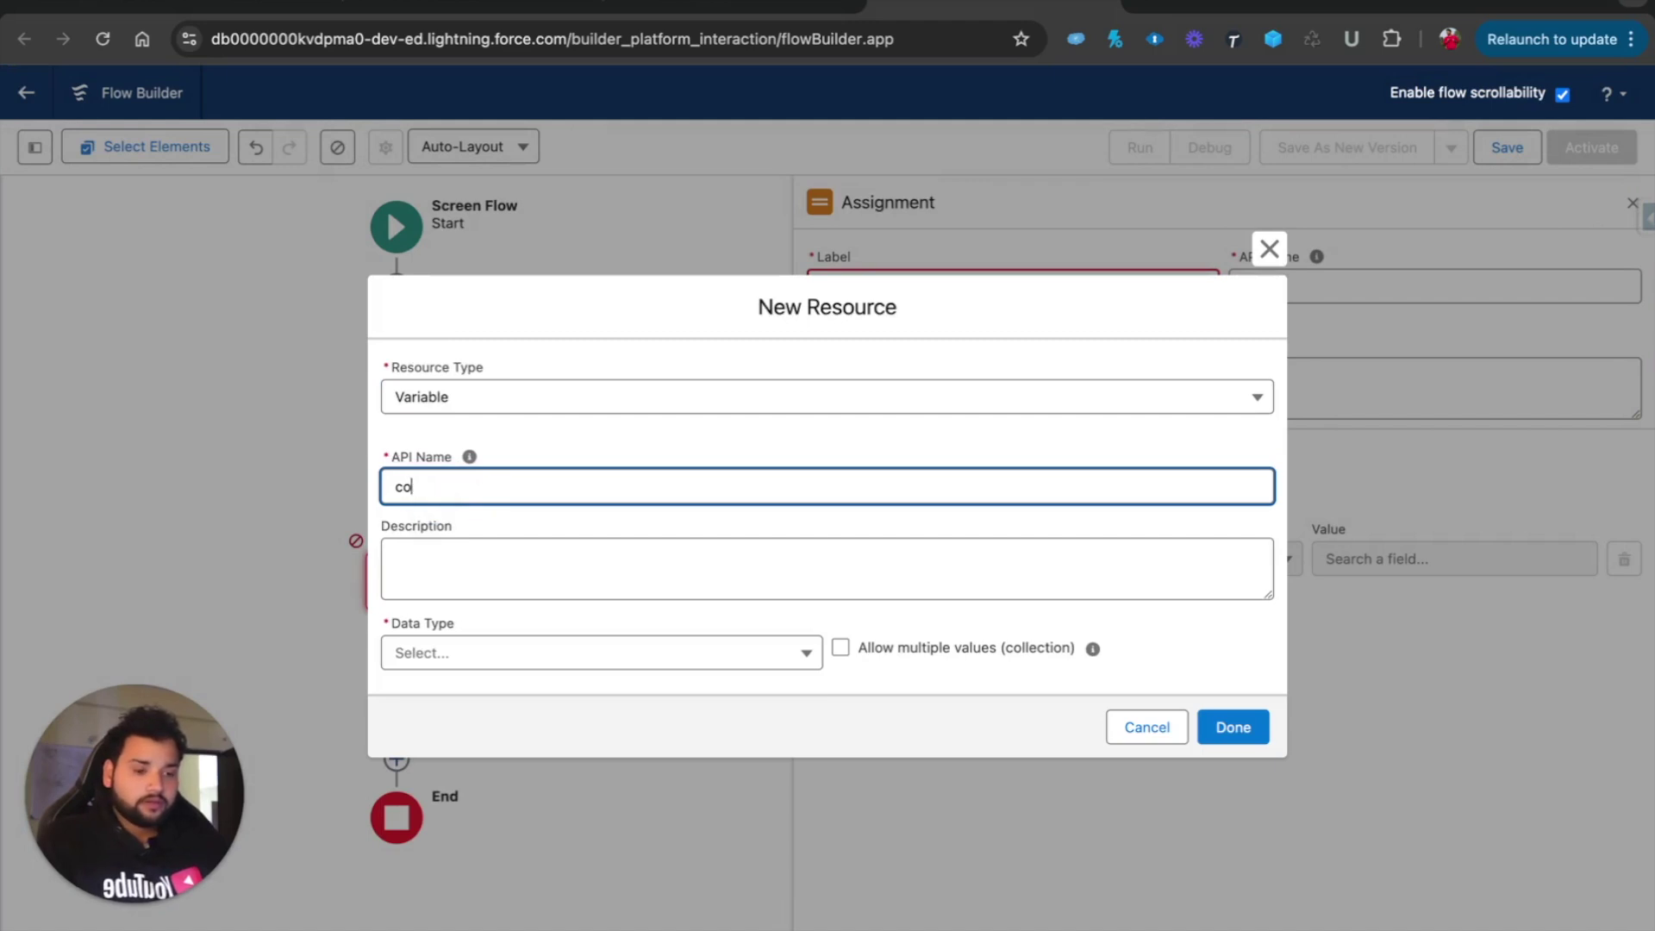
{"action": "type", "text": "N"}
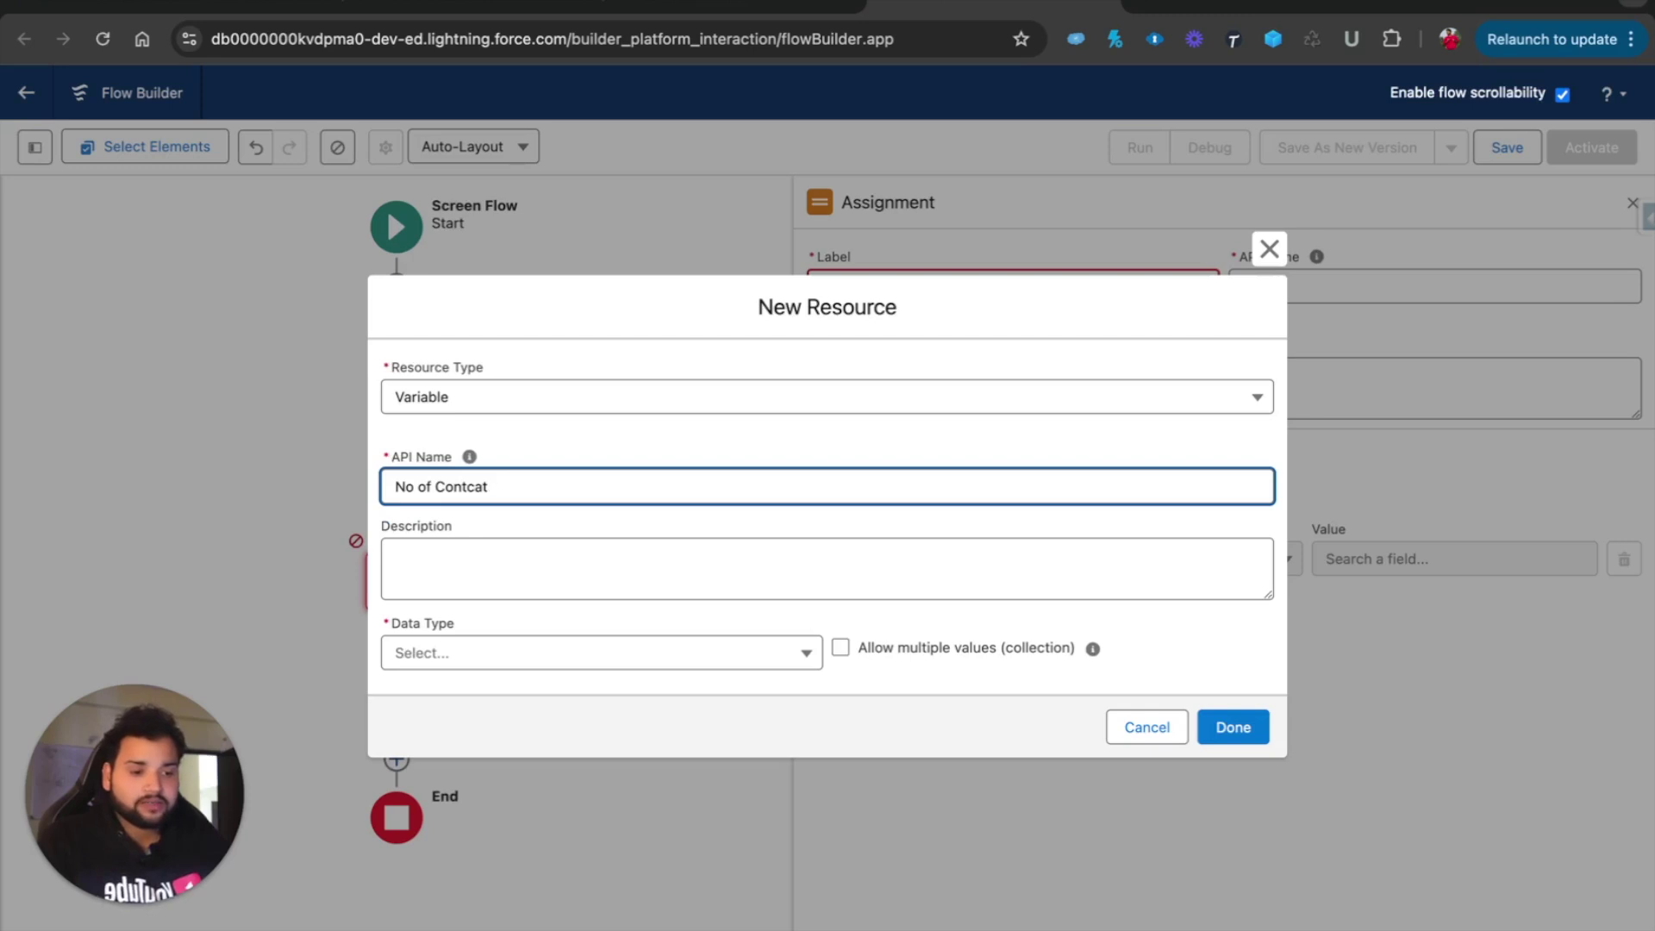
{"action": "type", "text": "o of Contacts"}
Set the NoofContacts variable's data type to Number with 0 decimal places and finish creating it
{"action": "left_click", "coordinate": [457, 655]}
{"action": "left_click", "coordinate": [480, 344]}
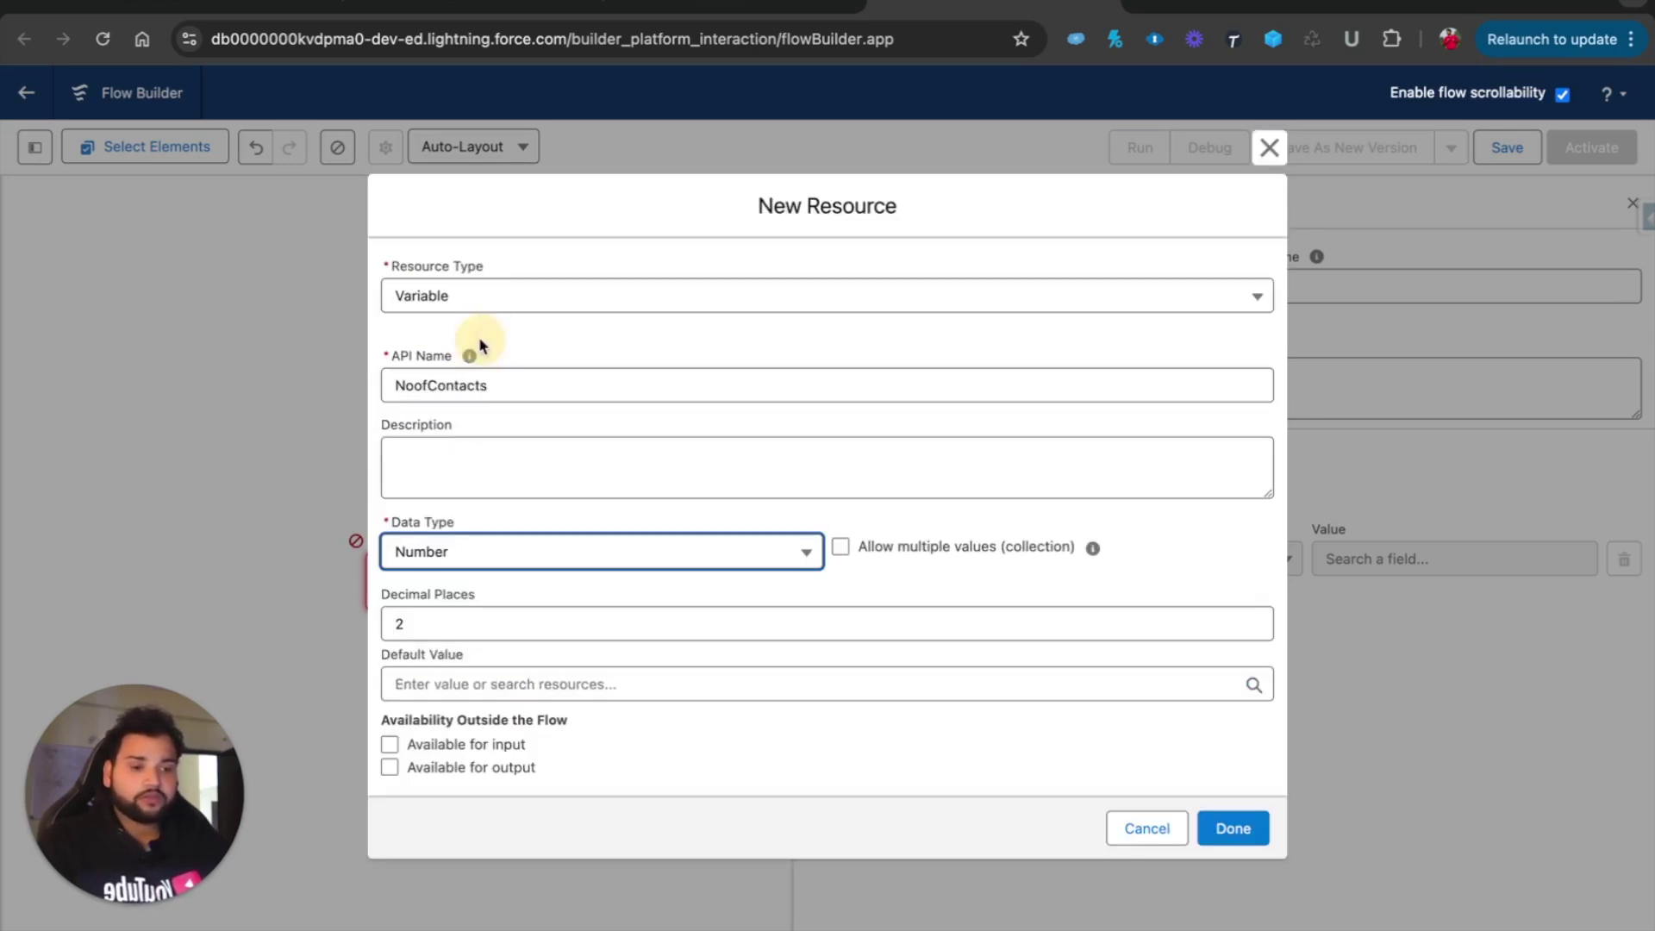
{"action": "left_click", "coordinate": [498, 639]}
{"action": "key", "text": "BackSpace"}
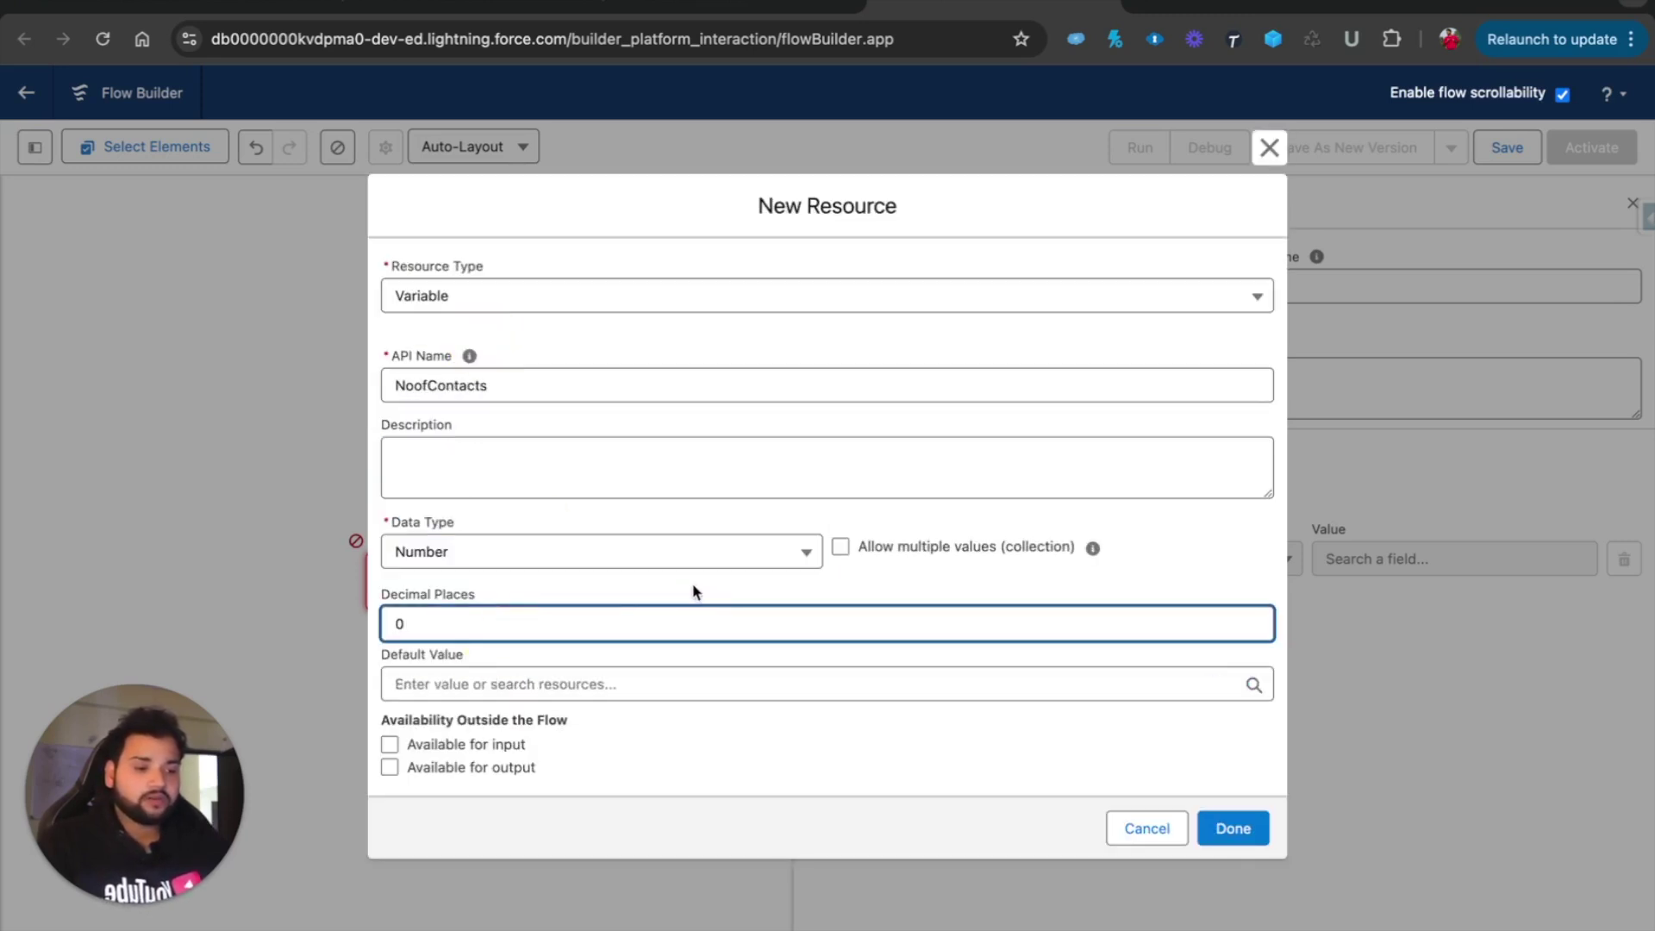
{"action": "left_click", "coordinate": [1231, 832]}
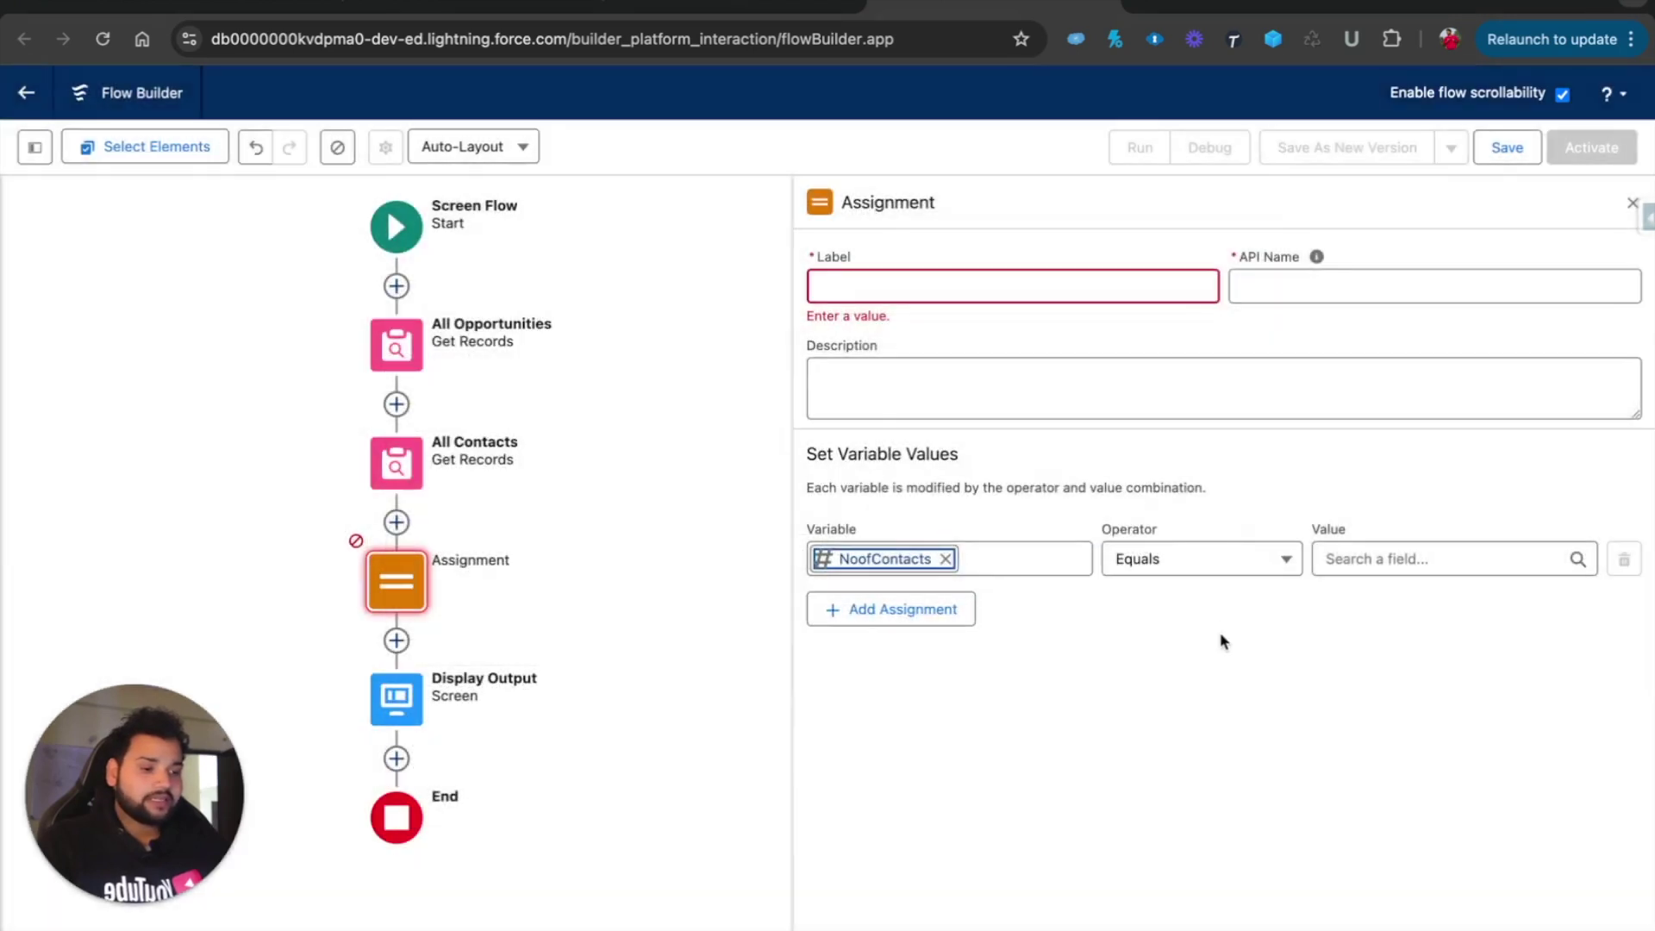
Assign NoofContacts with the Equals Count operator to the Contacts from All Contacts collection
{"action": "left_click", "coordinate": [1171, 569]}
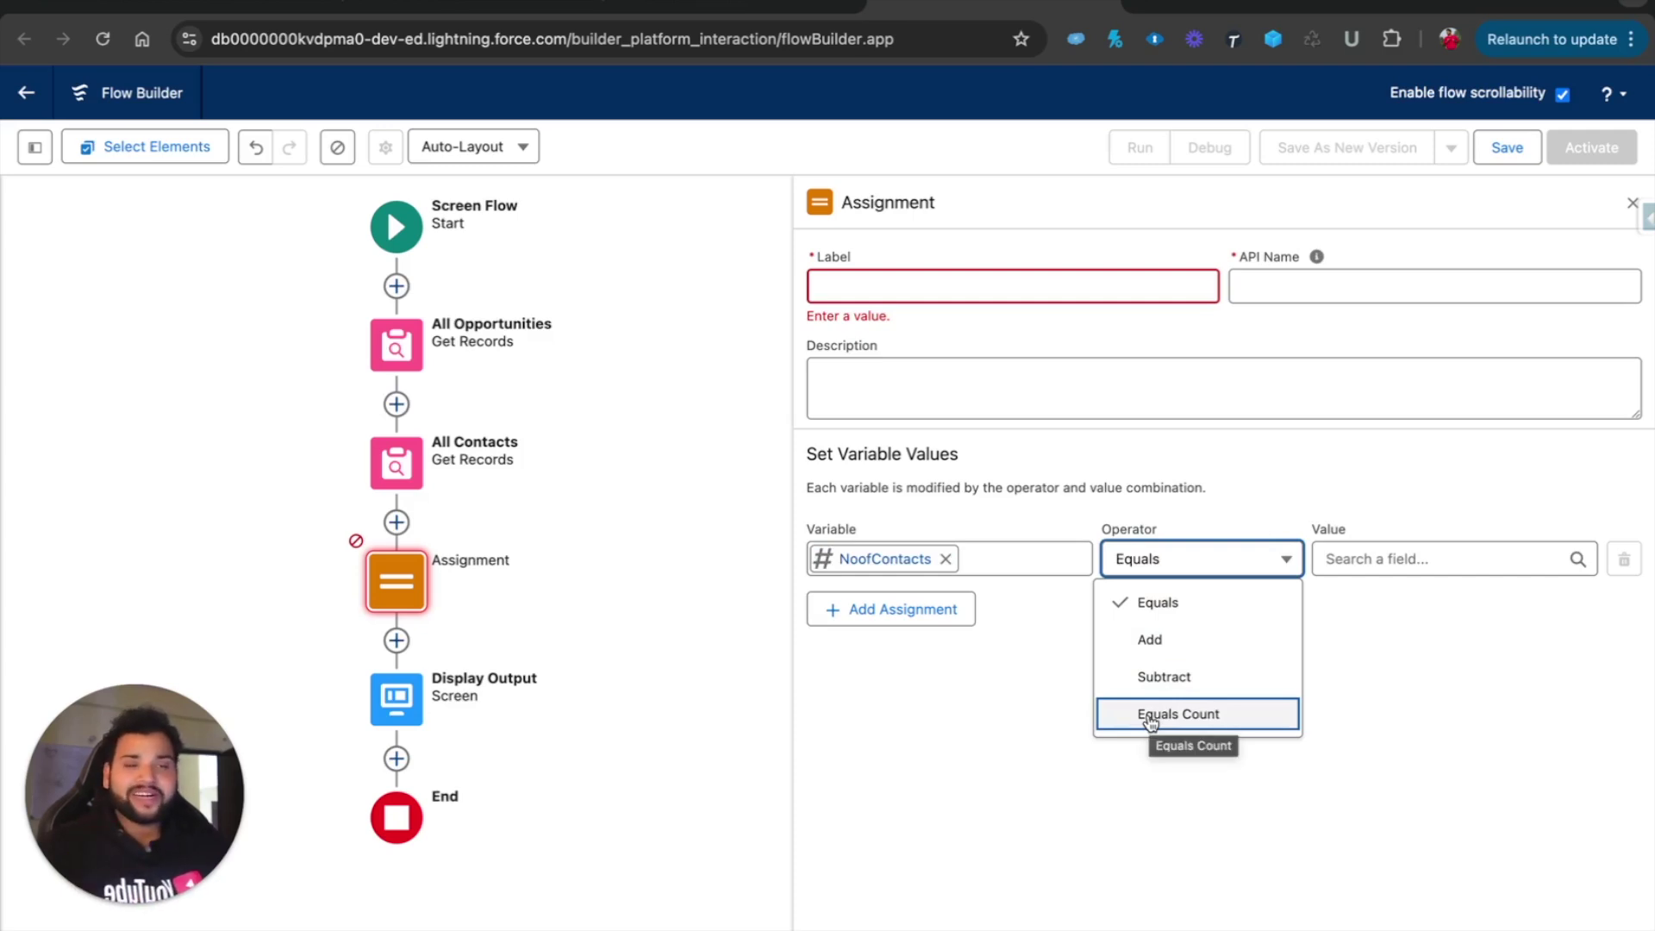
{"action": "left_click", "coordinate": [1150, 719]}
{"action": "left_click", "coordinate": [1350, 561]}
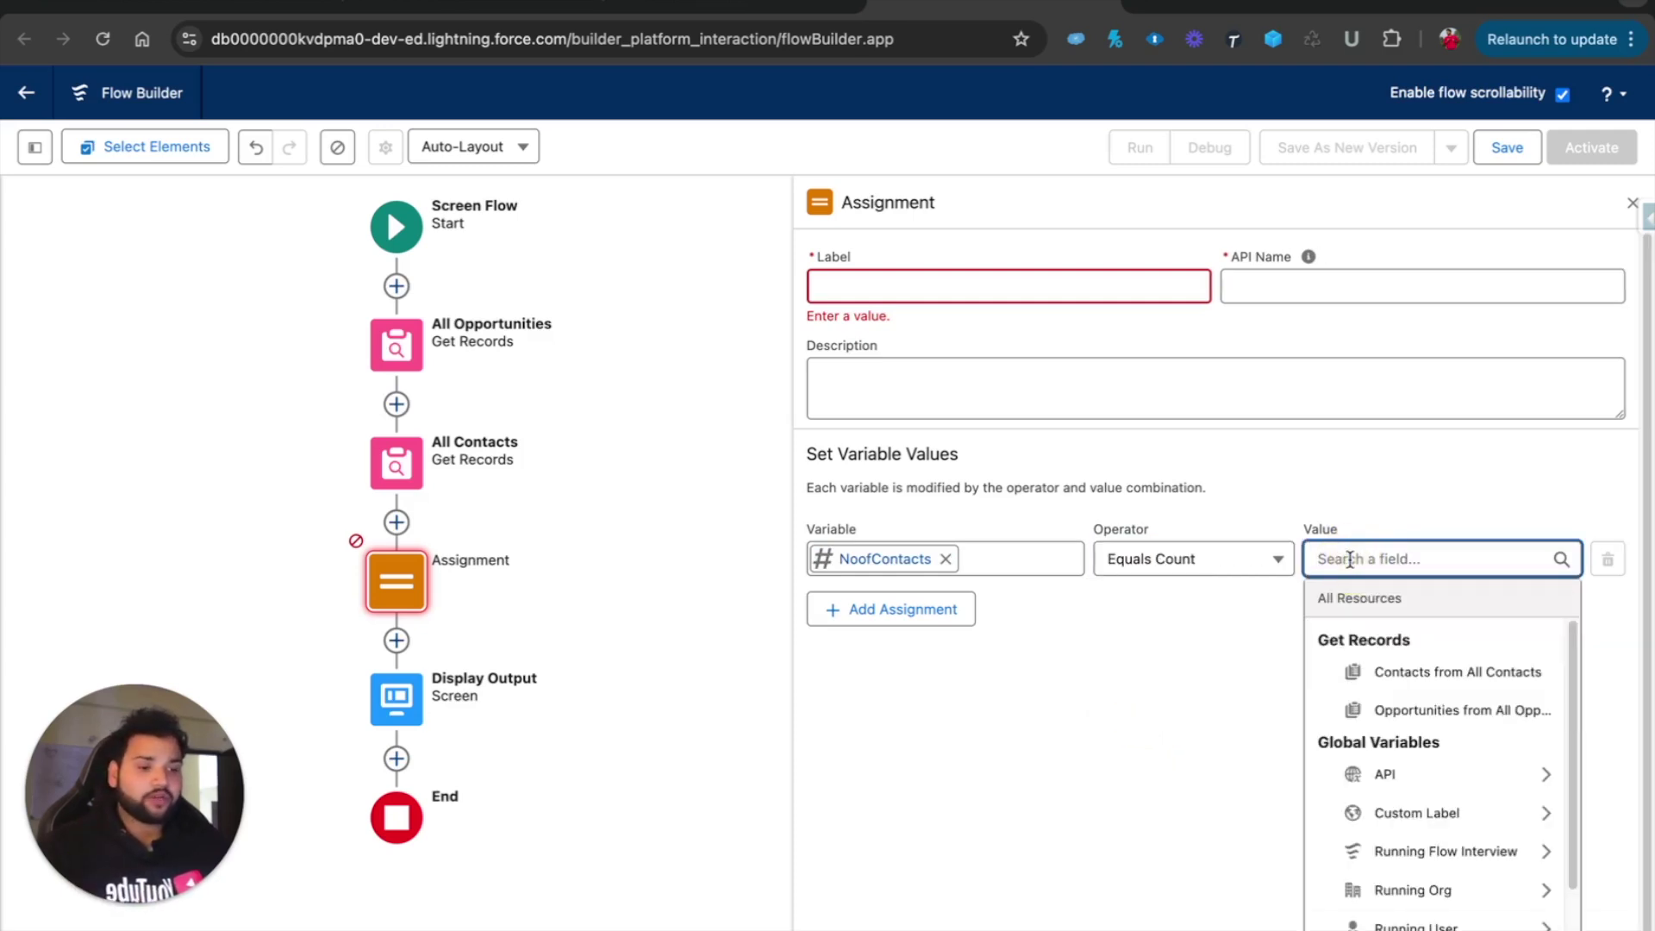
{"action": "left_click", "coordinate": [1434, 674]}
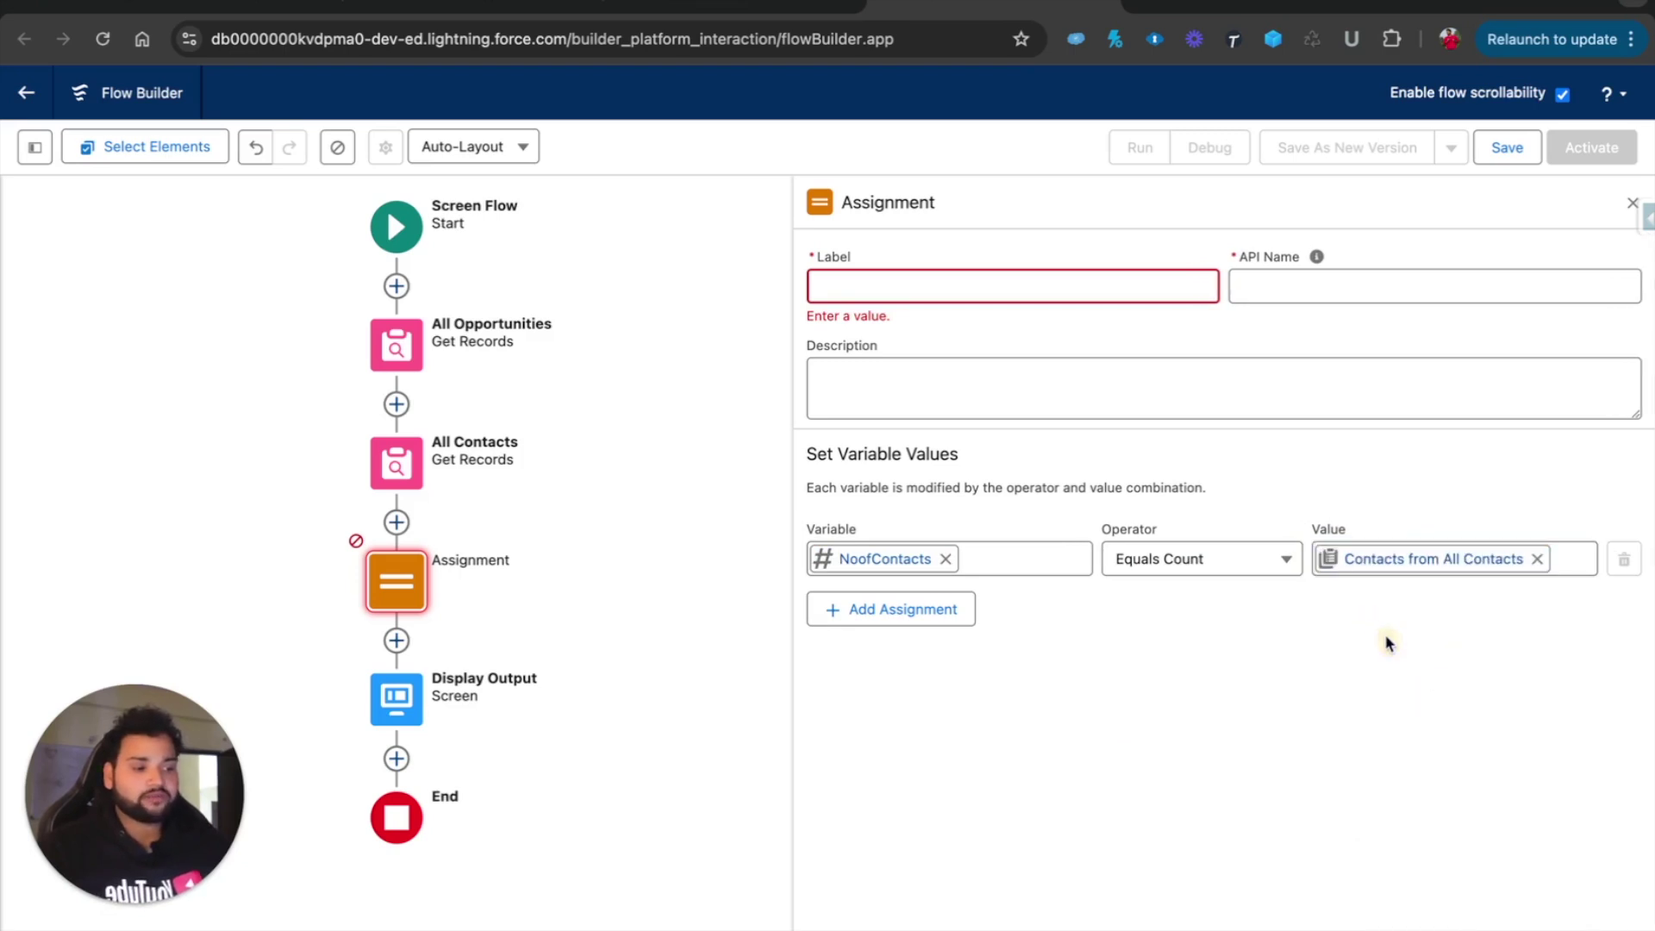
Label the Assignment element "Get the Number of Contacts" with the matching API name
{"action": "left_click", "coordinate": [920, 284]}
{"action": "type", "text": "Get the Number of Contacts"}
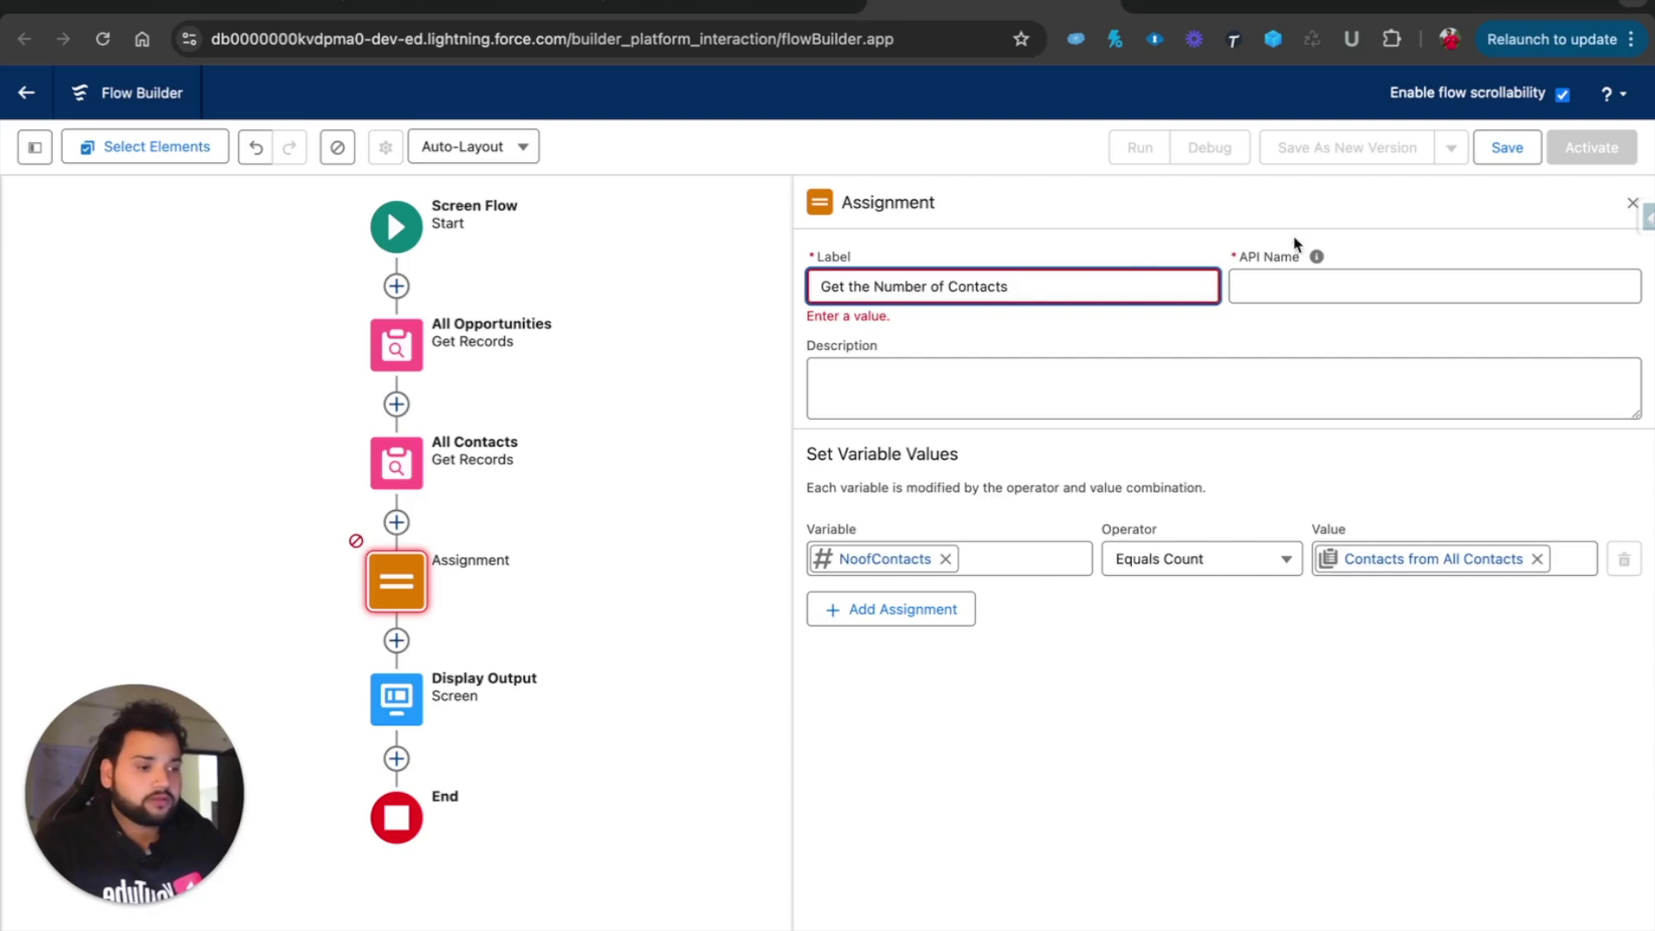
{"action": "left_click", "coordinate": [1275, 284]}
{"action": "left_click", "coordinate": [702, 358]}
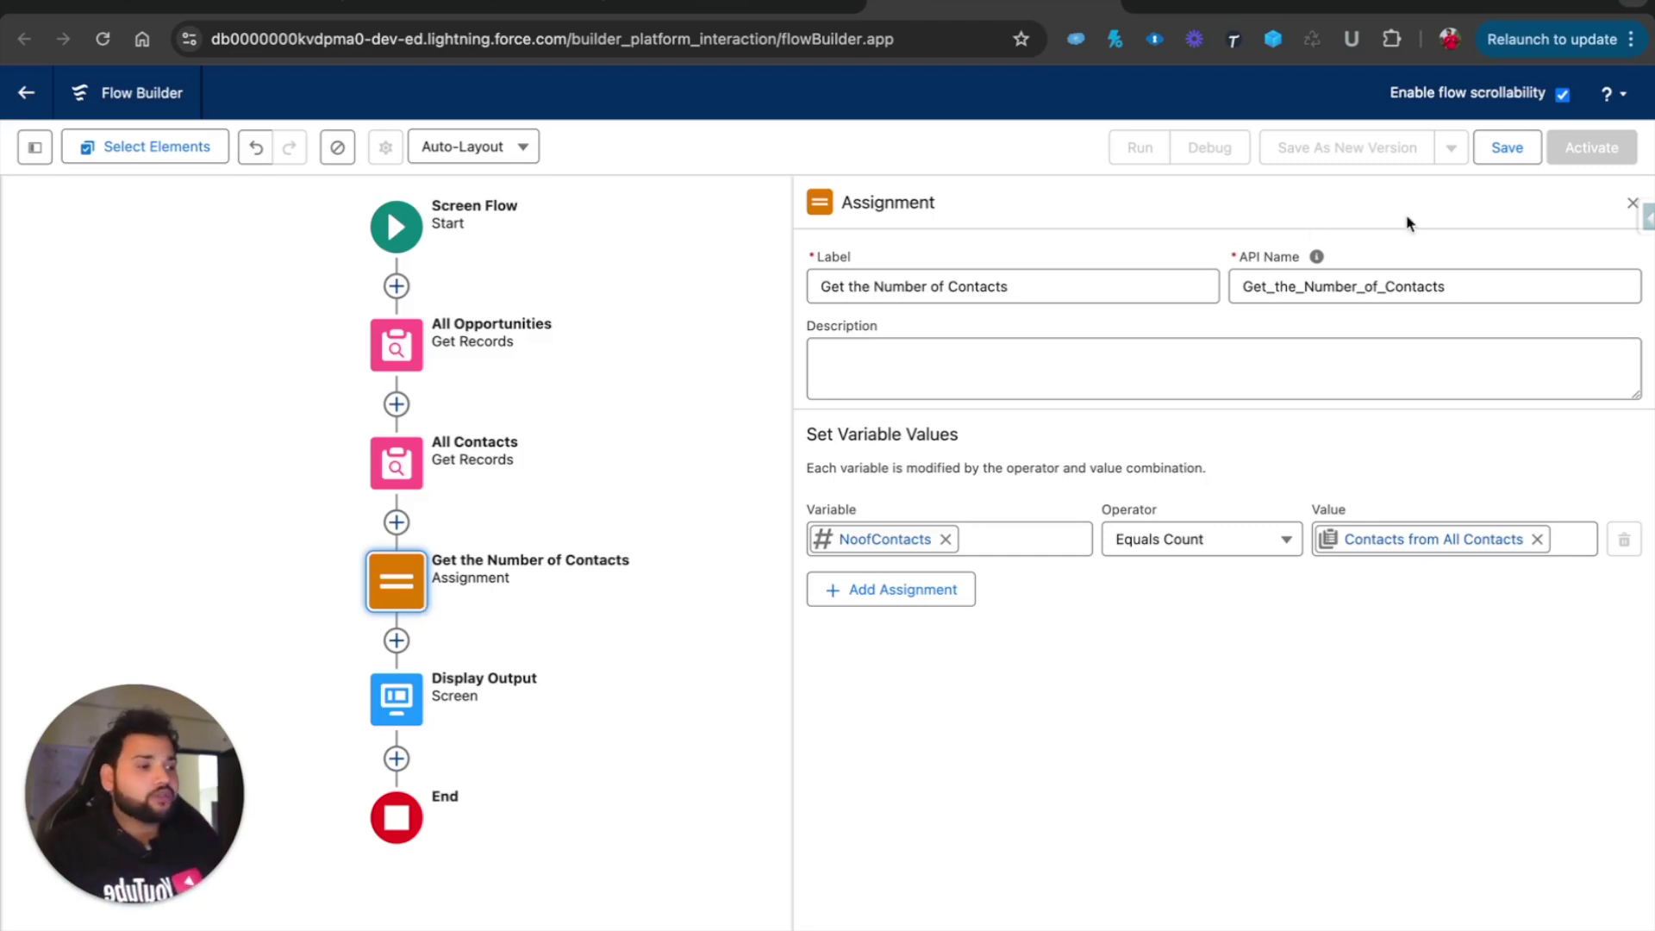
Save the flow with the label "Demo Flow" and its matching API name
{"action": "left_click", "coordinate": [1497, 162]}
{"action": "left_click", "coordinate": [542, 453]}
{"action": "type", "text": "Demo Flow"}
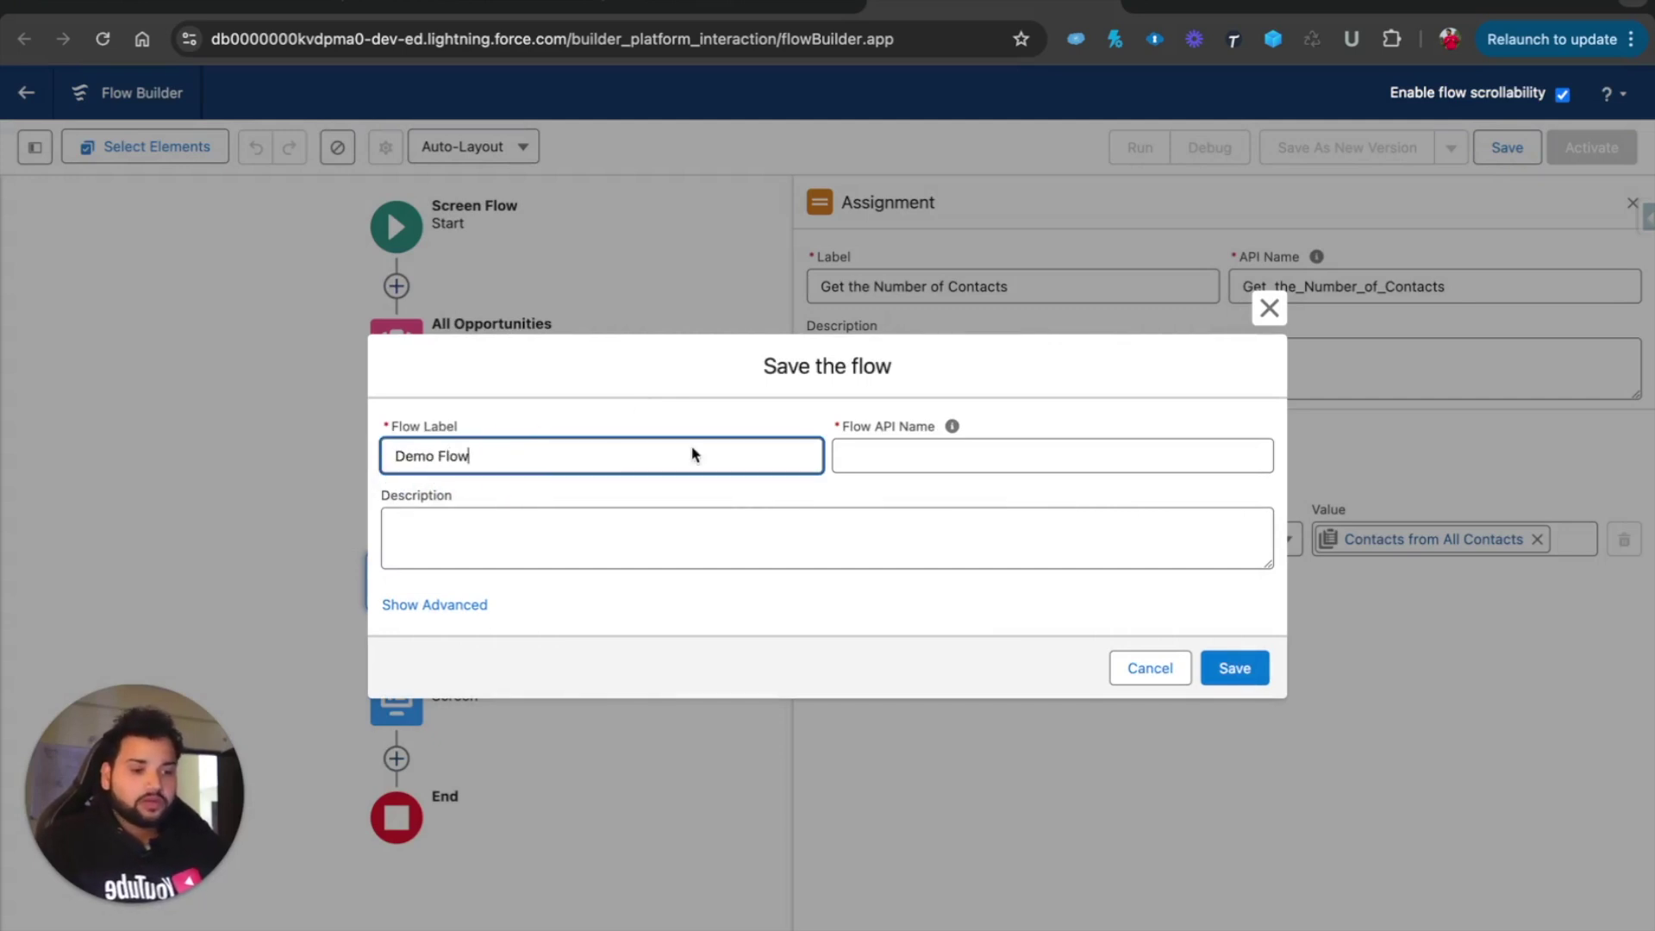
{"action": "left_click", "coordinate": [879, 454]}
{"action": "left_click", "coordinate": [1250, 674]}
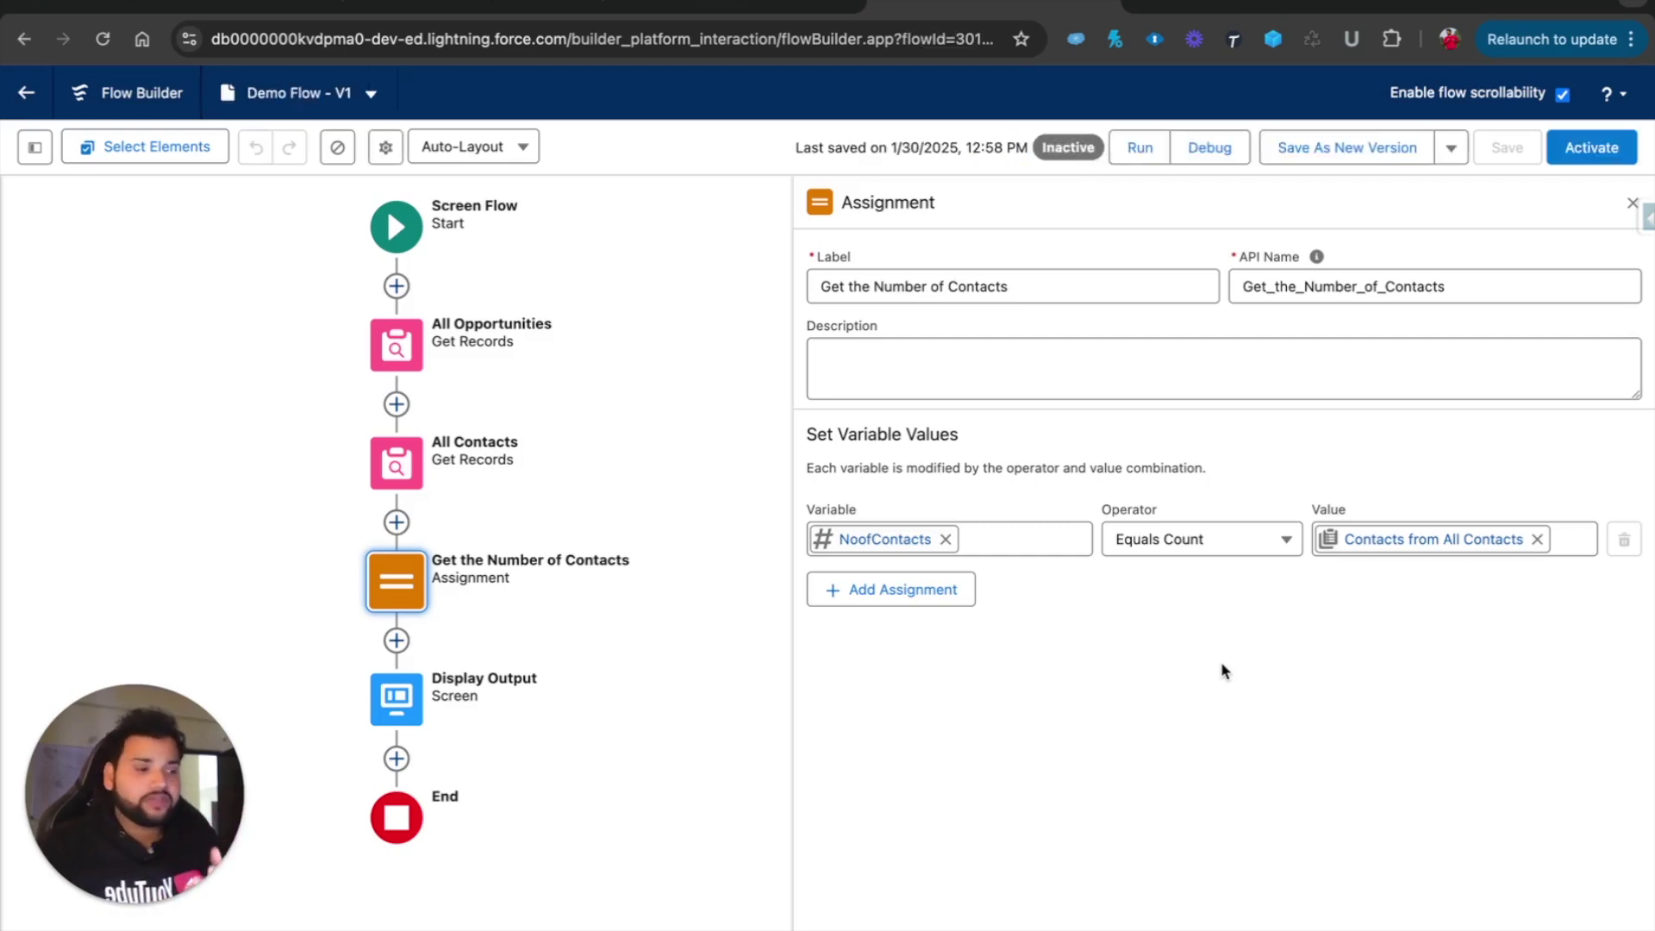
Start debugging the flow, then open the Express Logistics and Transport account from its opportunity and copy the account's record ID from the URL
{"action": "left_click", "coordinate": [1198, 150]}
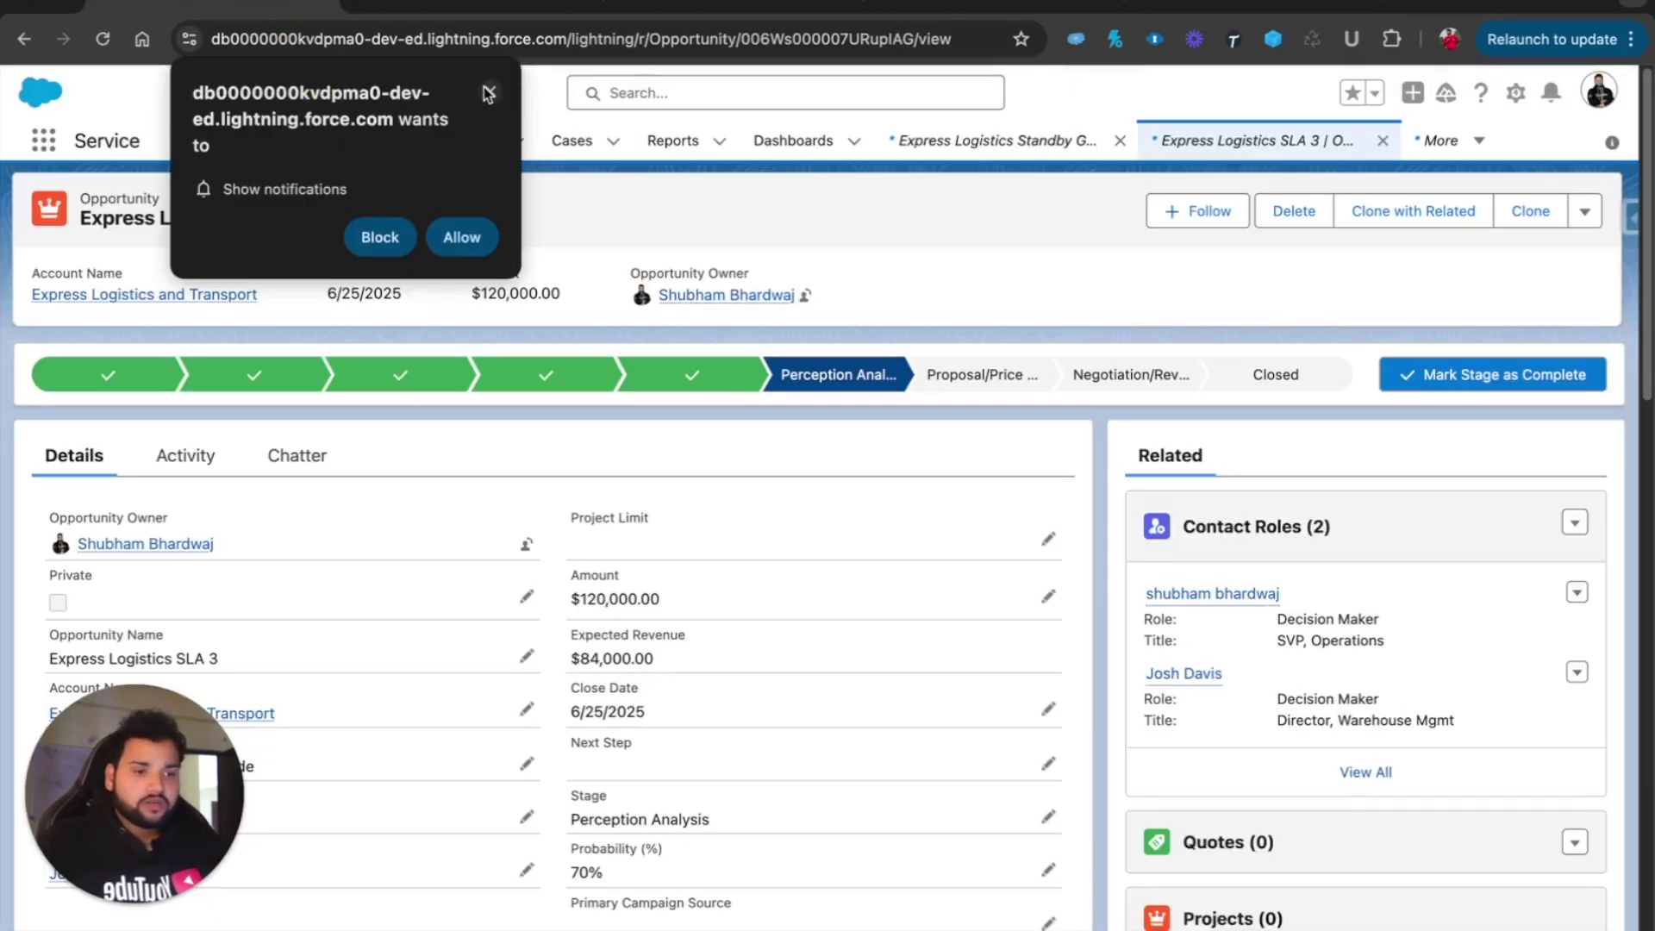
{"action": "left_click", "coordinate": [483, 87]}
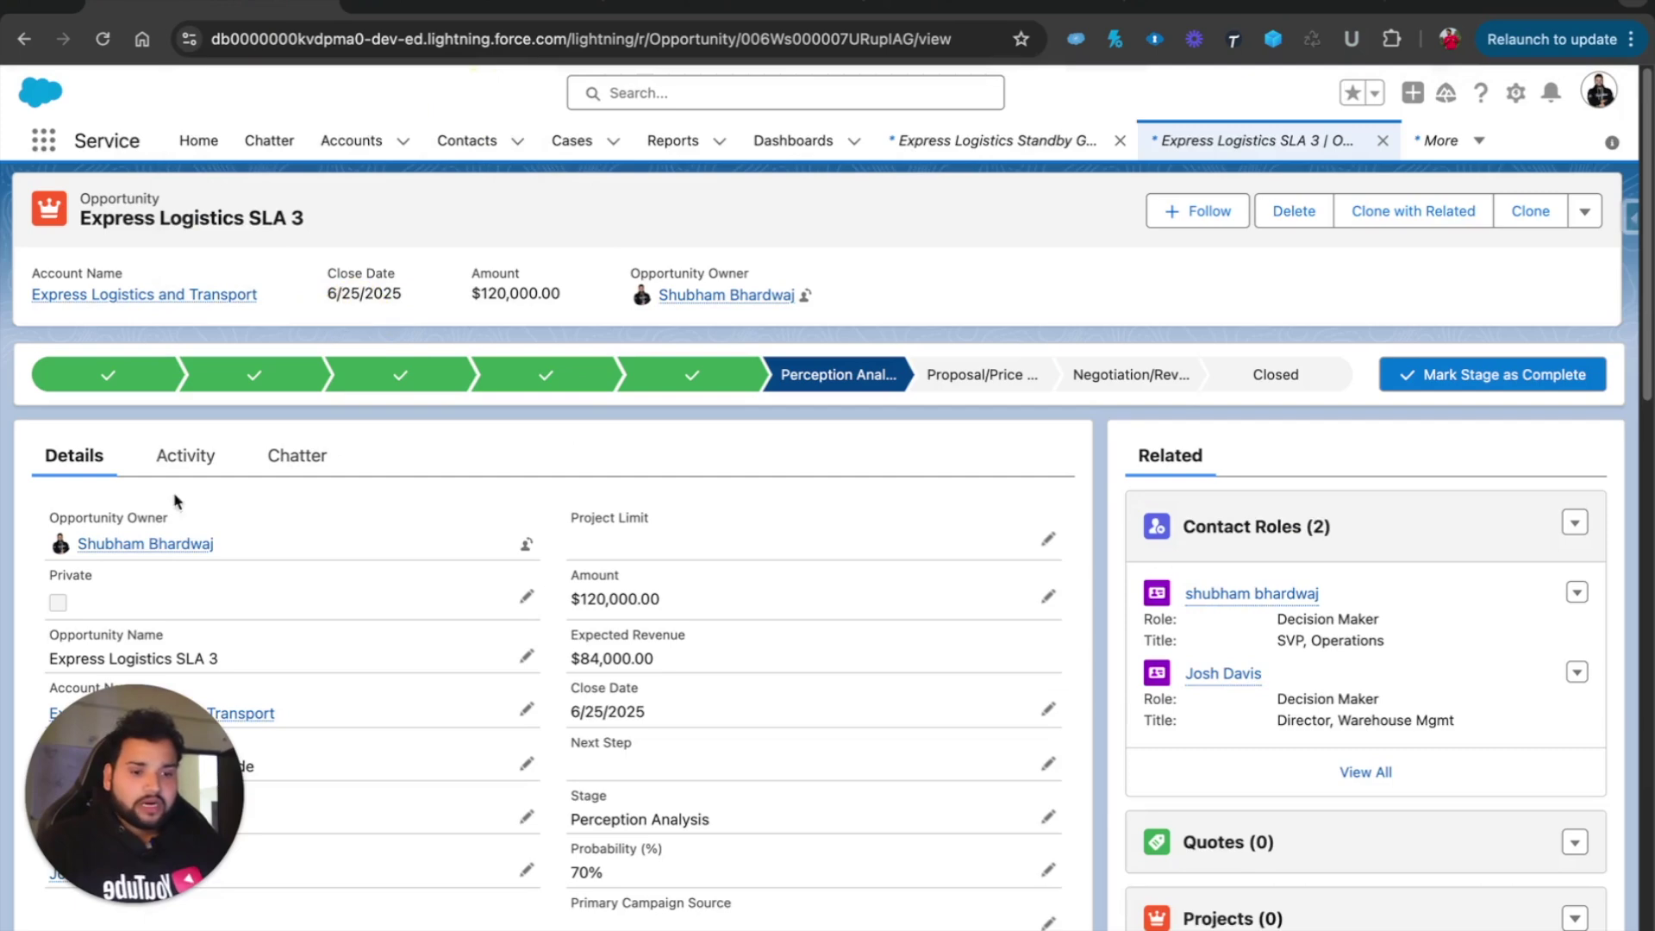
{"action": "scroll", "coordinate": [293, 689], "scroll_direction": "down", "scroll_amount": 3}
{"action": "left_click", "coordinate": [122, 586]}
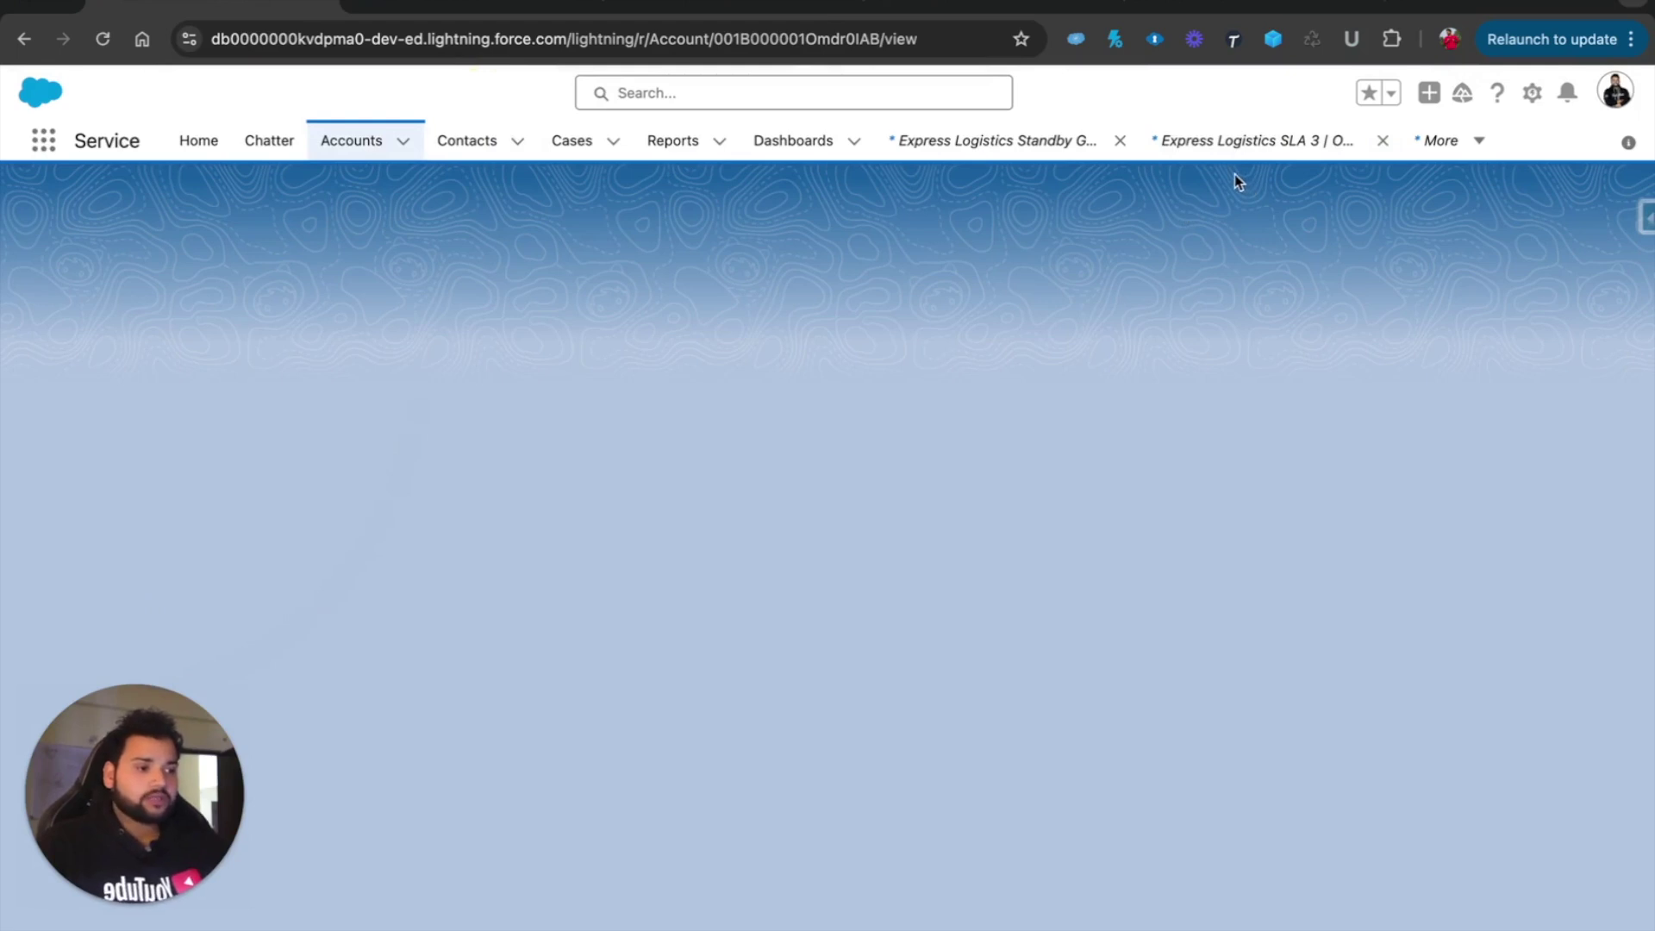
{"action": "double_click", "coordinate": [849, 39]}
{"action": "key", "text": "super+c"}
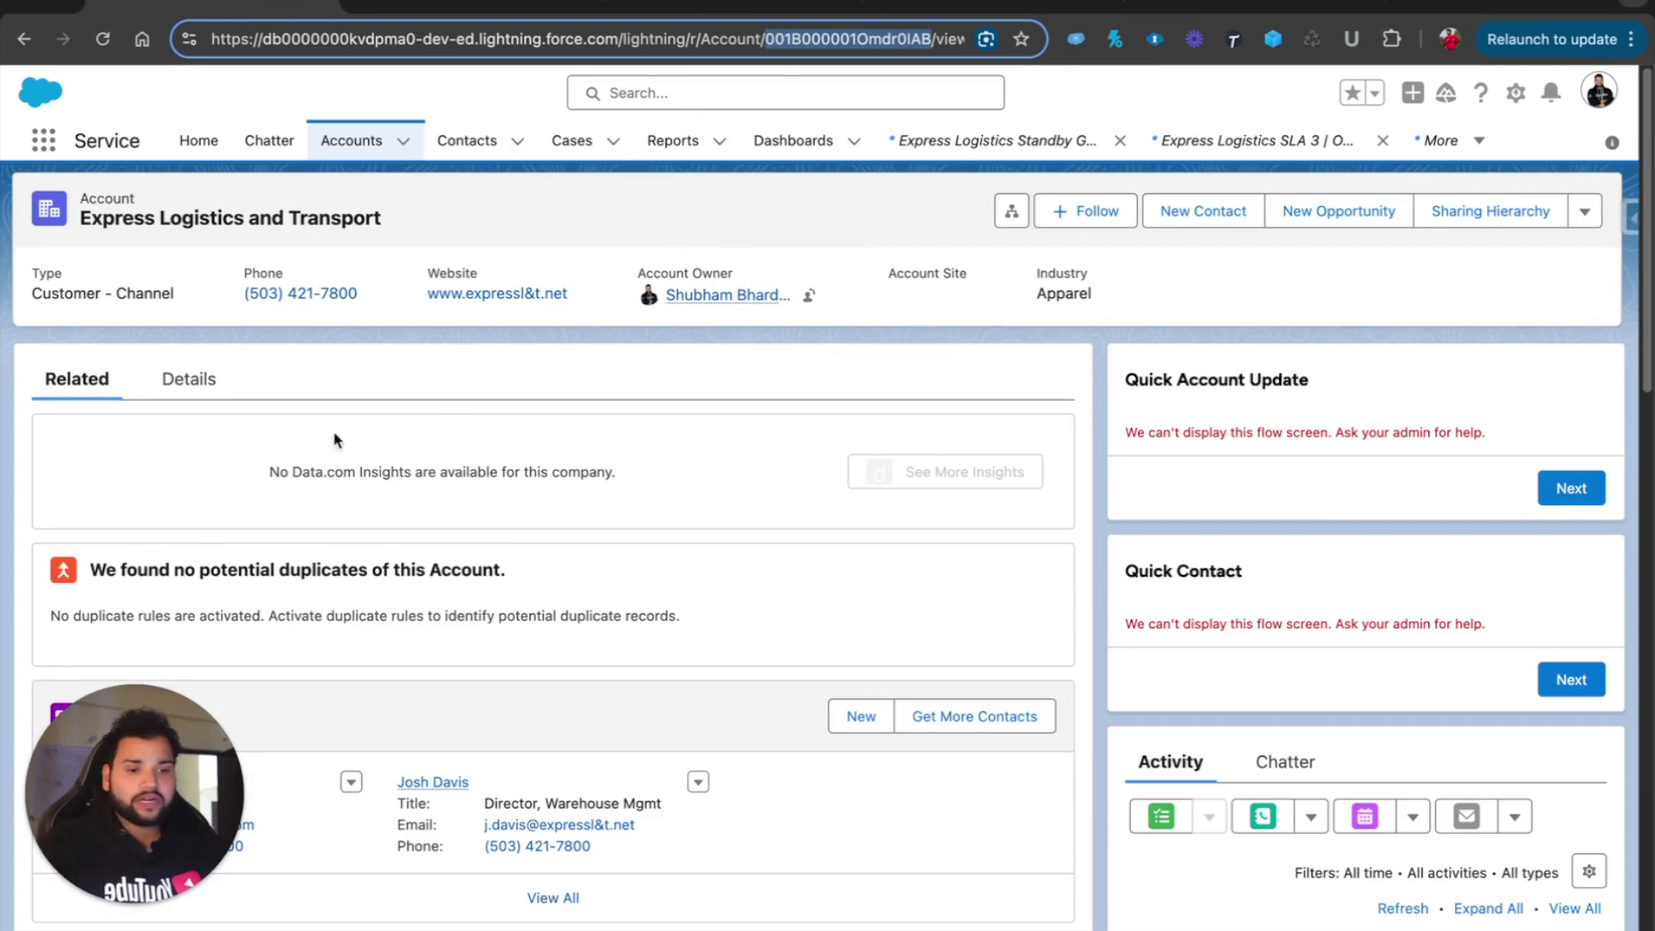
Review the account's related contacts and open the full list of its opportunities
{"action": "left_click_drag", "start_coordinate": [134, 793], "coordinate": [1449, 793]}
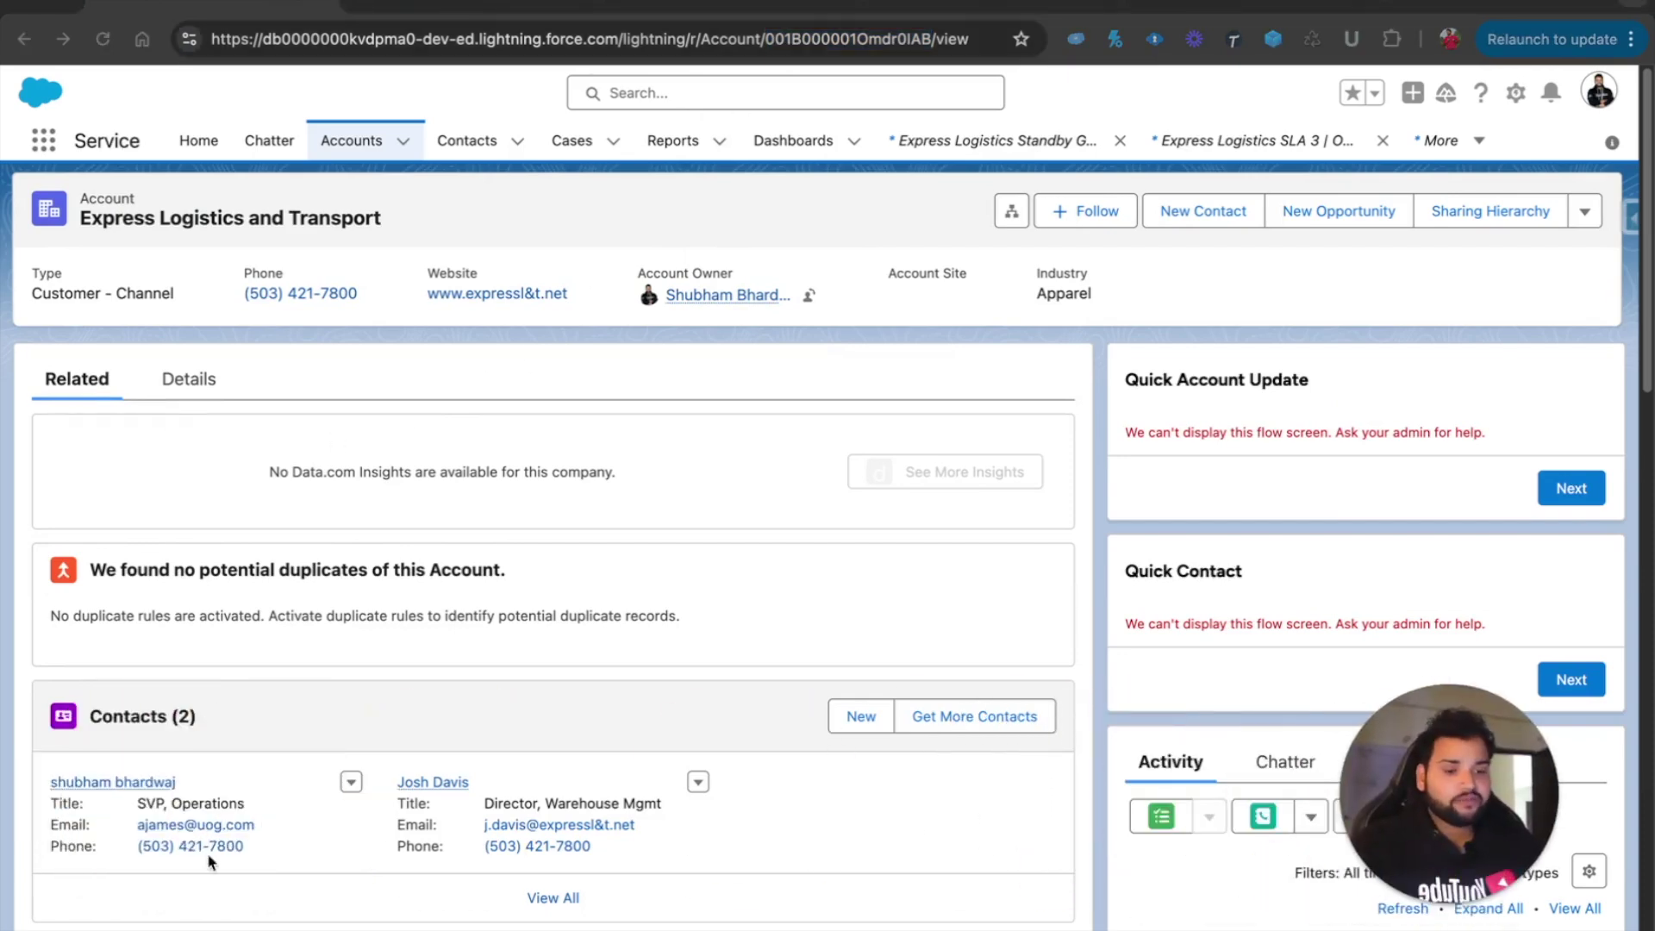
{"action": "scroll", "coordinate": [488, 842], "scroll_direction": "down", "scroll_amount": 4}
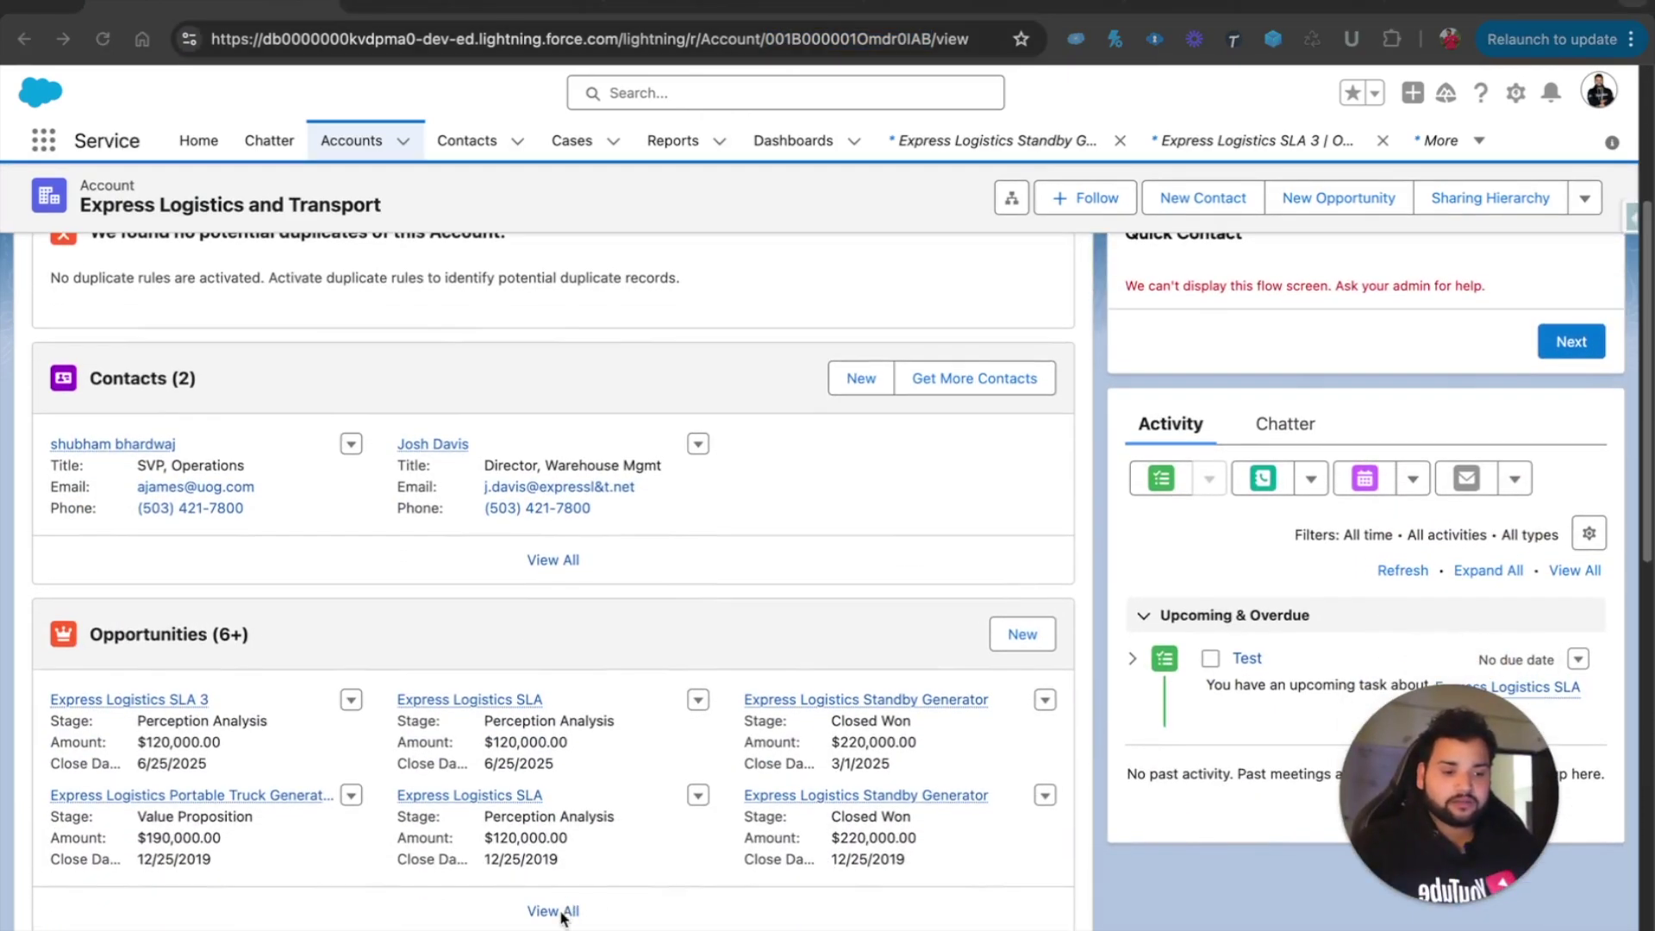
{"action": "left_click", "coordinate": [552, 916]}
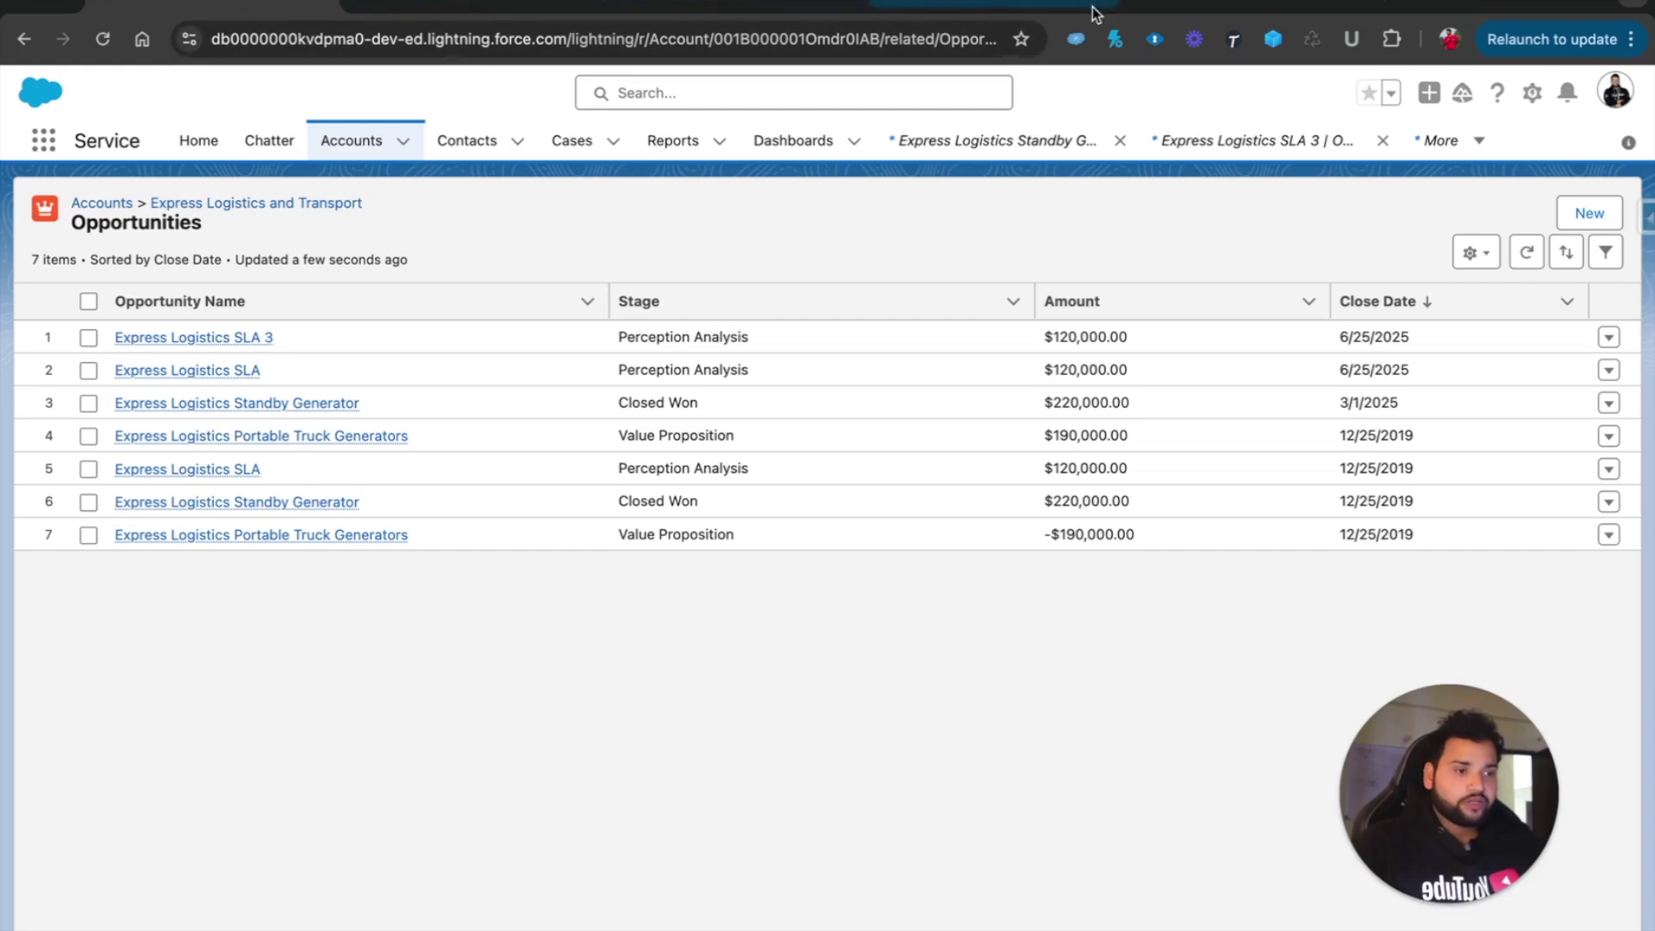
Run the flow debug with the copied account record ID as AccountId and inspect the NoofContacts assignment result
{"action": "left_click", "coordinate": [1155, 7]}
{"action": "left_click", "coordinate": [594, 662]}
{"action": "key", "text": "super+v"}
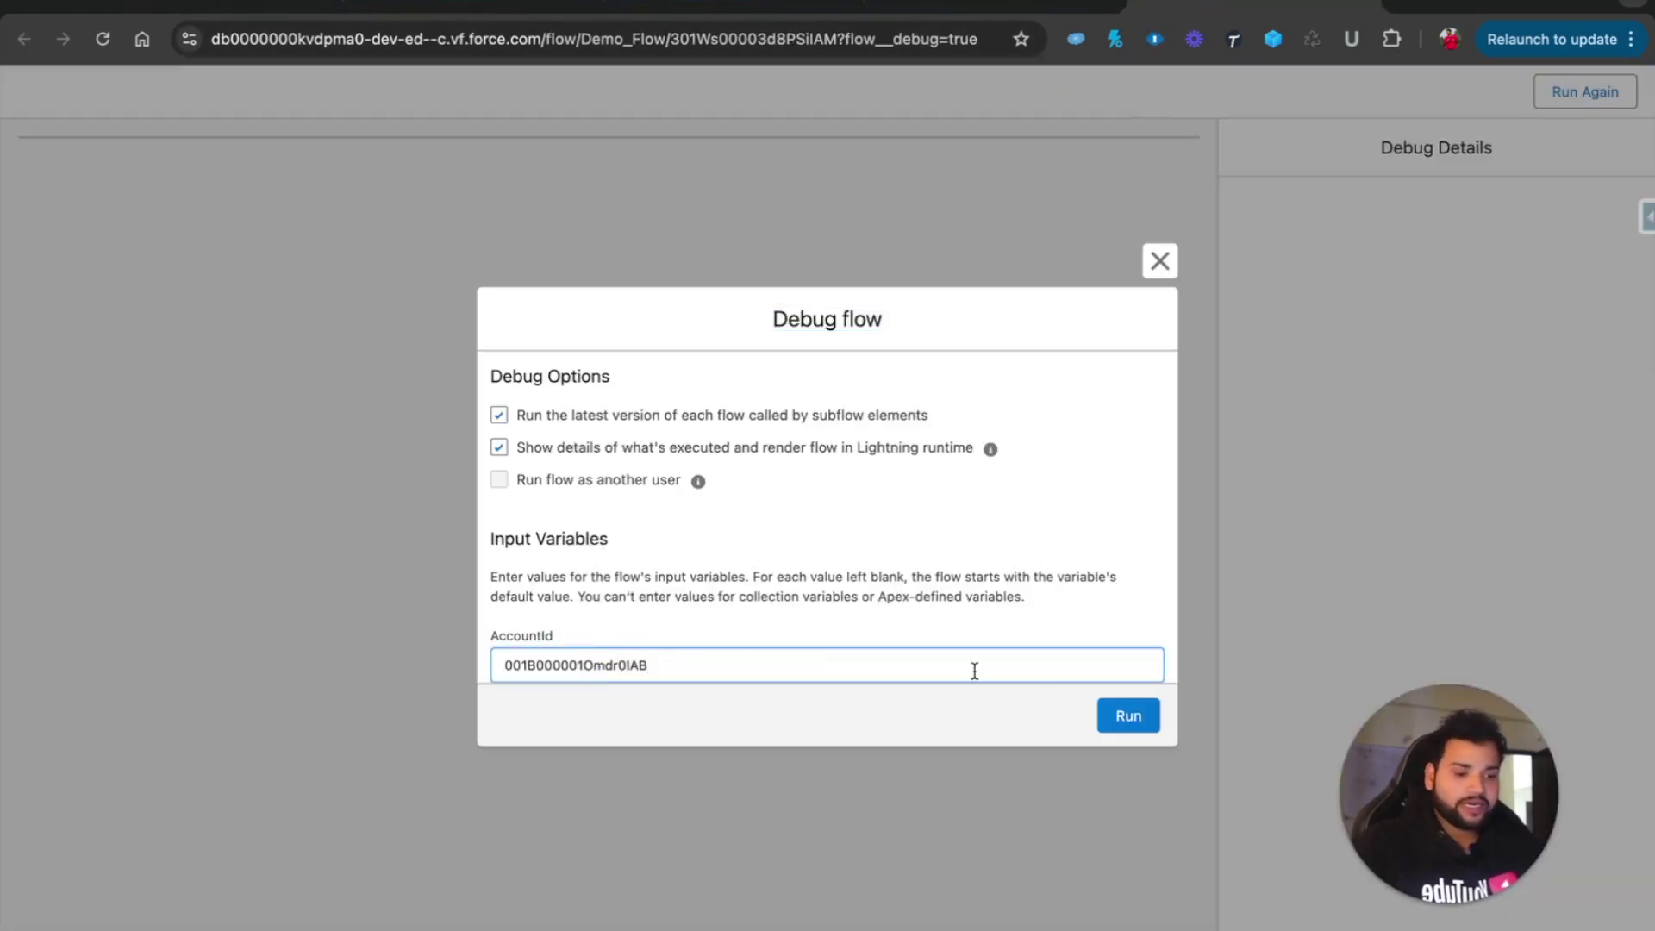
{"action": "left_click", "coordinate": [1116, 715]}
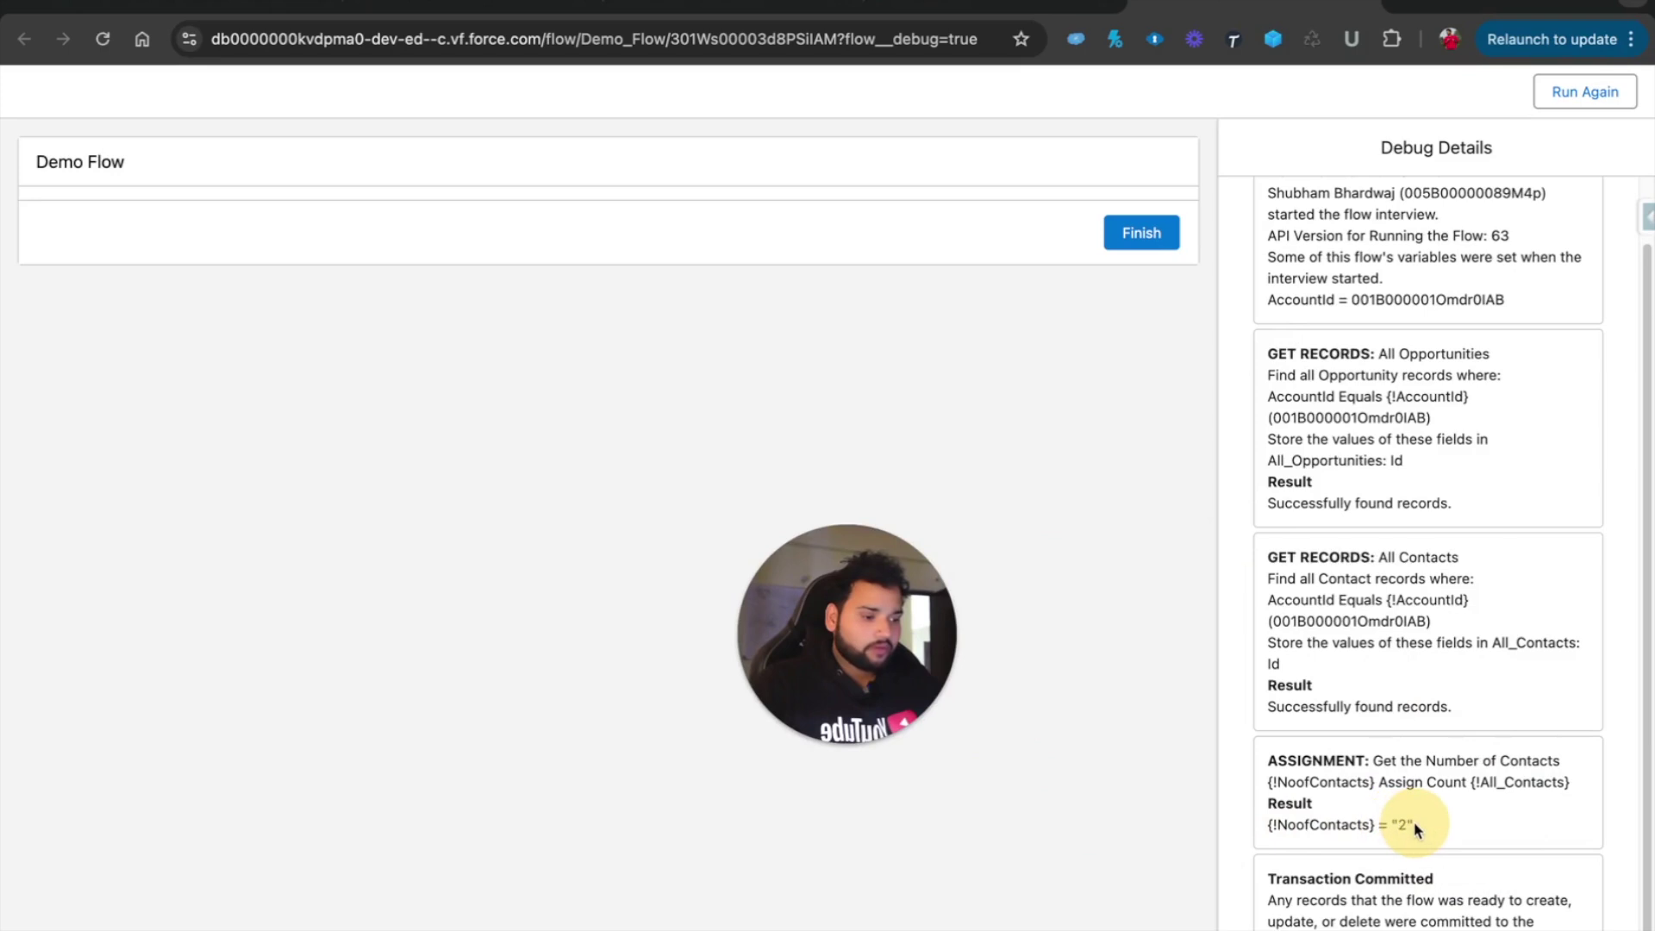
{"action": "left_click_drag", "start_coordinate": [1414, 825], "coordinate": [1242, 823]}
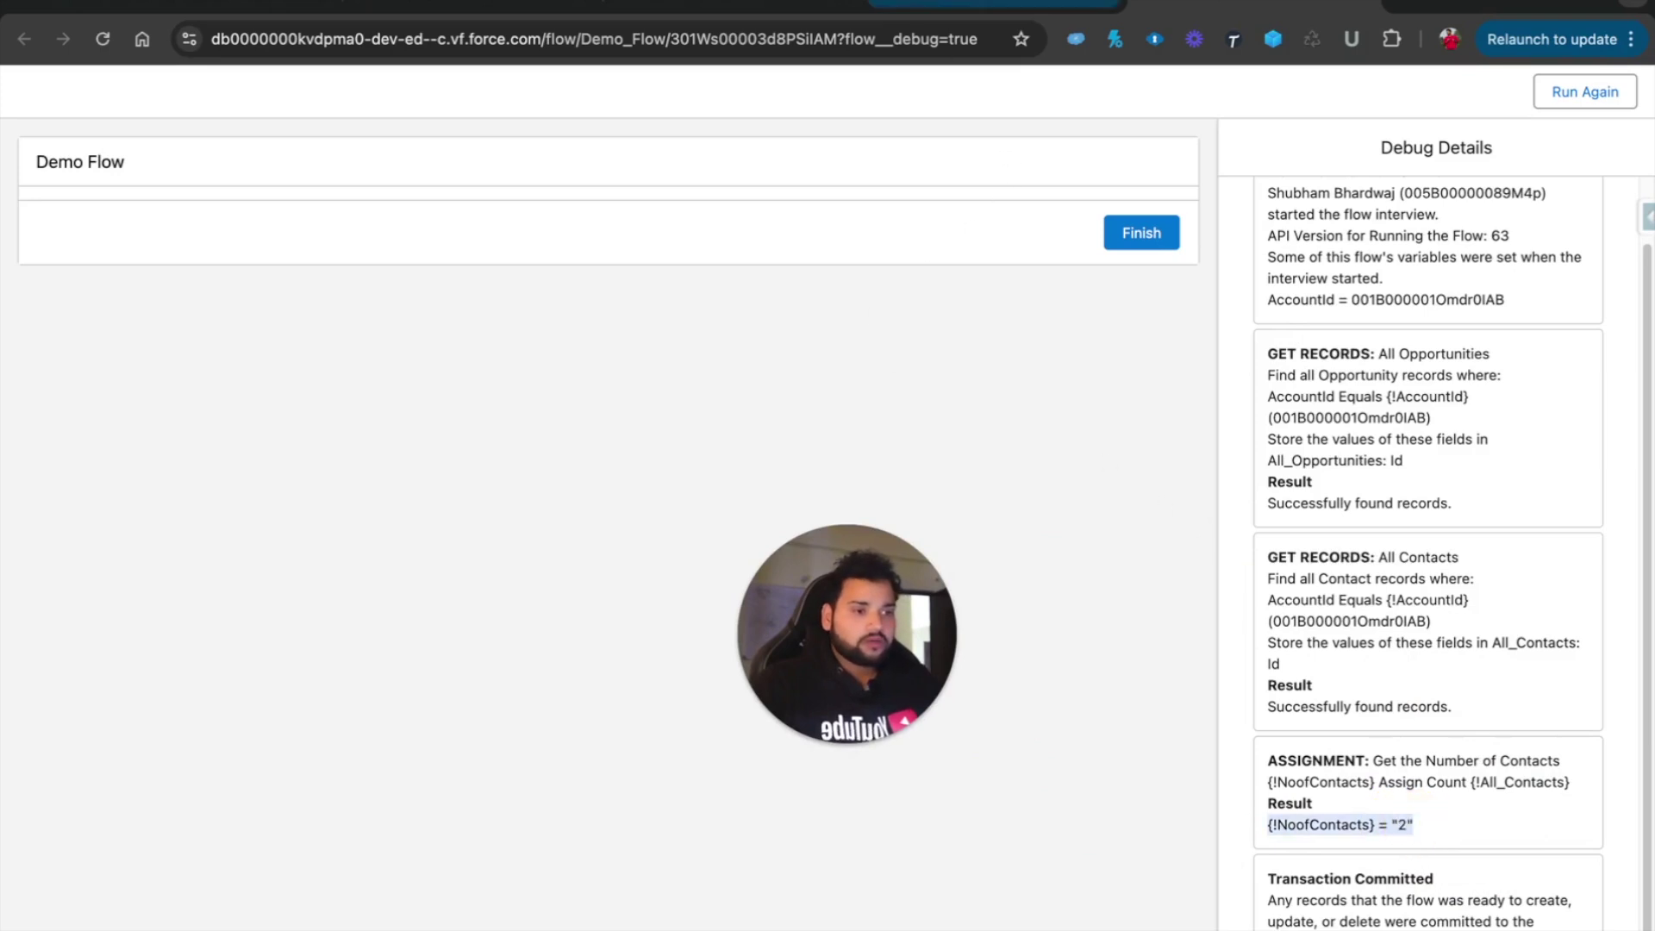
Close the debug run and insert the NoofContacts variable into the Display_Results text of the Display Output screen
{"action": "key", "text": "ctrl+w"}
{"action": "left_click", "coordinate": [401, 706]}
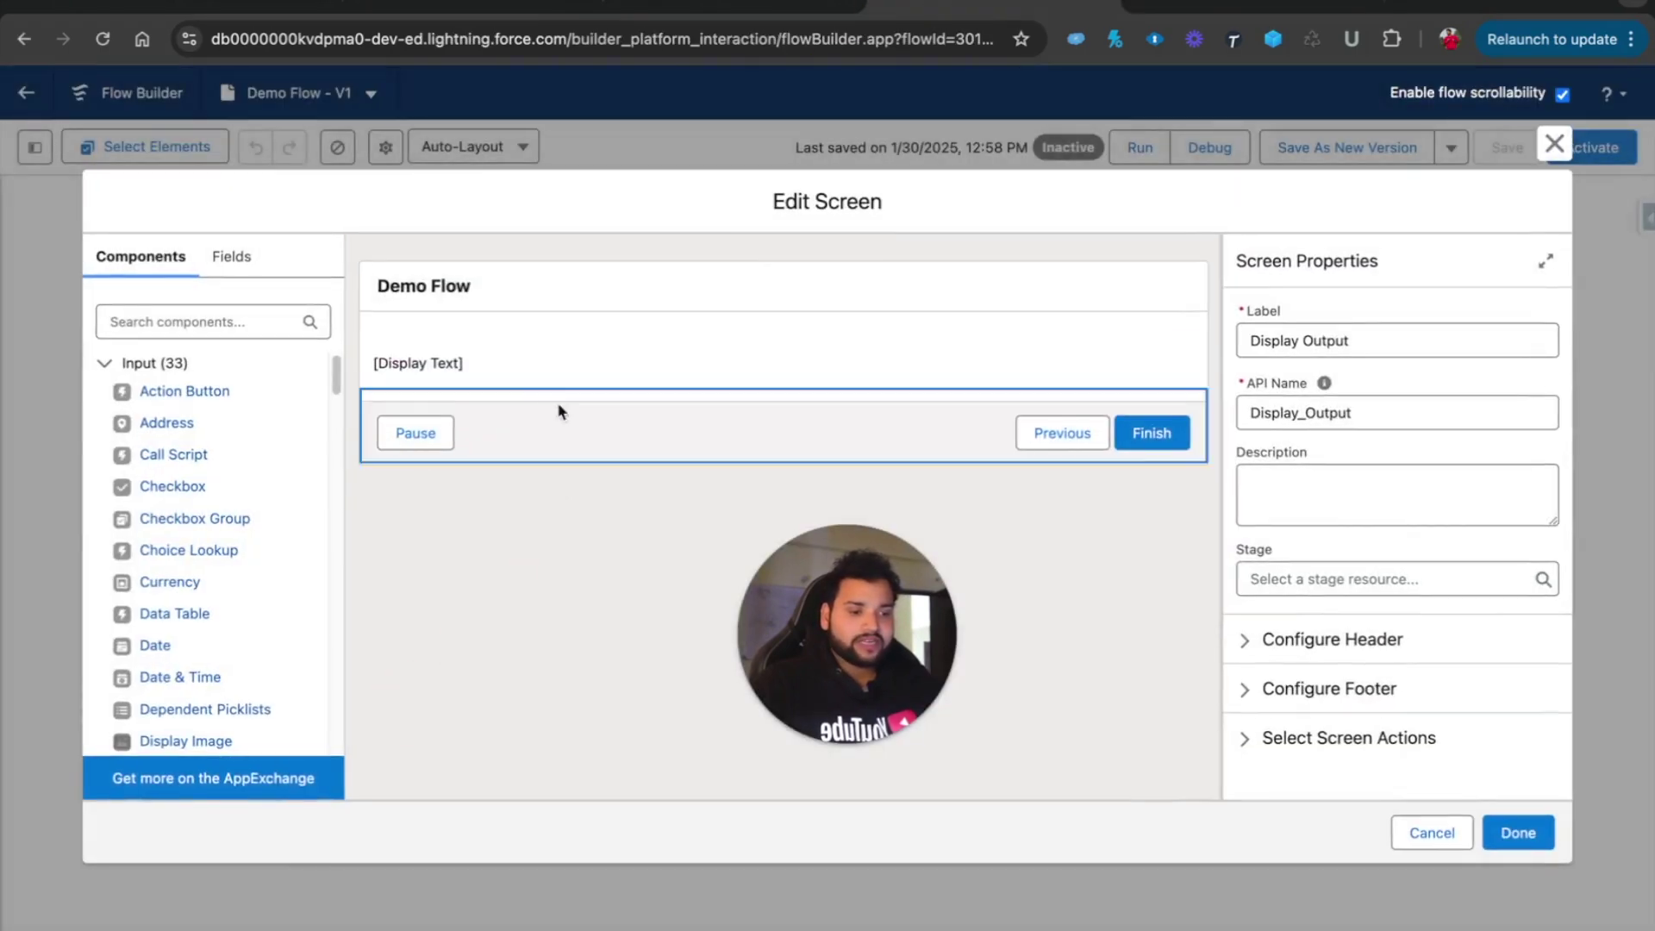
{"action": "left_click", "coordinate": [1305, 475]}
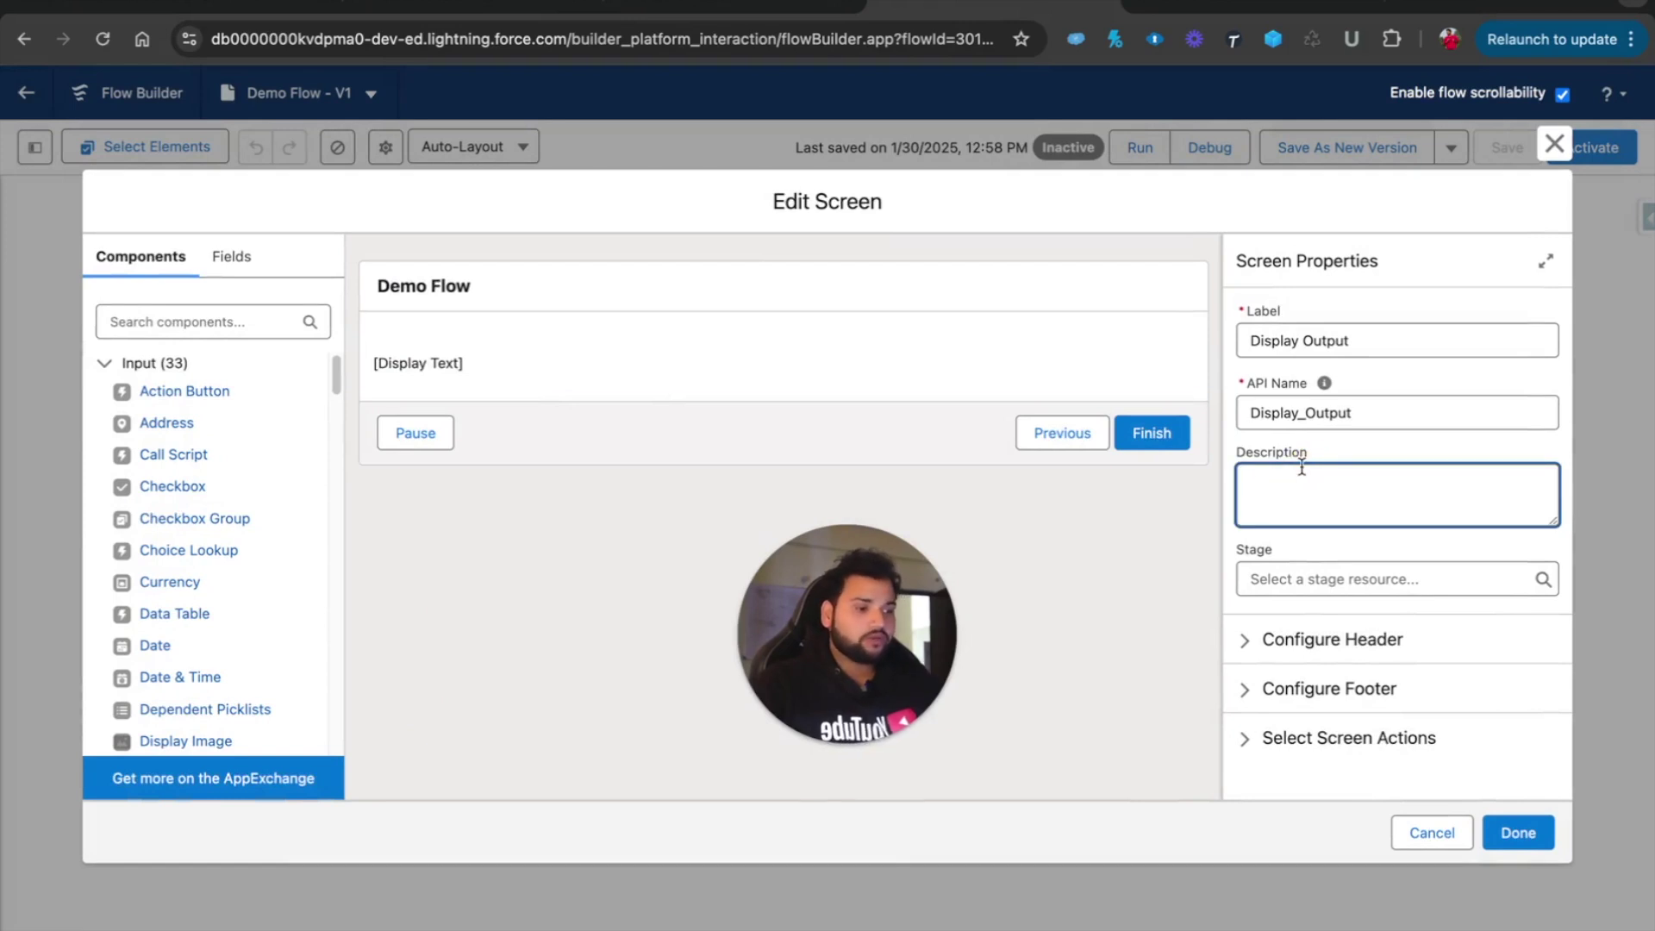
{"action": "left_click", "coordinate": [758, 362]}
{"action": "left_click", "coordinate": [1466, 508]}
{"action": "left_click", "coordinate": [1329, 419]}
{"action": "type", "text": "null"}
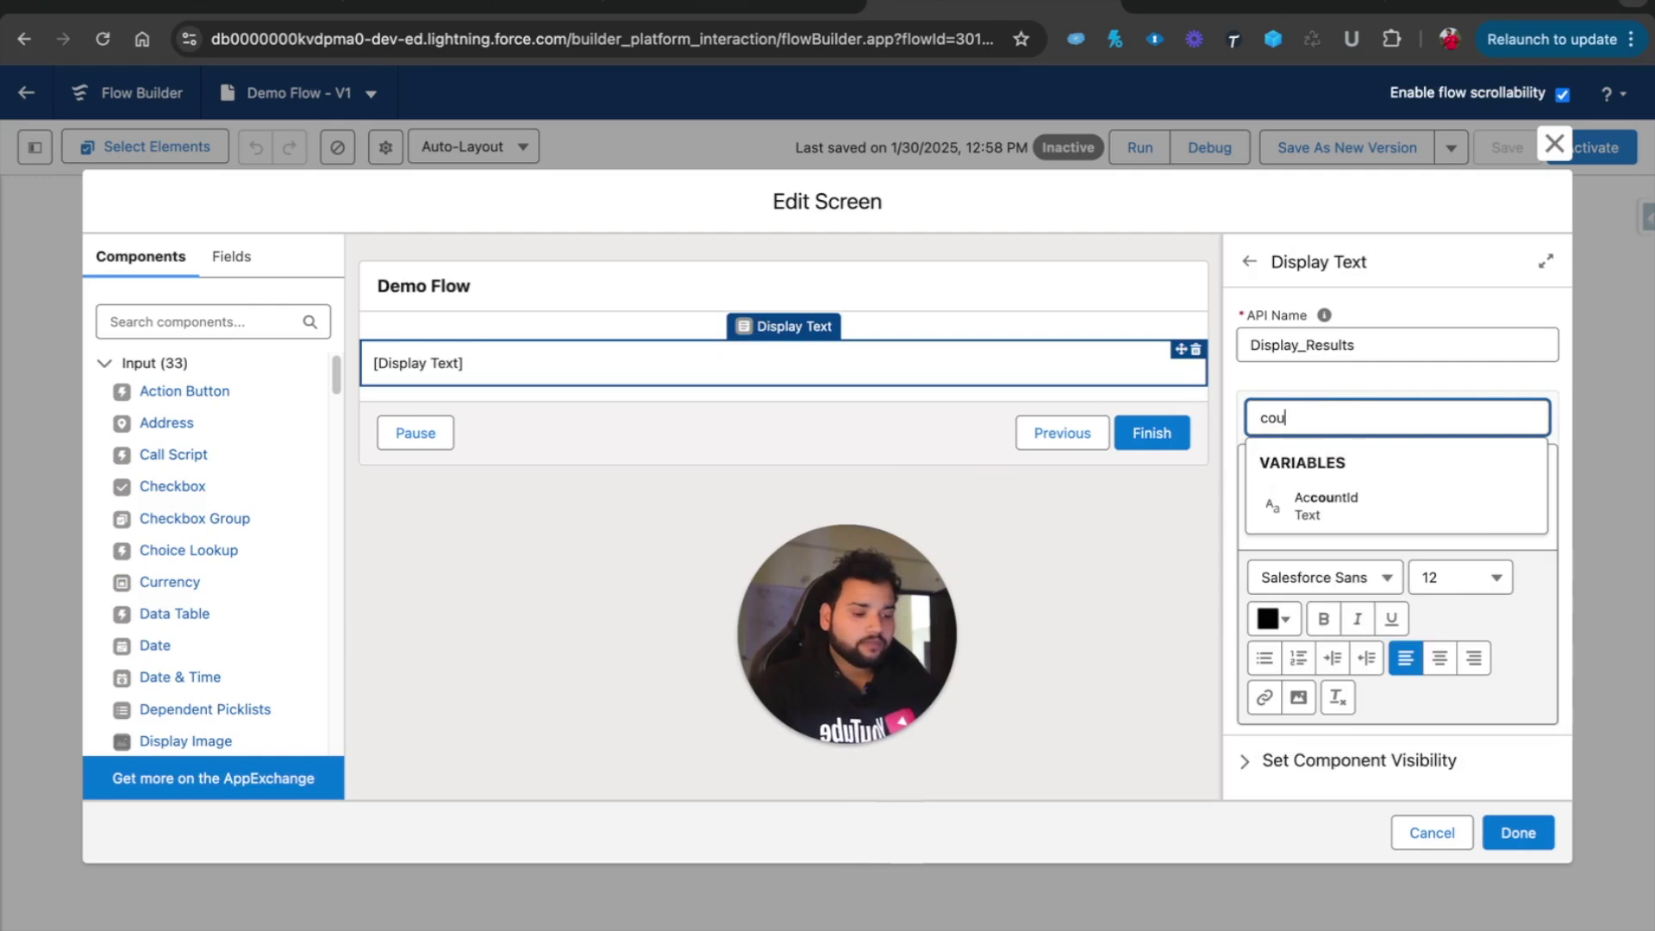
{"action": "key", "text": "BackSpace"}
{"action": "key", "text": "BackSpace"}
{"action": "key", "text": "BackSpace"}
{"action": "key", "text": "BackSpace"}
{"action": "type", "text": "no"}
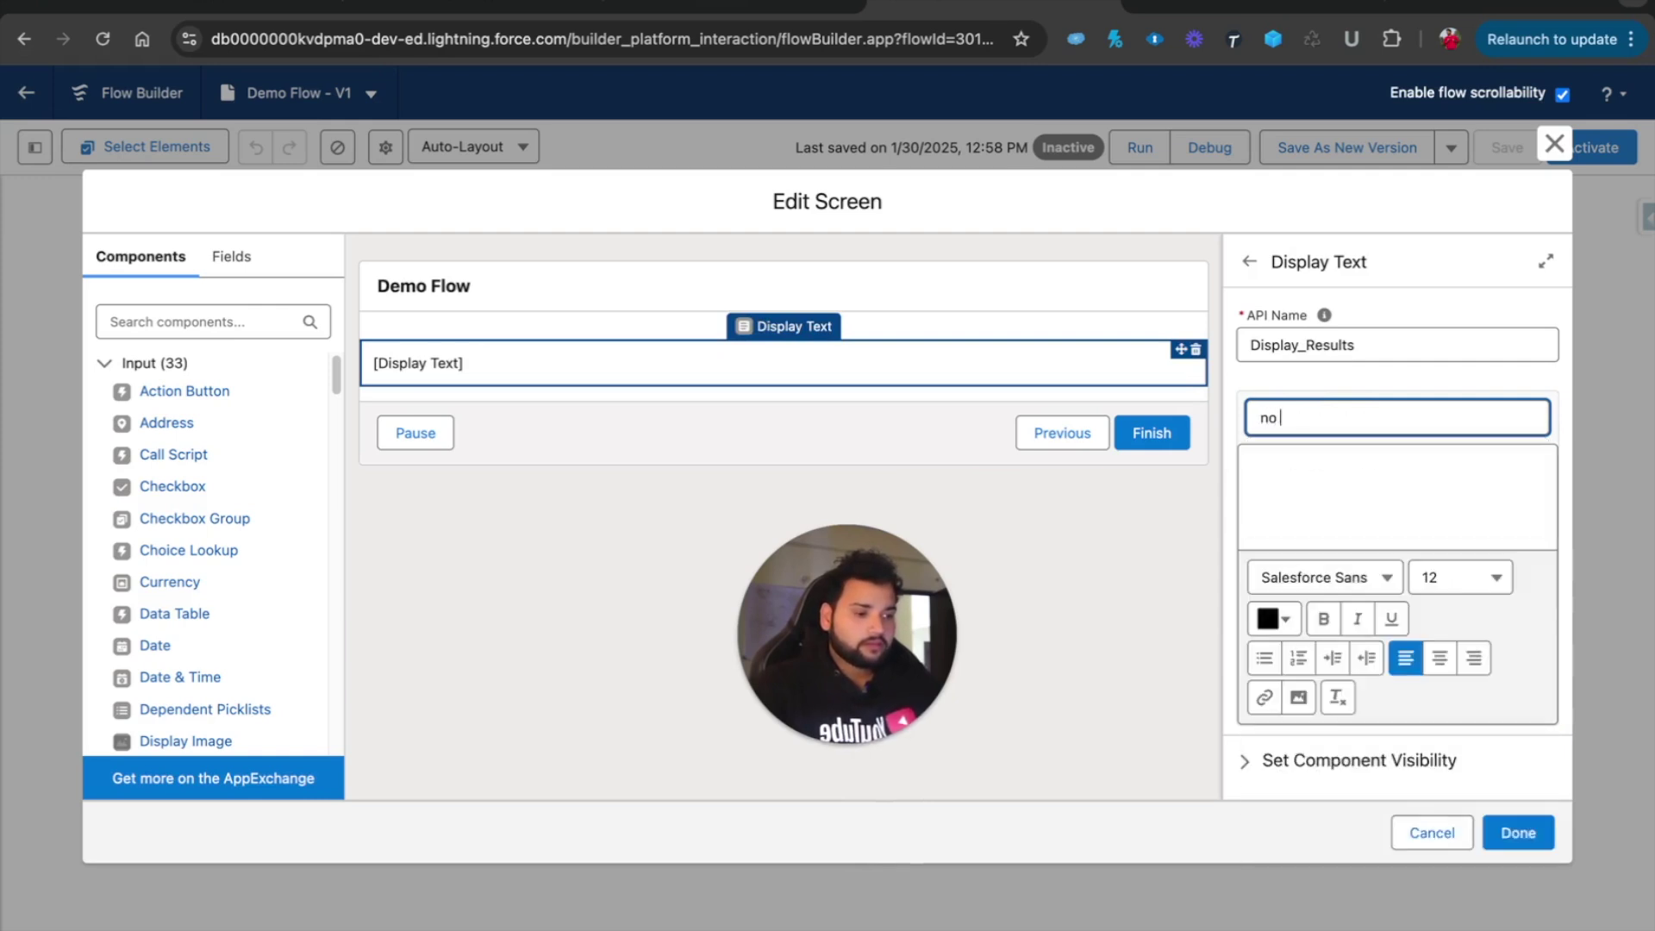
{"action": "left_click", "coordinate": [1368, 504]}
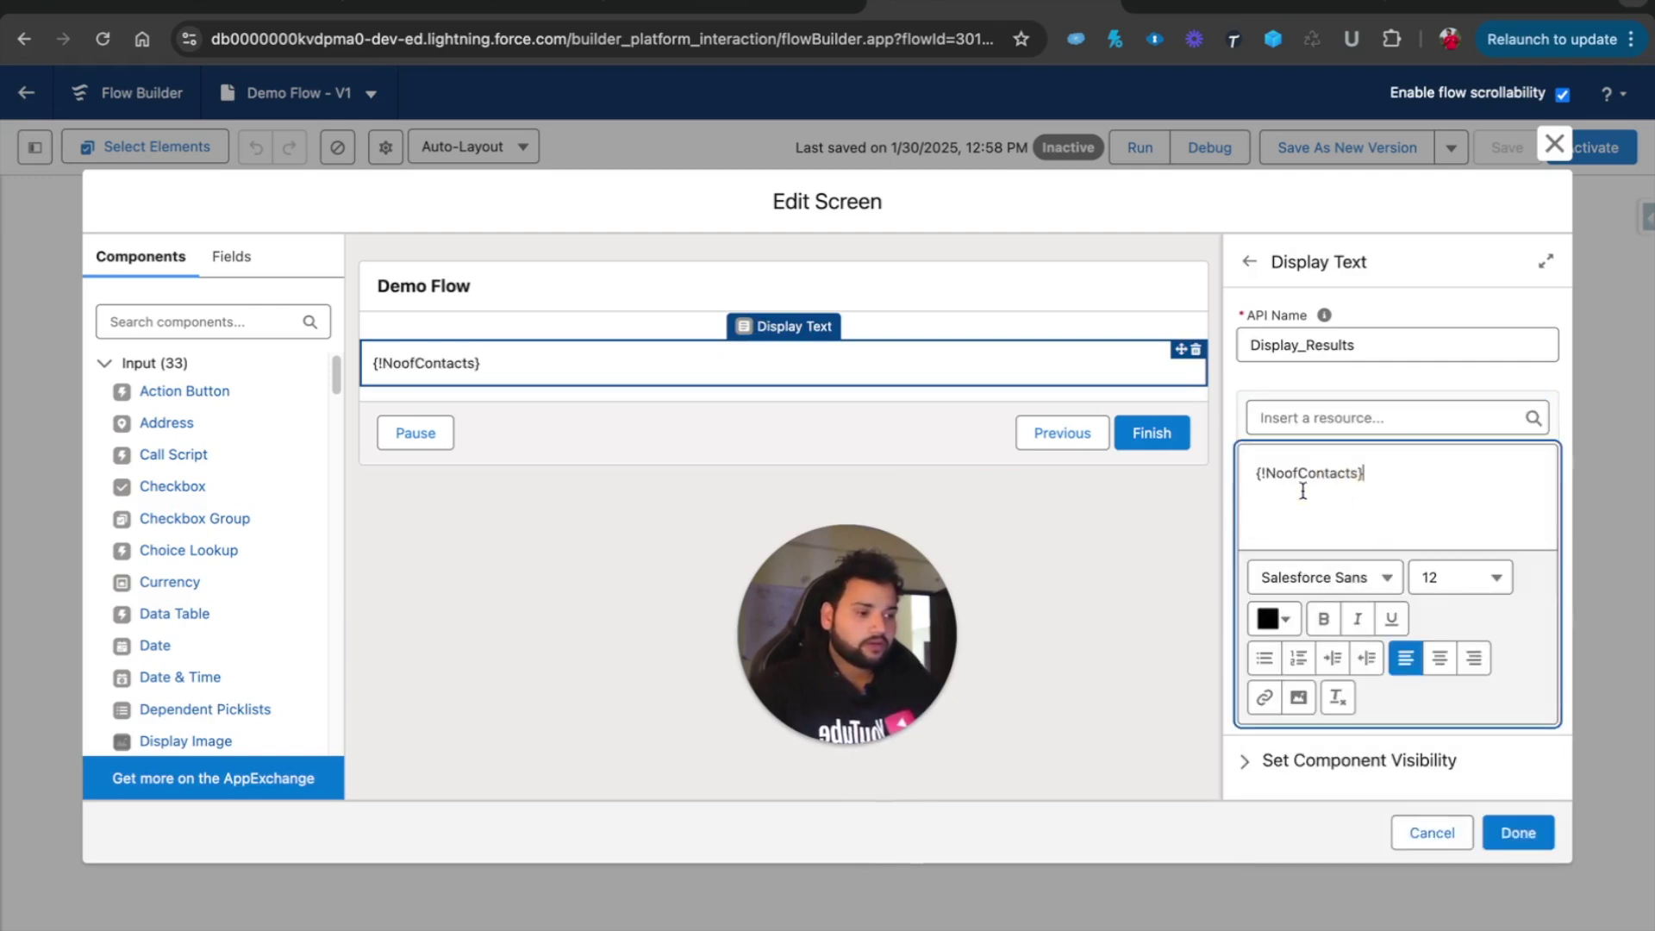
Prefix the NoofContacts variable with "Number of Contacts - " in the display text, finish the screen edit and save the flow
{"action": "left_click", "coordinate": [1256, 474]}
{"action": "type", "text": "Number of Contac"}
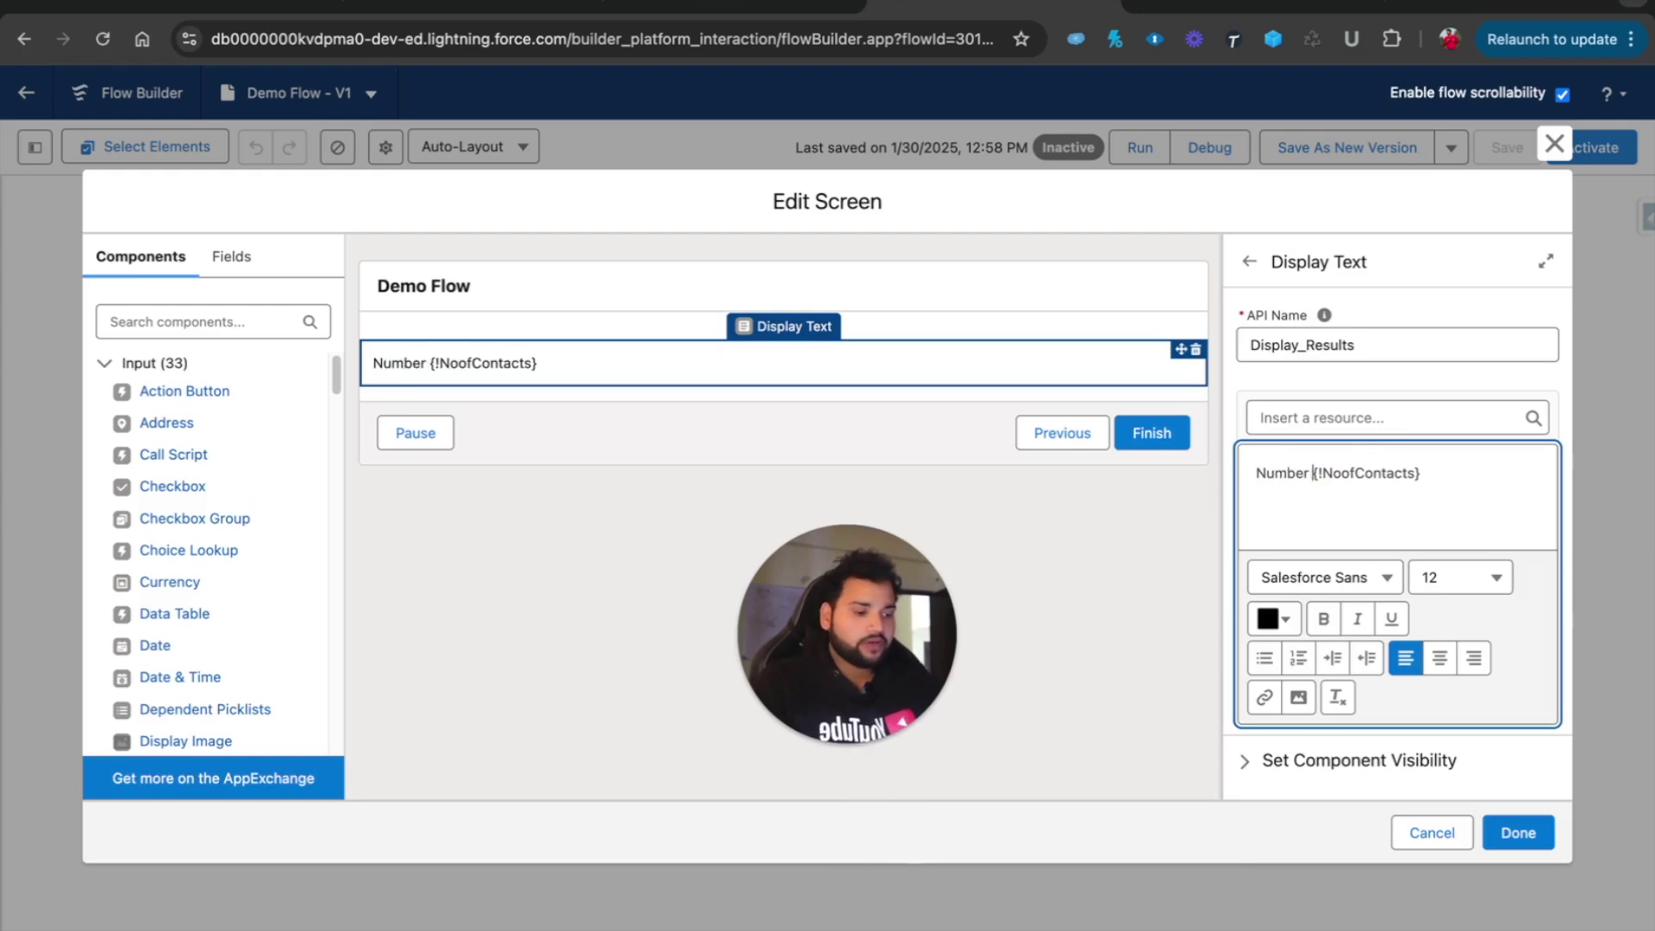
{"action": "type", "text": "ts "}
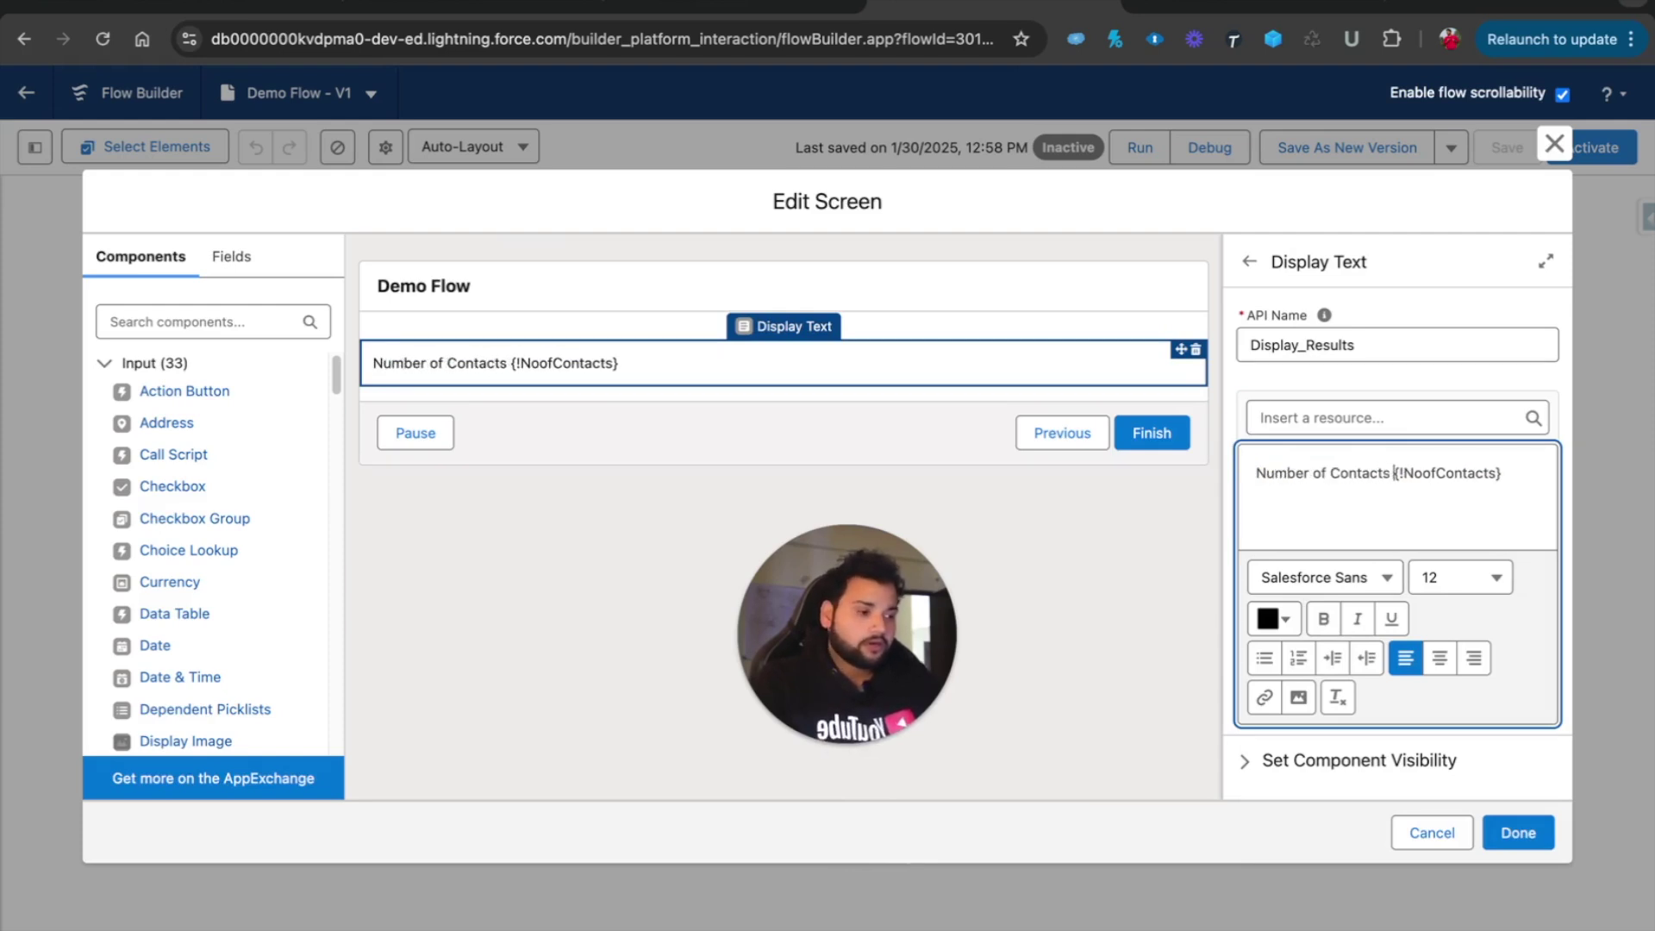
{"action": "type", "text": "-"}
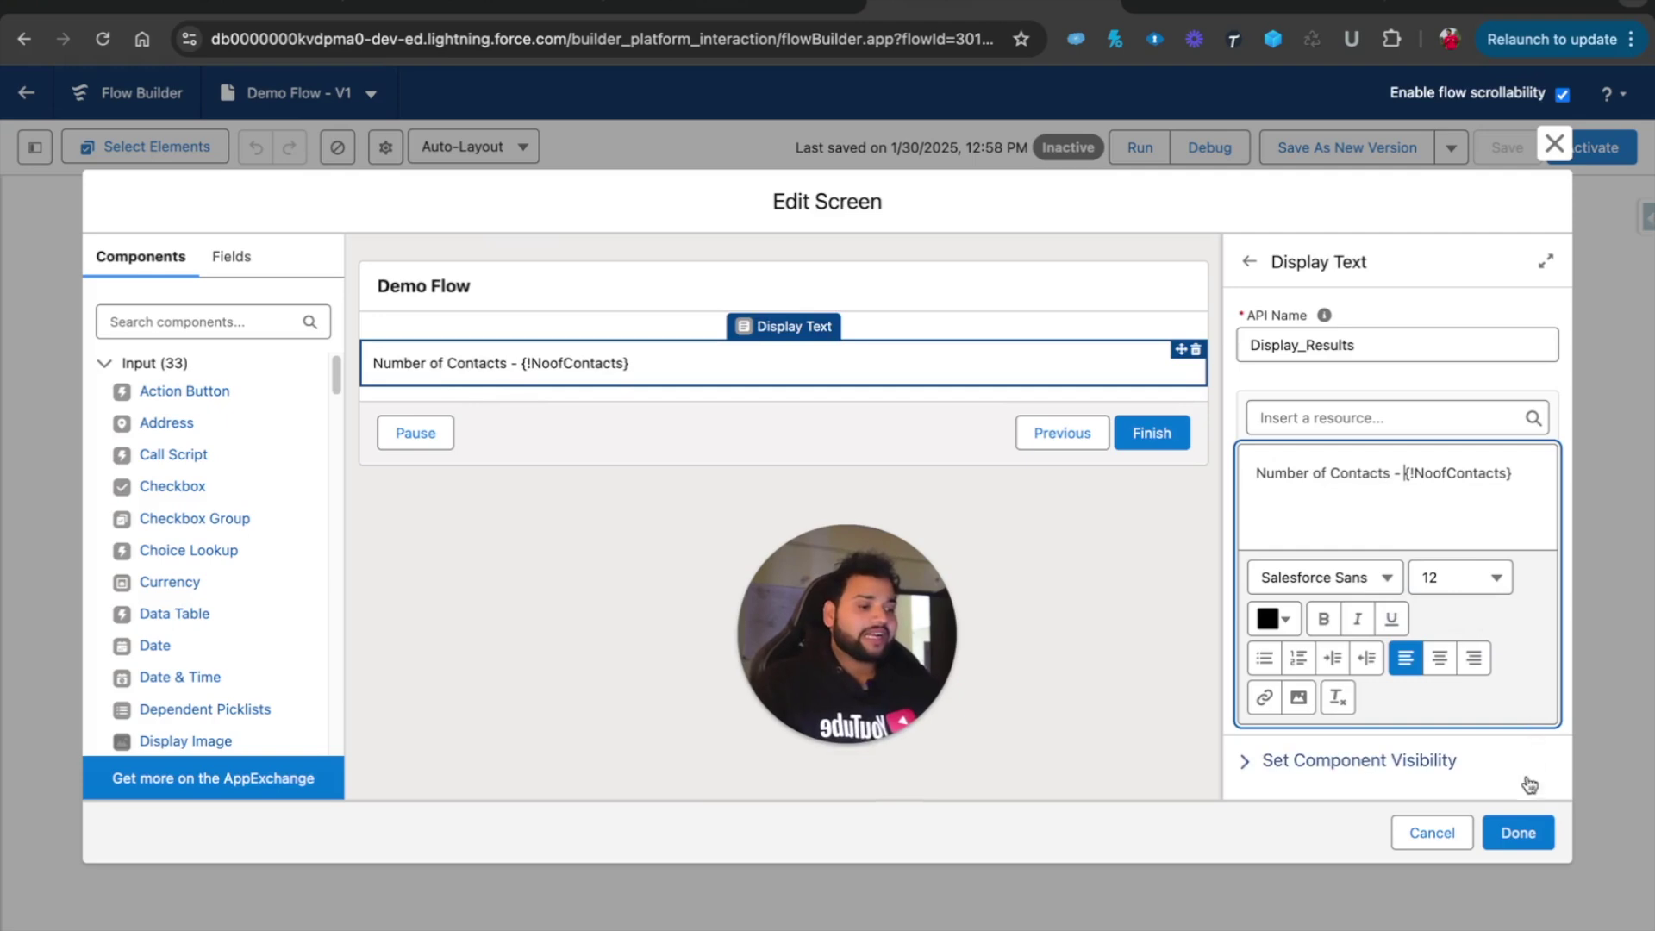
{"action": "left_click", "coordinate": [1517, 833]}
{"action": "left_click", "coordinate": [1501, 149]}
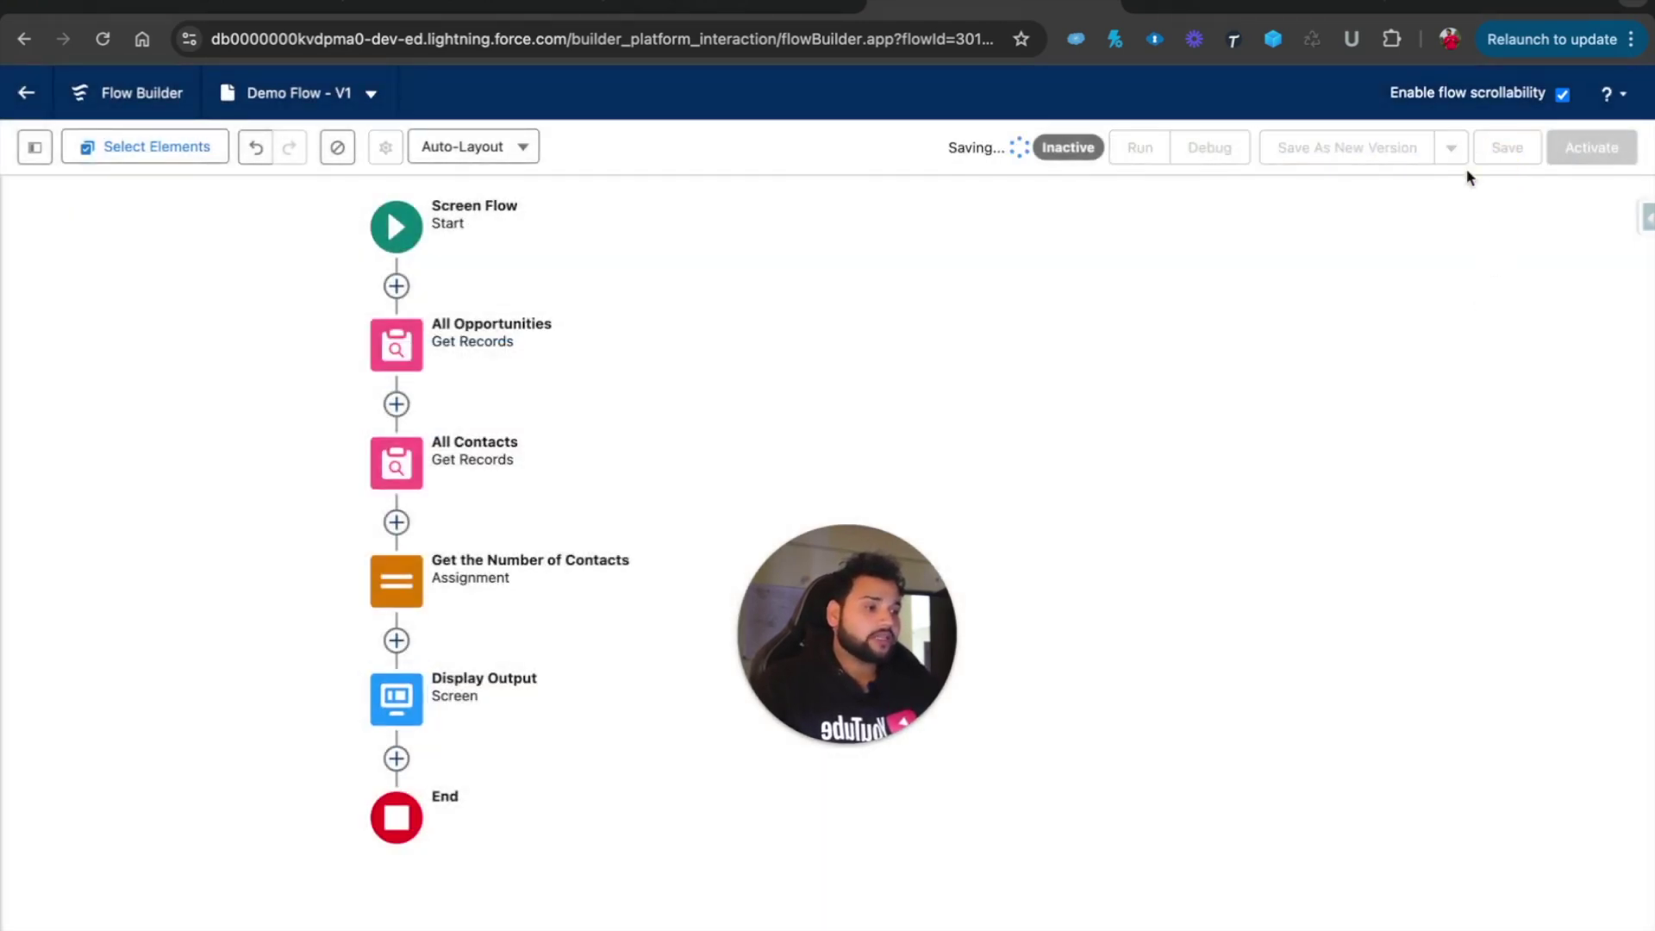
Debug the saved flow with the same account record ID as AccountId and check the contact count on the output screen
{"action": "left_click", "coordinate": [1230, 158]}
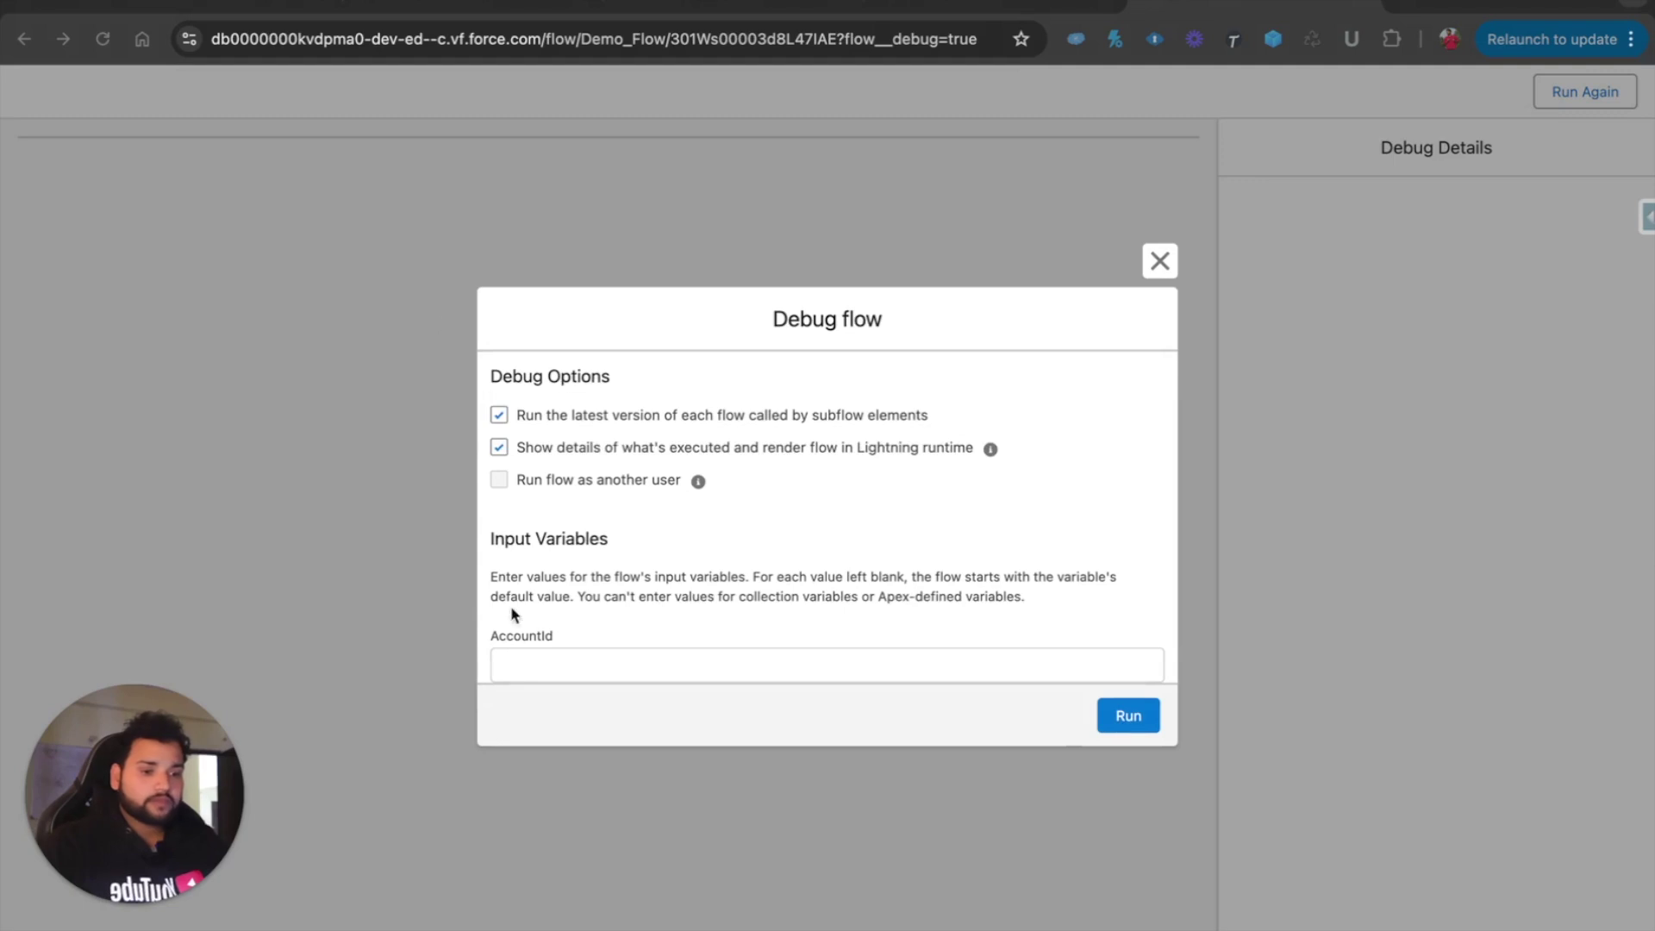
{"action": "left_click", "coordinate": [520, 669]}
{"action": "key", "text": "super+v"}
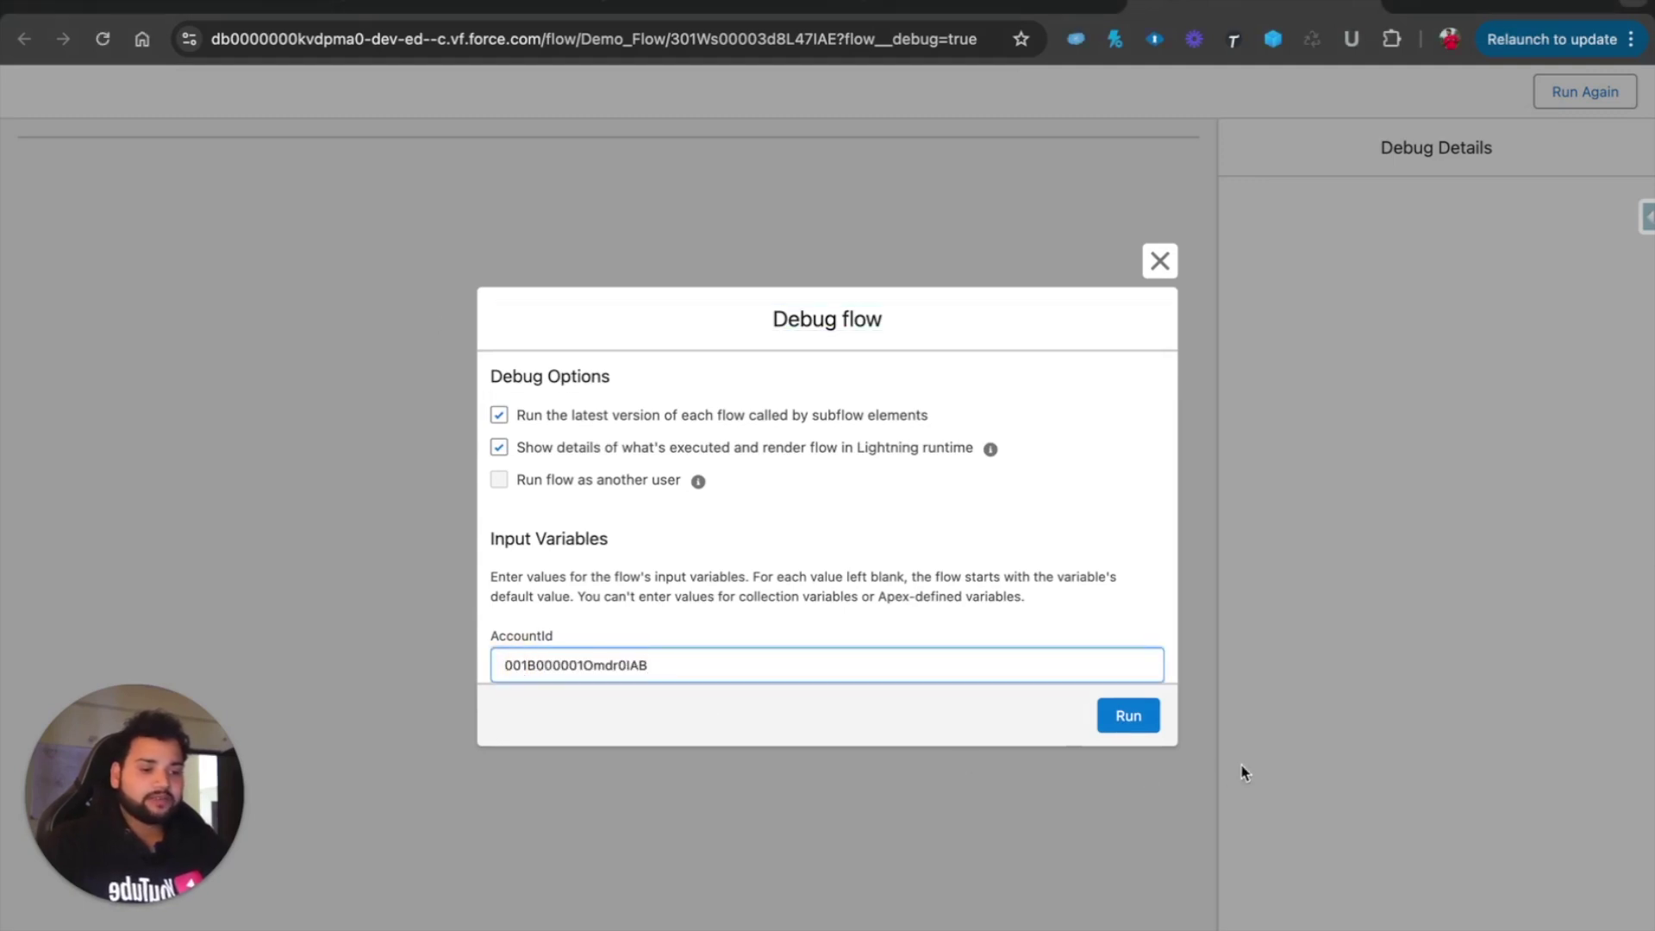
{"action": "left_click", "coordinate": [1144, 725]}
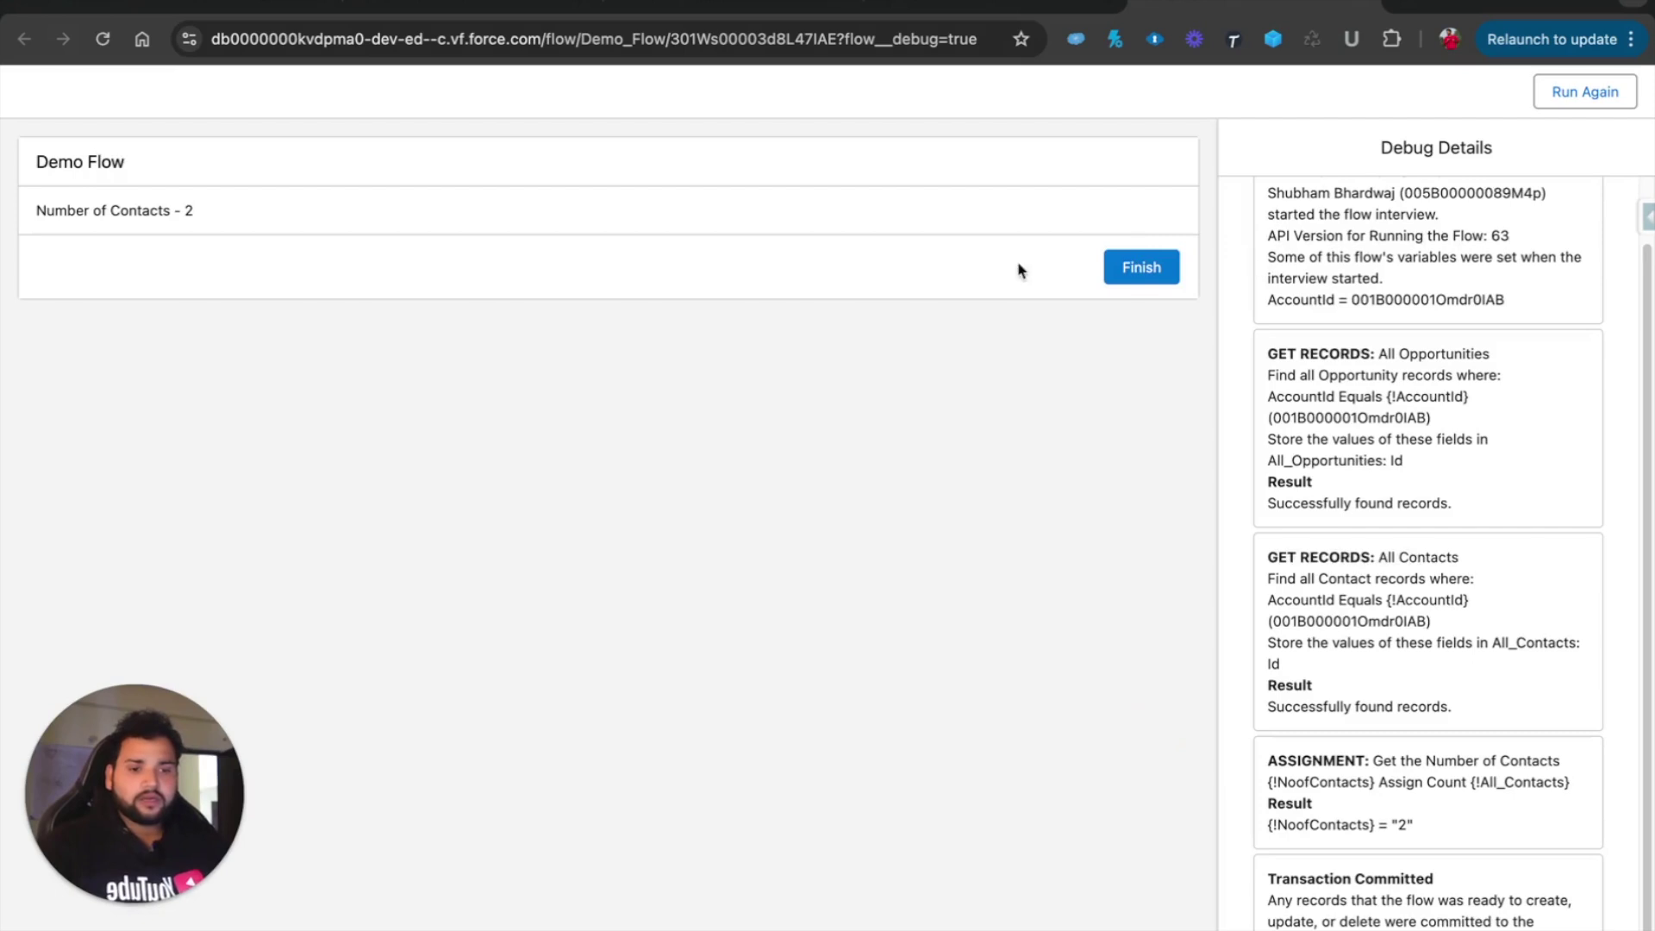
{"action": "left_click", "coordinate": [157, 205]}
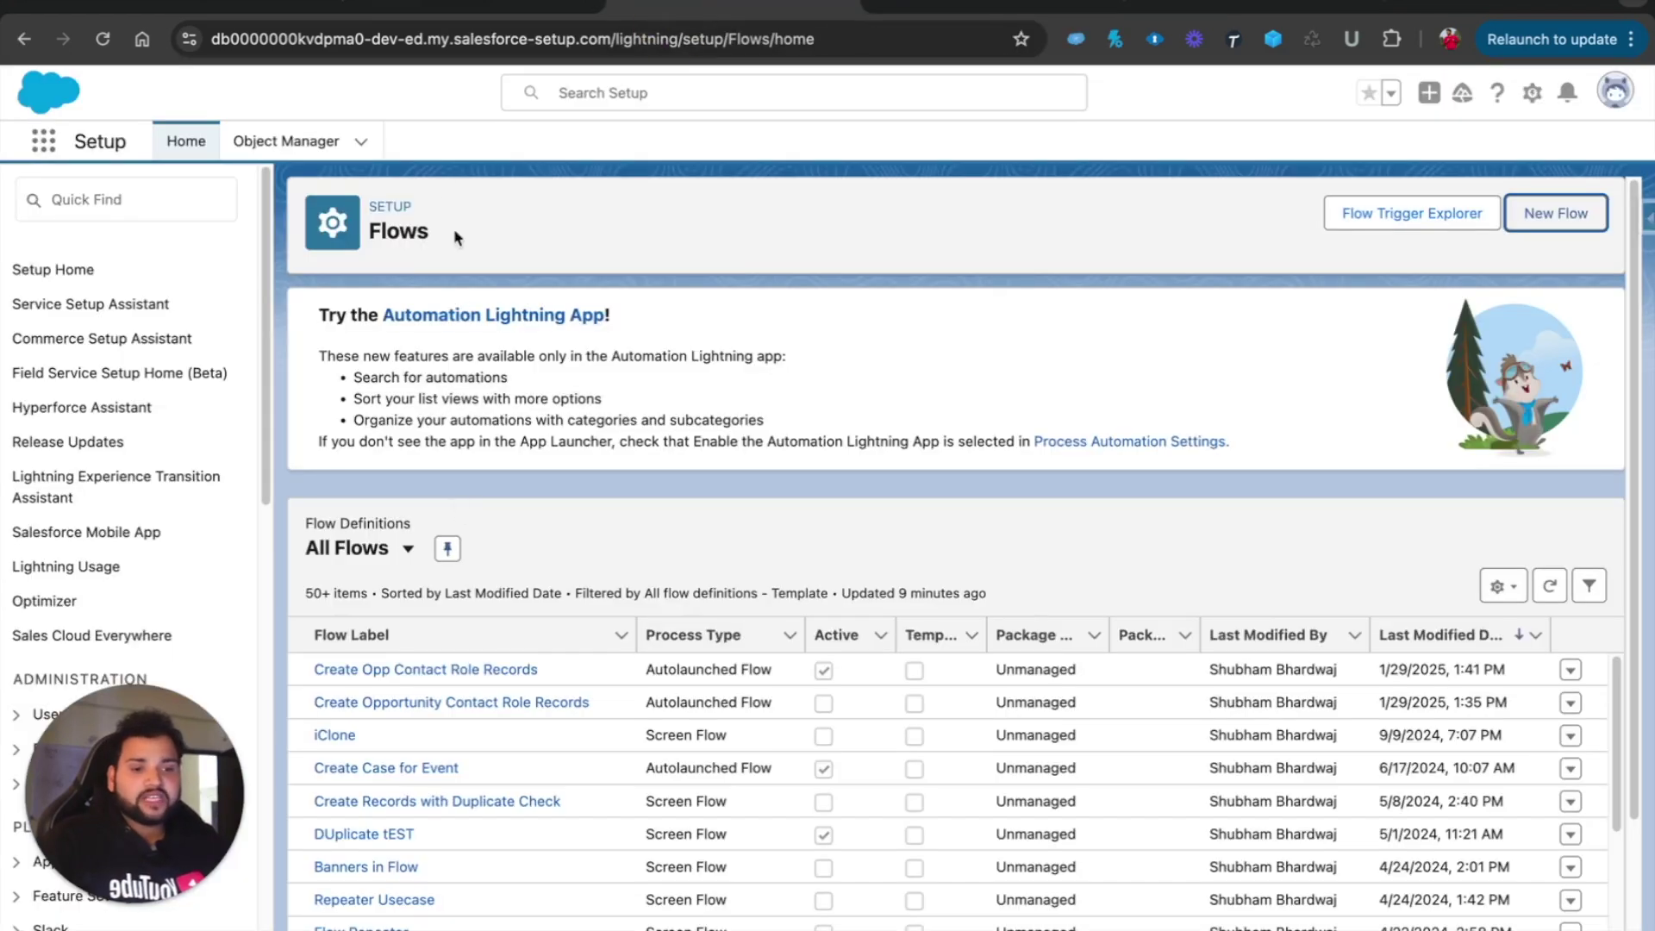
Back in the flow, add a Transform element before Display Output, labelled "Count Contacts" with API name Count_Contacts
{"action": "left_click", "coordinate": [1030, 9]}
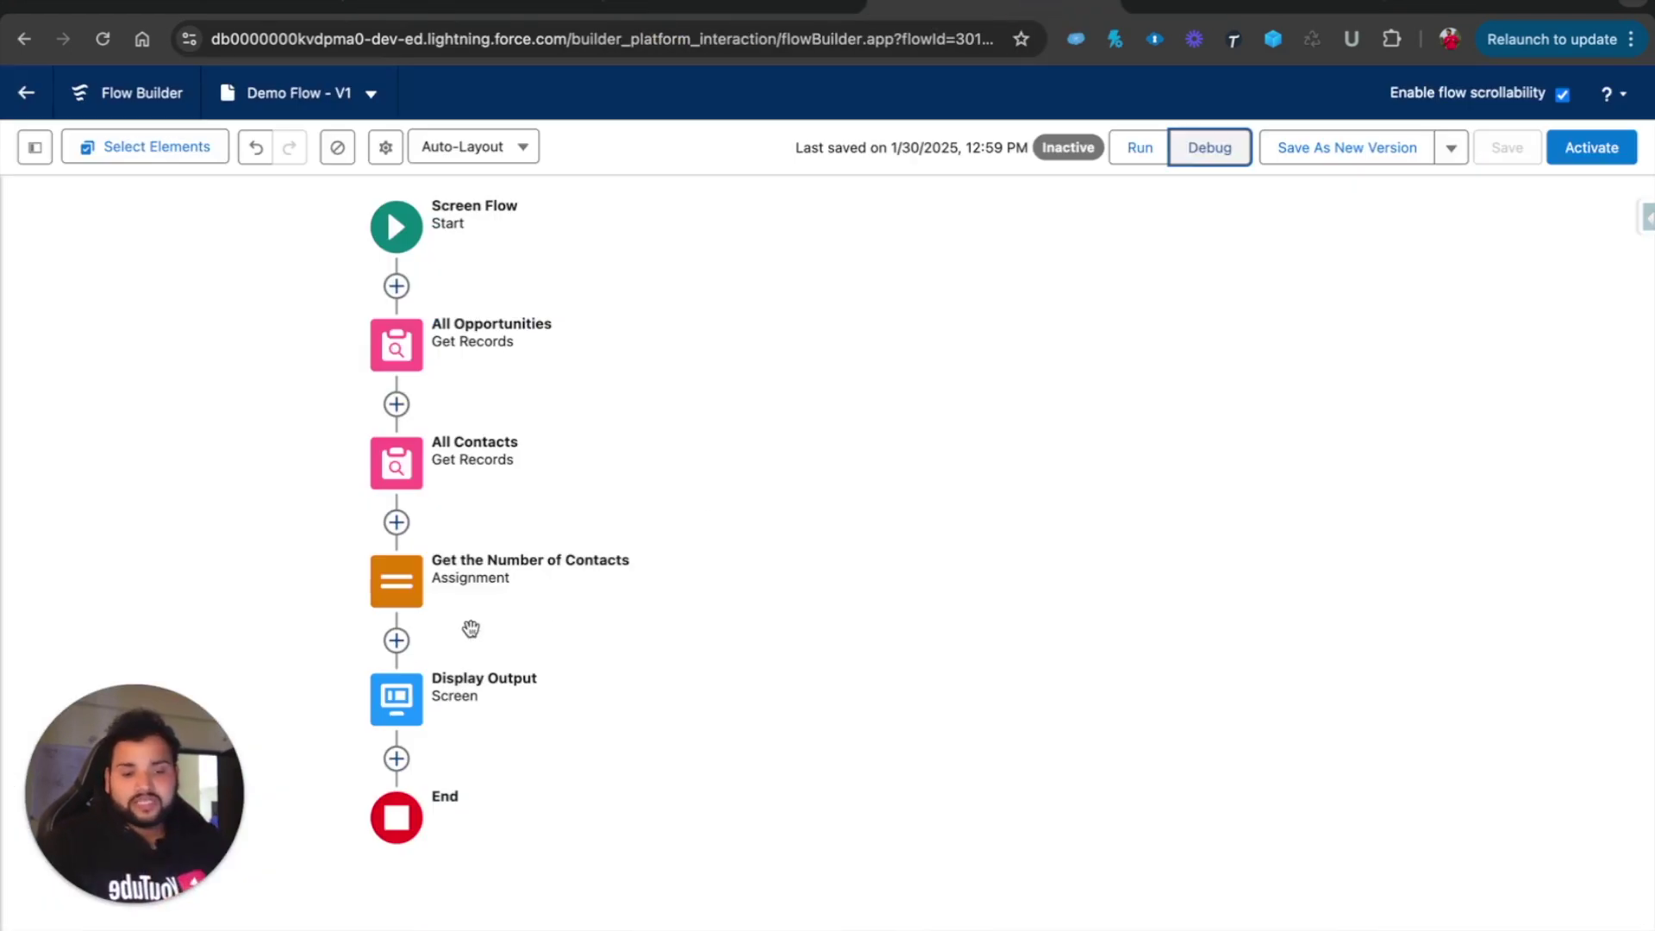
{"action": "left_click", "coordinate": [396, 640]}
{"action": "type", "text": "tran"}
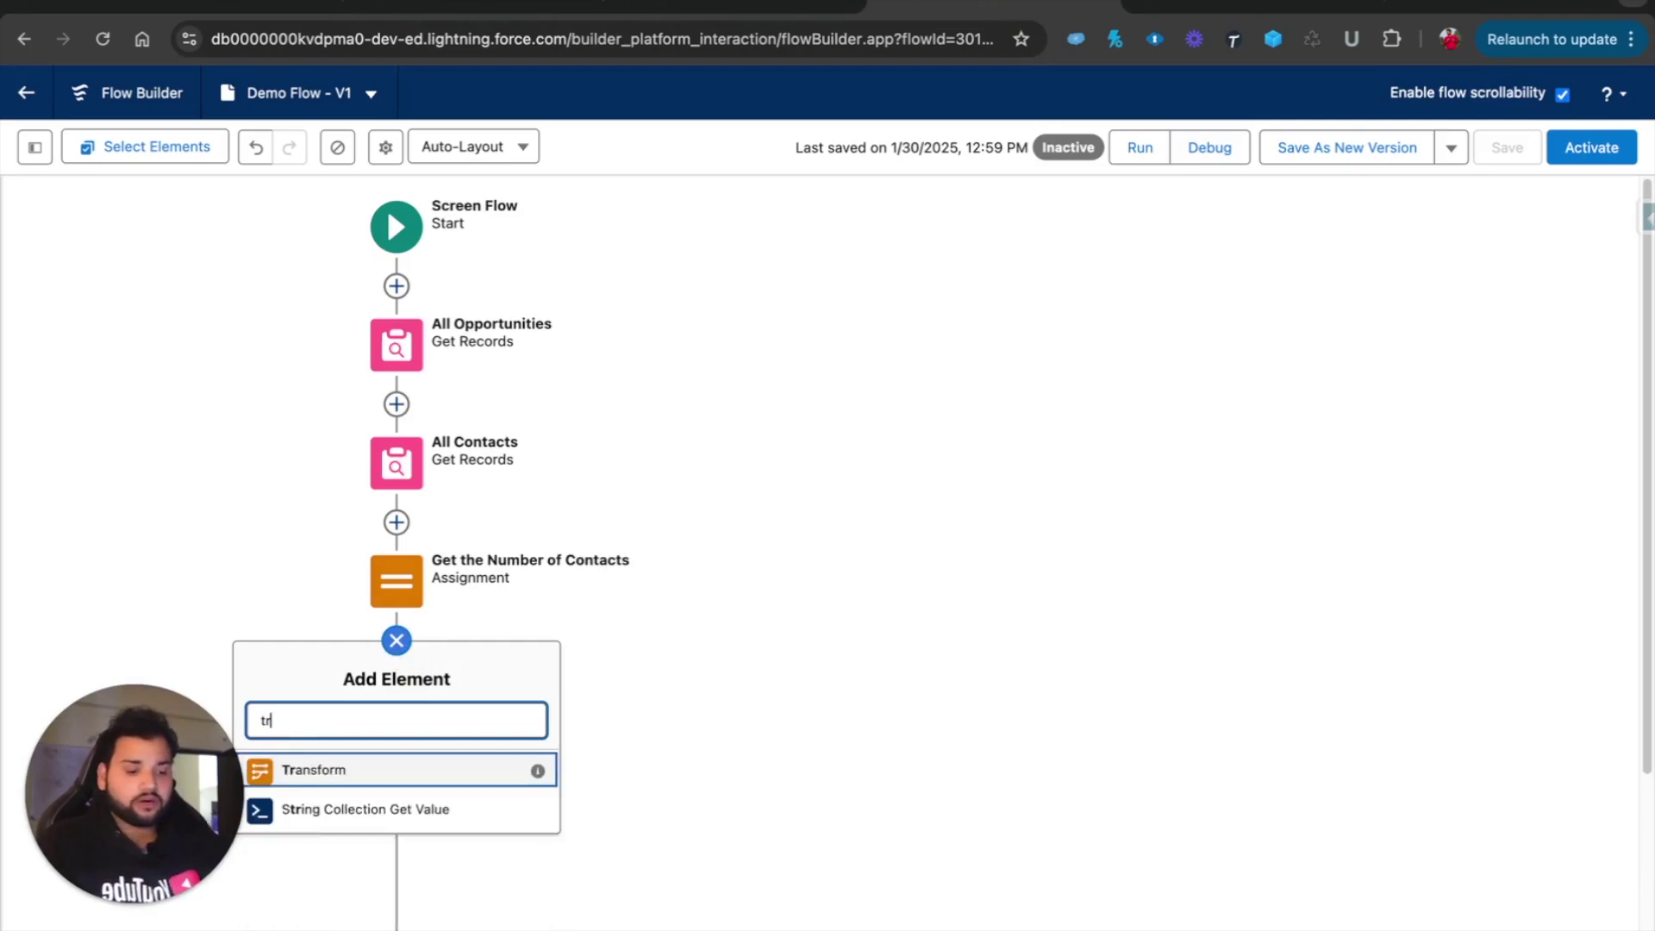
{"action": "left_click", "coordinate": [343, 767]}
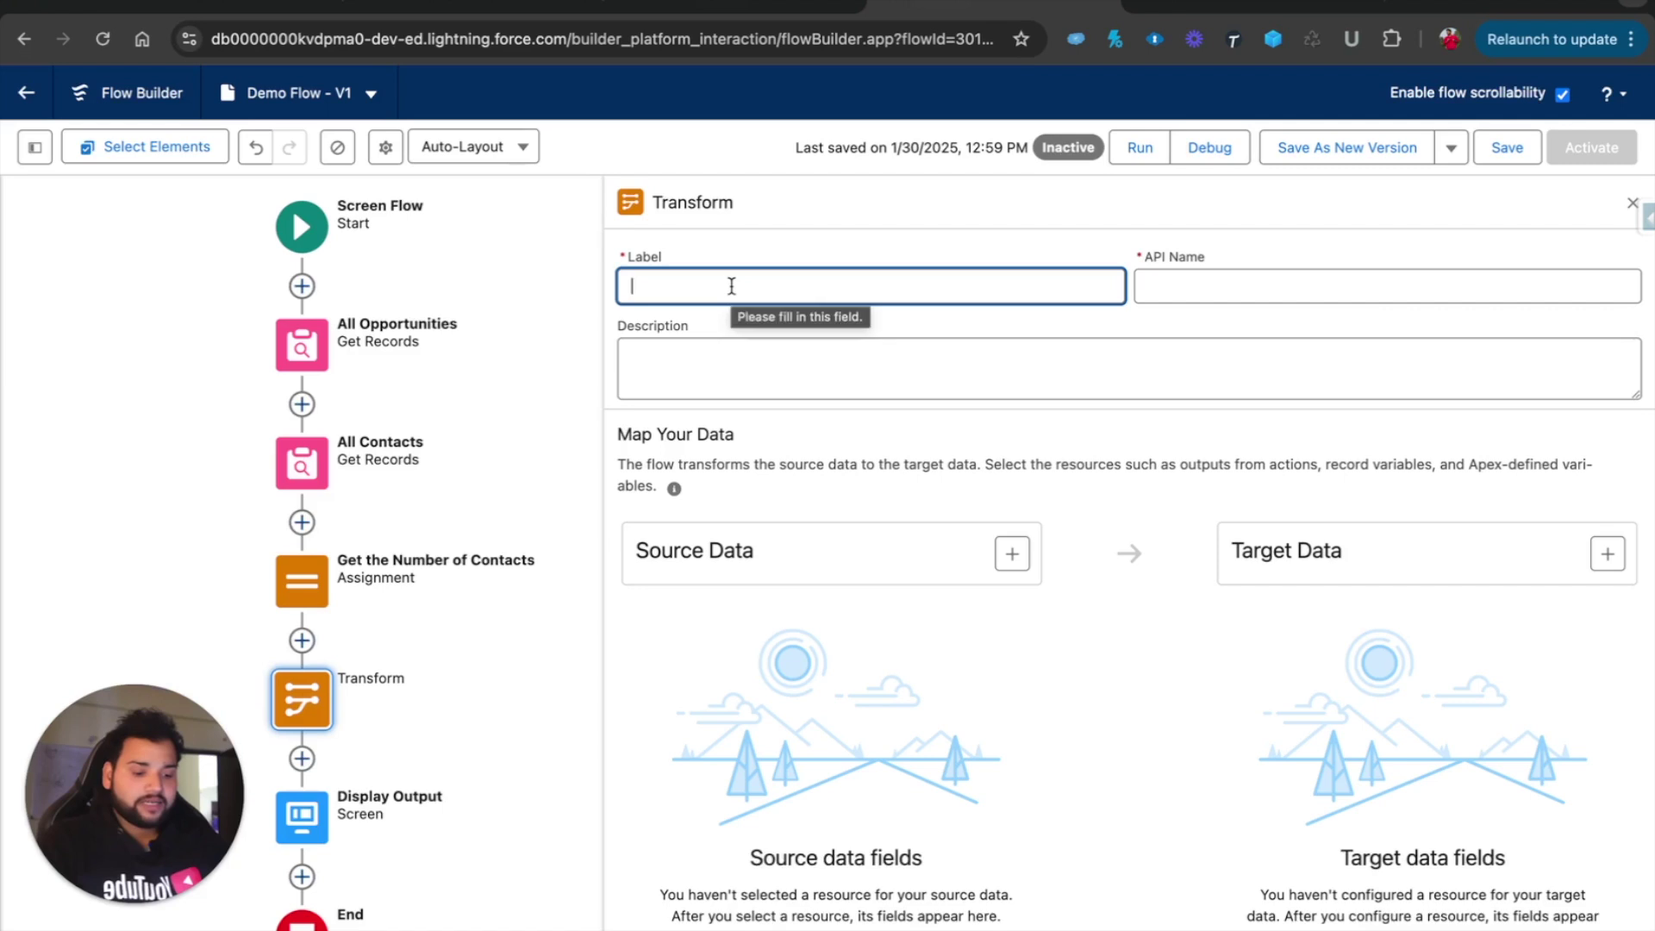
{"action": "type", "text": "Count Contacts"}
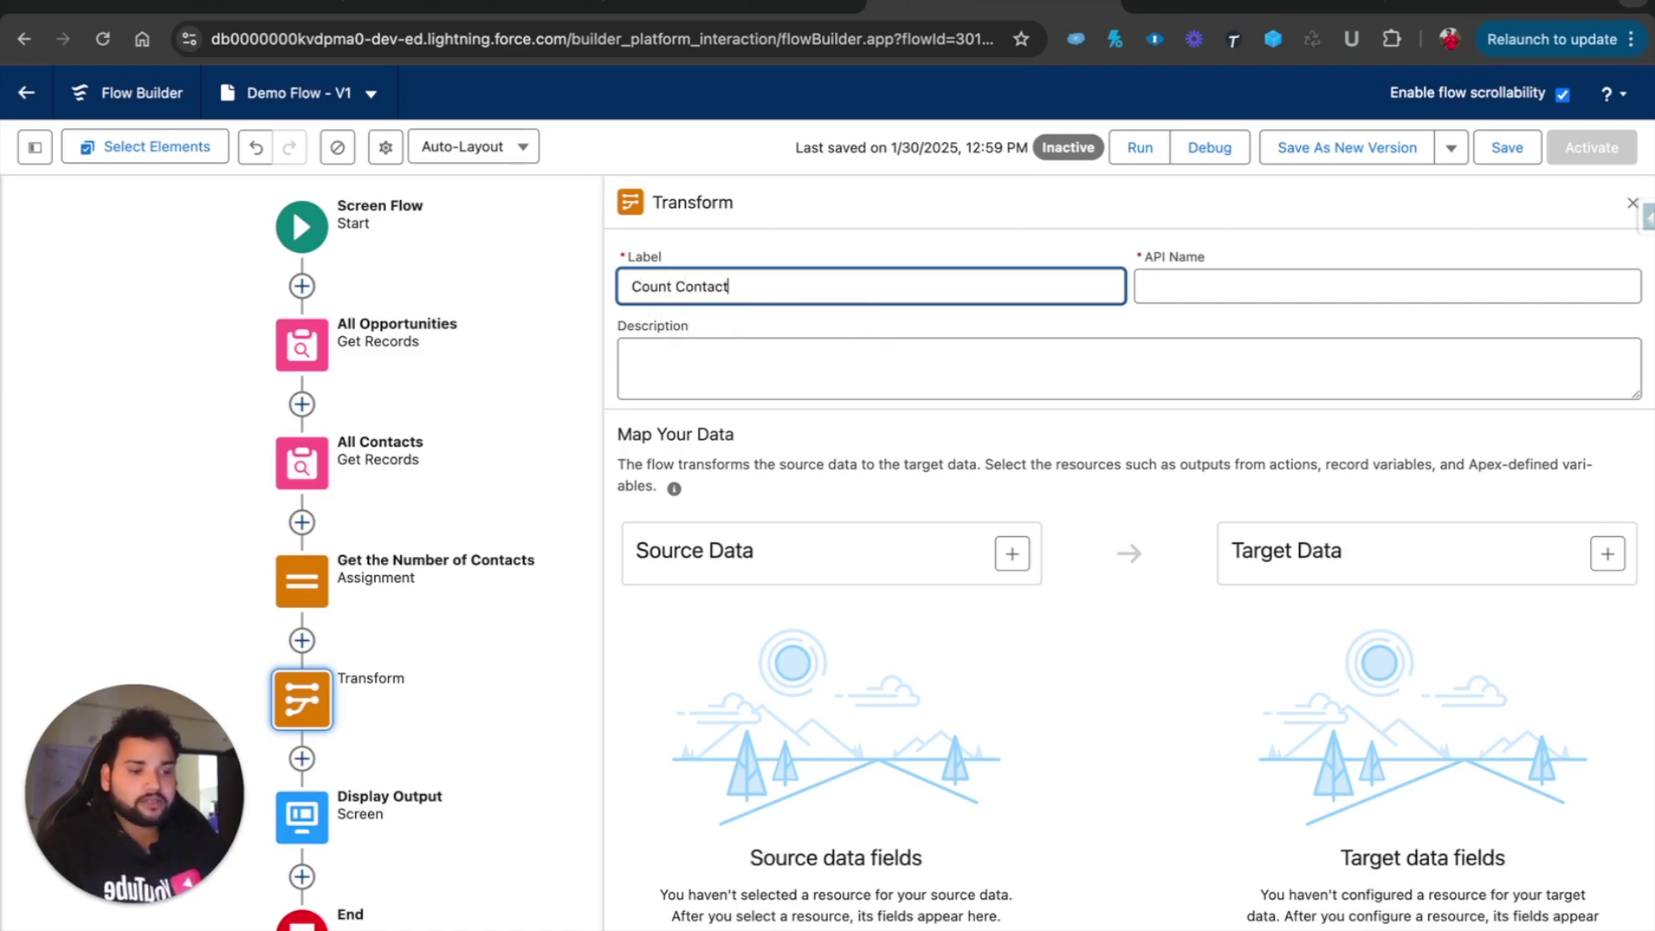
{"action": "left_click", "coordinate": [1199, 286]}
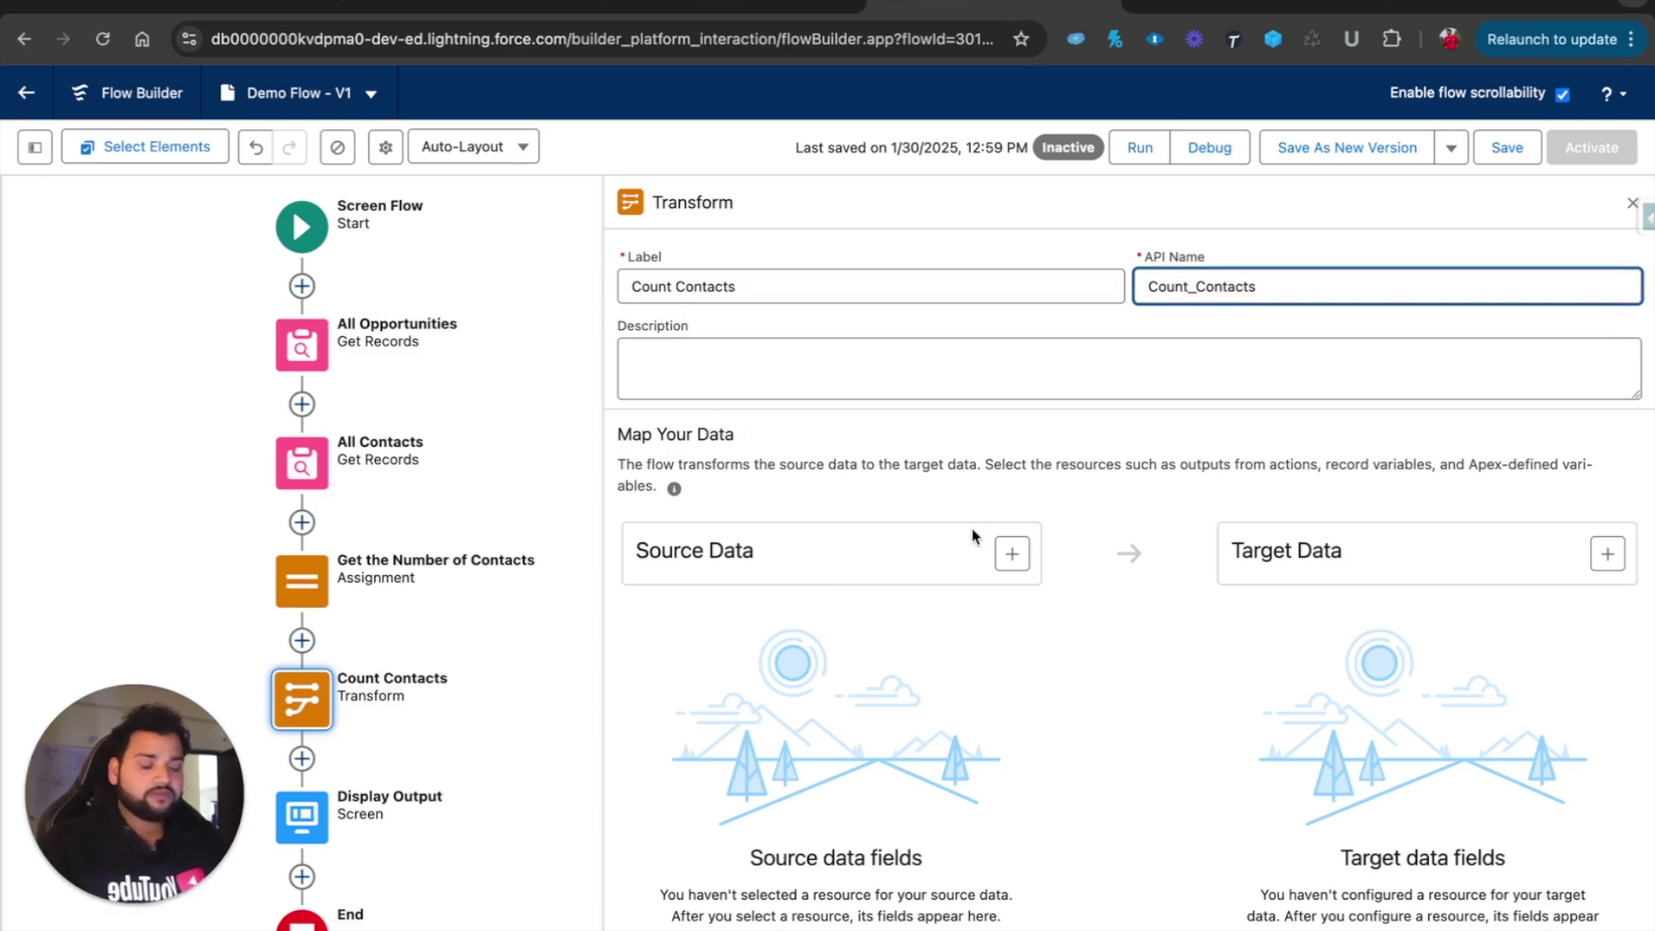
Set the Transform's source data to Contacts from All_Contacts and create a single-value Number resource as its target data
{"action": "left_click", "coordinate": [1012, 553]}
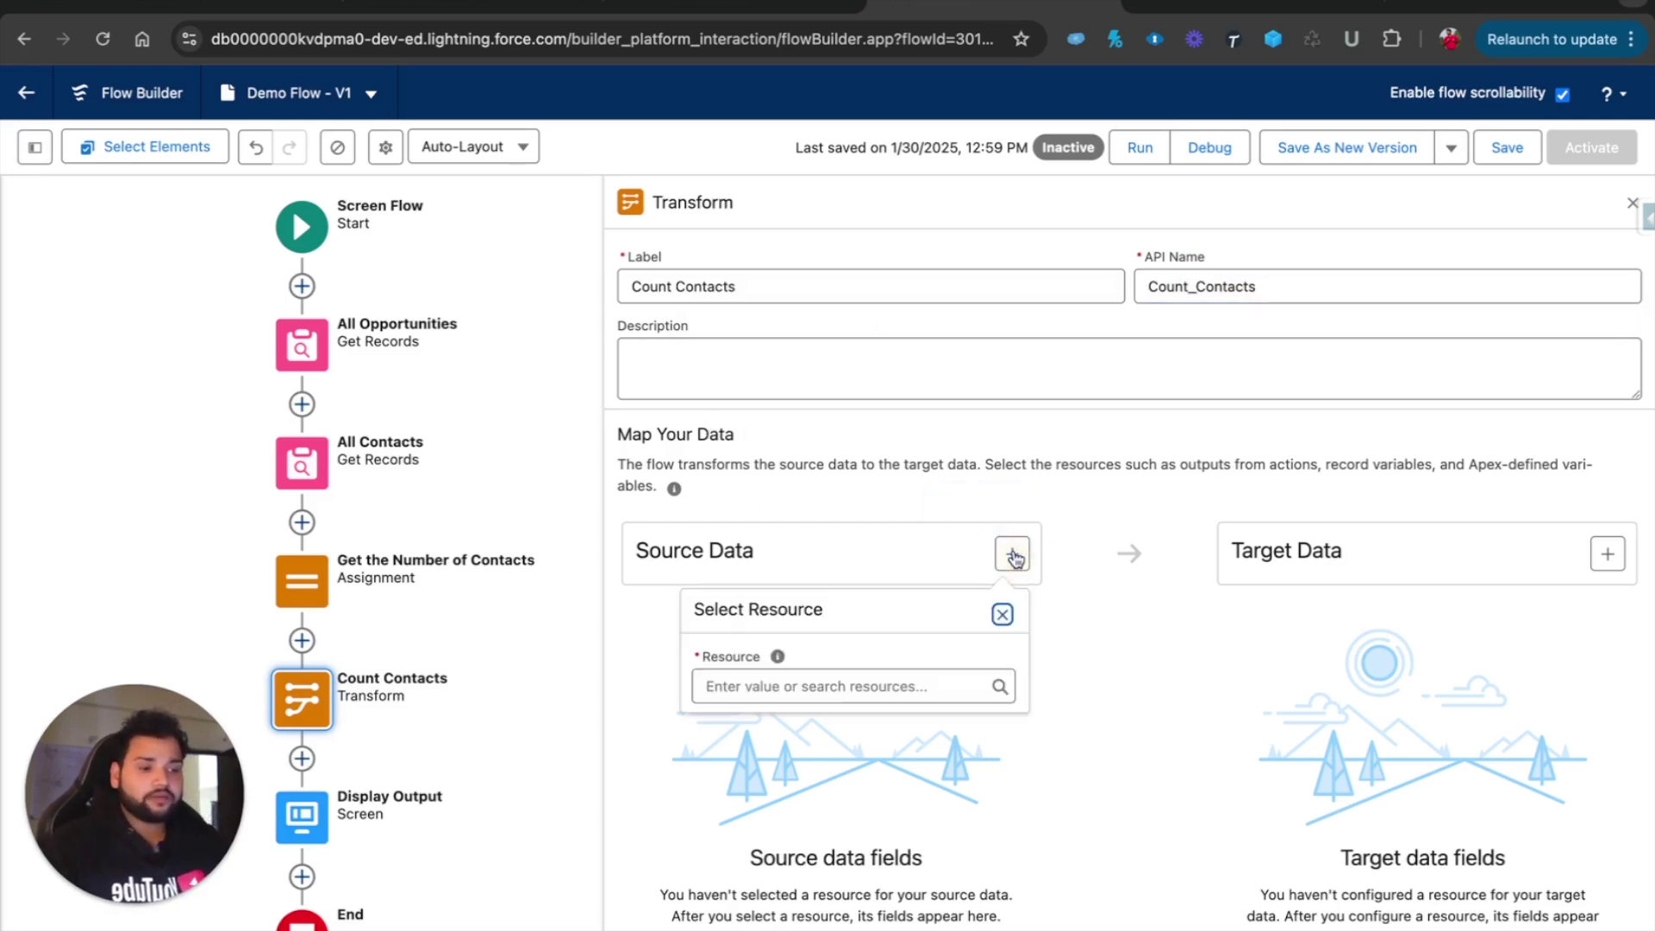
{"action": "left_click", "coordinate": [783, 687]}
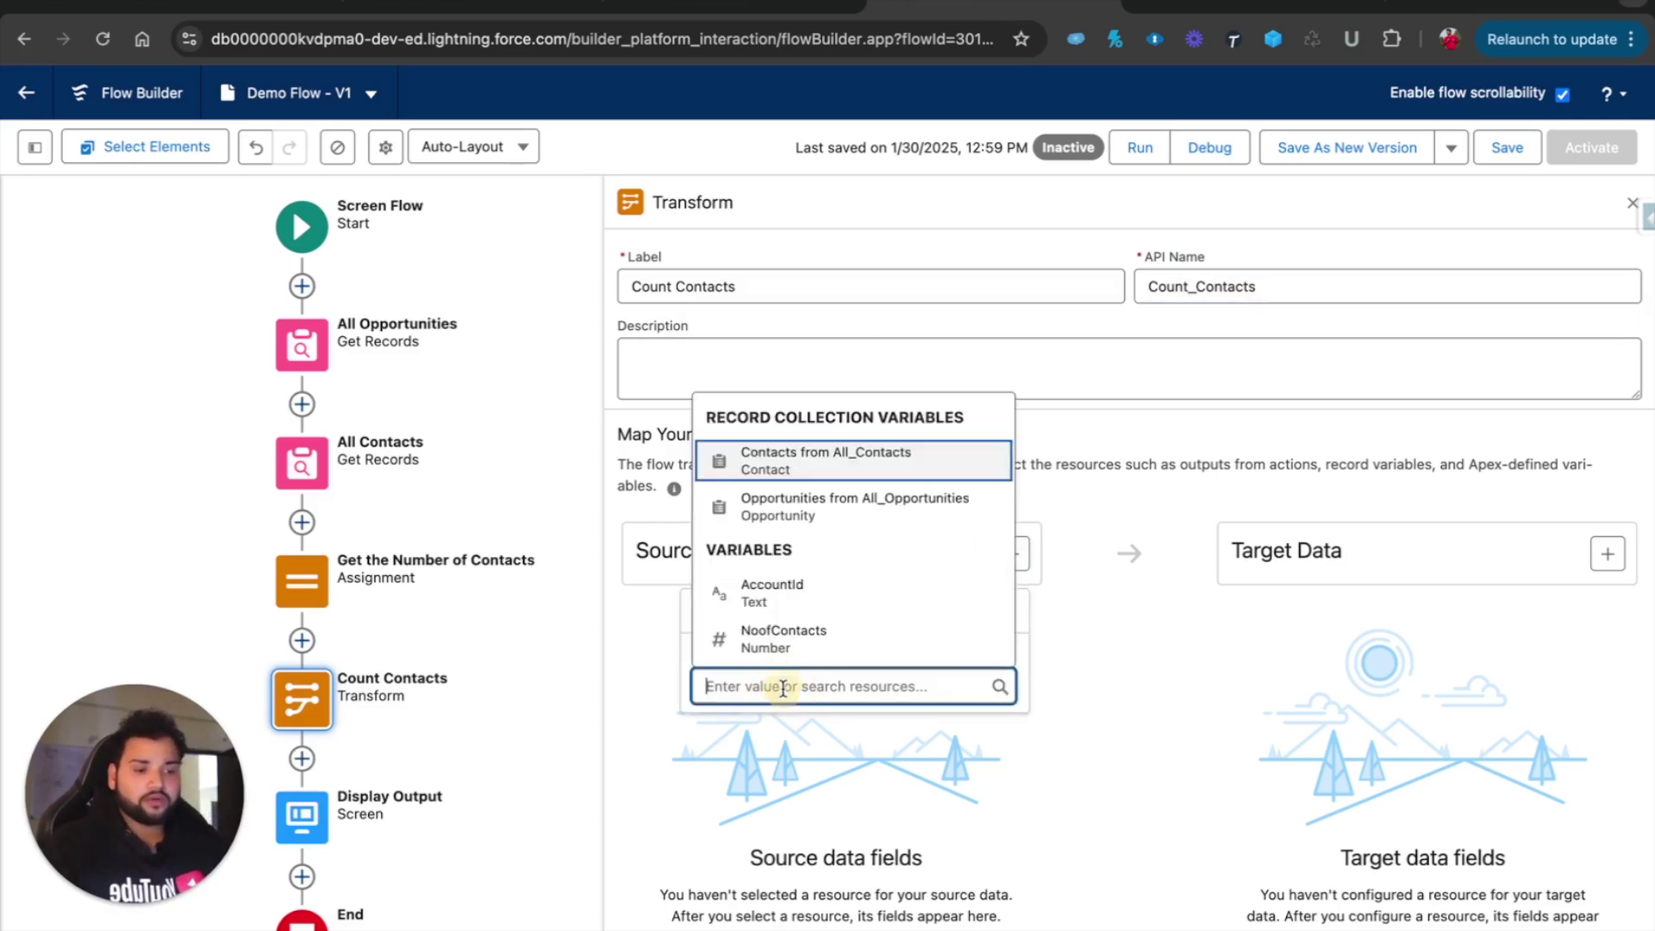
{"action": "left_click", "coordinate": [787, 468]}
{"action": "left_click", "coordinate": [1591, 553]}
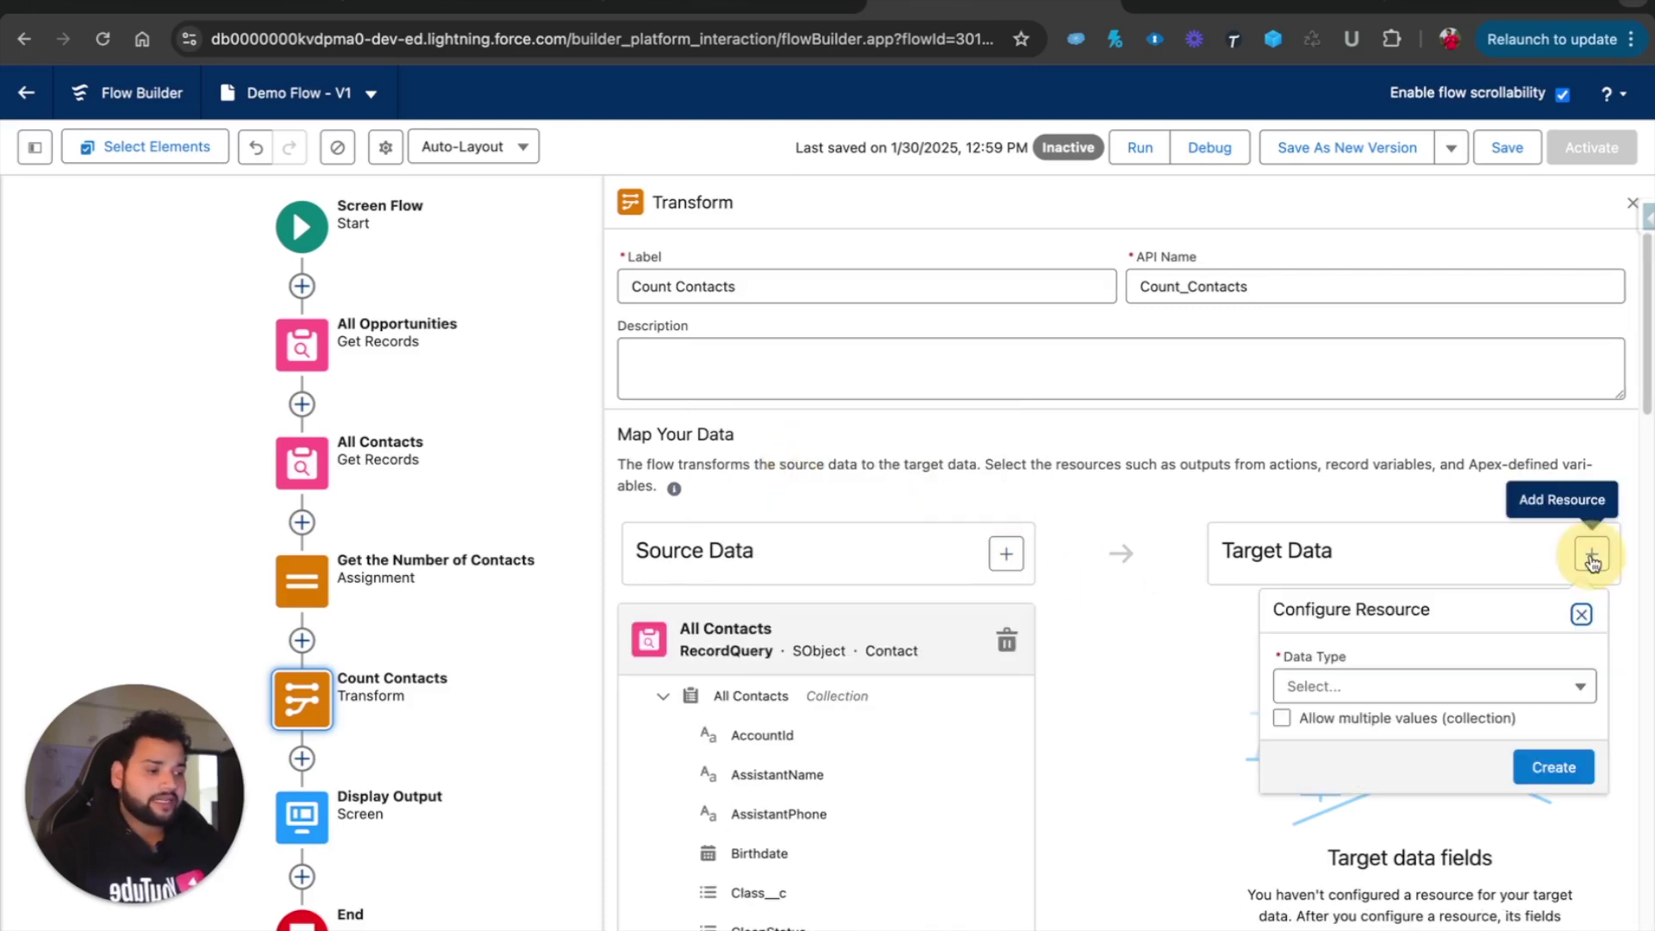
{"action": "left_click", "coordinate": [1326, 685]}
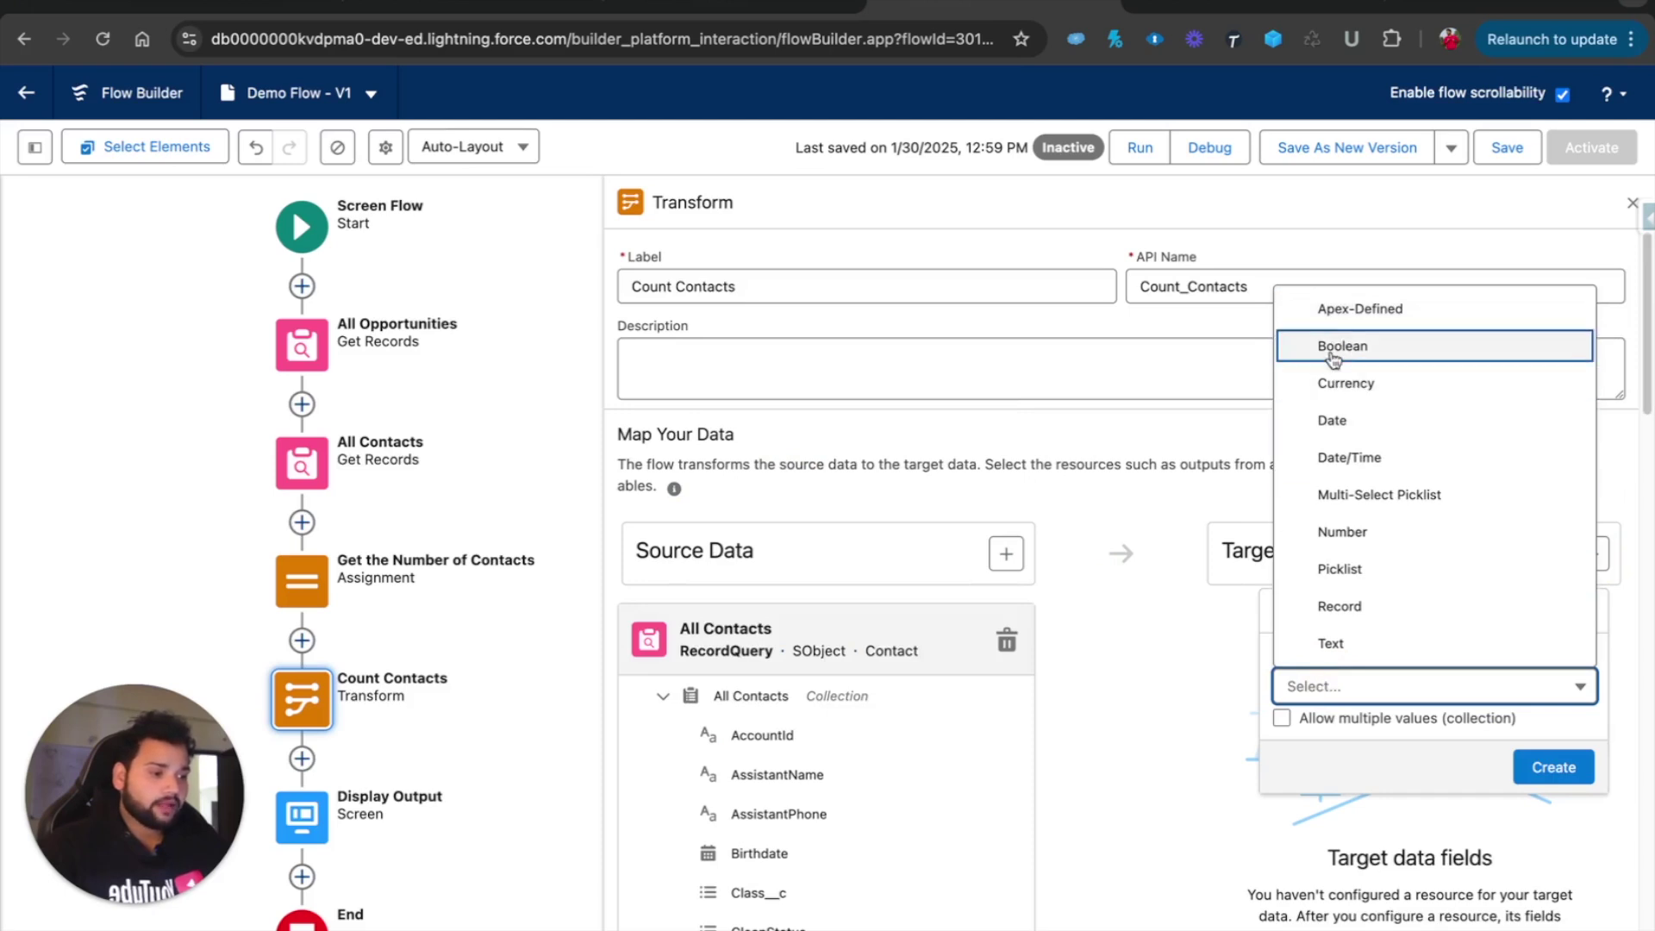
{"action": "left_click", "coordinate": [1348, 532]}
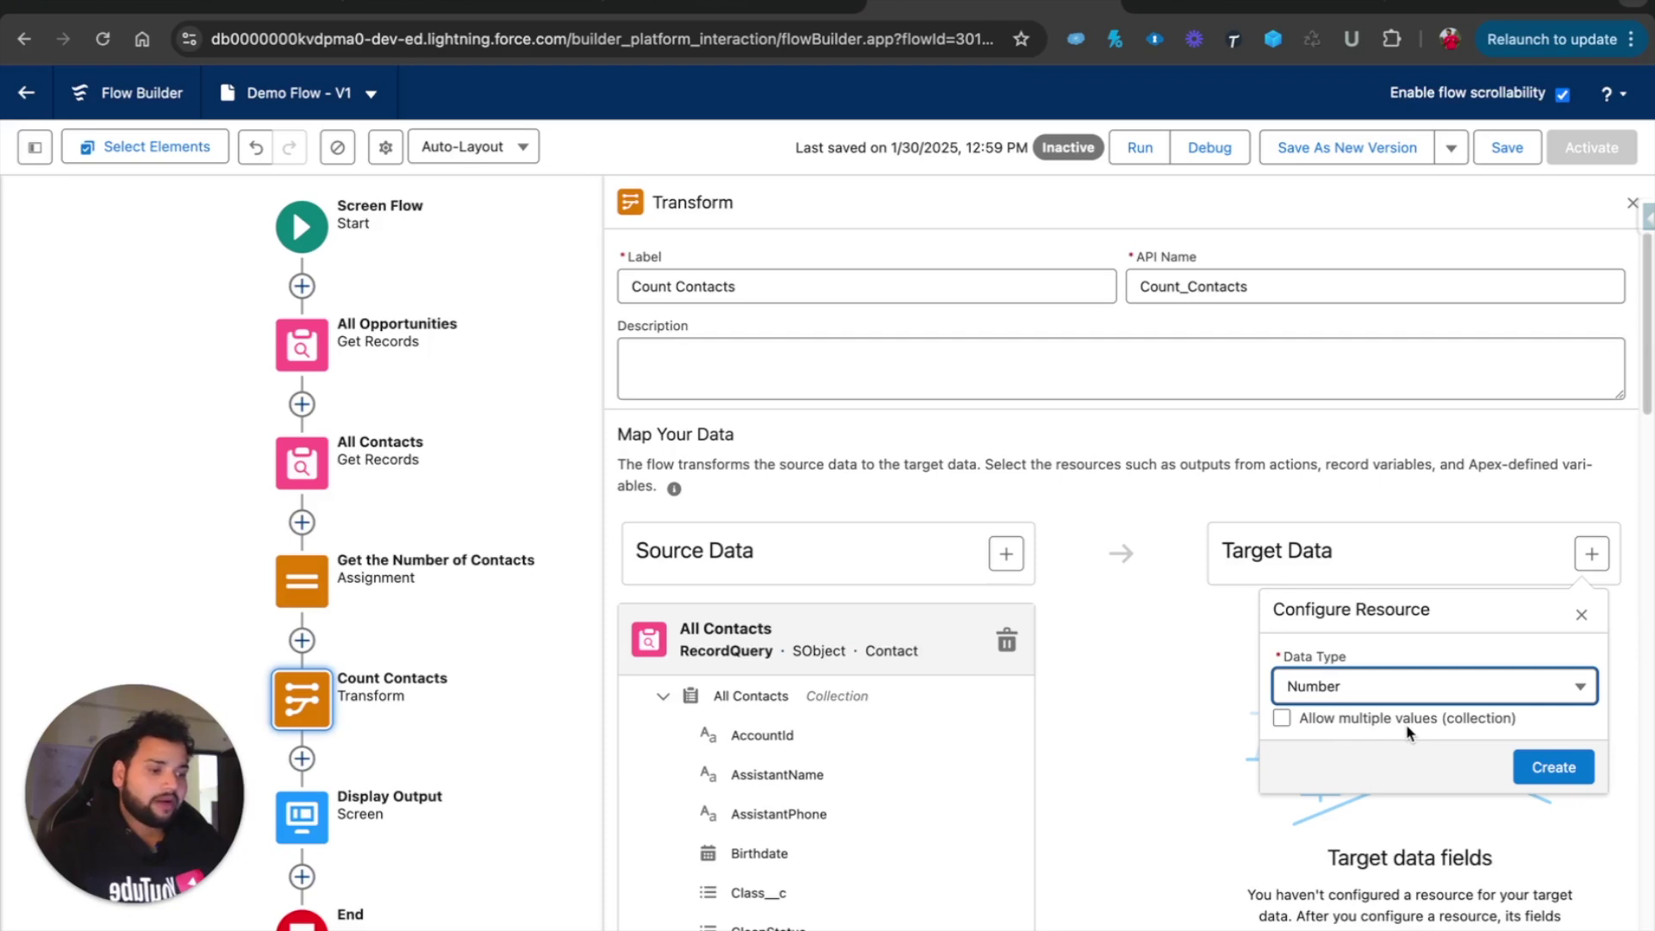
{"action": "left_click", "coordinate": [1552, 767]}
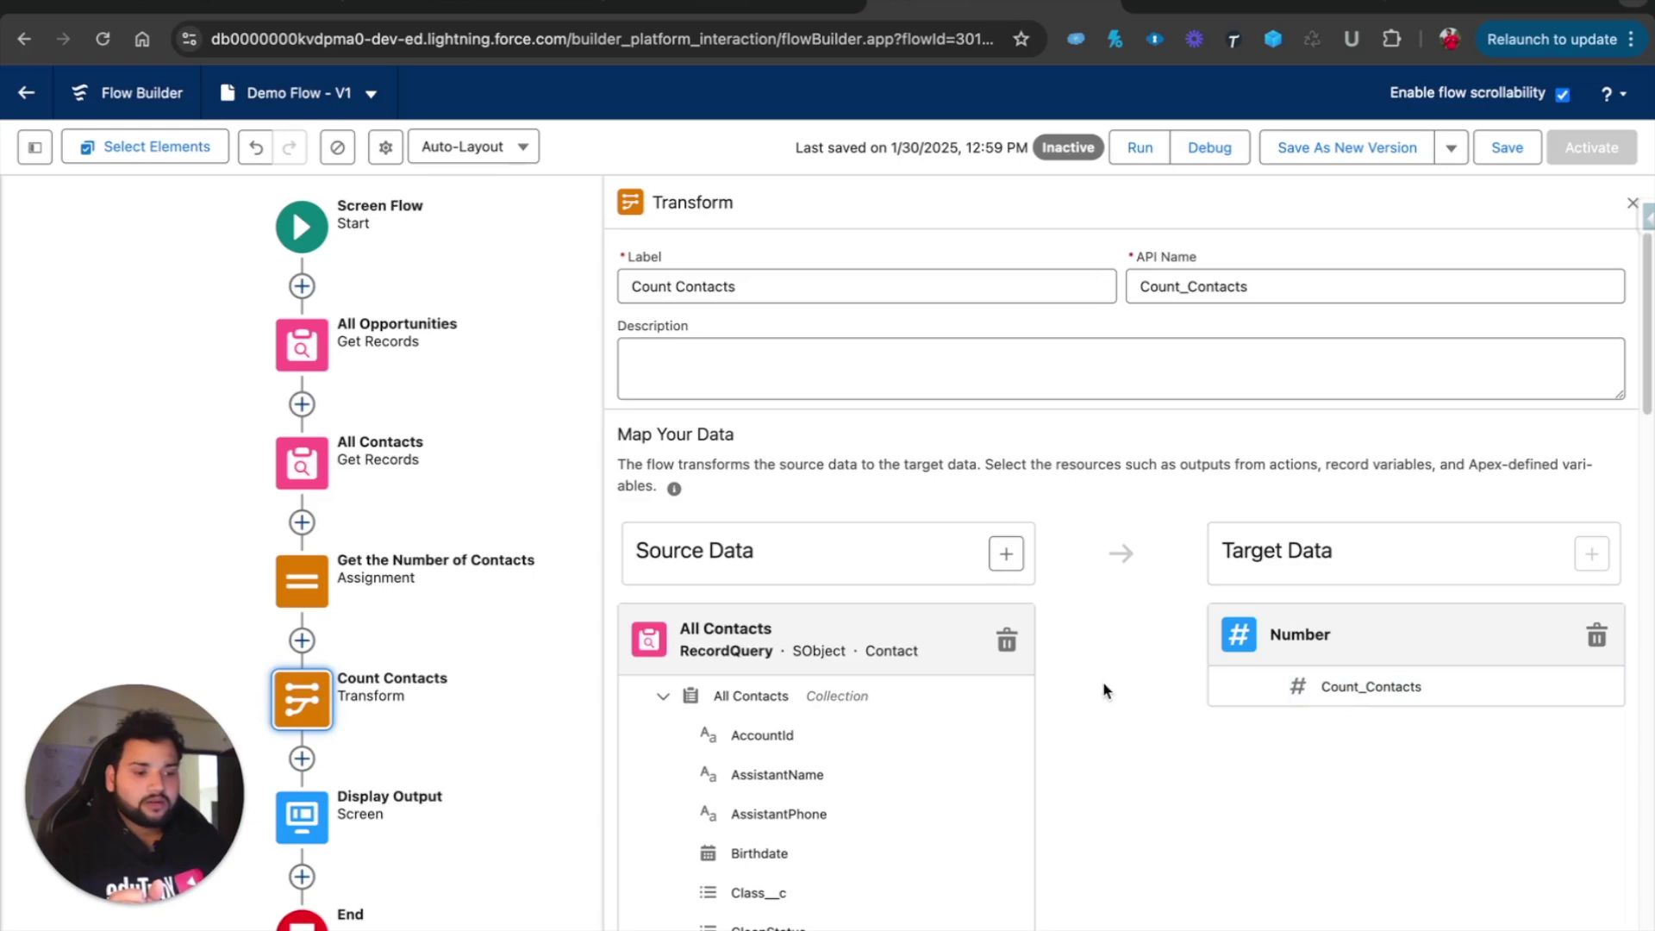
Compare the Count Contacts Transform's source fields and target with the settings of the Get the Number of Contacts assignment
{"action": "scroll", "coordinate": [912, 620], "scroll_direction": "down", "scroll_amount": 2}
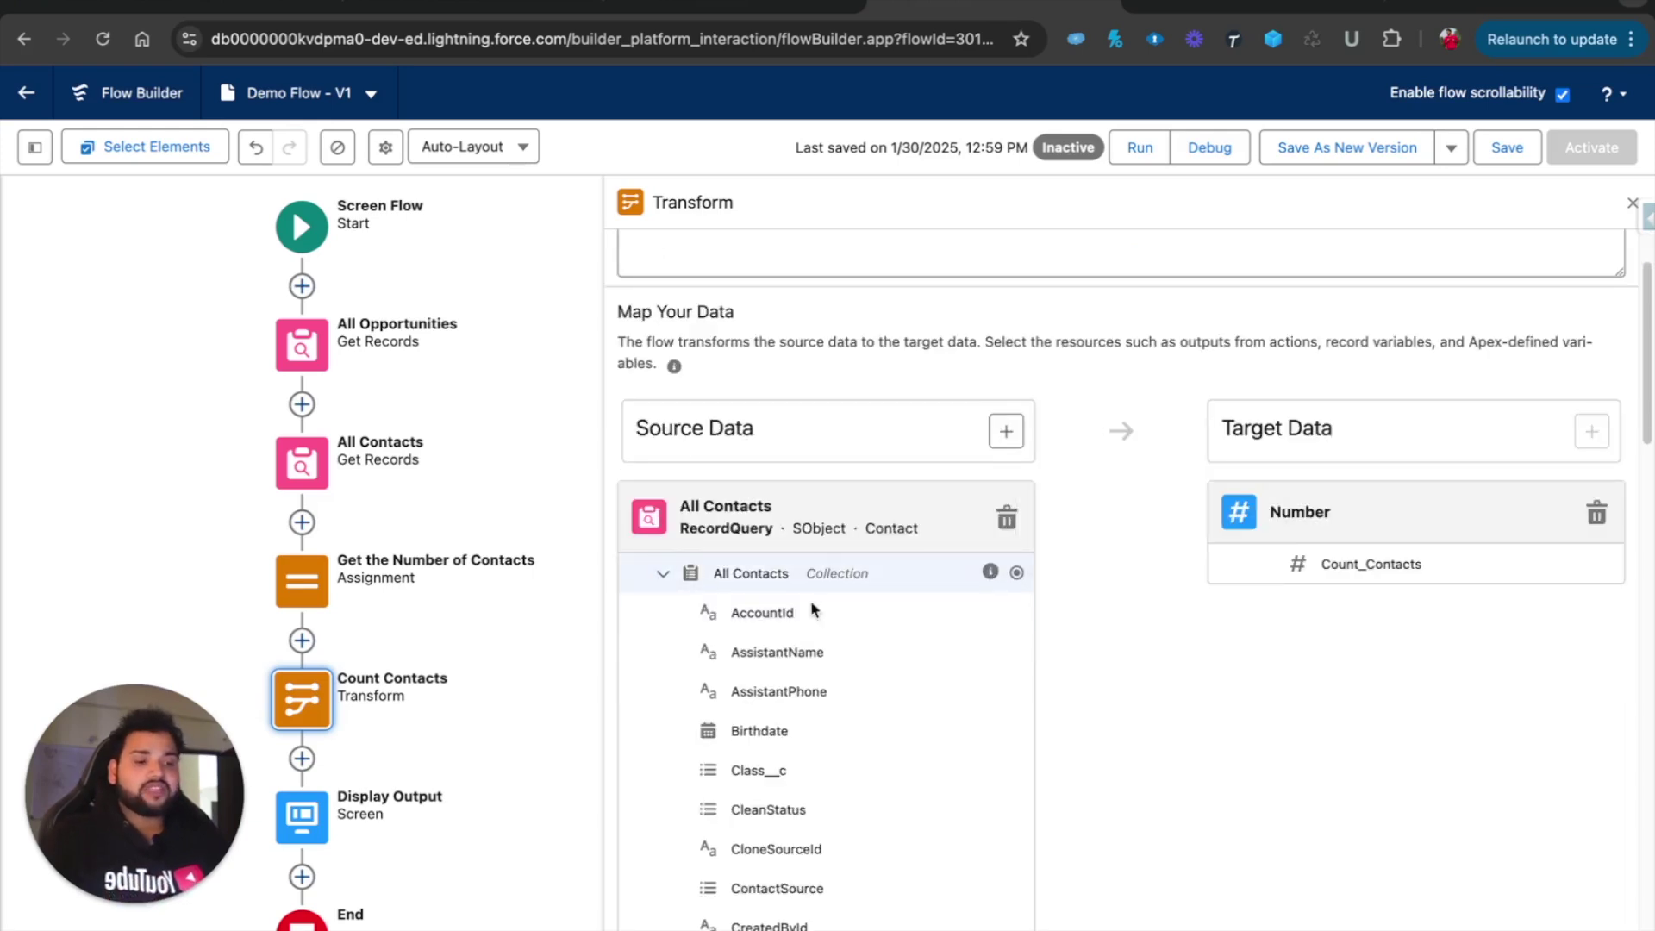
{"action": "left_click", "coordinate": [1016, 651]}
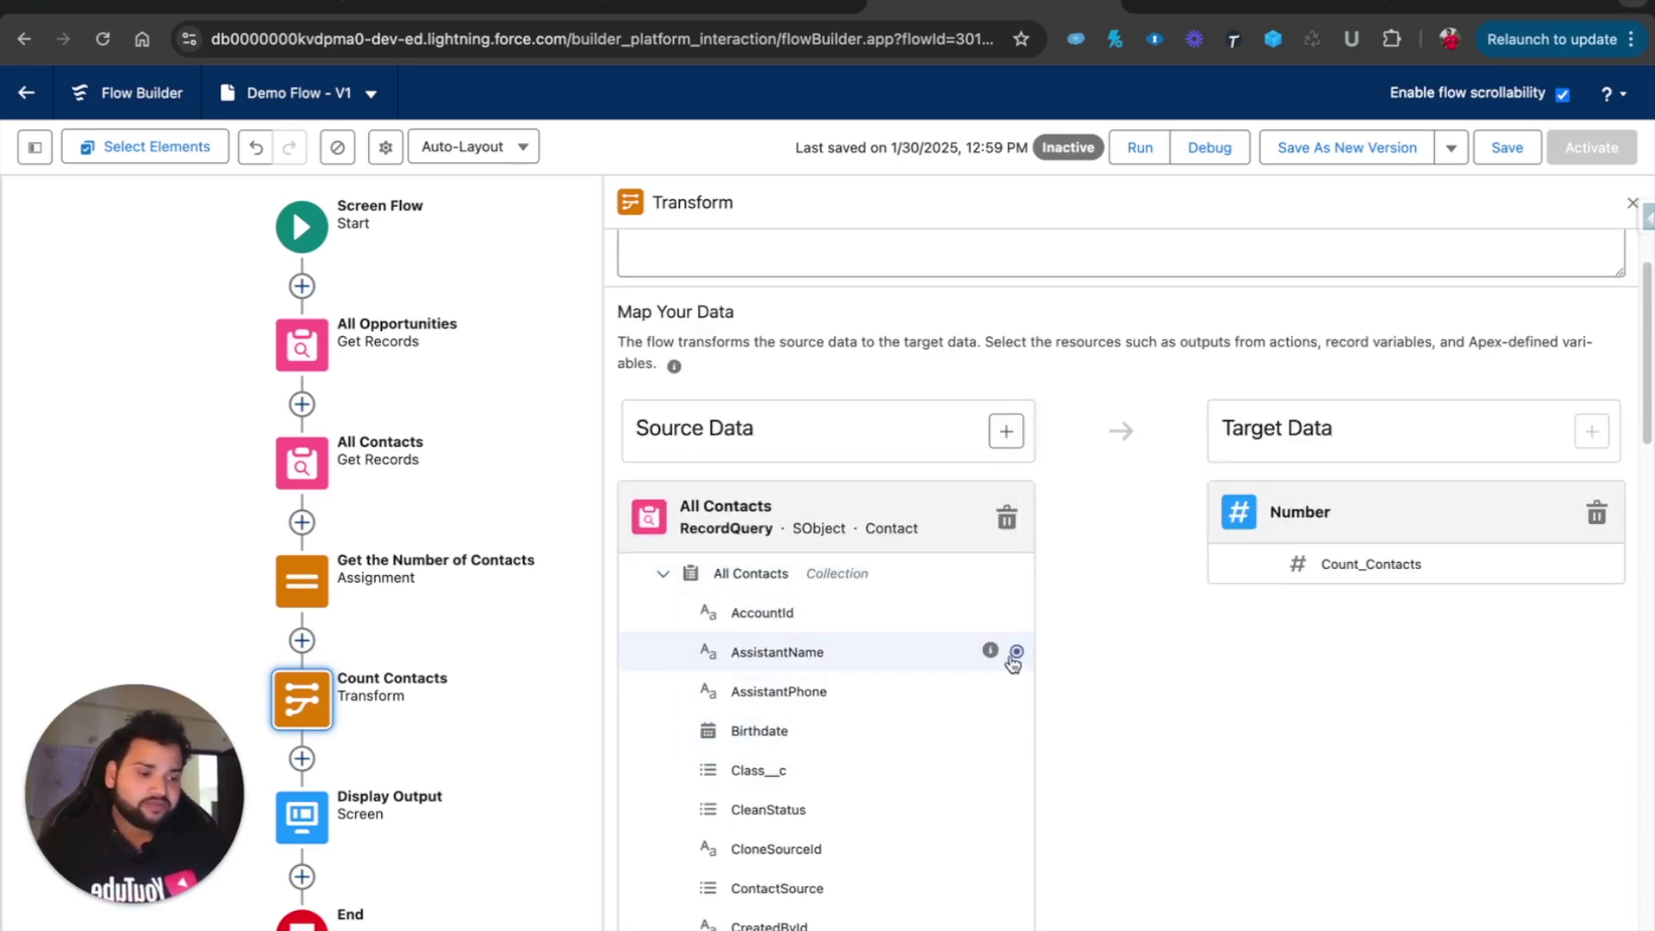
{"action": "left_click", "coordinate": [1016, 653]}
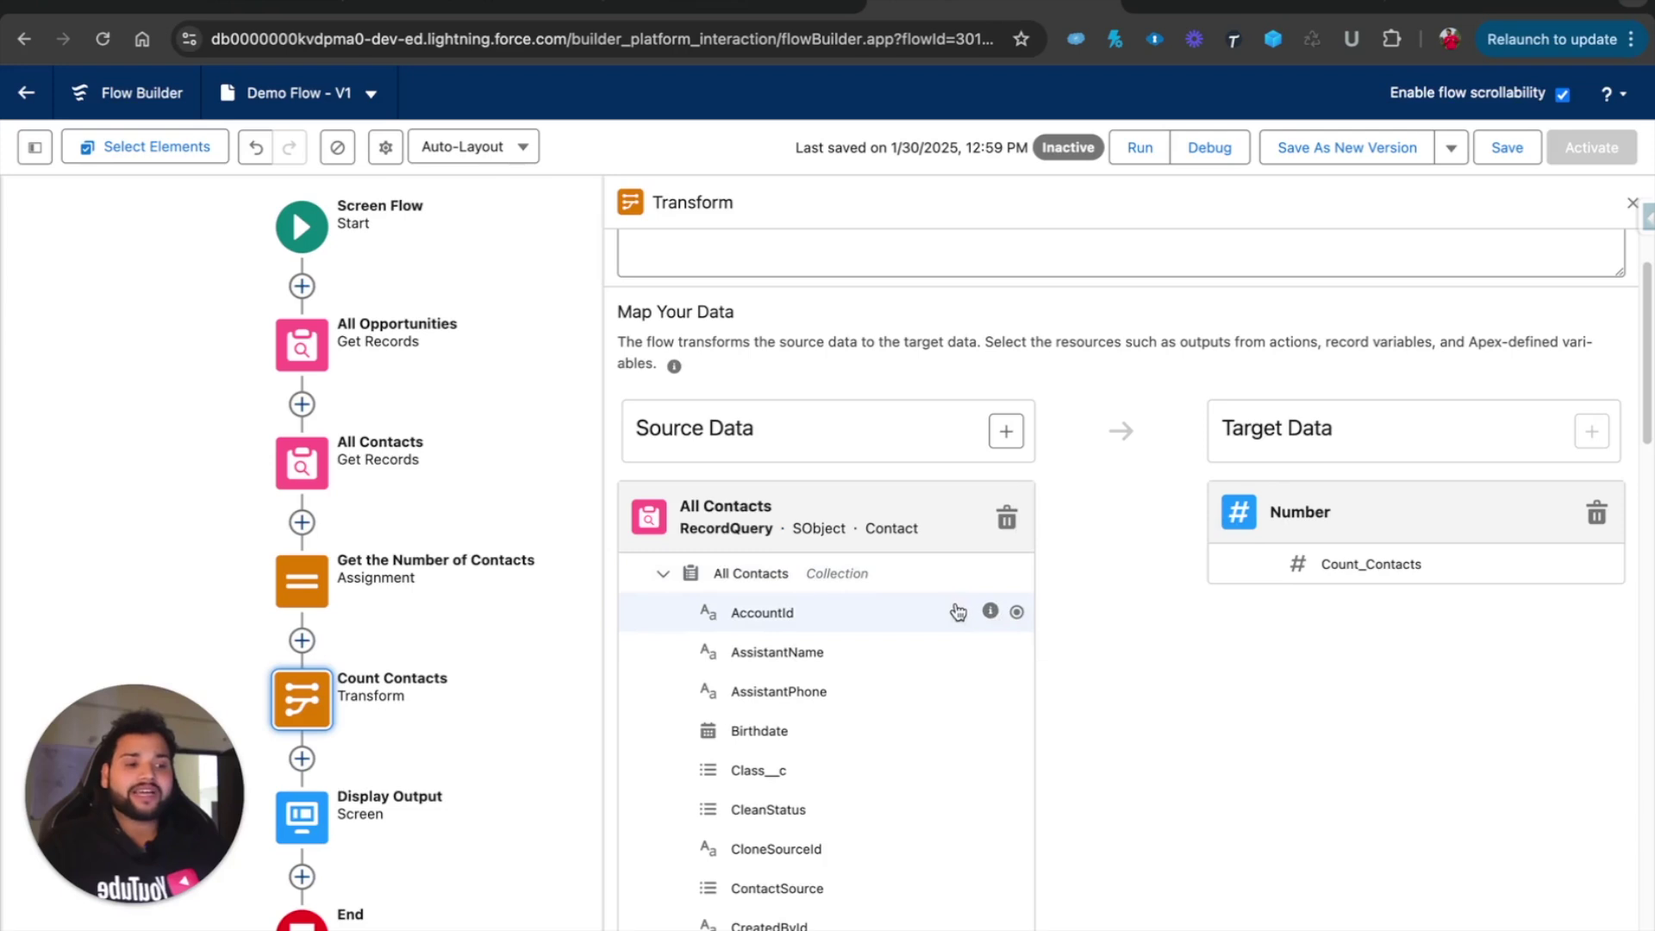
{"action": "left_click", "coordinate": [312, 583]}
{"action": "left_click", "coordinate": [302, 798]}
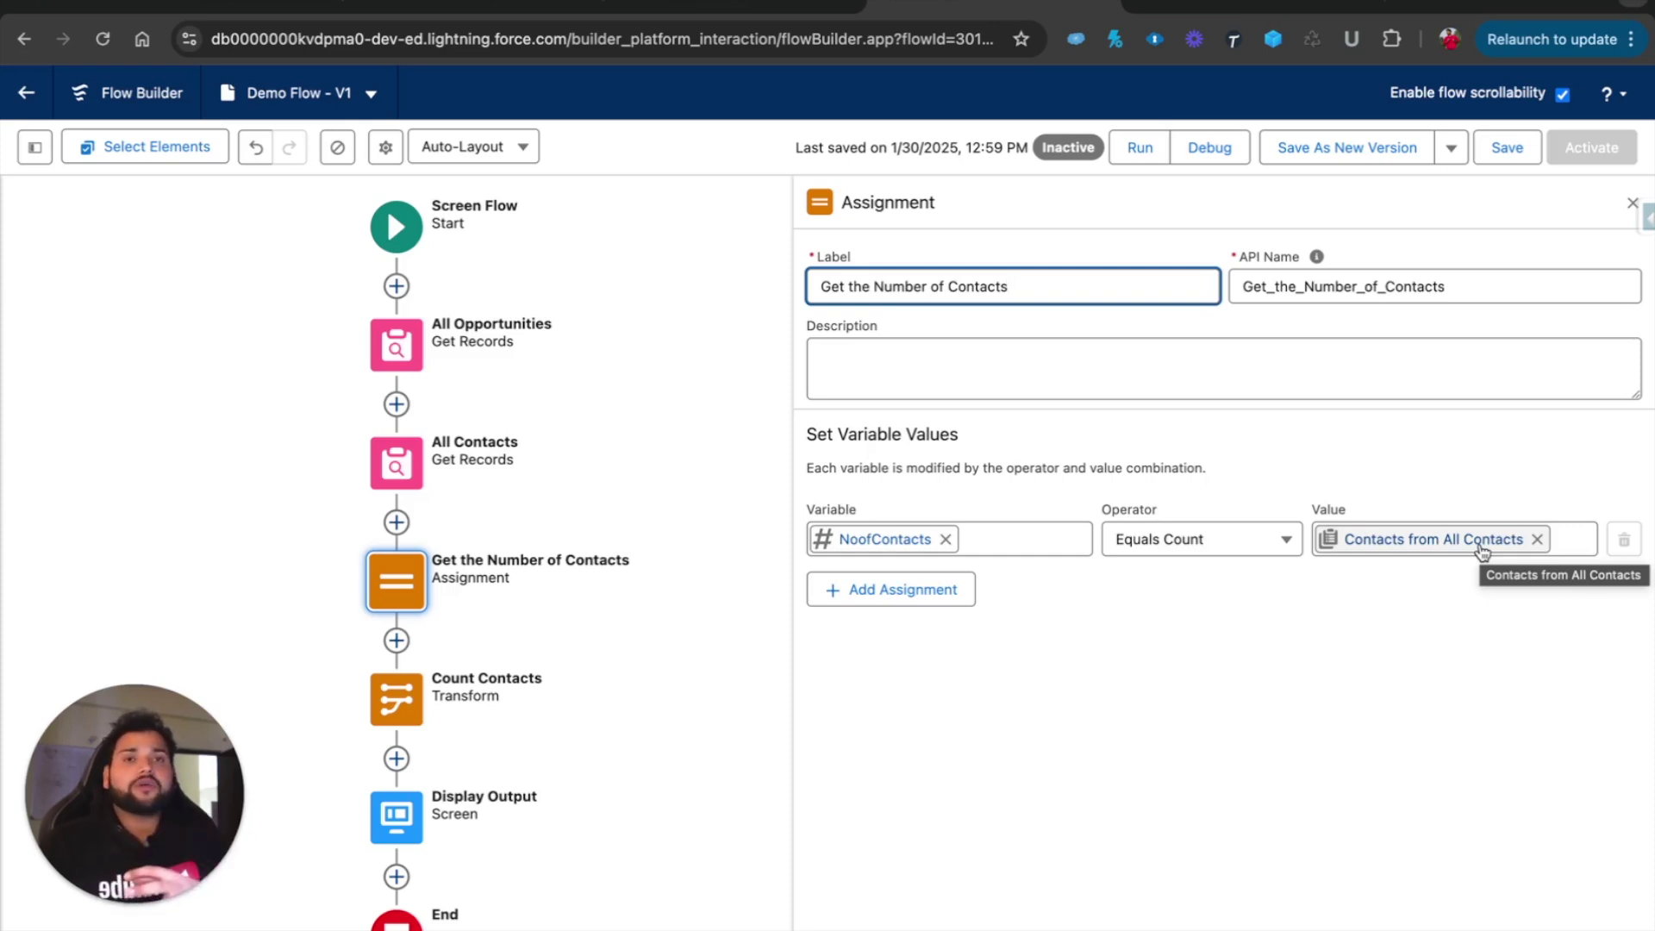
{"action": "left_click", "coordinate": [414, 703]}
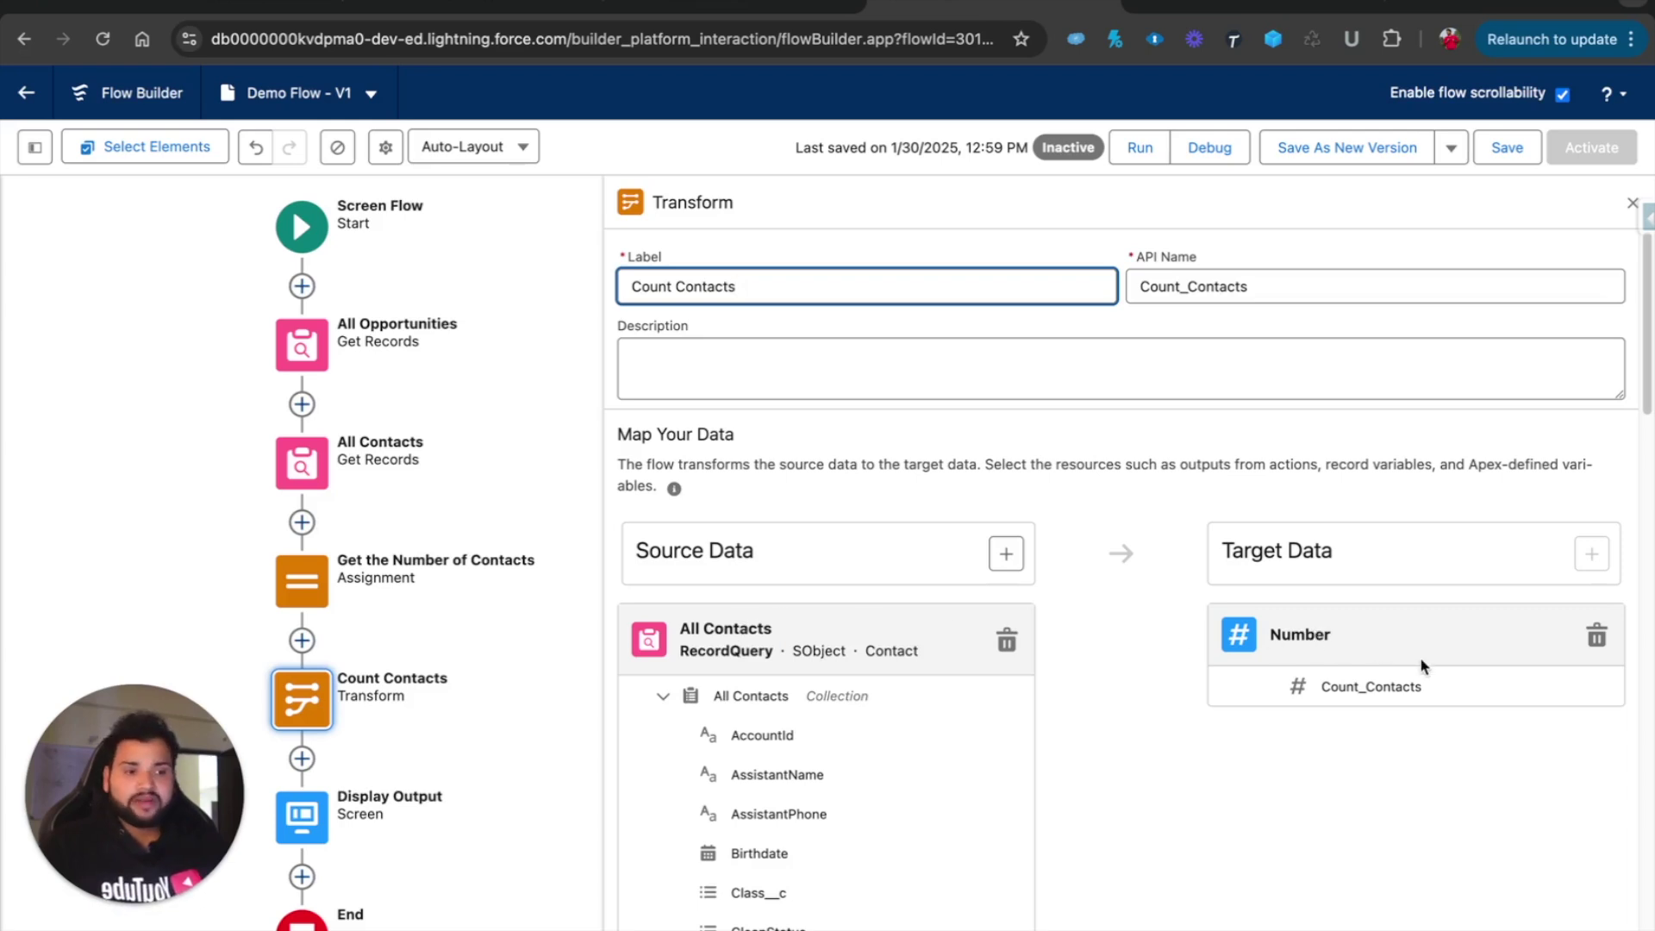
Map the All Contacts collection to Count_Contacts with a Count aggregate and return to the Count Contacts Transform's data mapping
{"action": "mouse_move", "coordinate": [815, 714]}
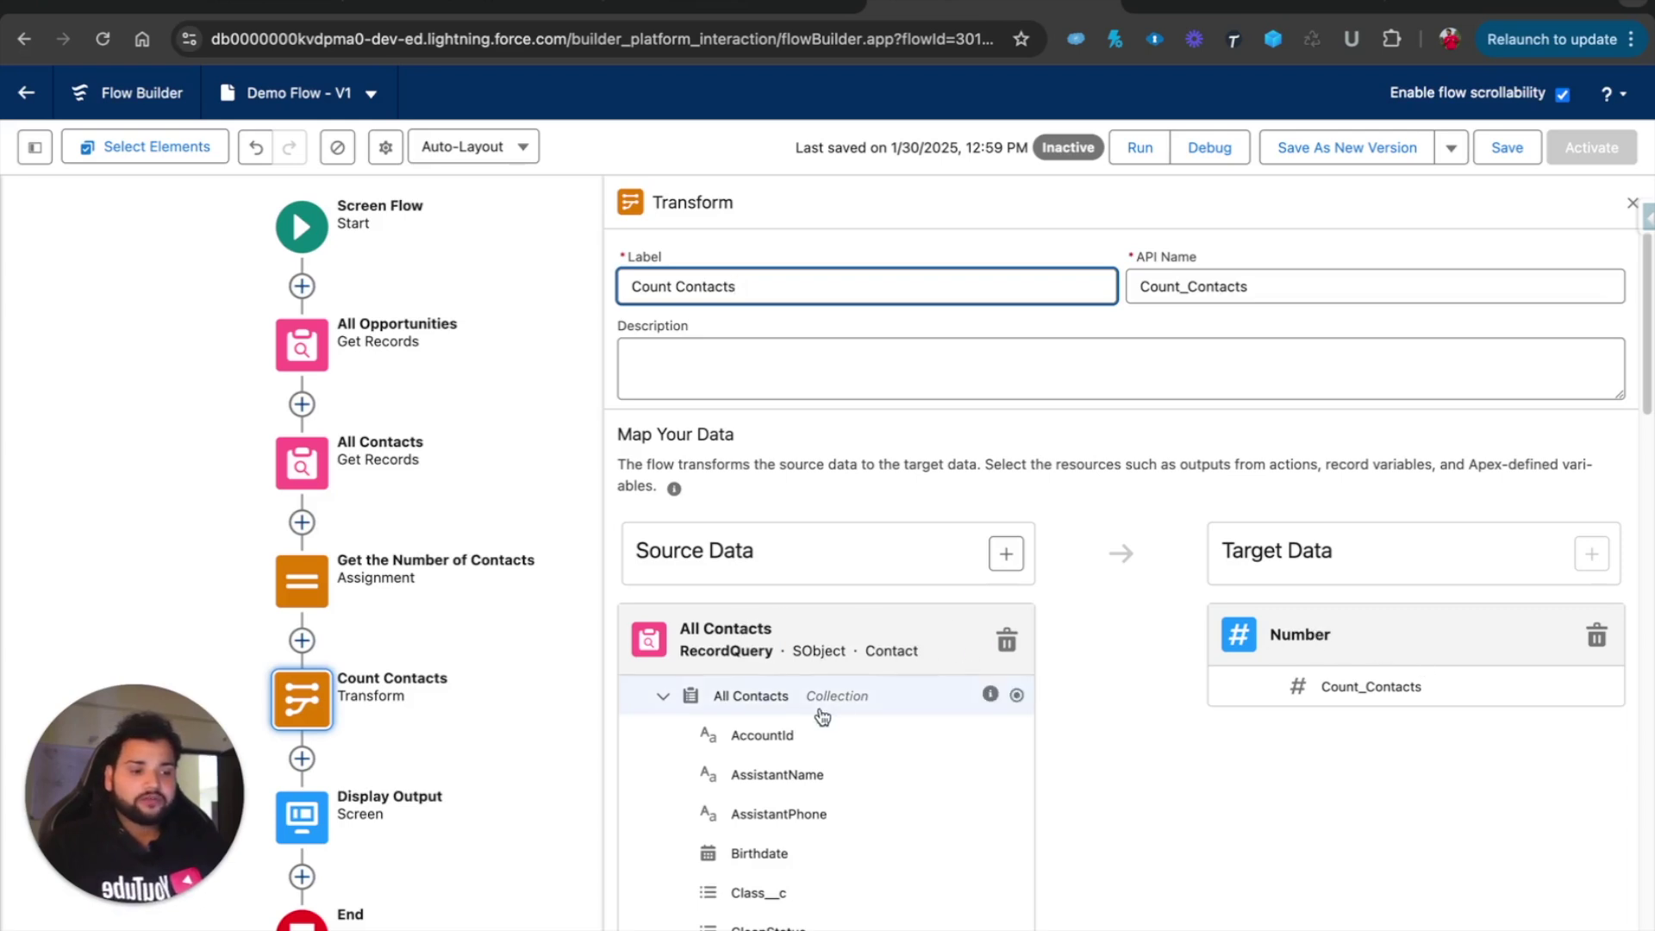
{"action": "left_click_drag", "start_coordinate": [1017, 698], "coordinate": [1221, 688]}
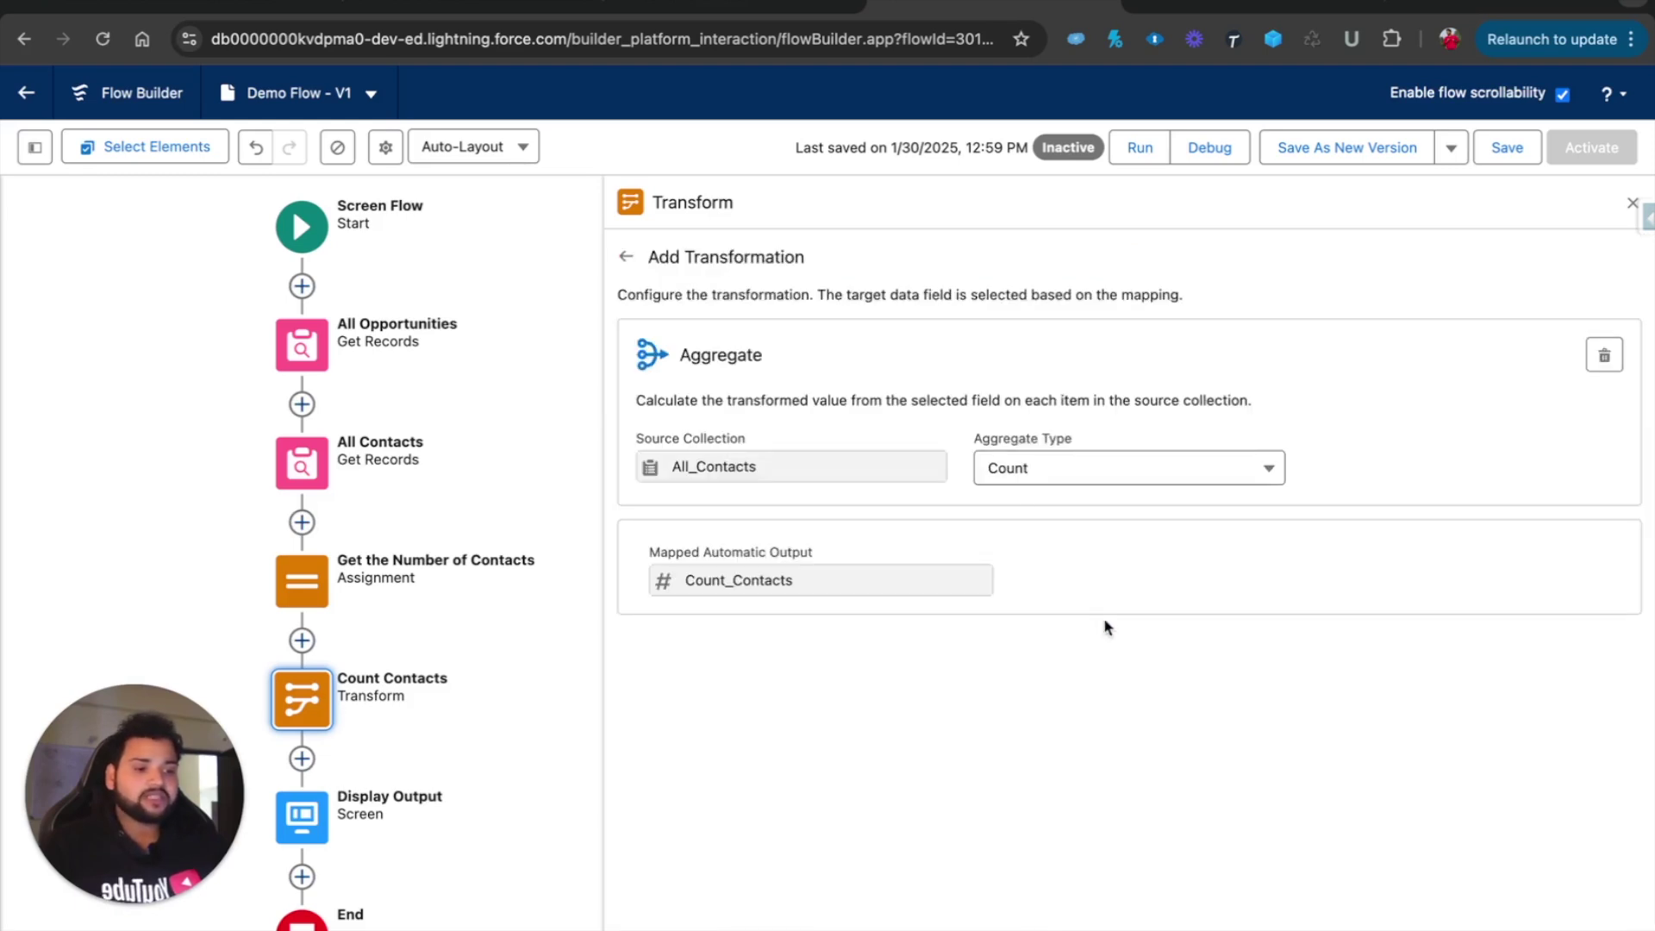
{"action": "left_click_drag", "start_coordinate": [990, 439], "coordinate": [1074, 436]}
{"action": "left_click", "coordinate": [1069, 467]}
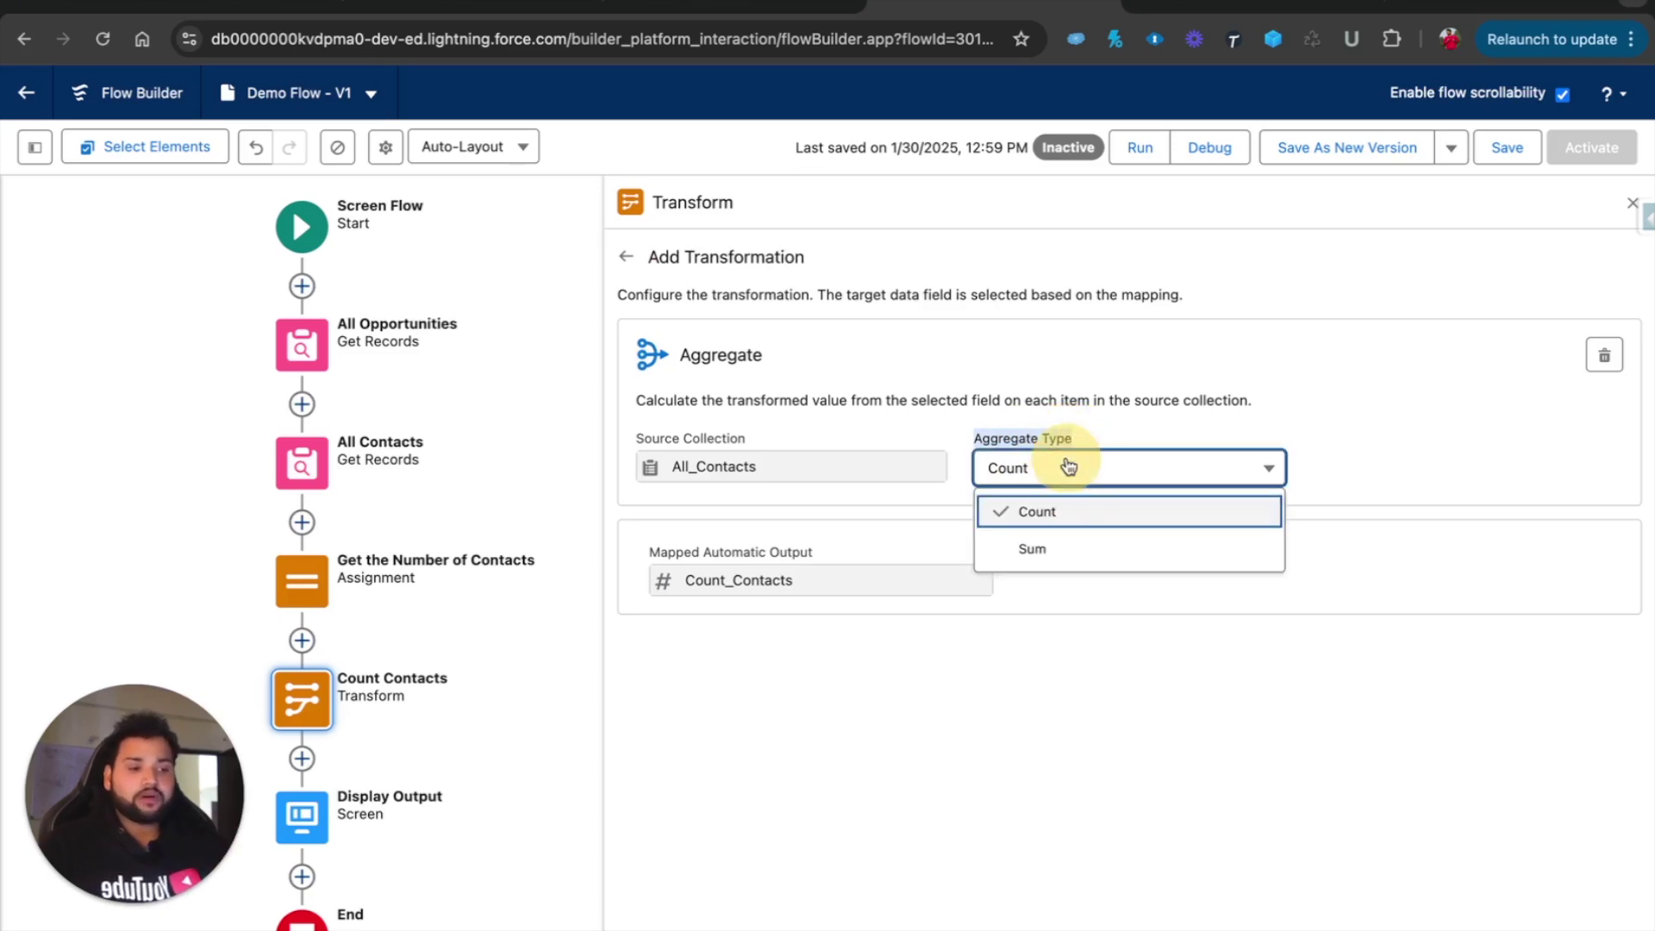
{"action": "left_click", "coordinate": [1035, 511]}
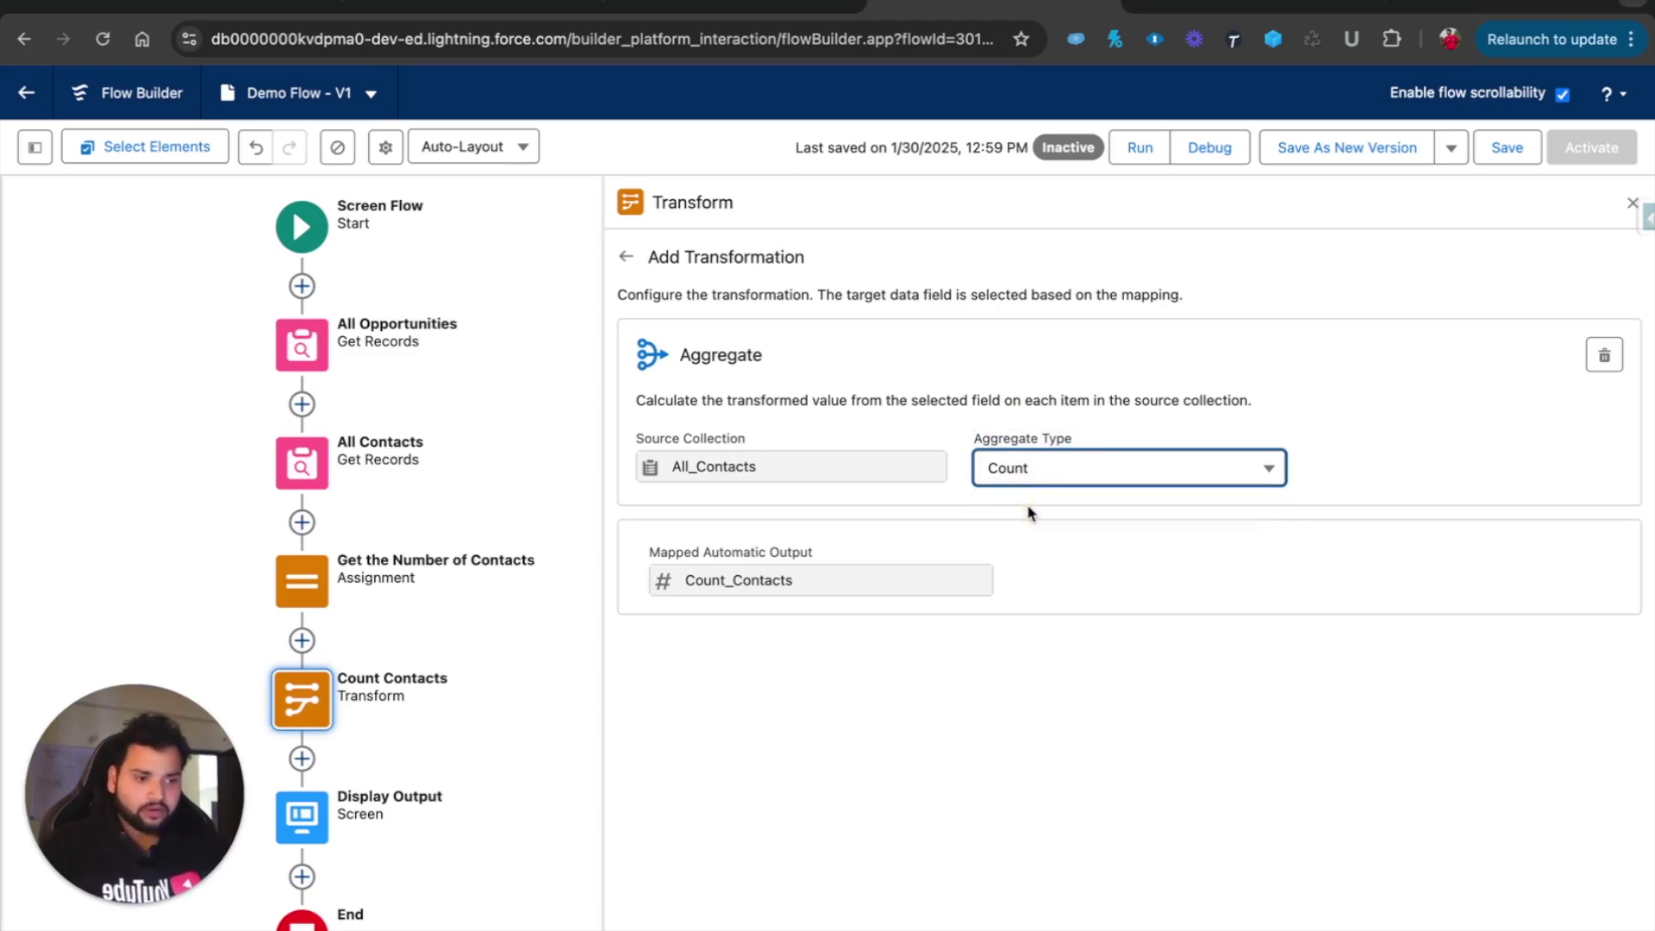
{"action": "left_click", "coordinate": [627, 256]}
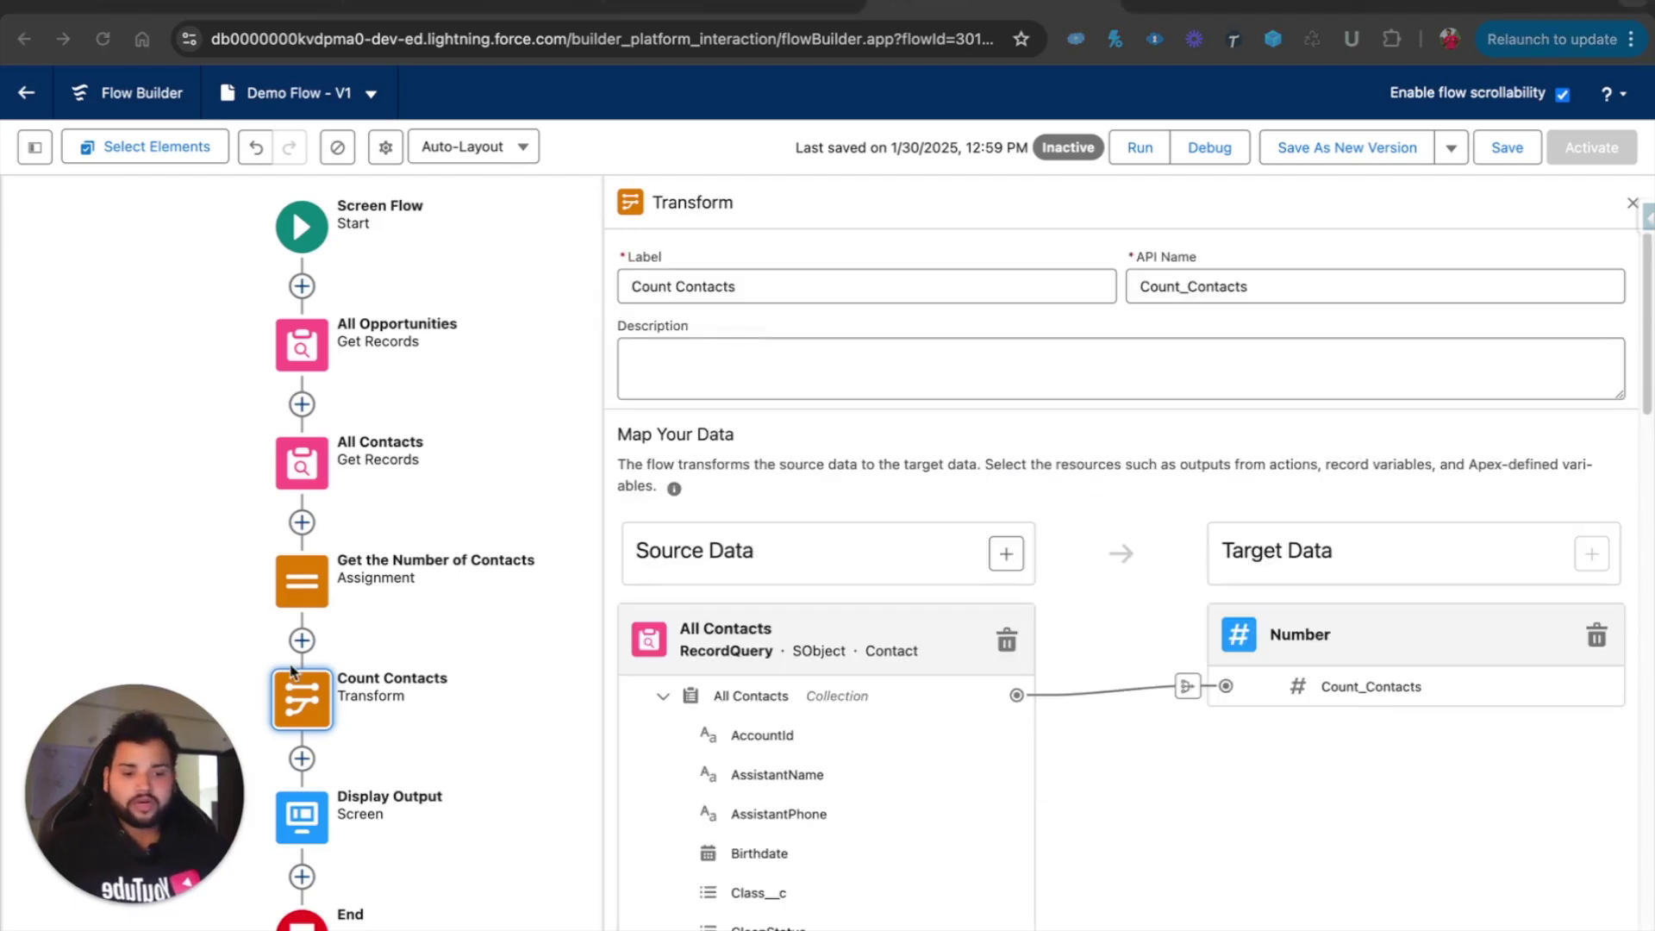
Delete the Get the Number of Contacts assignment from the flow
{"action": "left_click", "coordinate": [303, 592]}
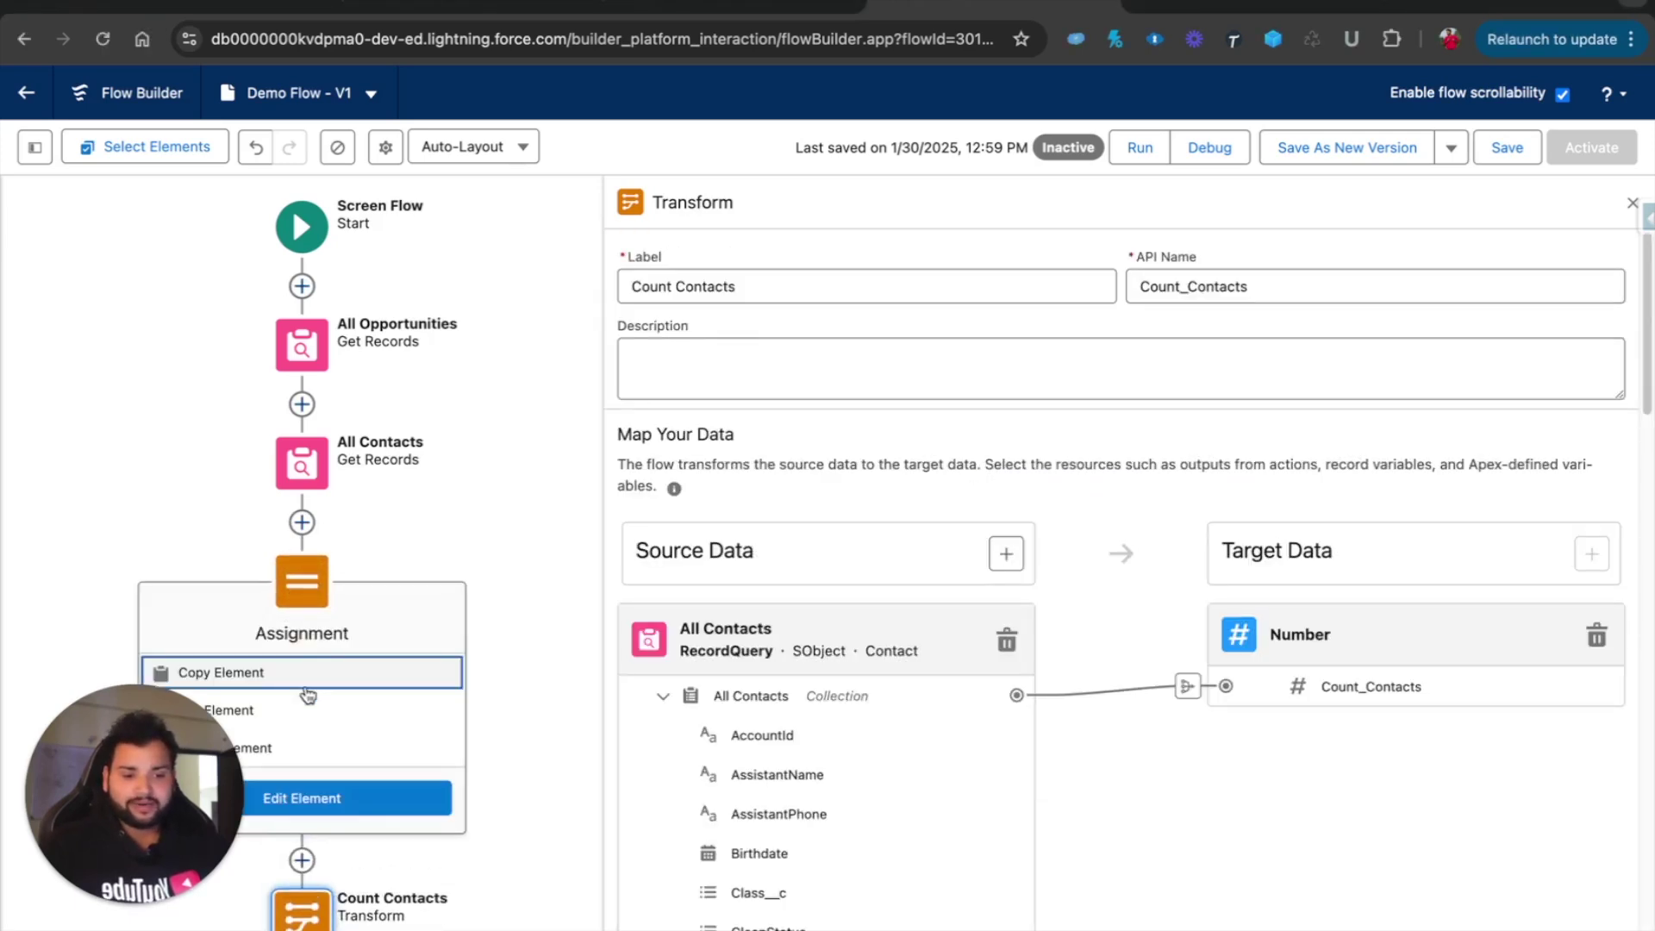
{"action": "left_click", "coordinate": [325, 747]}
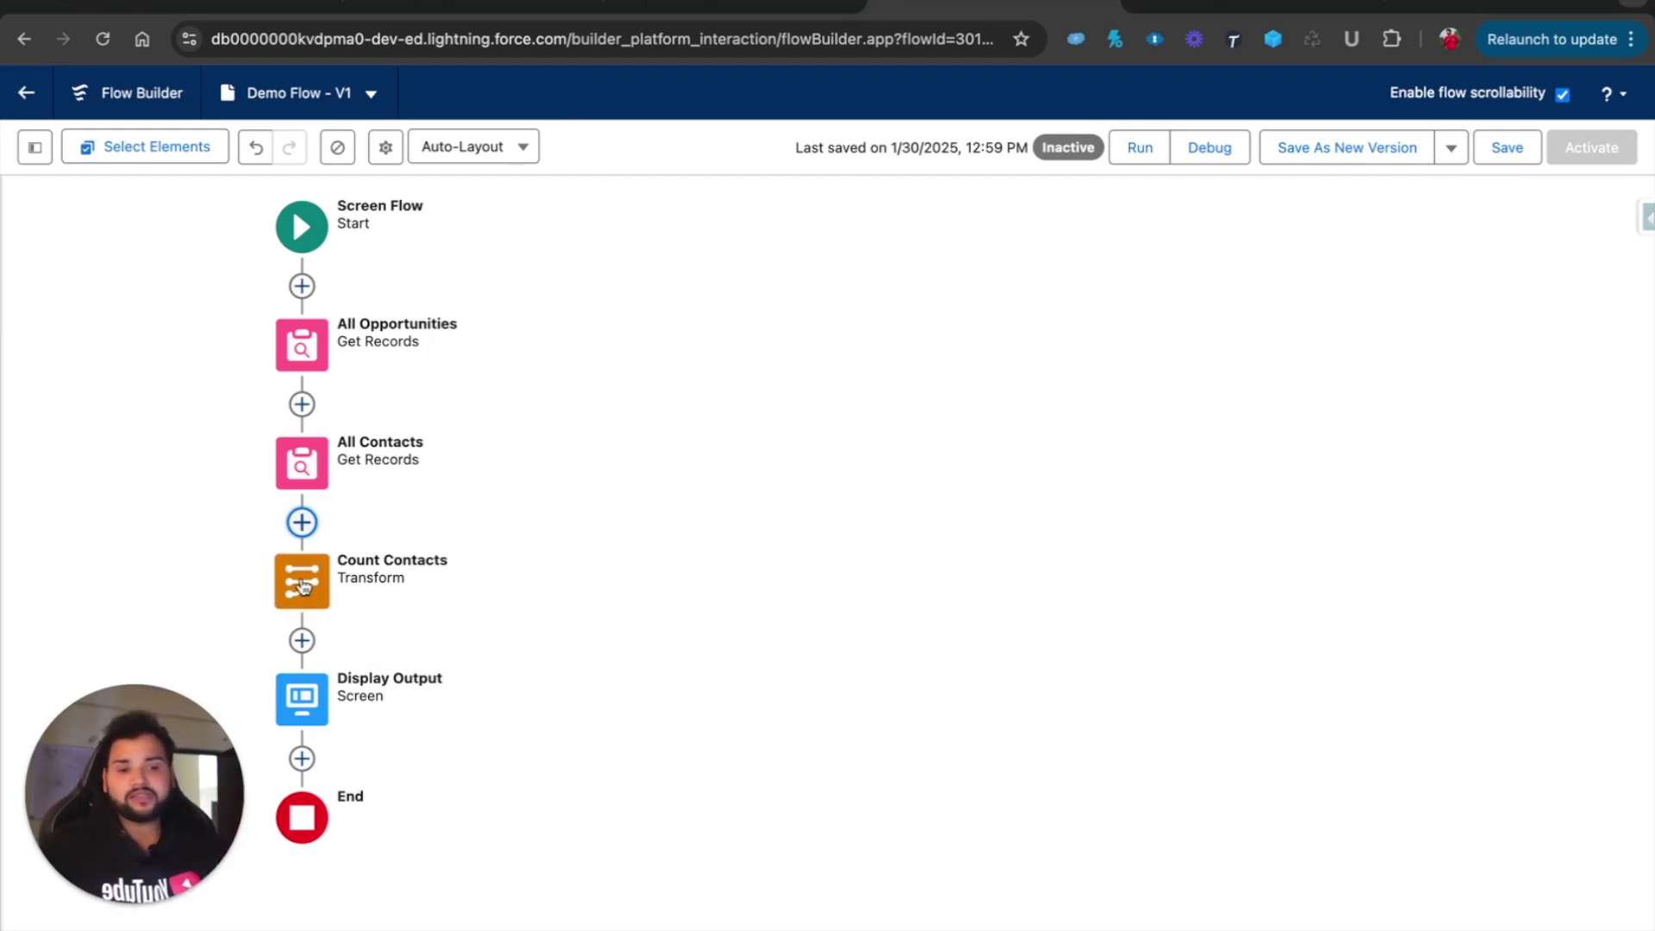
In the Display Output screen's Display_Results text, replace the {!NoofContacts} reference with {!Count_Contacts} and save the flow
{"action": "double_click", "coordinate": [302, 698]}
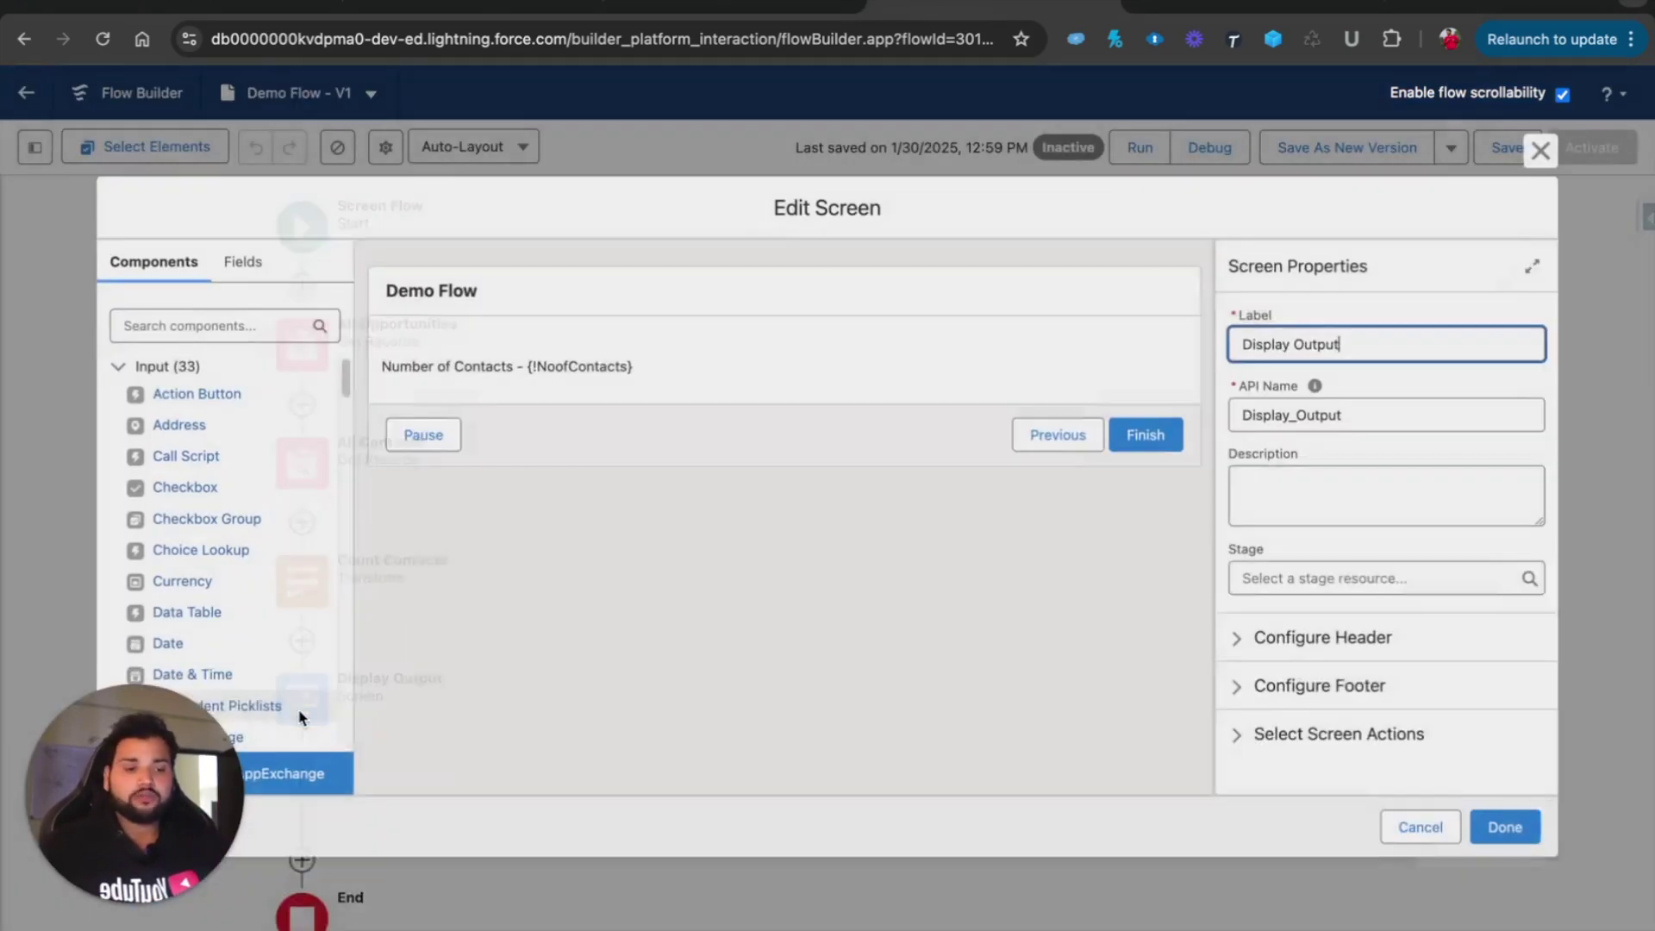
{"action": "left_click", "coordinate": [528, 361]}
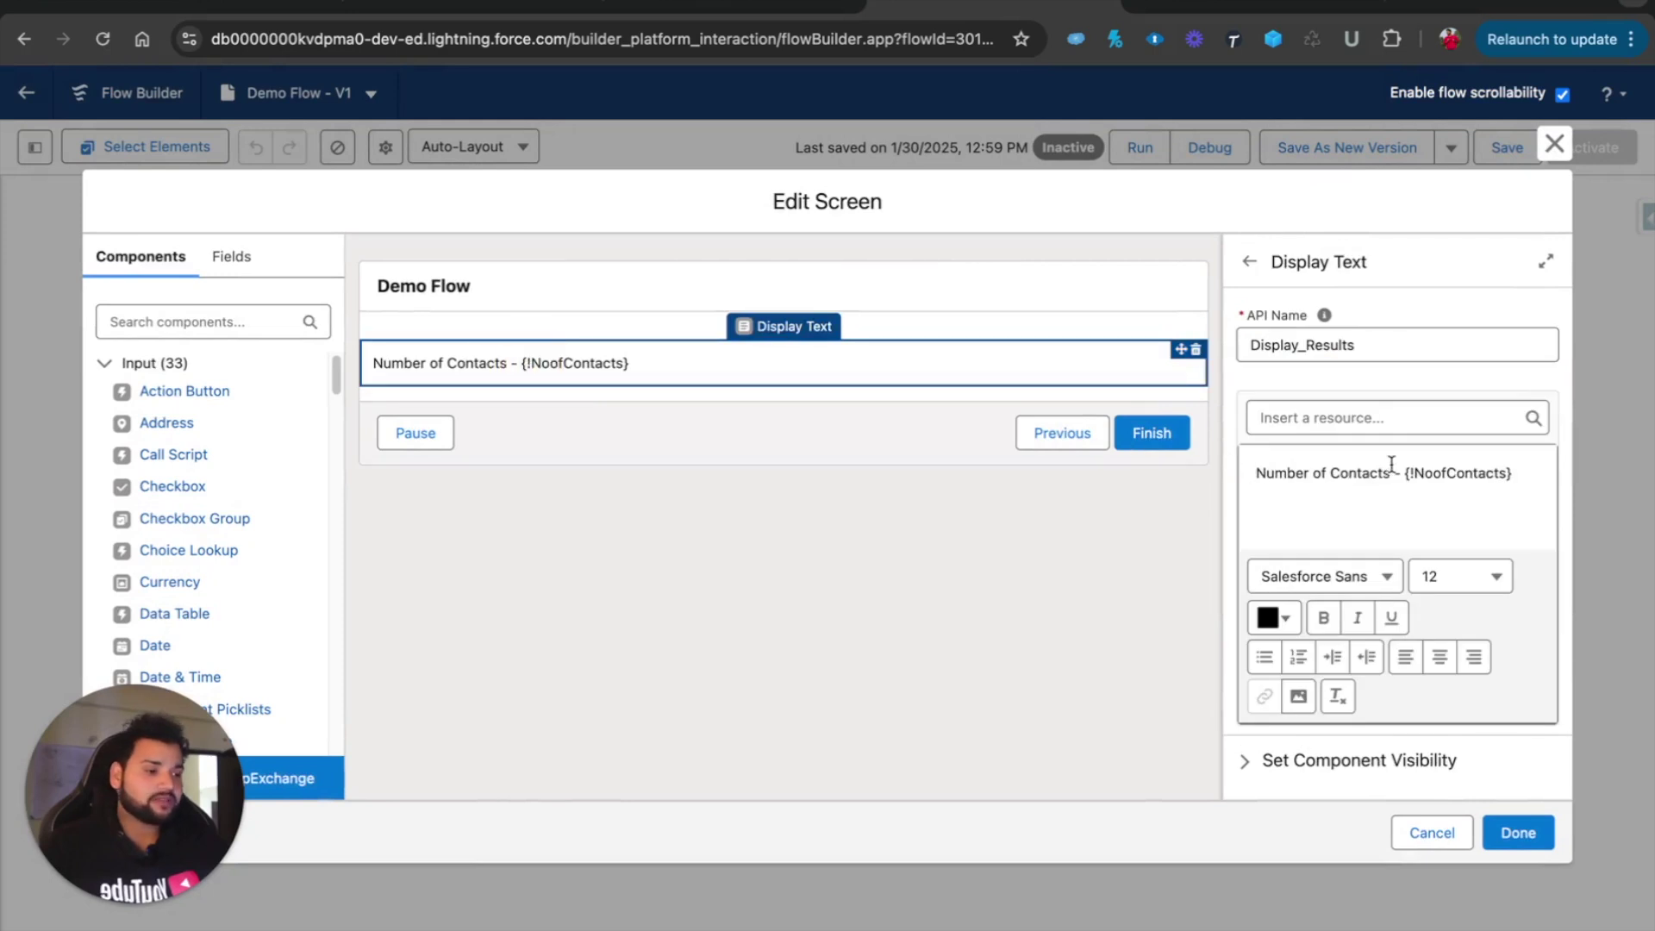
{"action": "left_click", "coordinate": [1501, 472]}
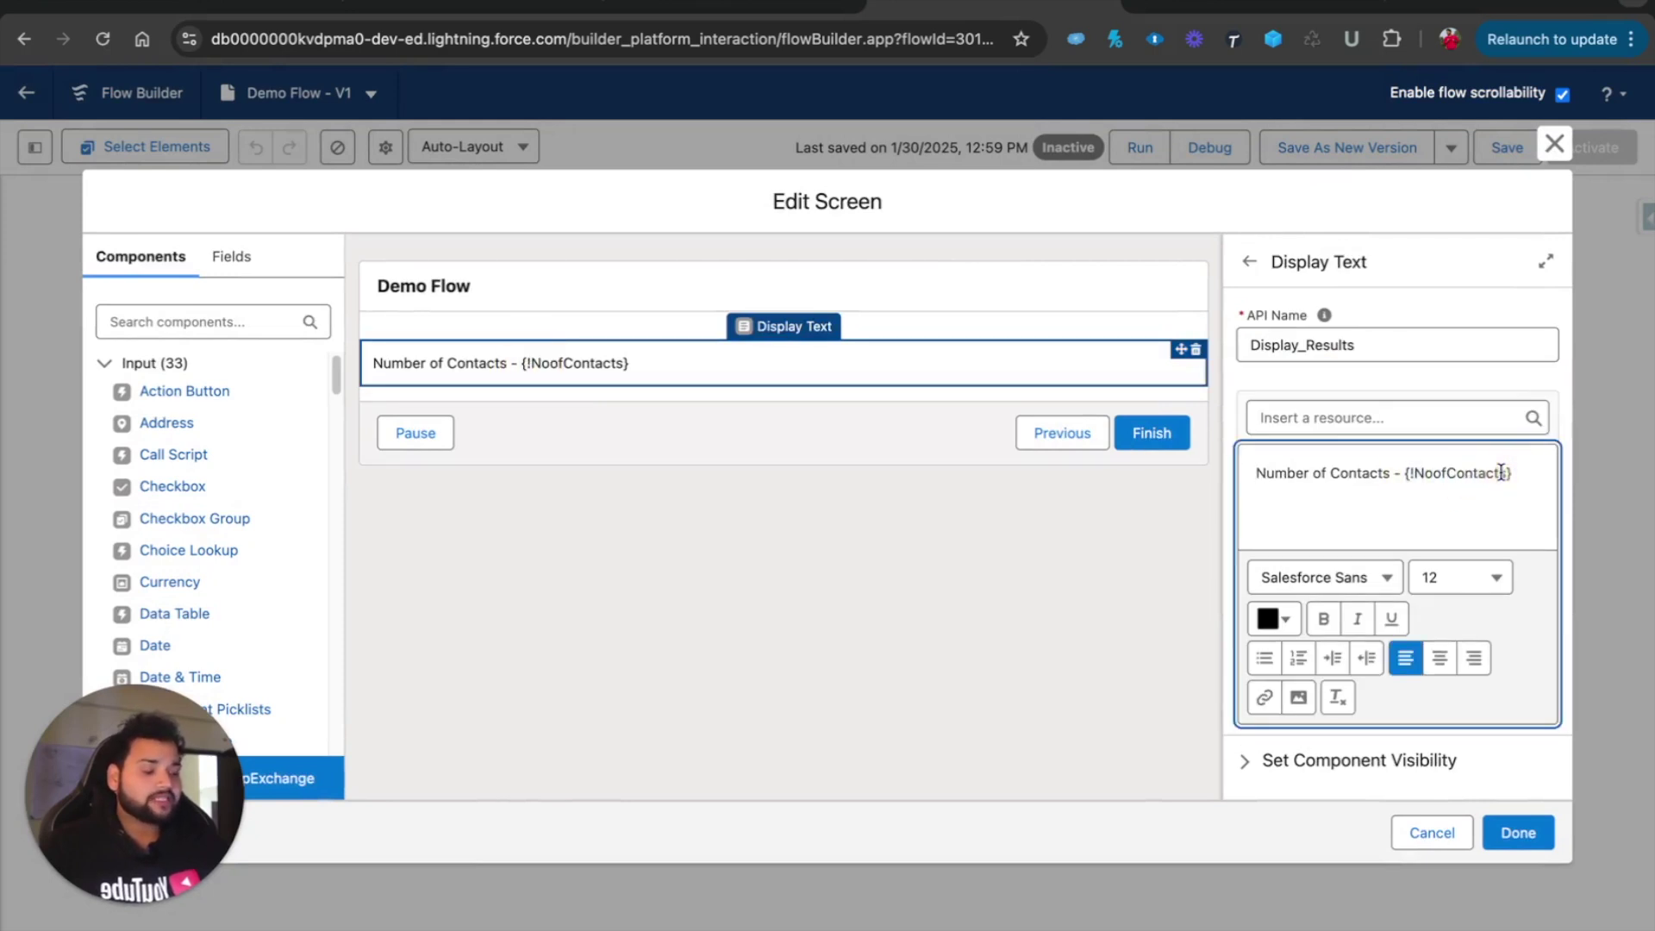
{"action": "left_click_drag", "start_coordinate": [1526, 474], "coordinate": [1403, 473]}
{"action": "key", "text": "BackSpace"}
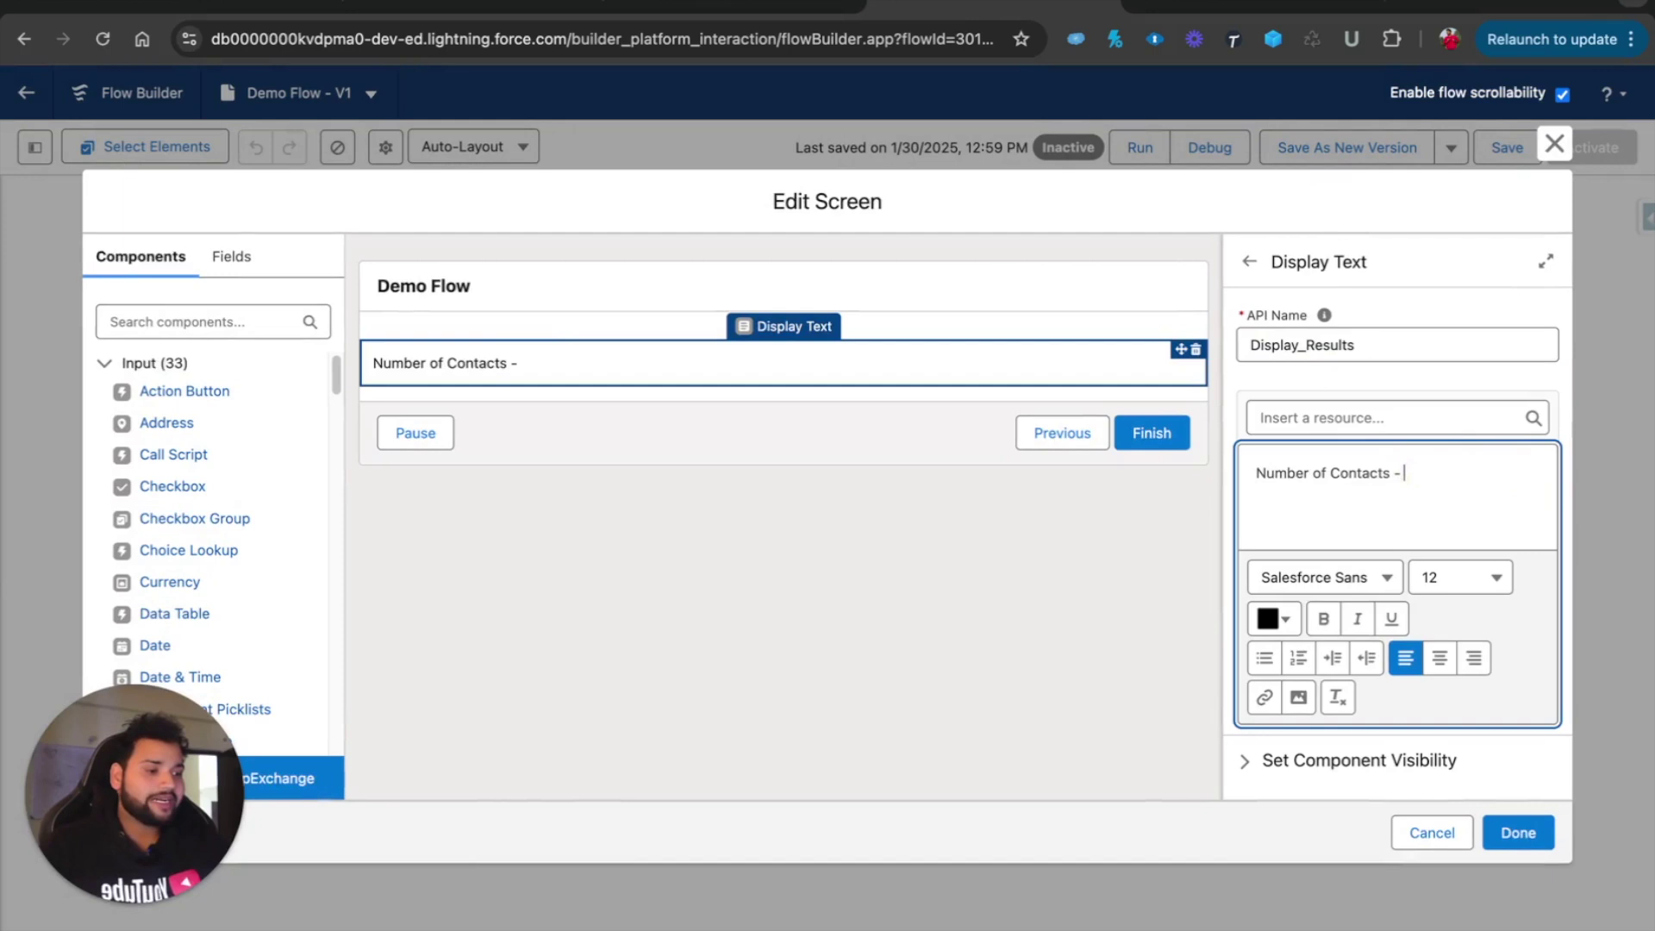
{"action": "left_click", "coordinate": [1319, 418]}
{"action": "type", "text": "count"}
{"action": "left_click", "coordinate": [1359, 515]}
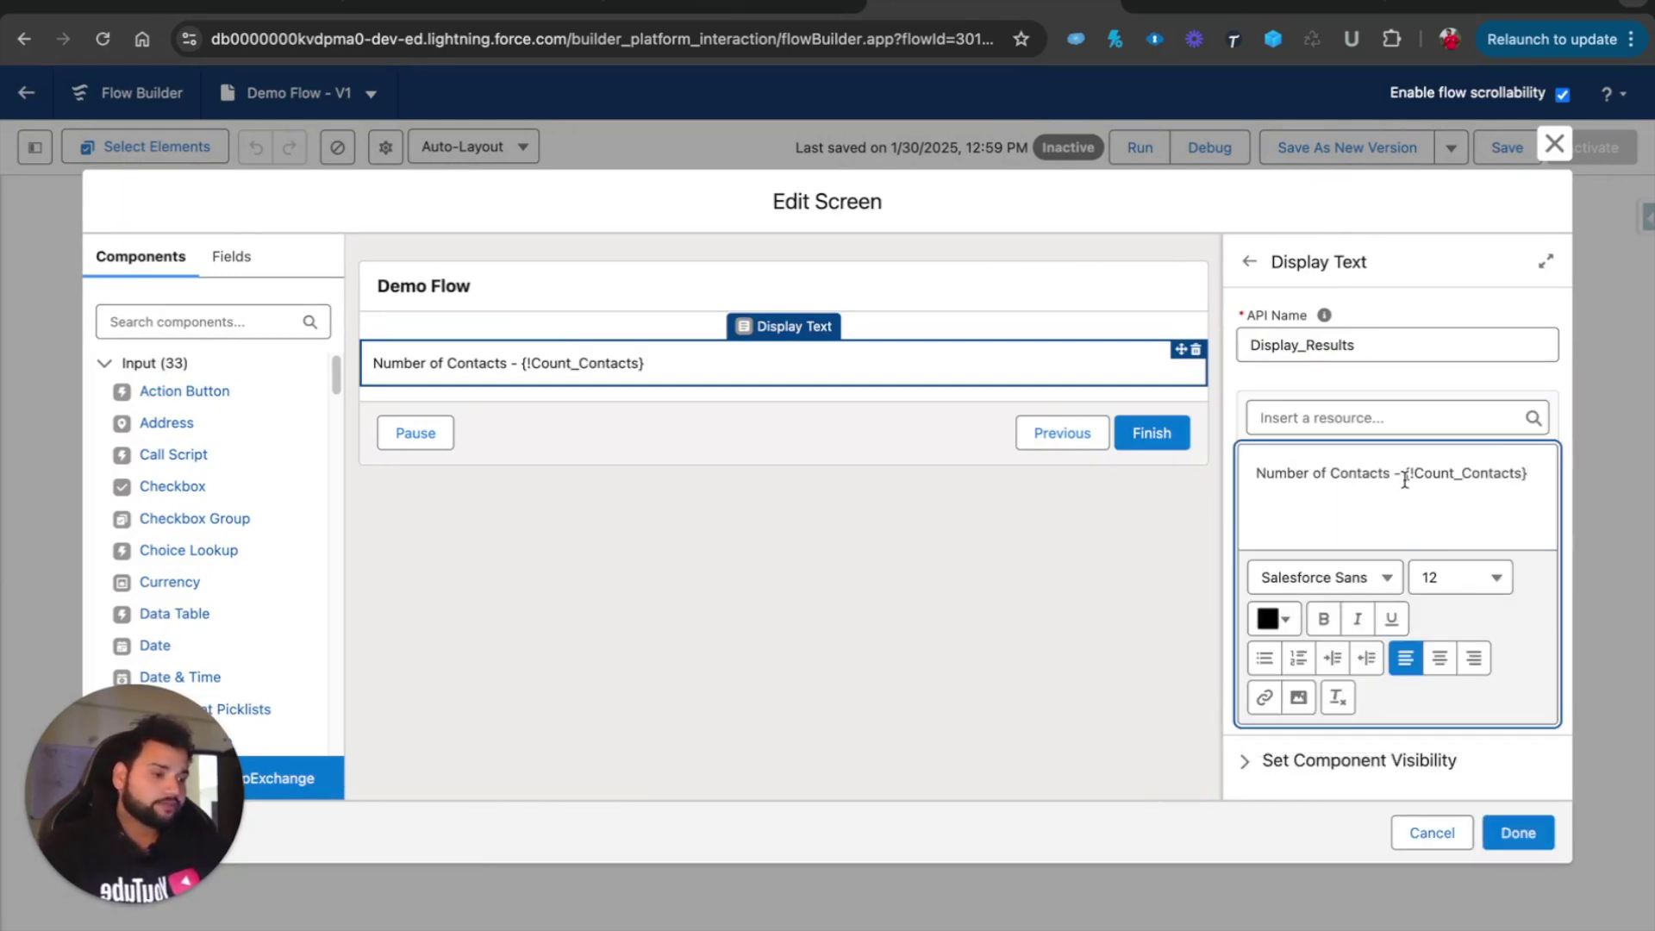
{"action": "left_click", "coordinate": [1518, 832]}
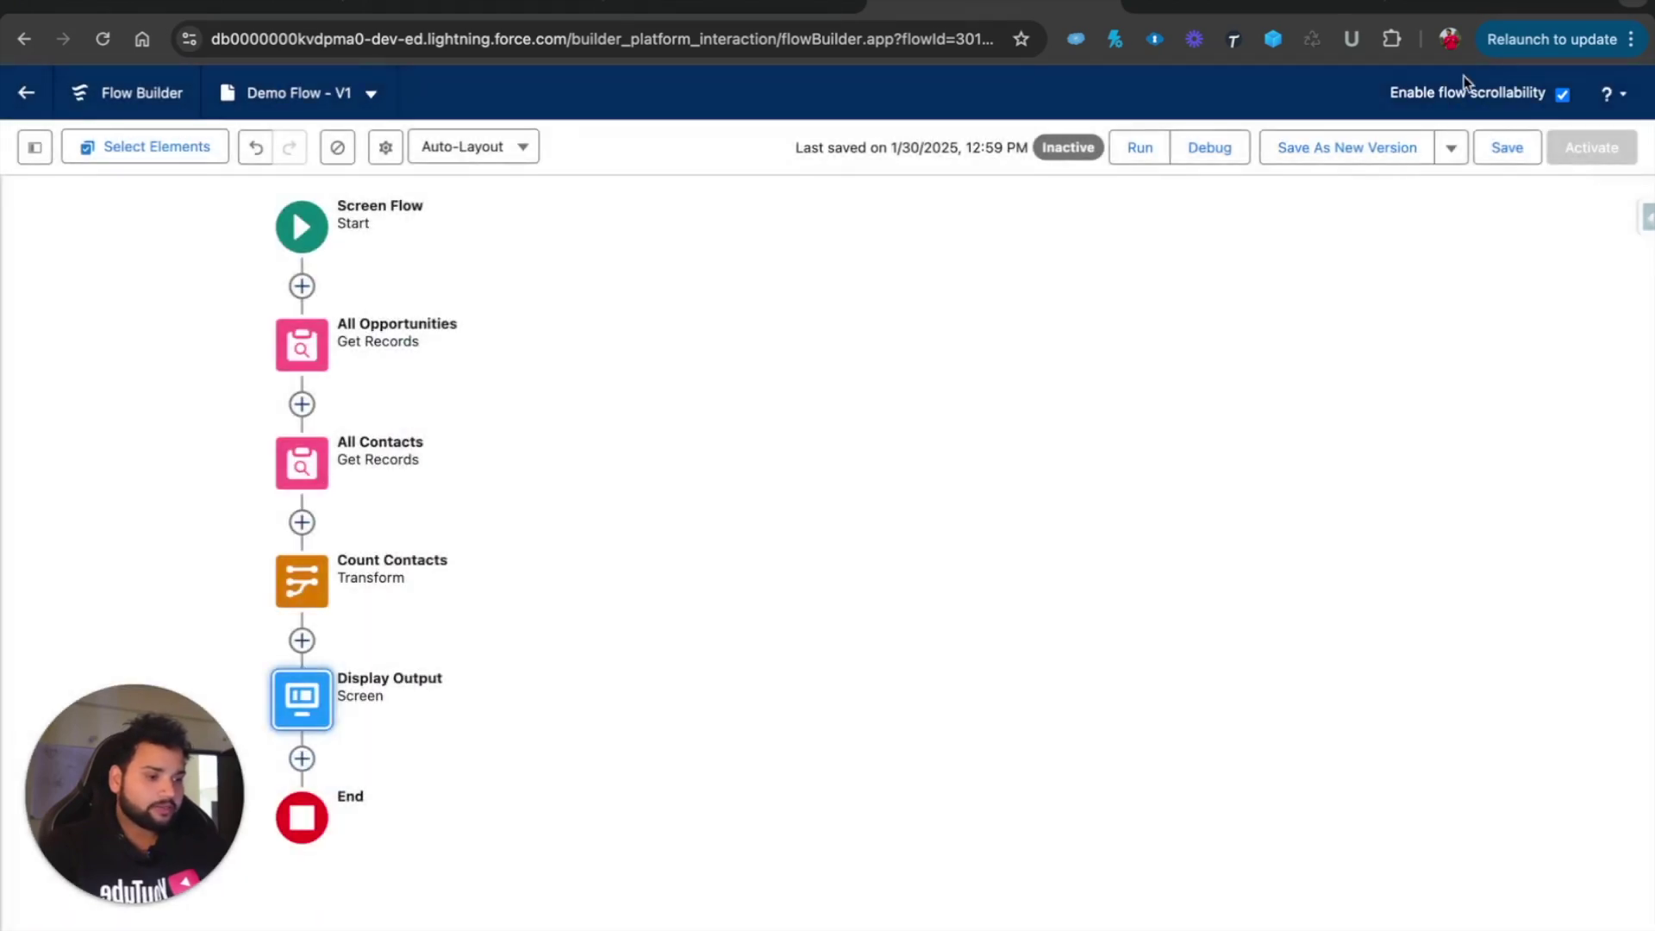
{"action": "left_click", "coordinate": [1508, 145]}
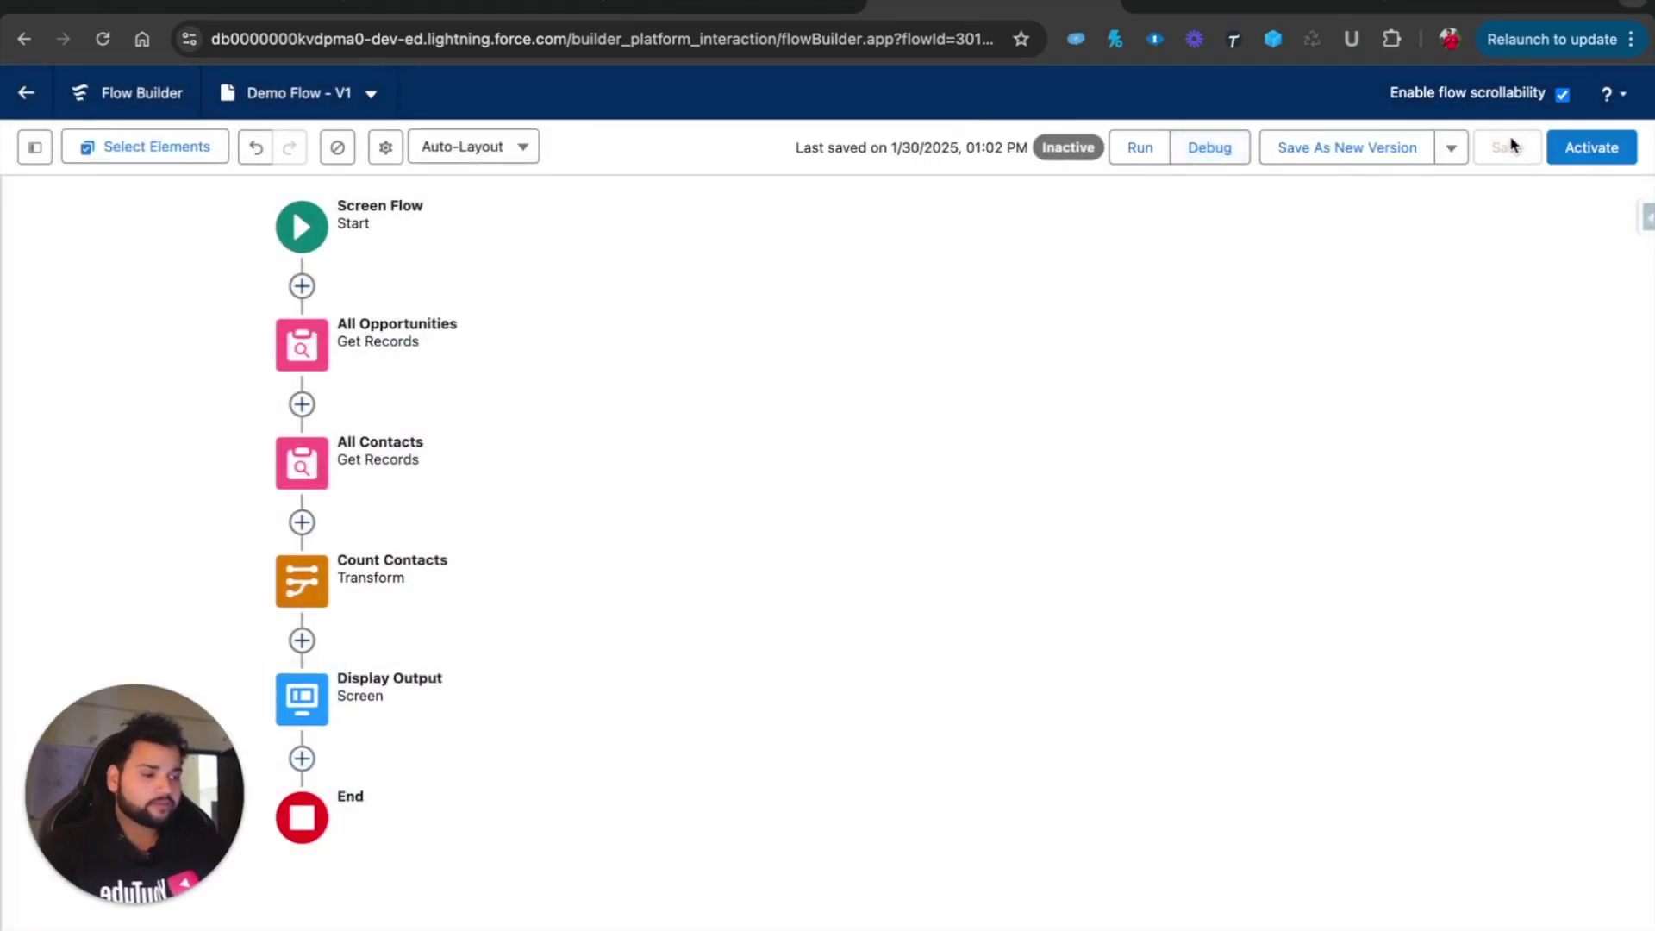
Debug the flow using the record ID copied from the account page's URL as AccountId
{"action": "left_click", "coordinate": [1217, 155]}
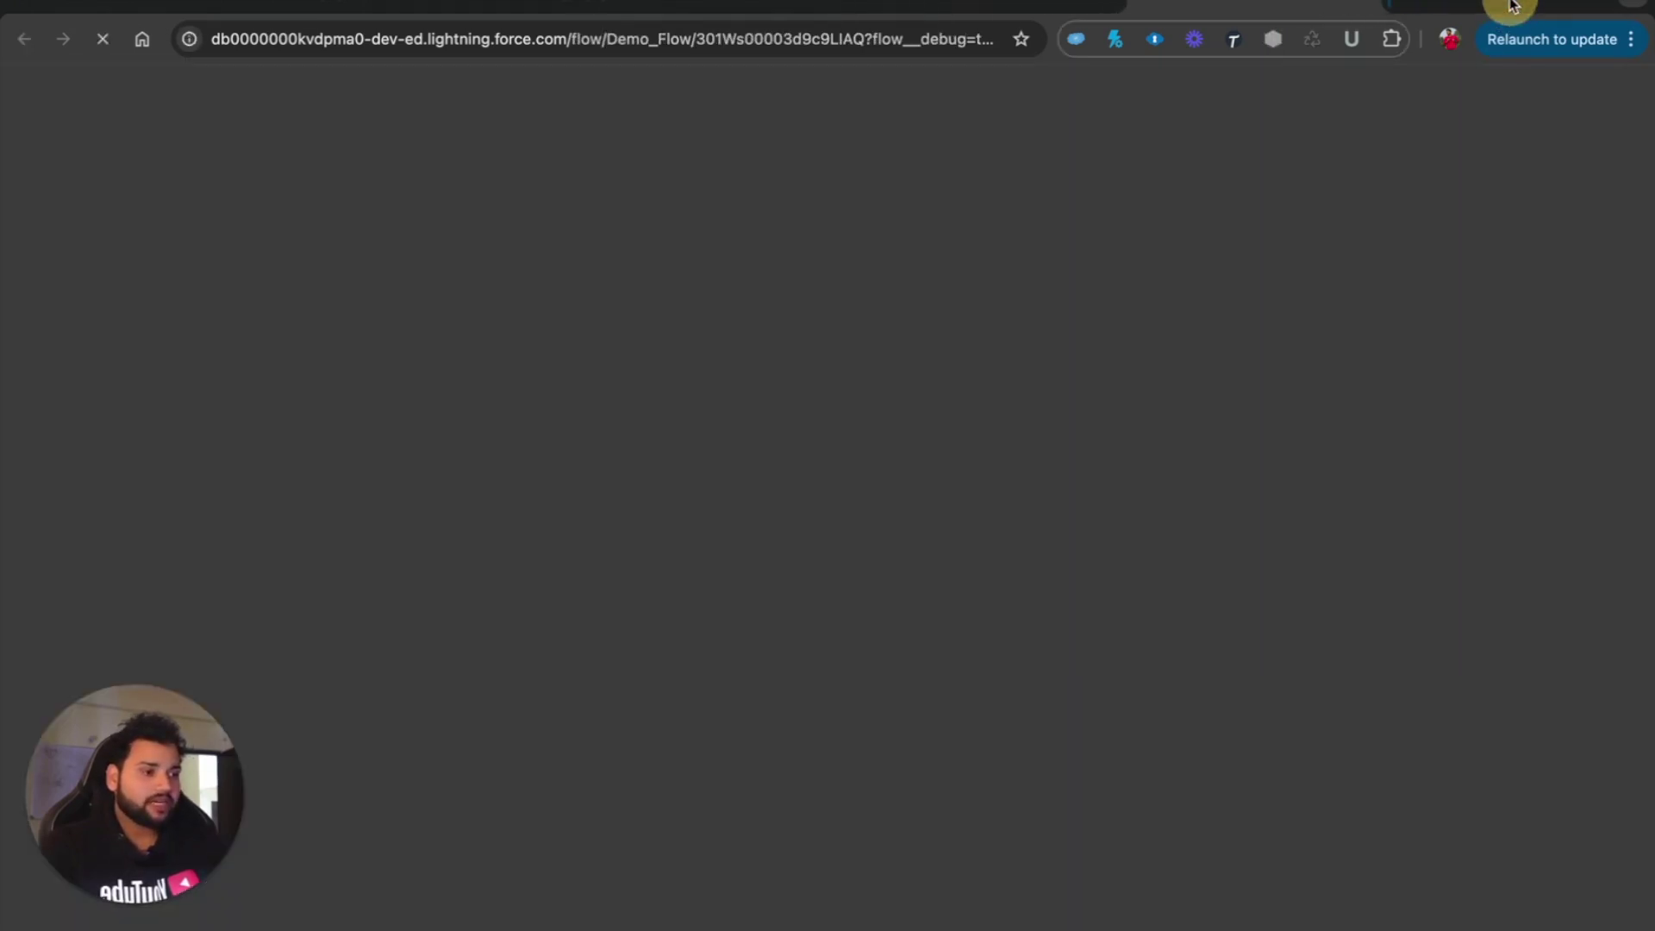
{"action": "left_click", "coordinate": [328, 8]}
{"action": "left_click", "coordinate": [764, 39]}
{"action": "double_click", "coordinate": [771, 40]}
{"action": "key", "text": "super+c"}
{"action": "left_click", "coordinate": [1249, 9]}
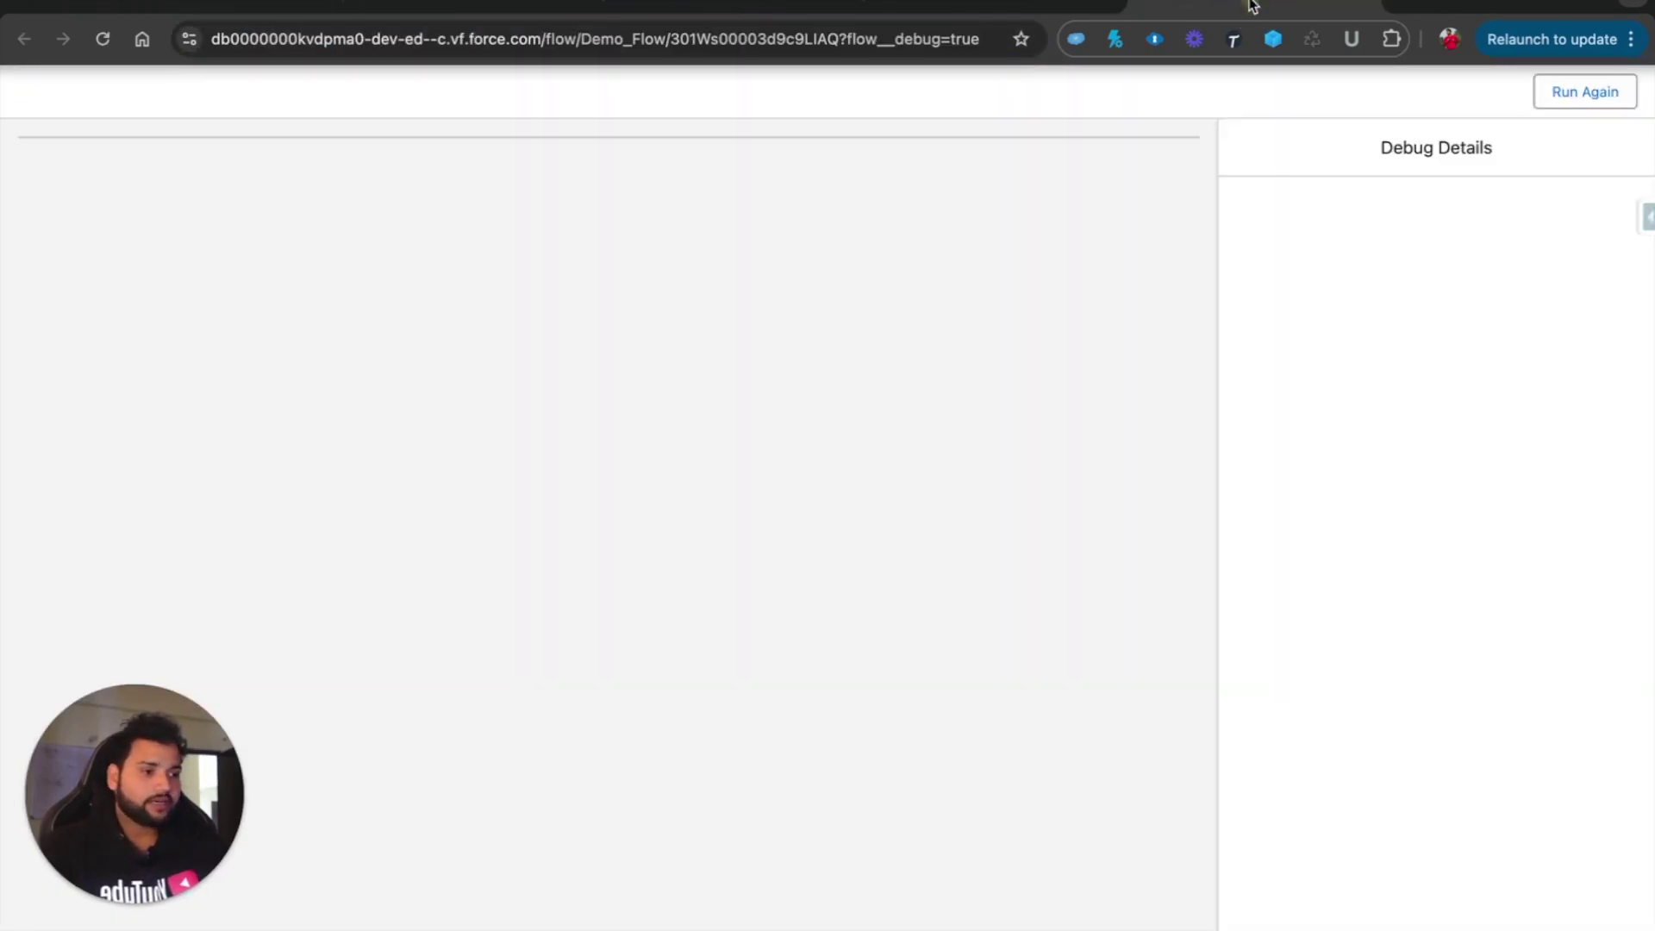
{"action": "left_click", "coordinate": [738, 666]}
{"action": "key", "text": "super+v"}
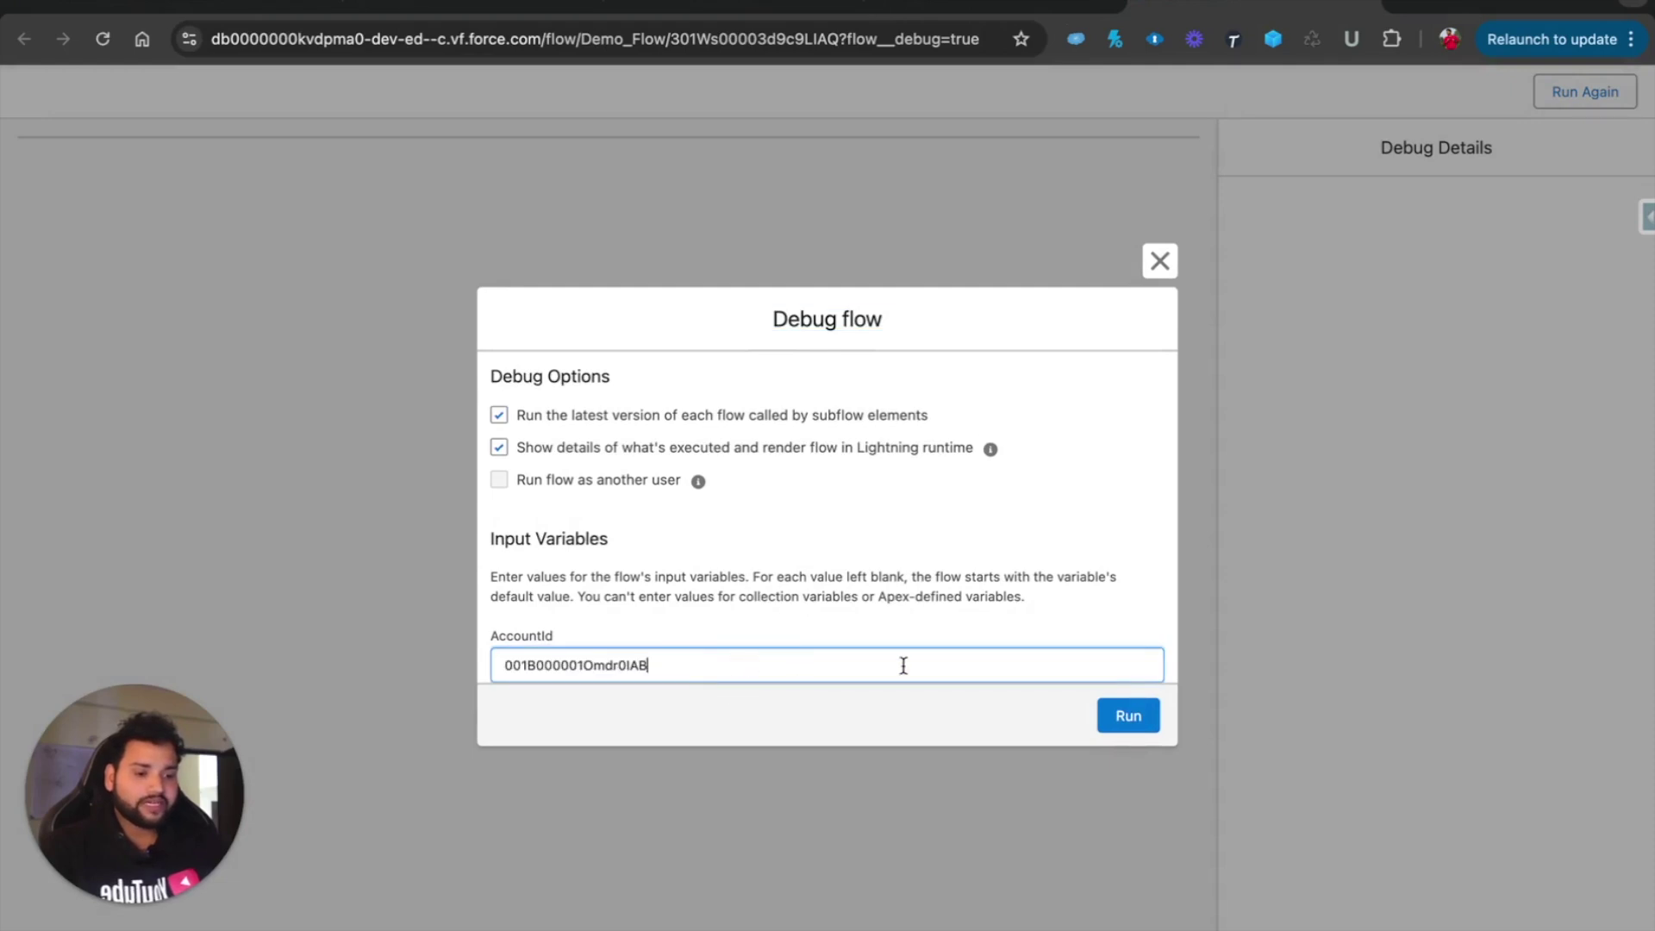
{"action": "left_click", "coordinate": [1136, 717]}
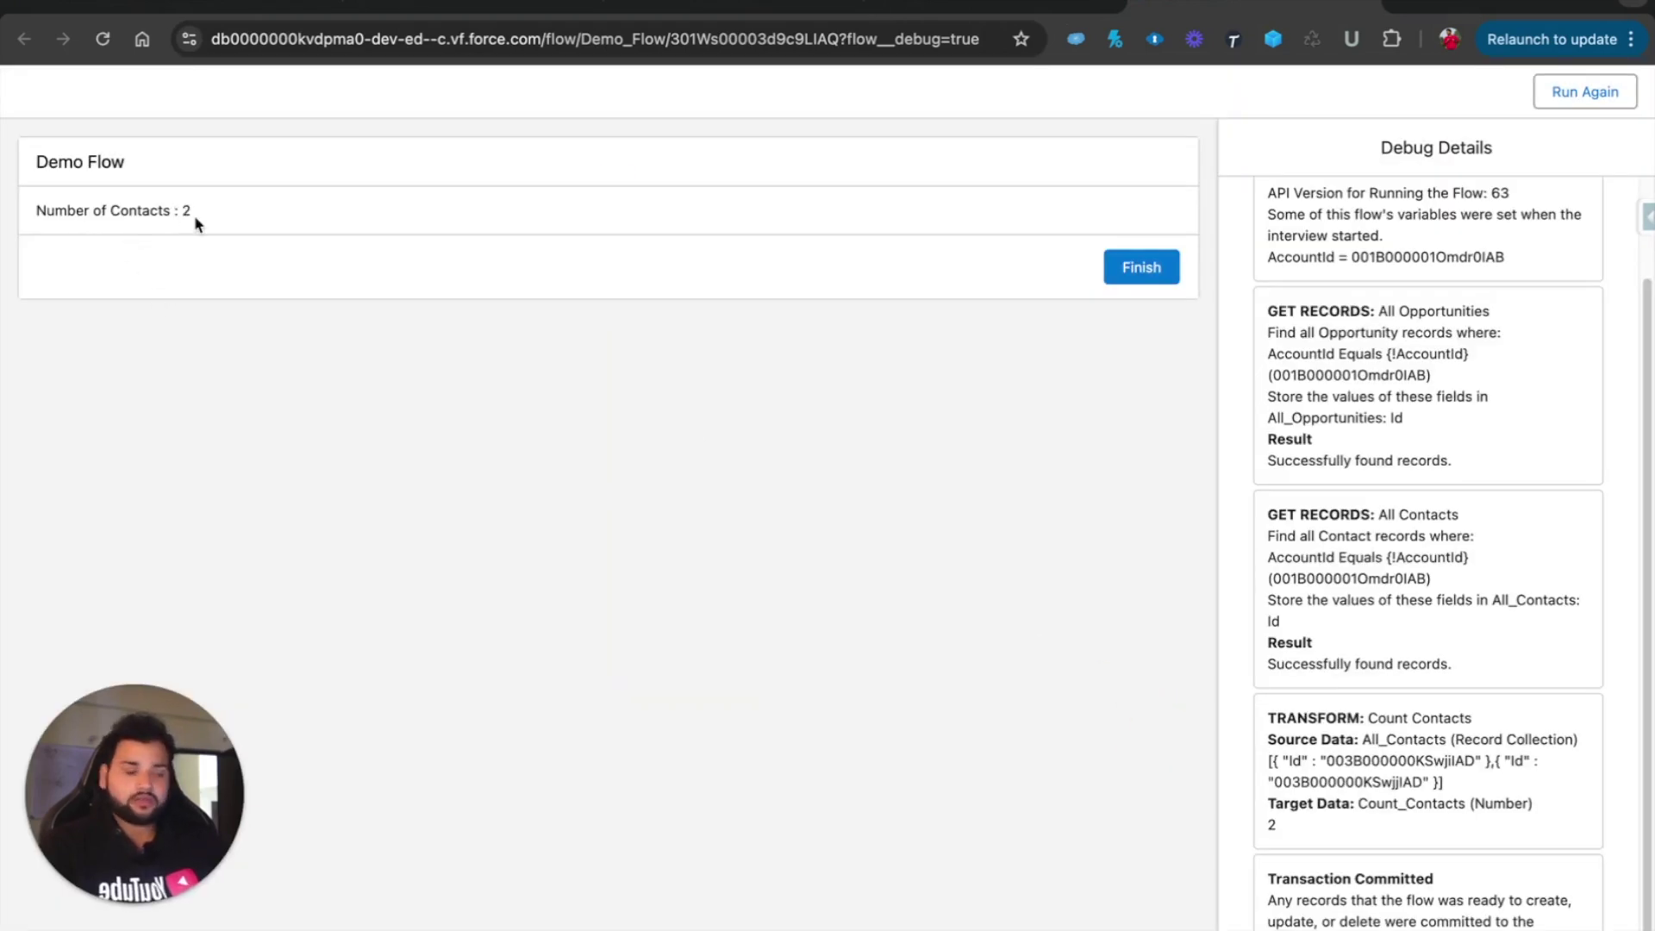
Back in the flow, add a Transform after Count Contacts labelled "Sum of Opportunities Revenue" with API name Sum_of_Opportunities_Revenue
{"action": "left_click", "coordinate": [1017, 7]}
{"action": "left_click_drag", "start_coordinate": [401, 359], "coordinate": [618, 398]}
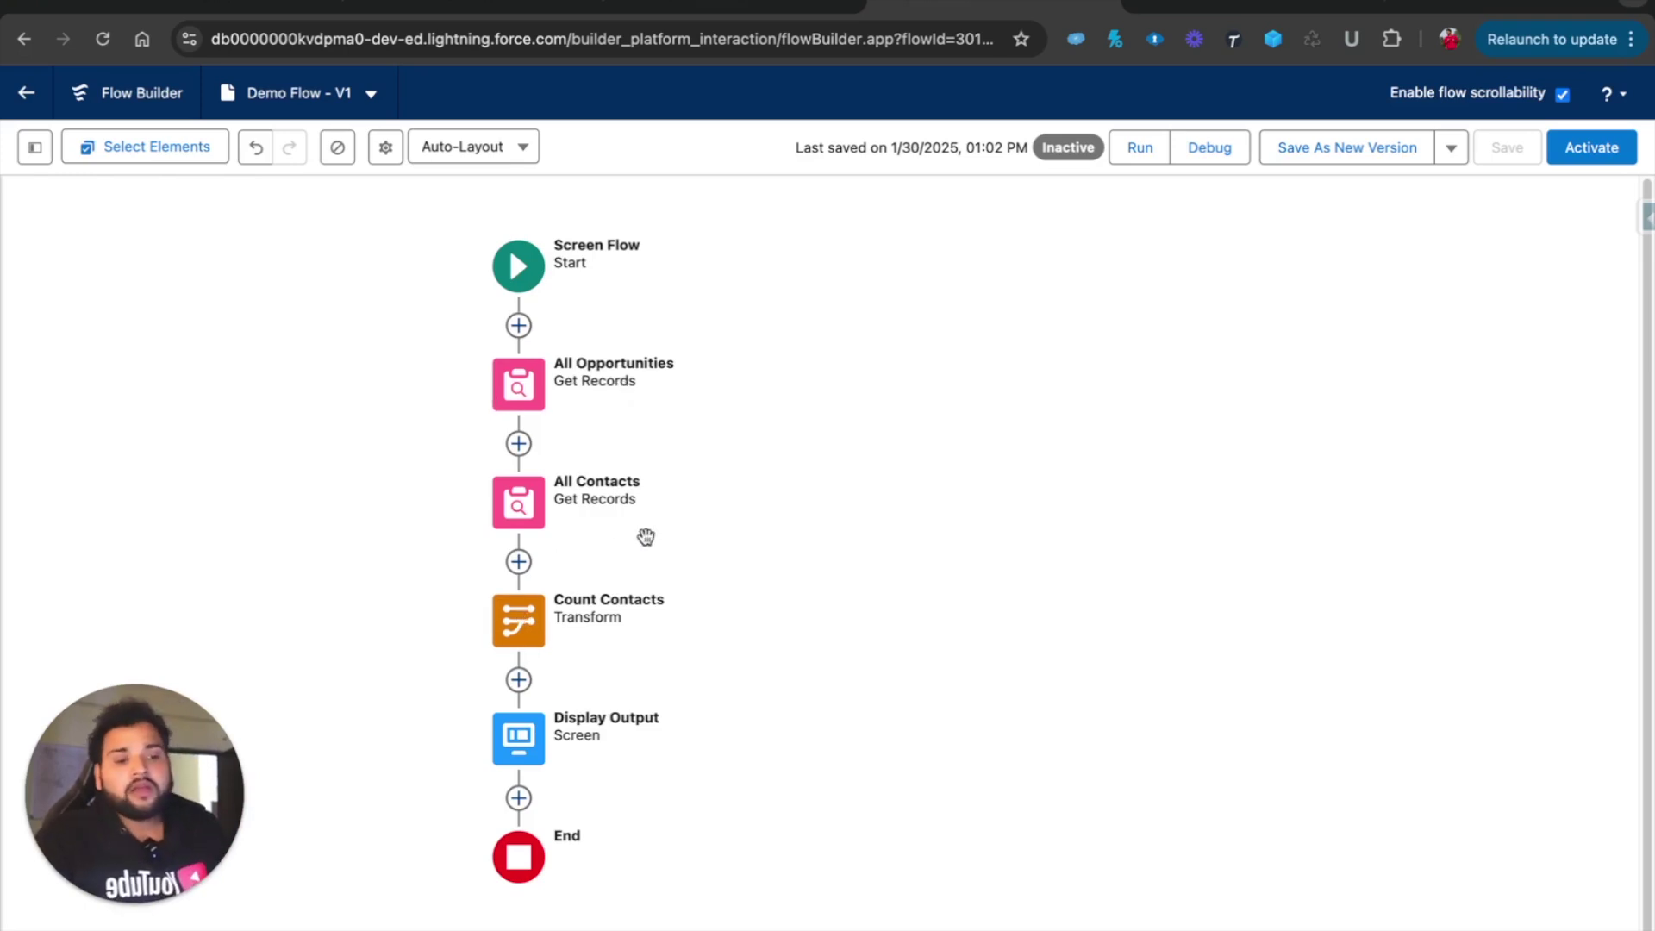
{"action": "left_click", "coordinate": [519, 679]}
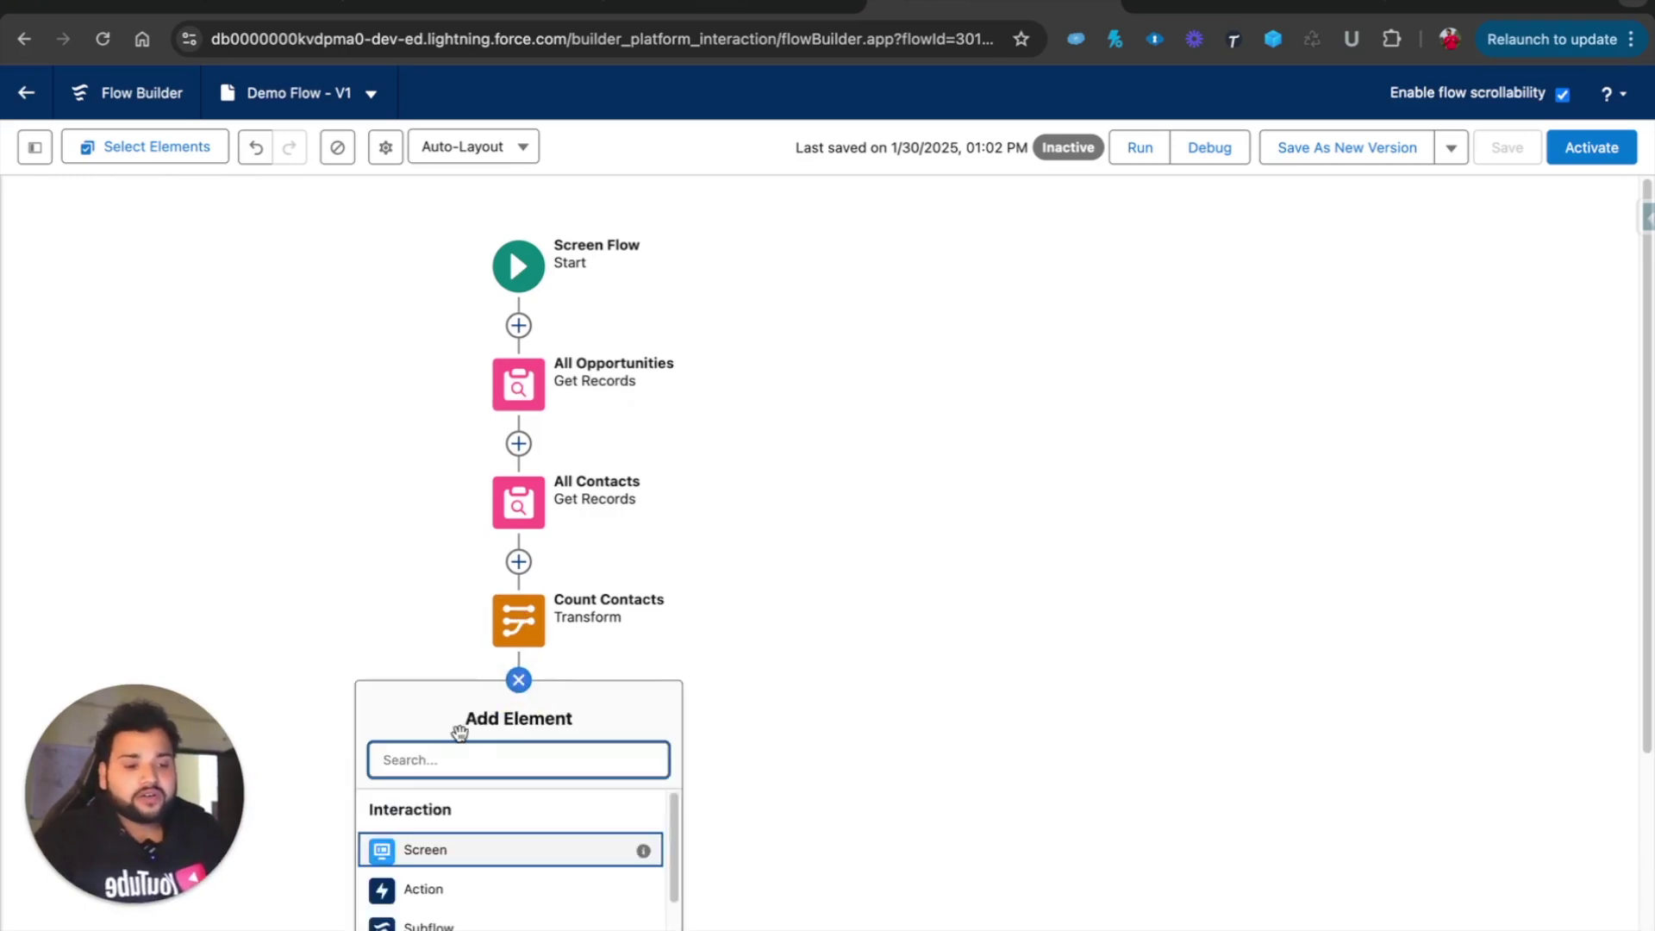
{"action": "type", "text": "tra"}
{"action": "left_click", "coordinate": [427, 886]}
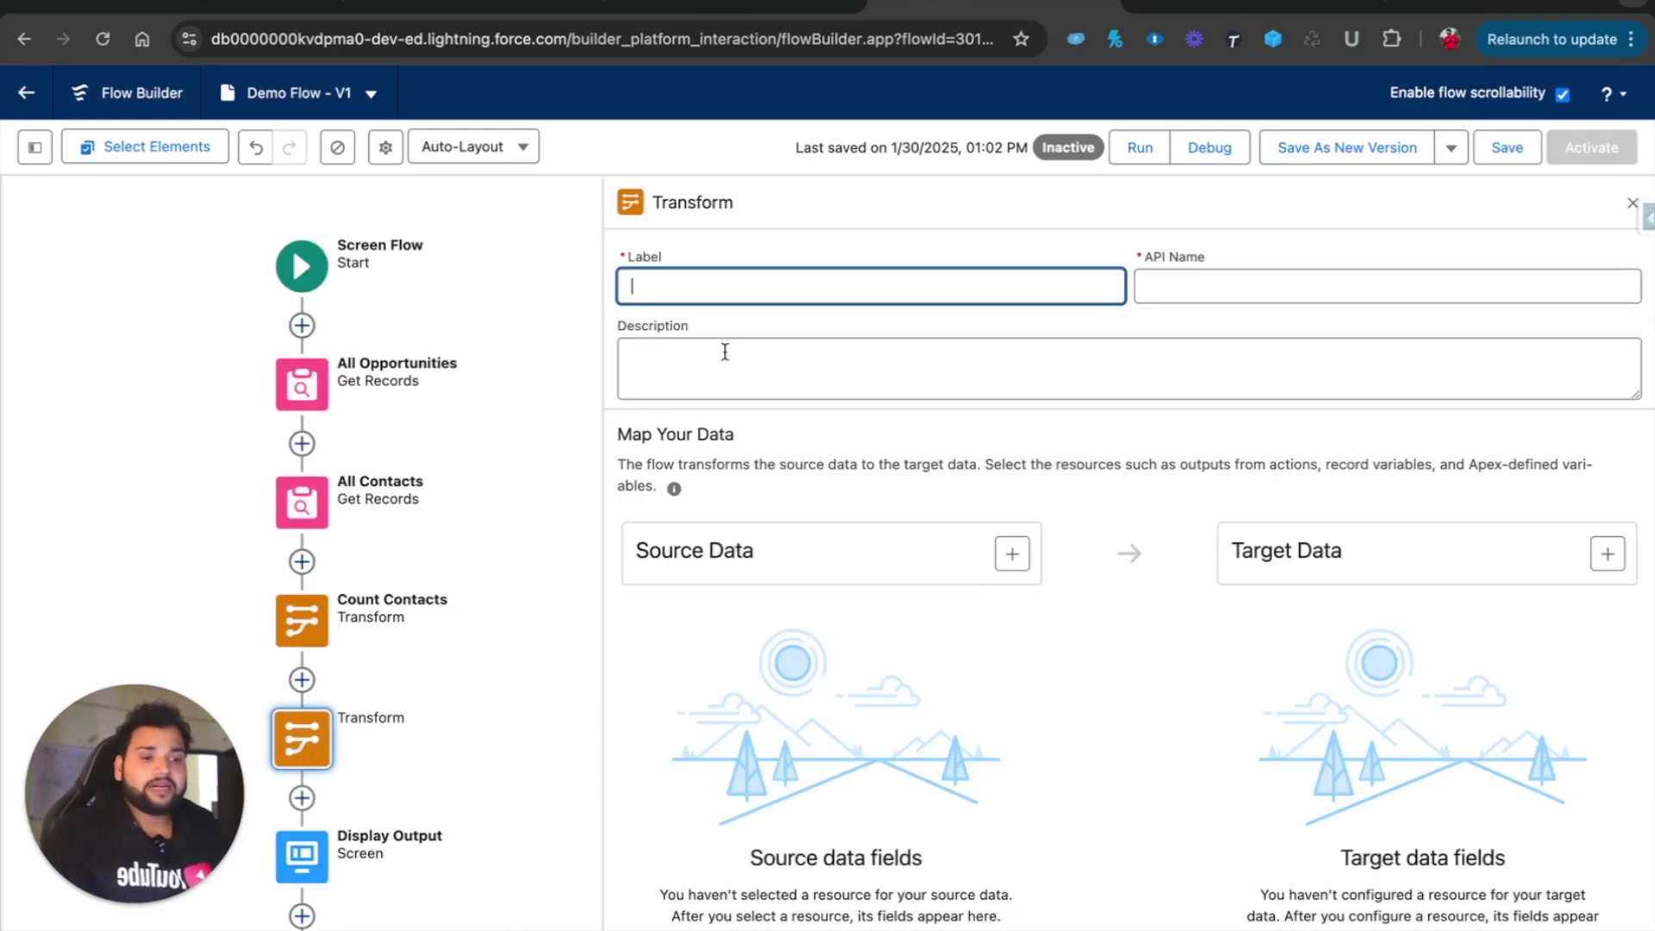
{"action": "type", "text": "Sum of"}
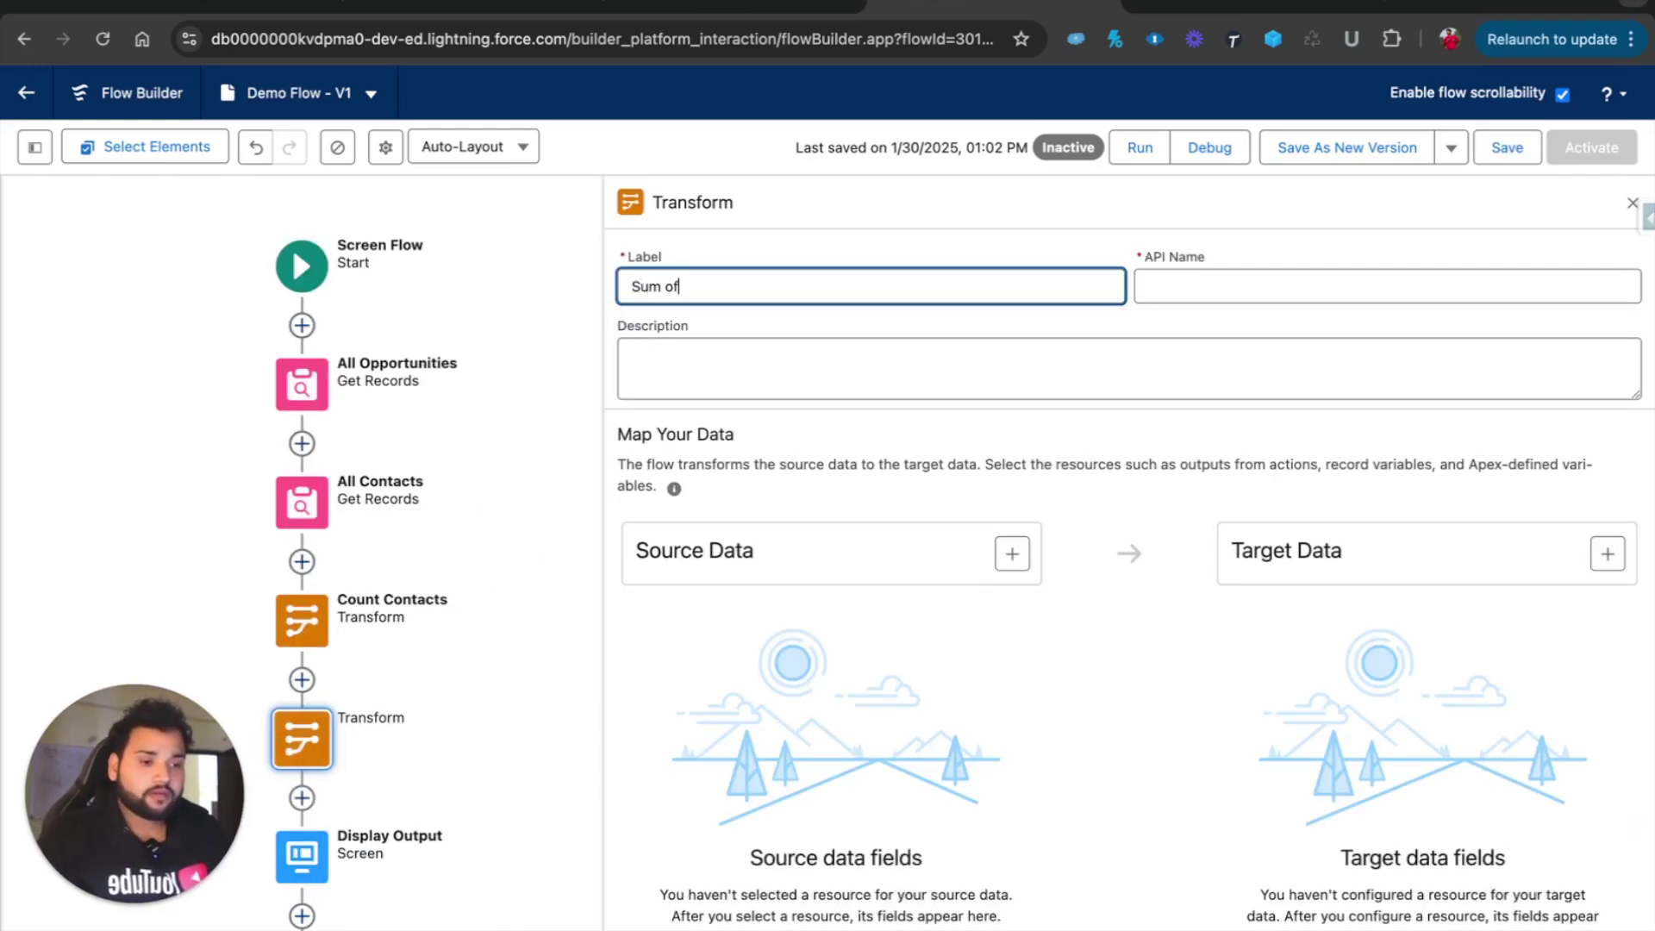
{"action": "type", "text": " O"}
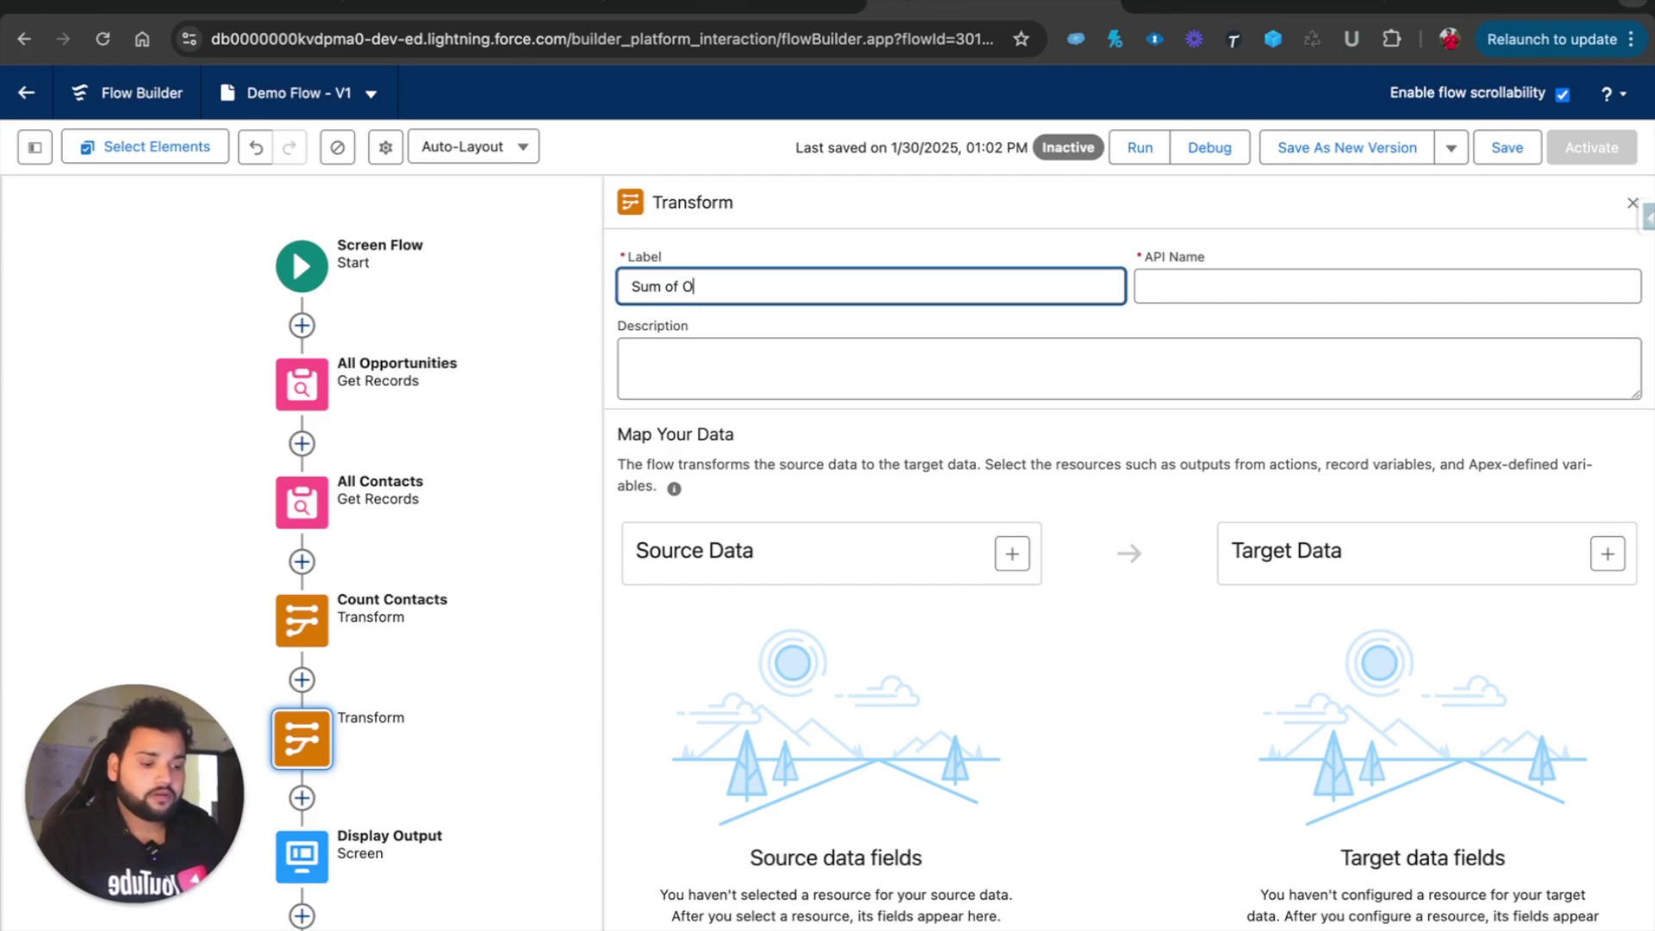
{"action": "type", "text": "pportunities Revenue"}
{"action": "left_click", "coordinate": [1176, 291]}
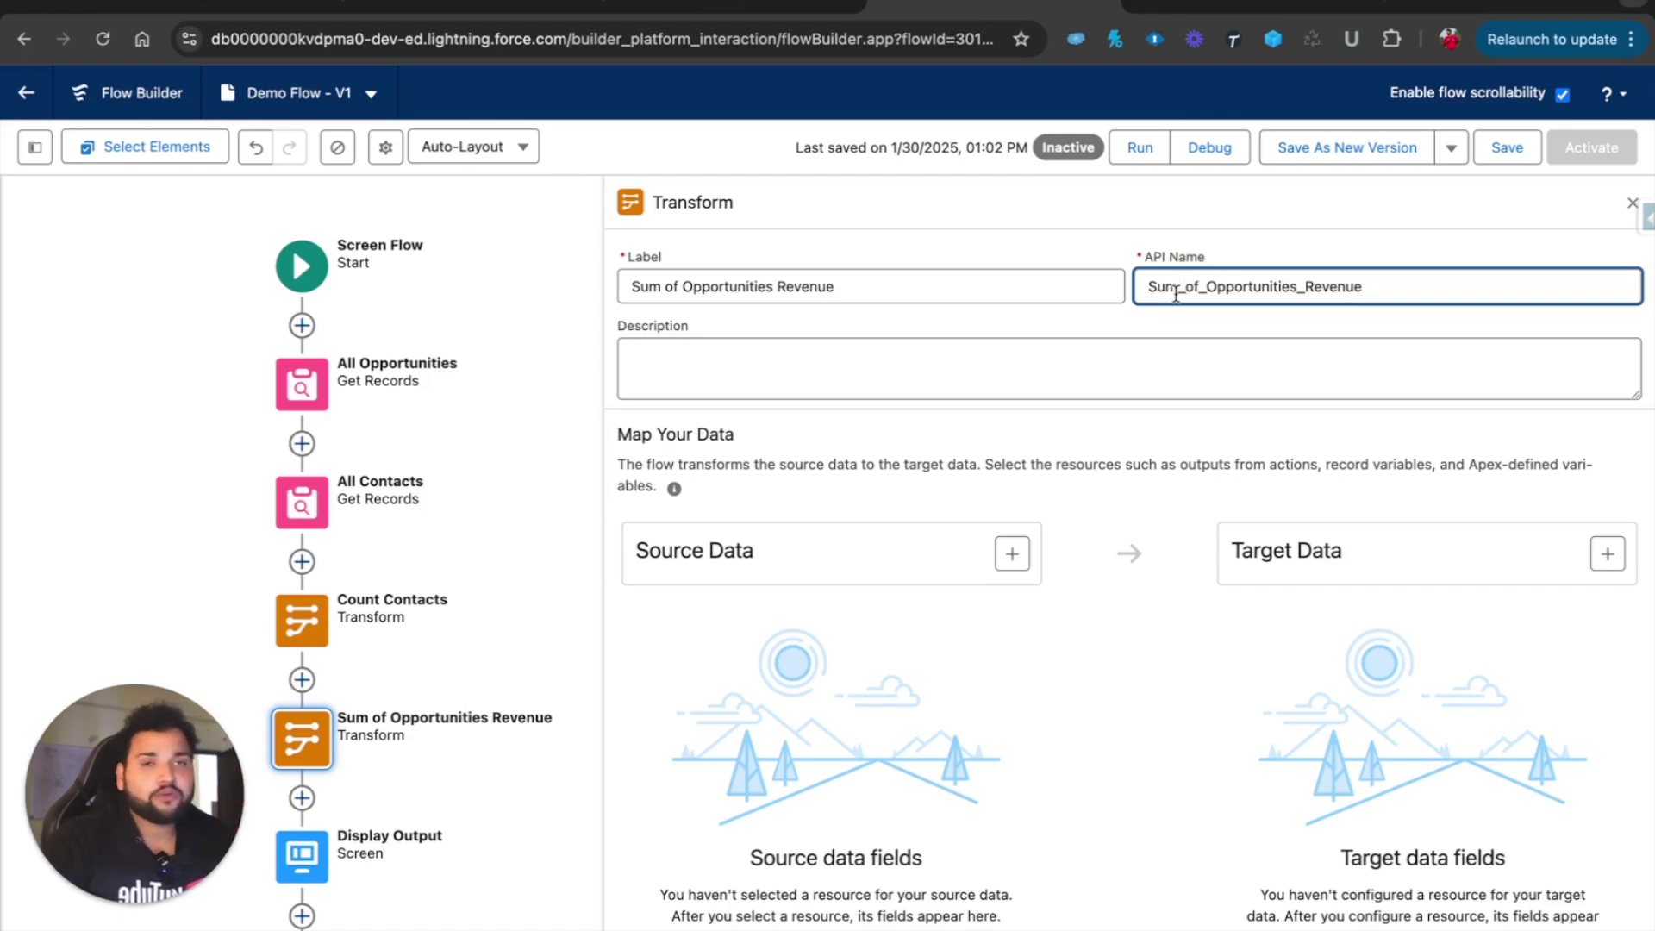
Set the new Transform's source data to All Opportunities and create a single-value Currency resource as its target data
{"action": "left_click", "coordinate": [1012, 554]}
{"action": "left_click", "coordinate": [816, 681]}
{"action": "left_click", "coordinate": [819, 419]}
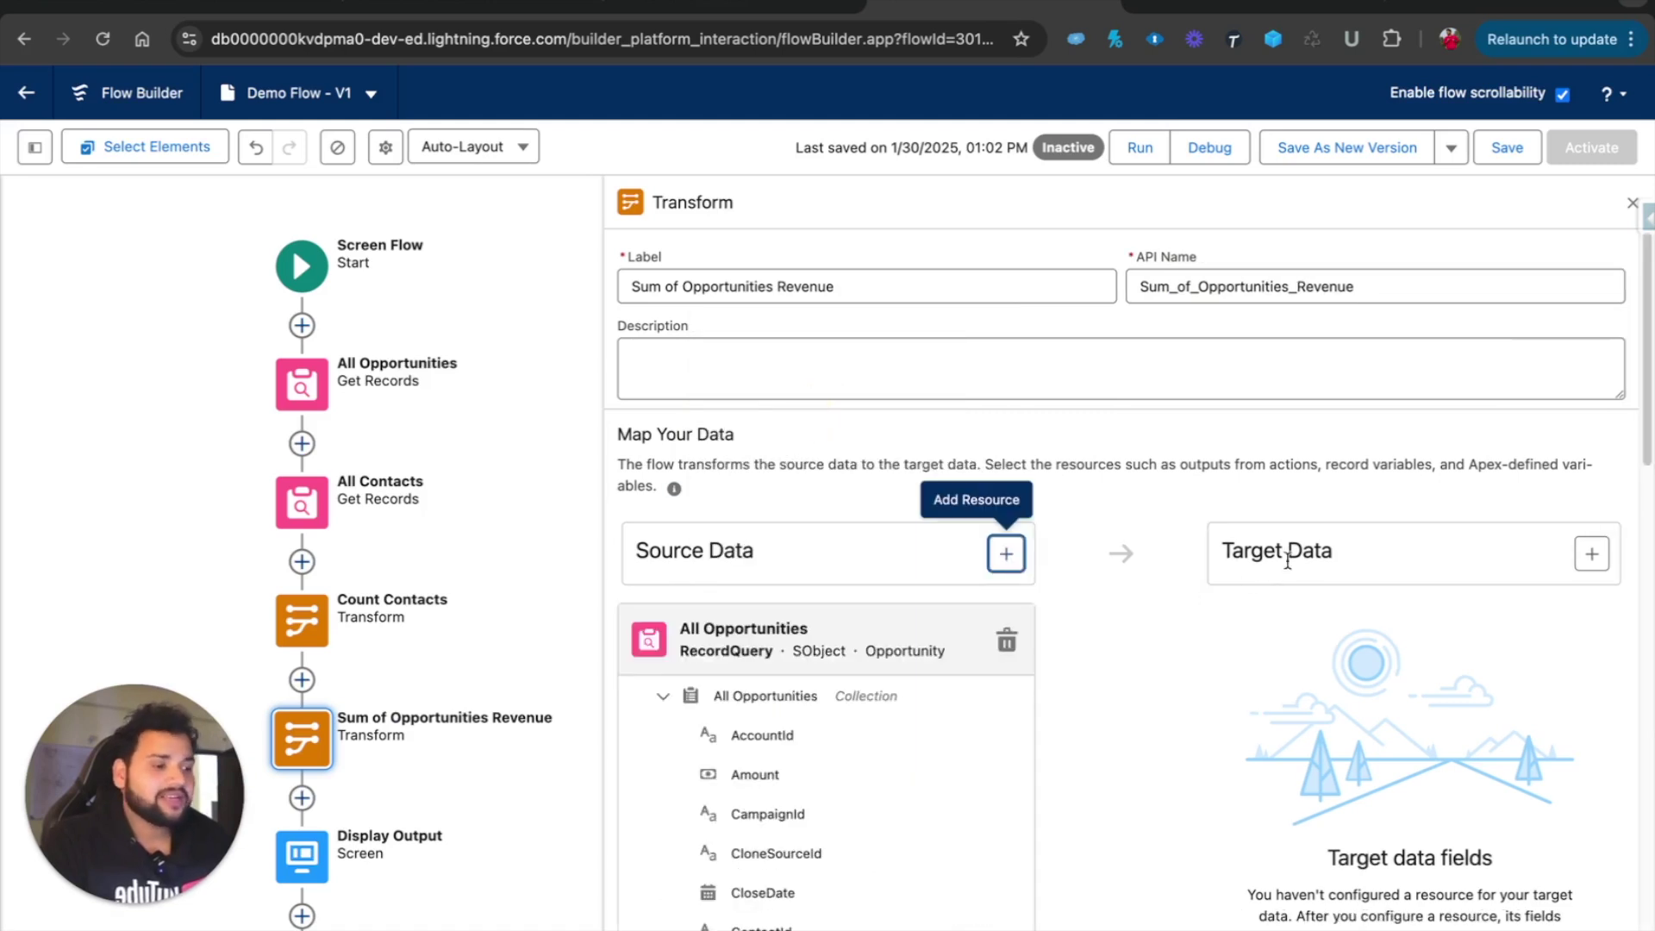
{"action": "left_click", "coordinate": [1591, 554]}
{"action": "left_click", "coordinate": [1378, 685]}
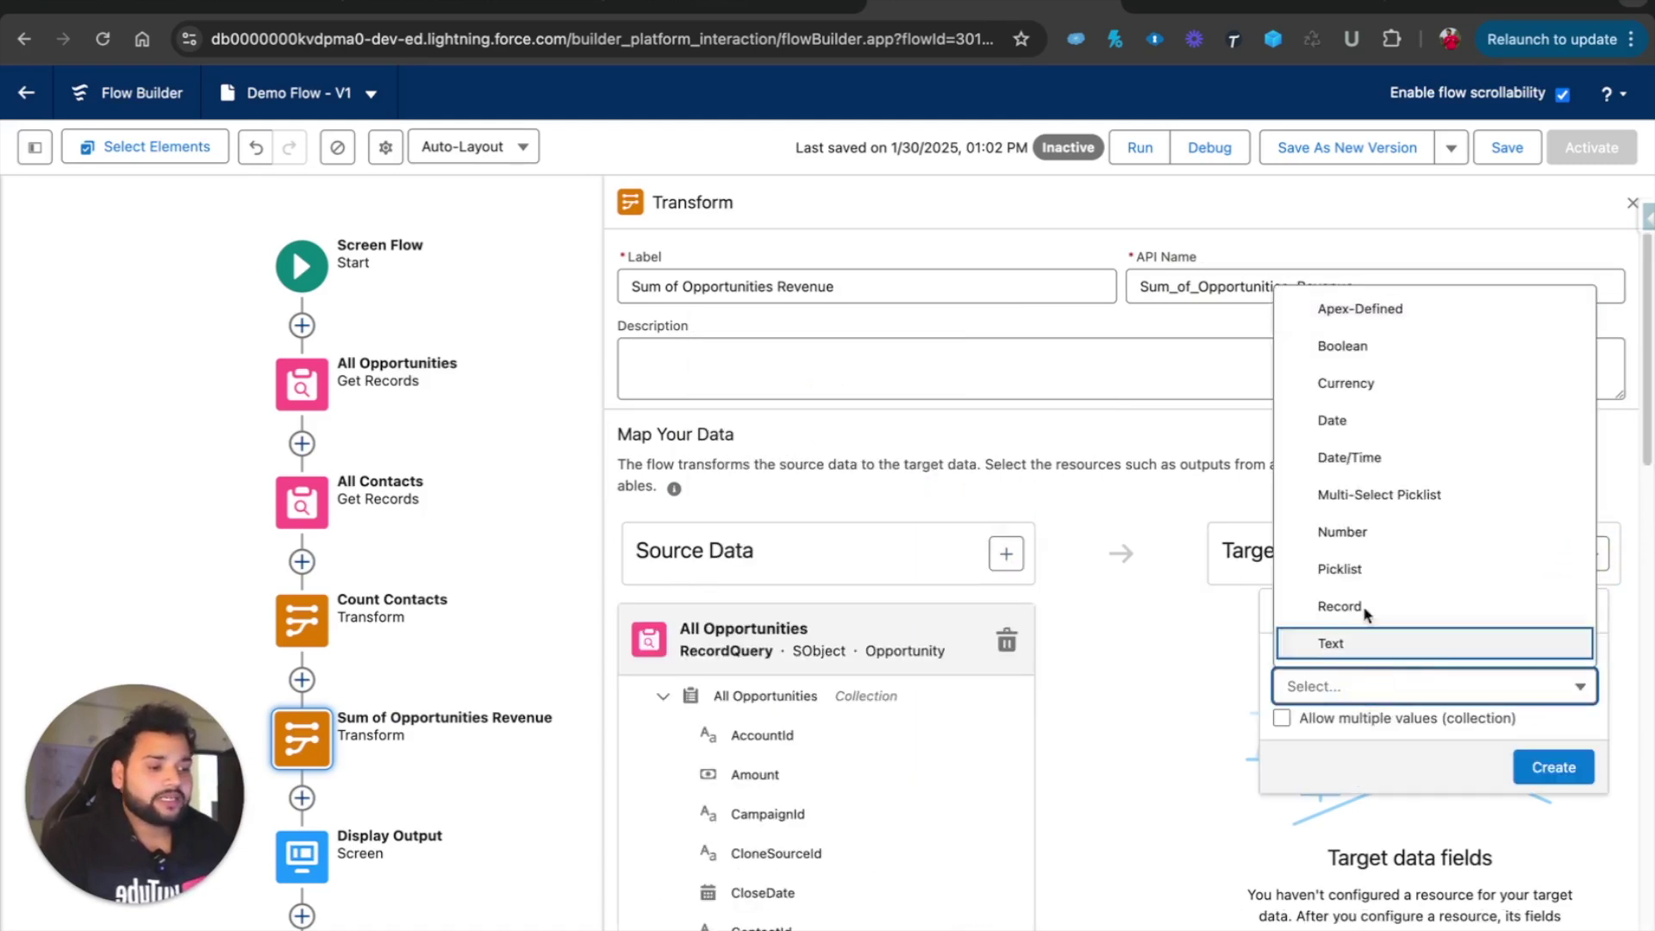
{"action": "left_click", "coordinate": [1353, 382]}
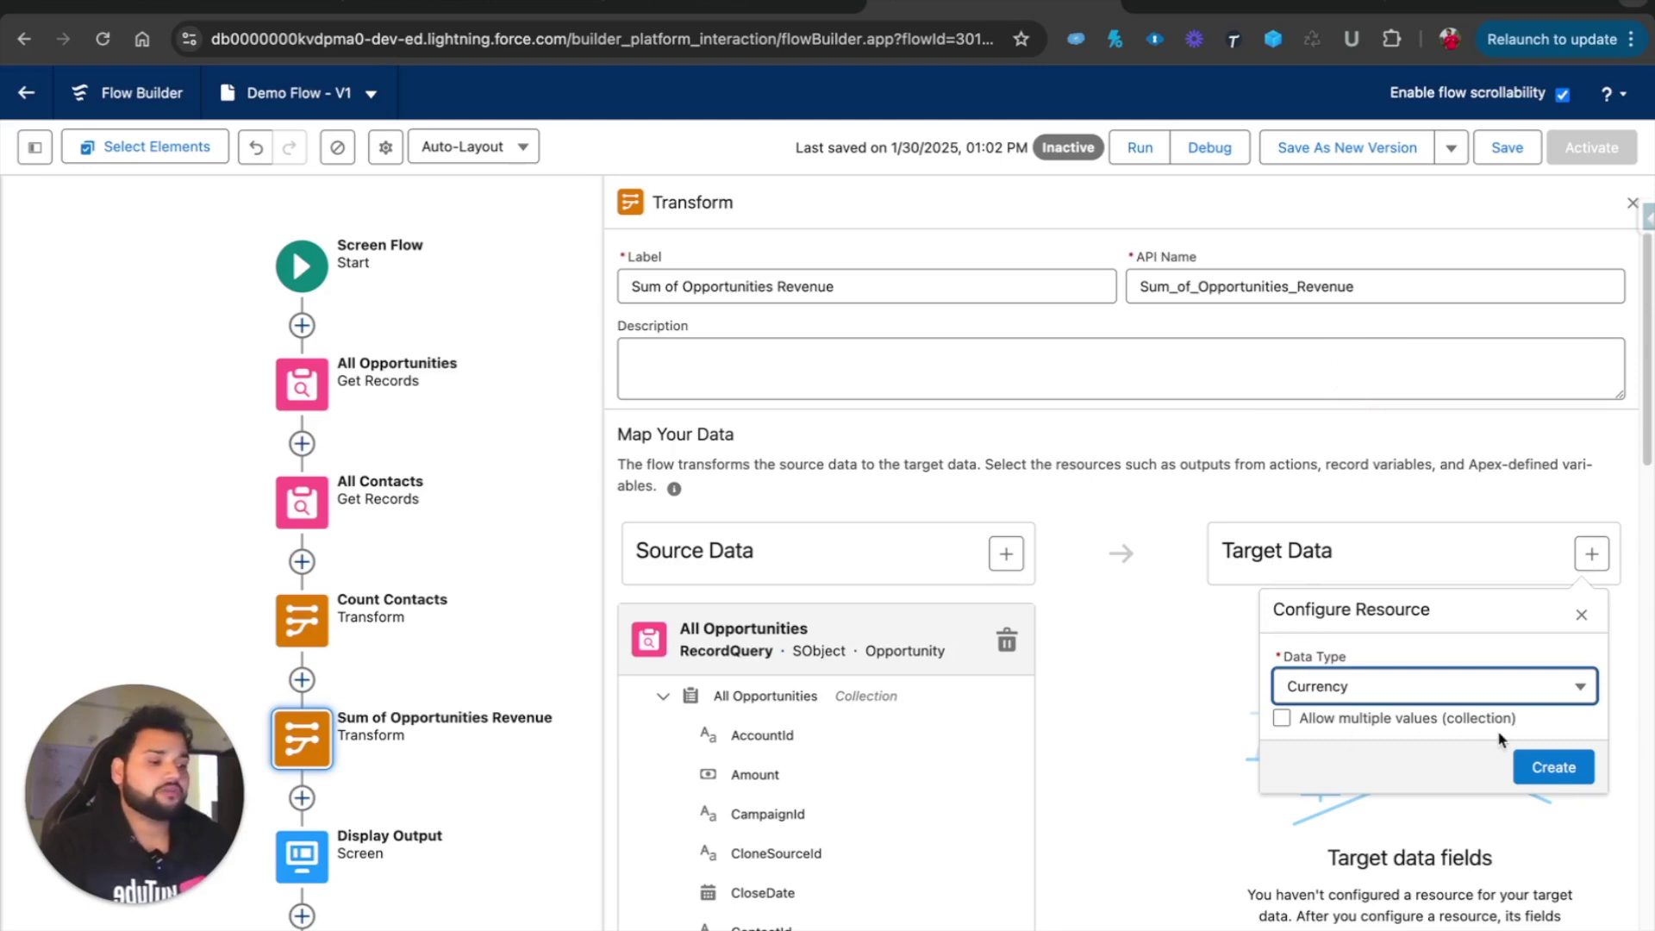
{"action": "left_click", "coordinate": [1548, 772]}
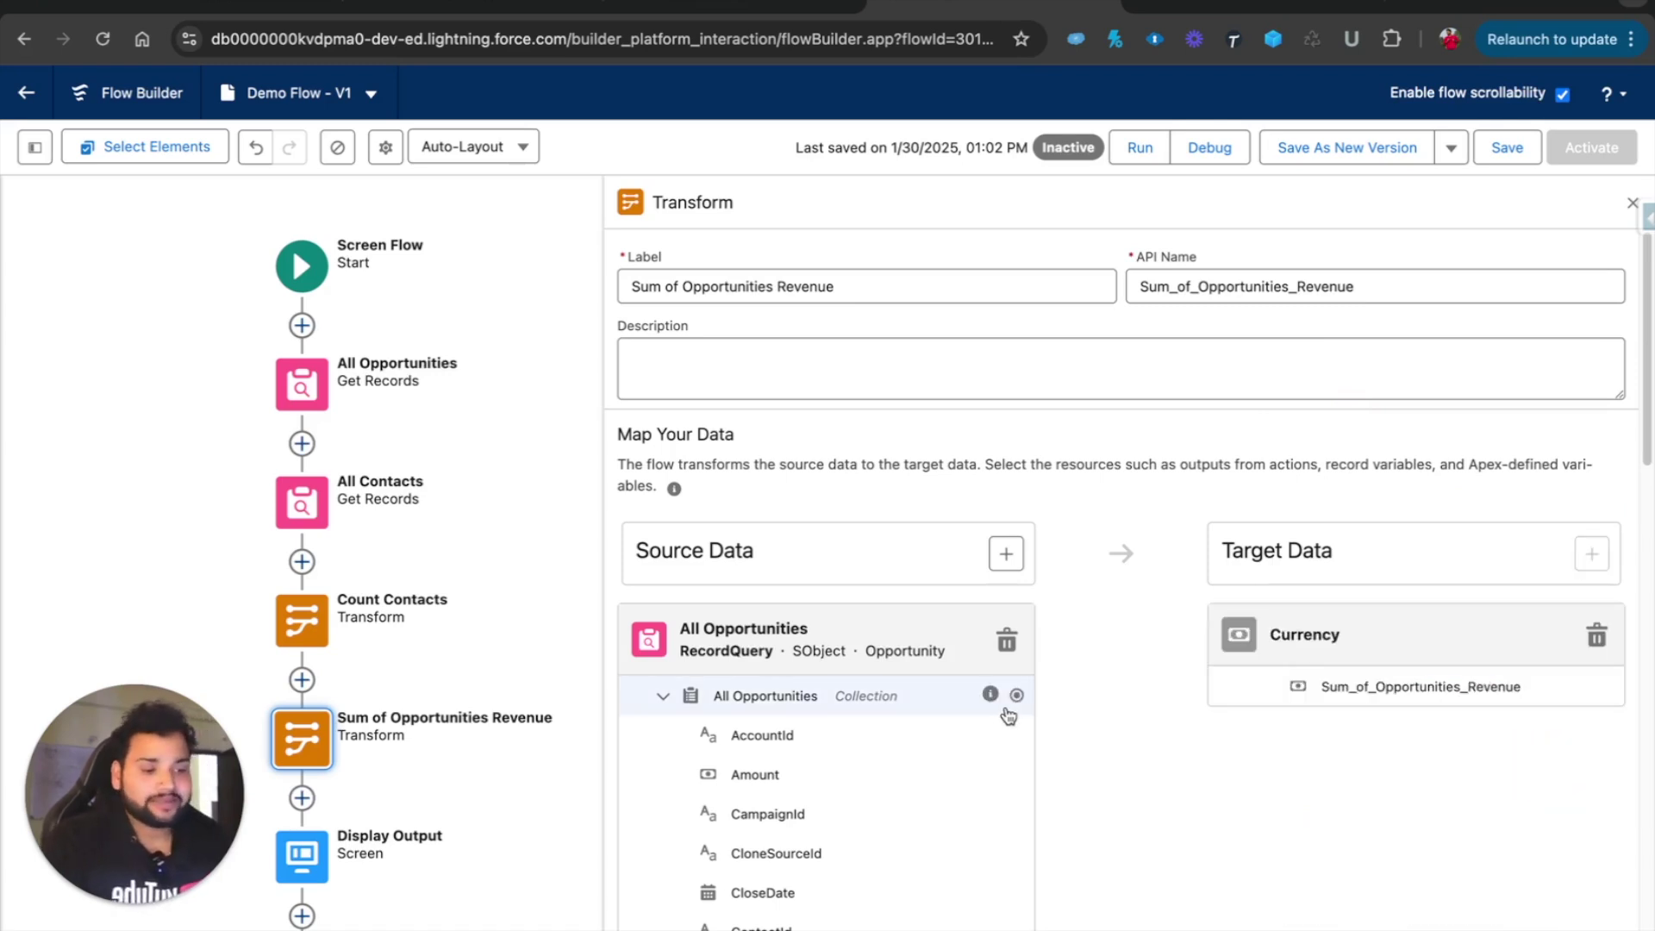
Map the All Opportunities collection to Sum_of_Opportunities_Revenue with a Sum aggregate on the Amount field
{"action": "scroll", "coordinate": [1007, 703], "scroll_direction": "down", "scroll_amount": 2}
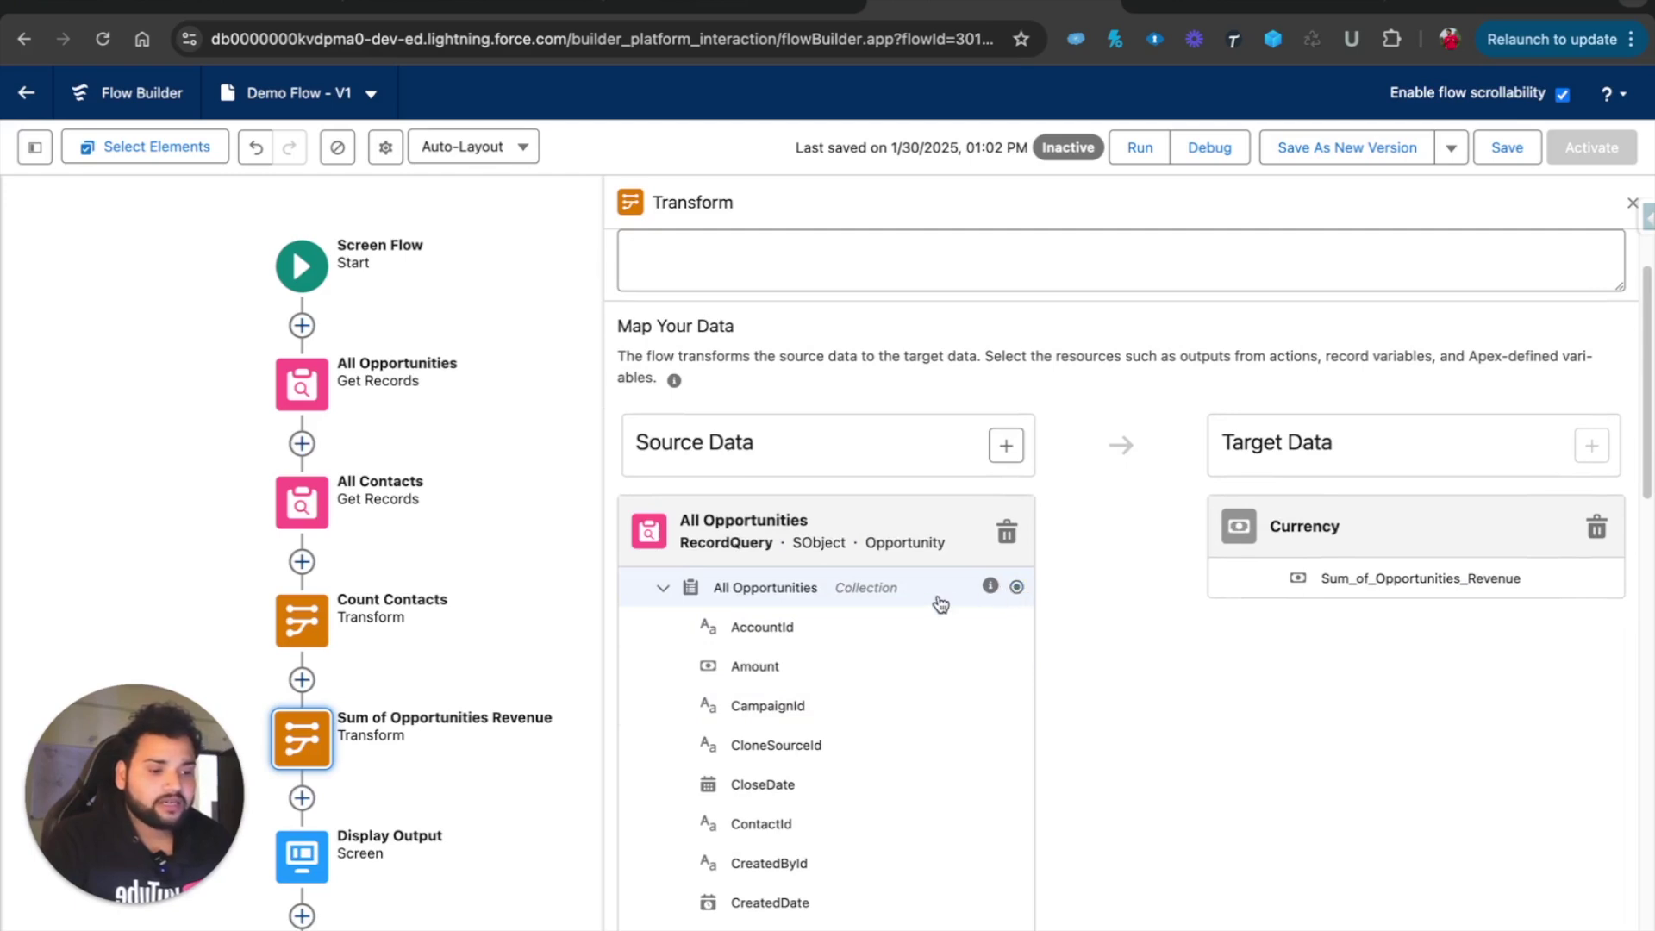
{"action": "left_click", "coordinate": [1017, 589]}
{"action": "left_click", "coordinate": [1226, 578]}
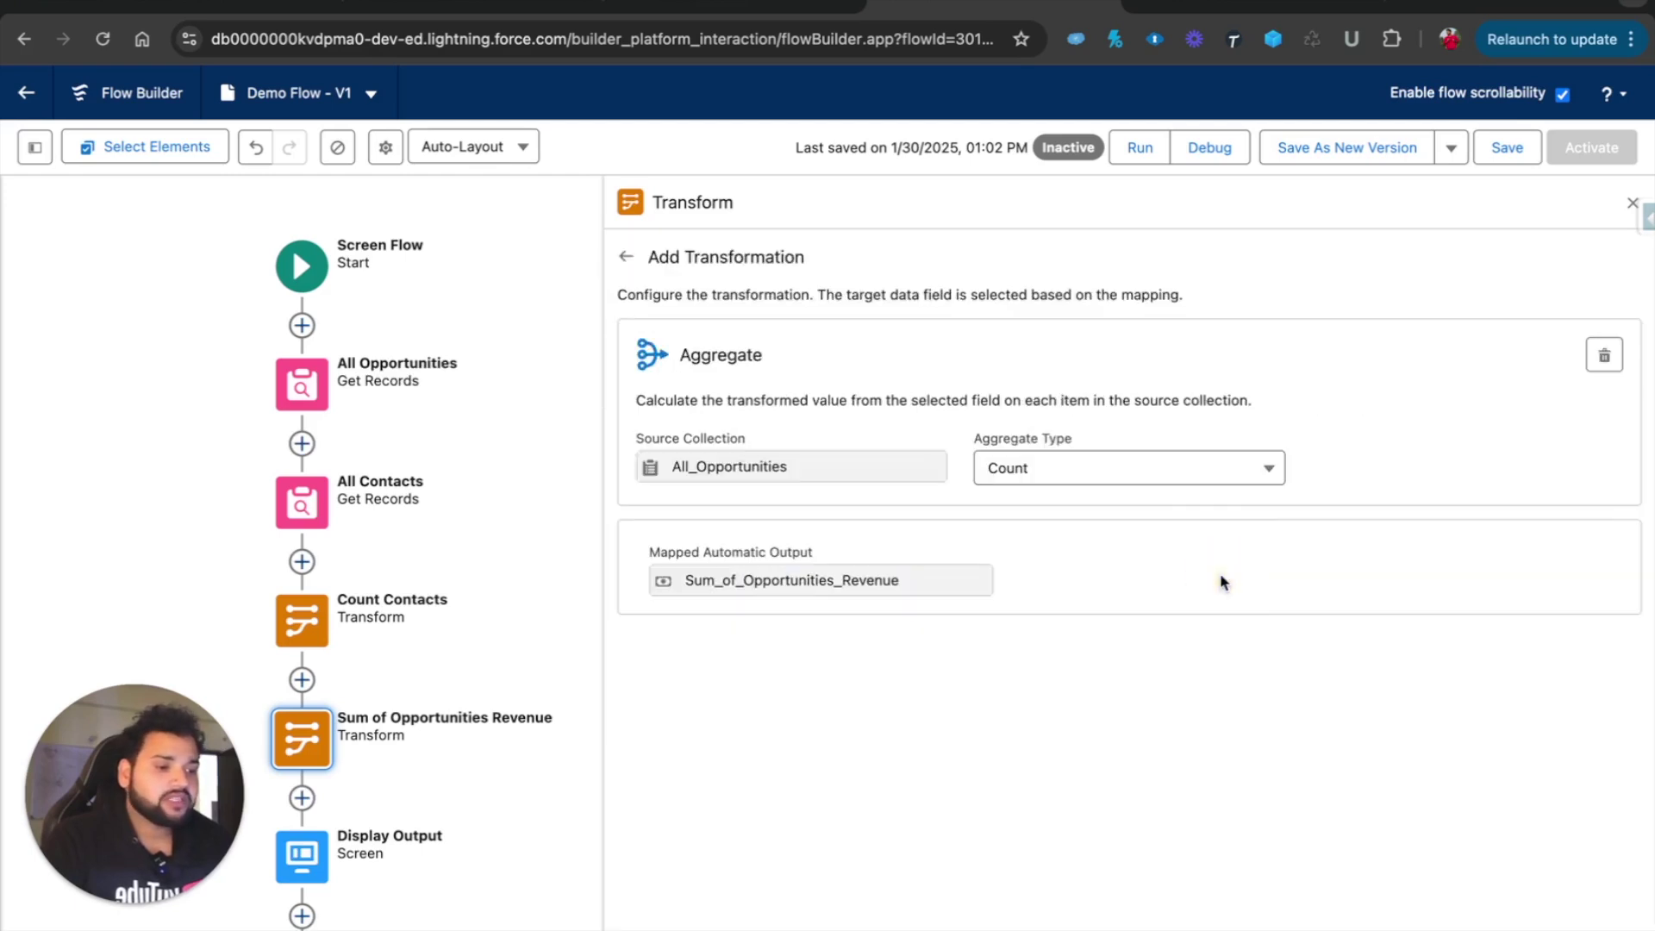
{"action": "left_click", "coordinate": [1050, 490]}
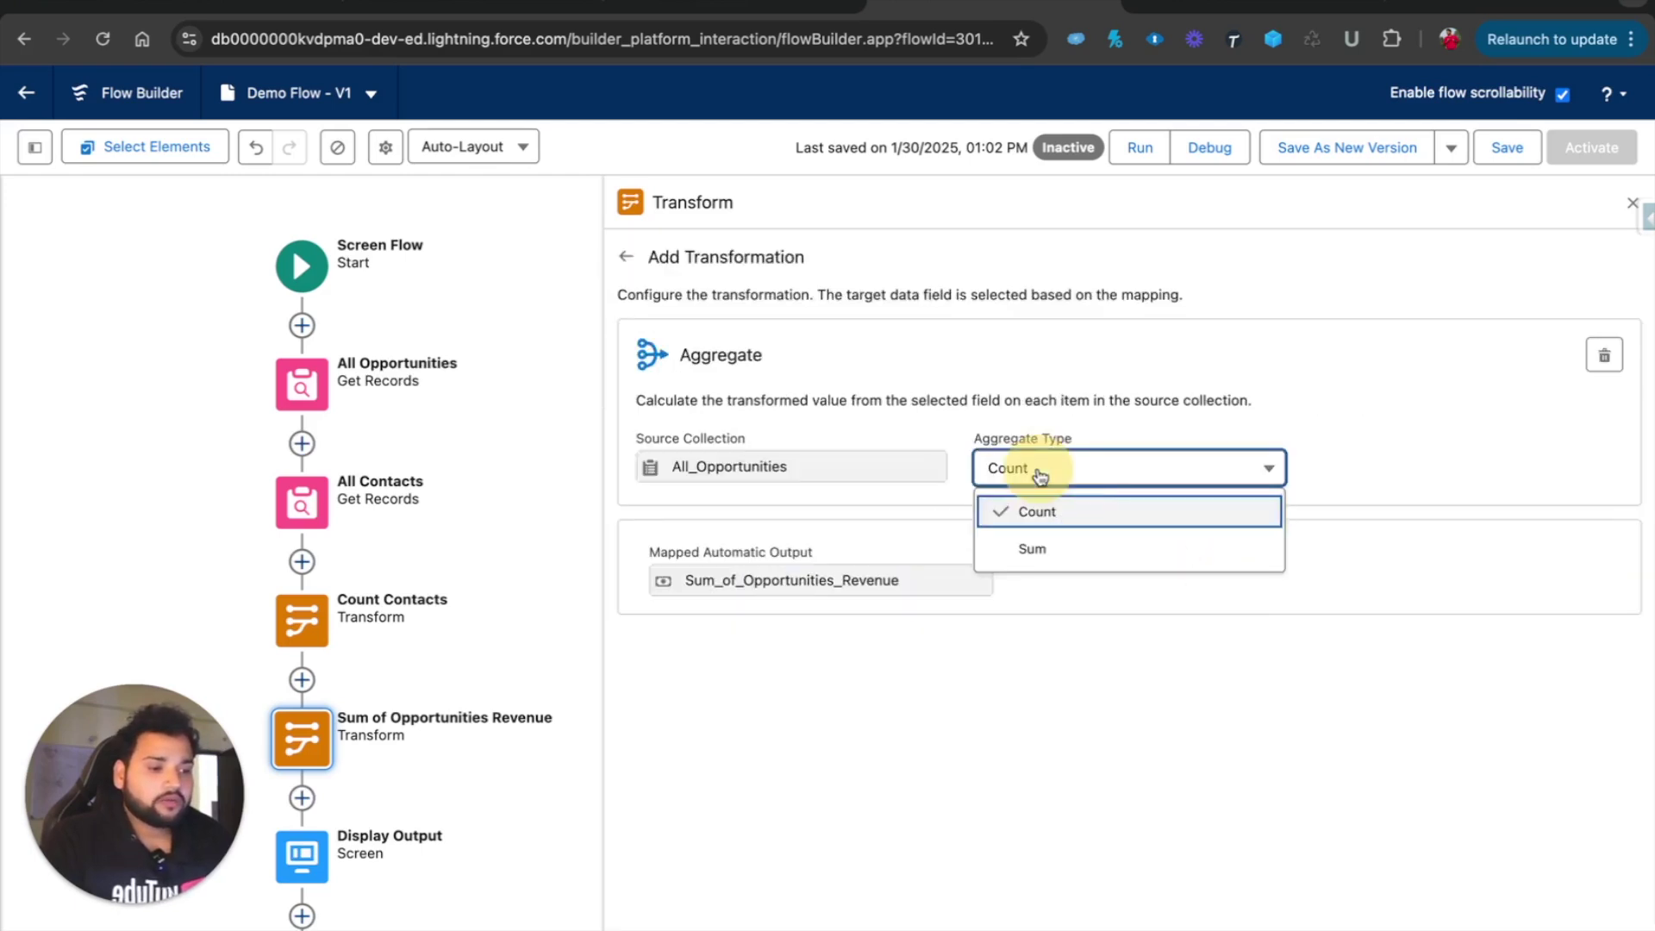
{"action": "left_click", "coordinate": [1031, 548]}
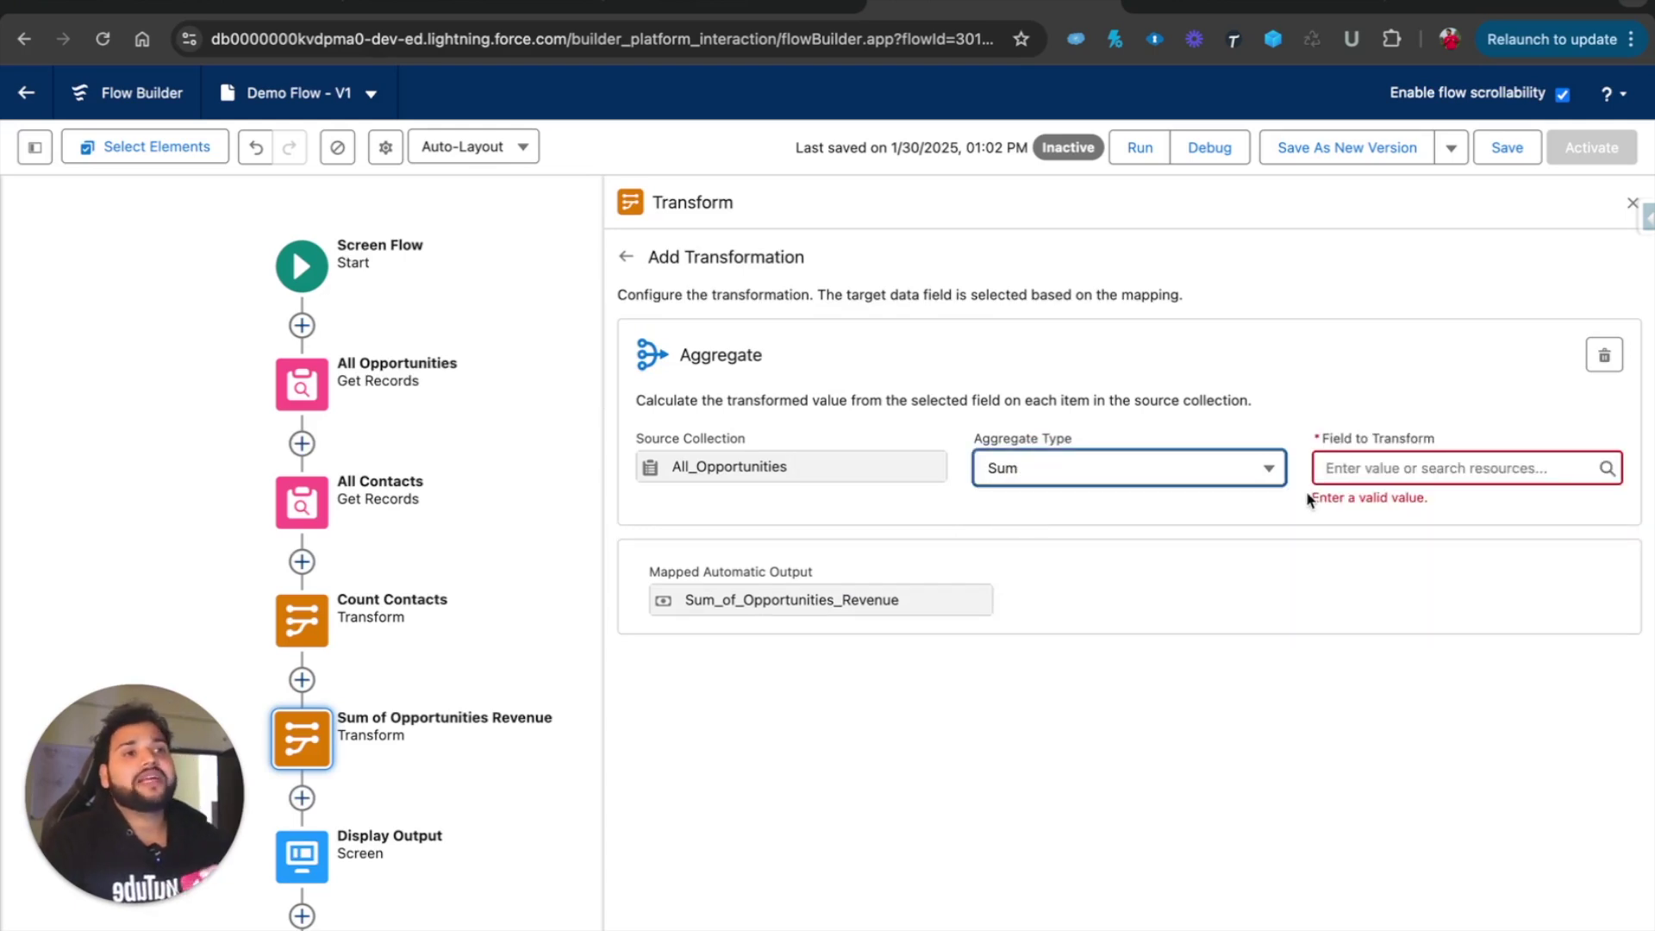
{"action": "left_click", "coordinate": [1359, 467]}
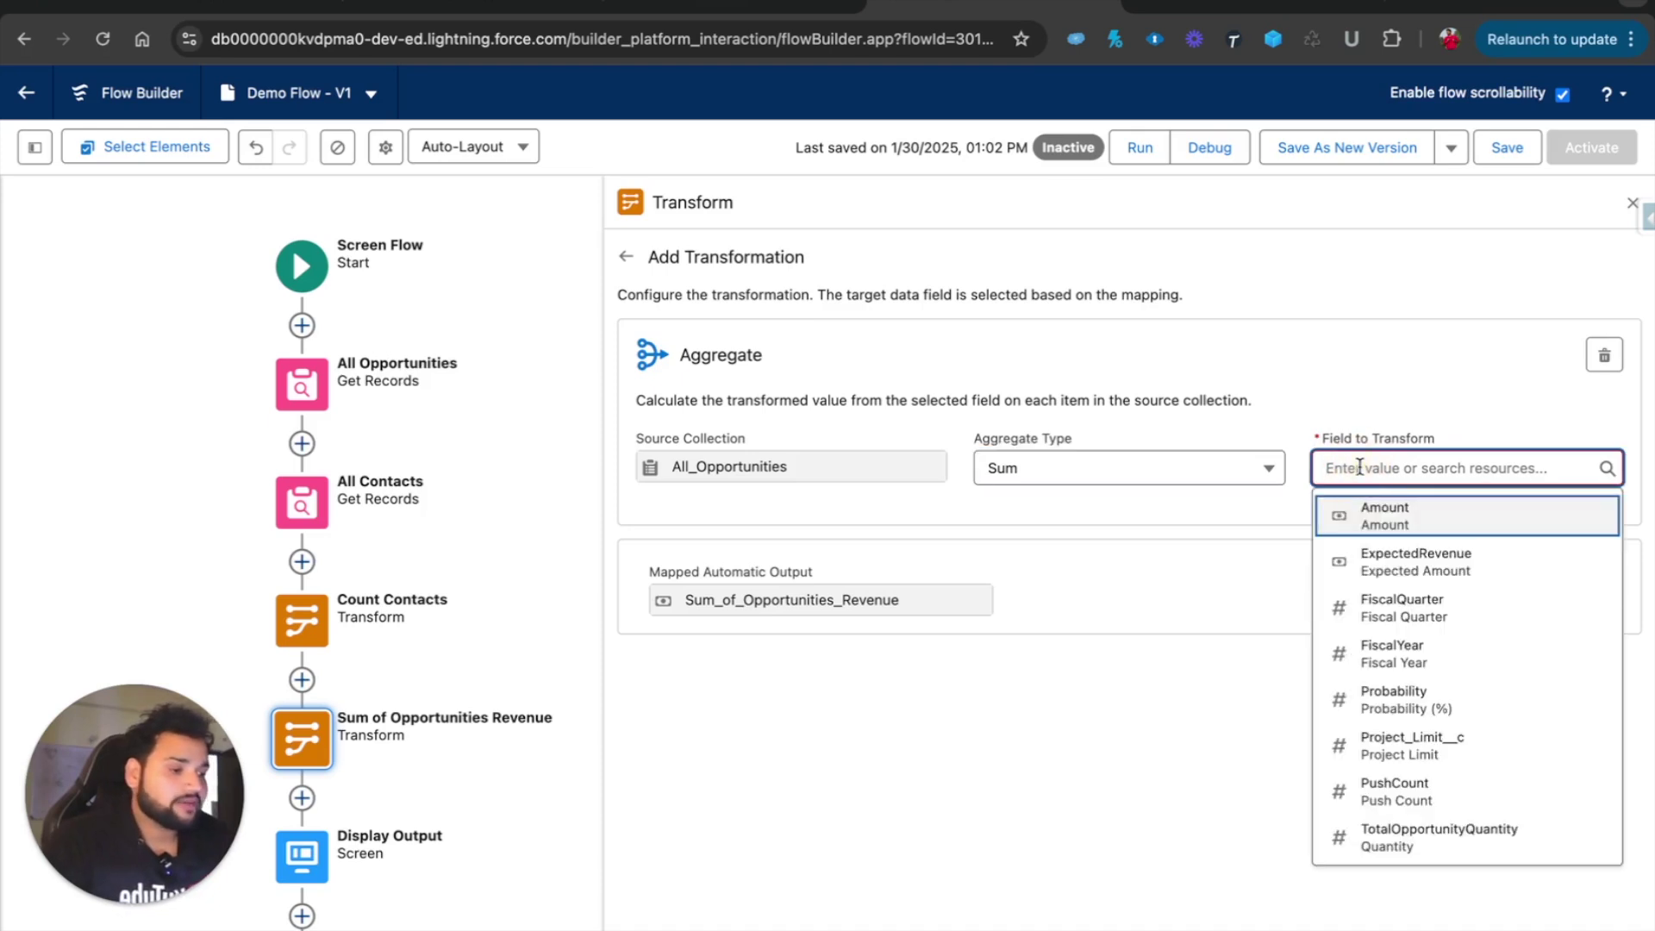
{"action": "type", "text": "am"}
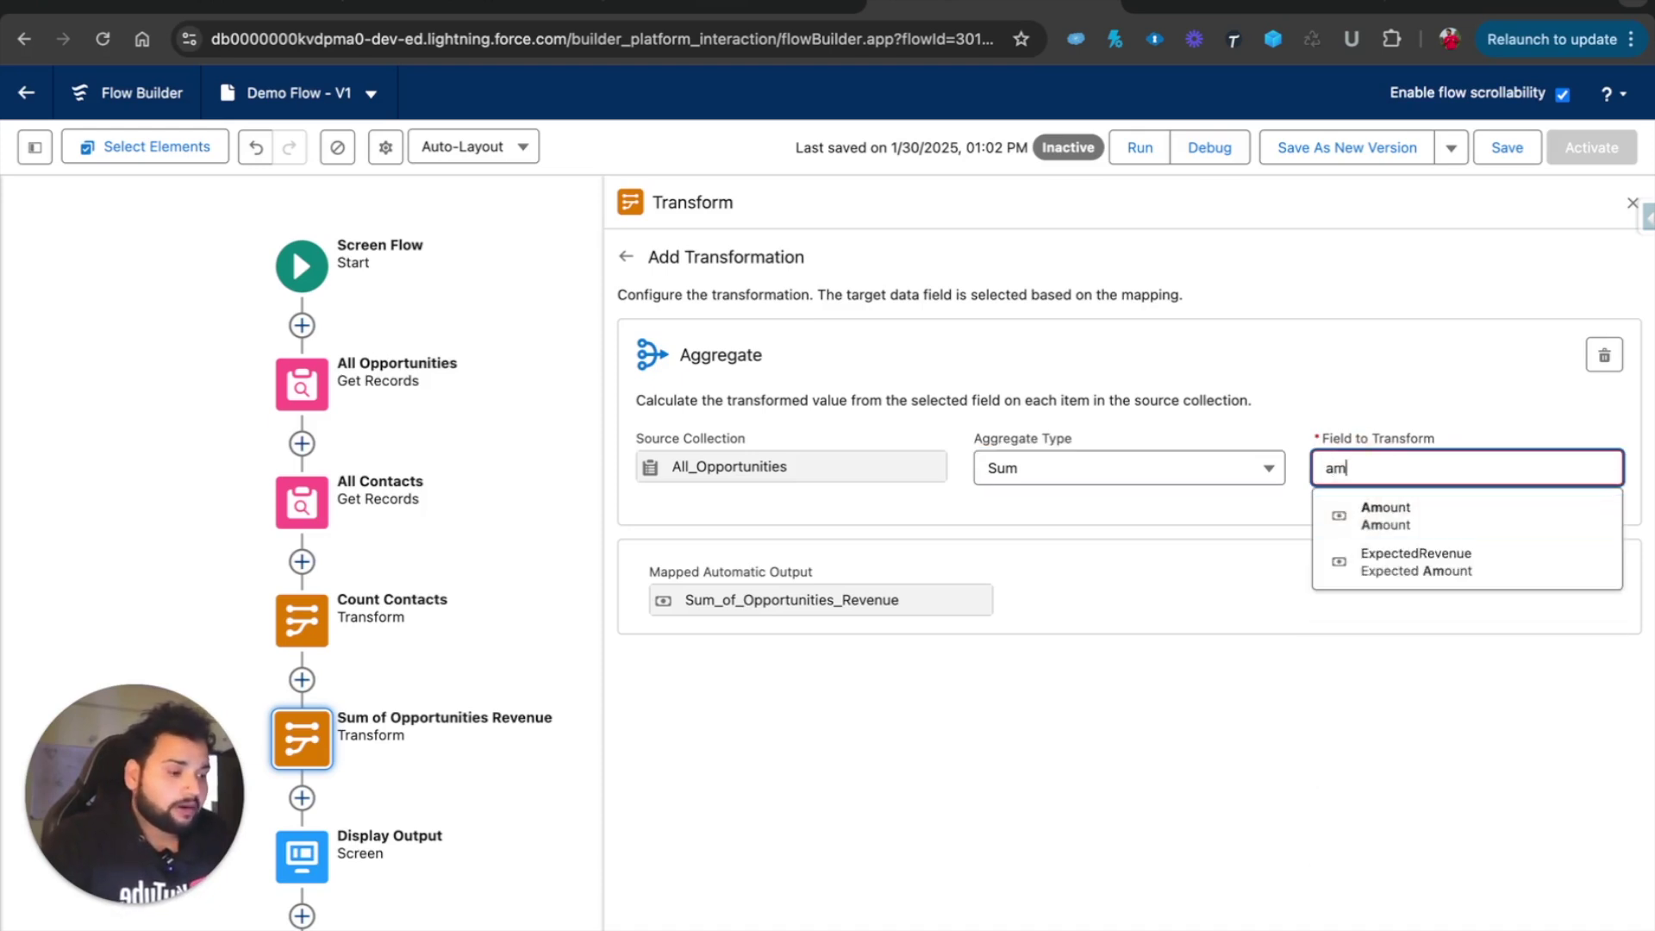
{"action": "left_click", "coordinate": [1411, 507]}
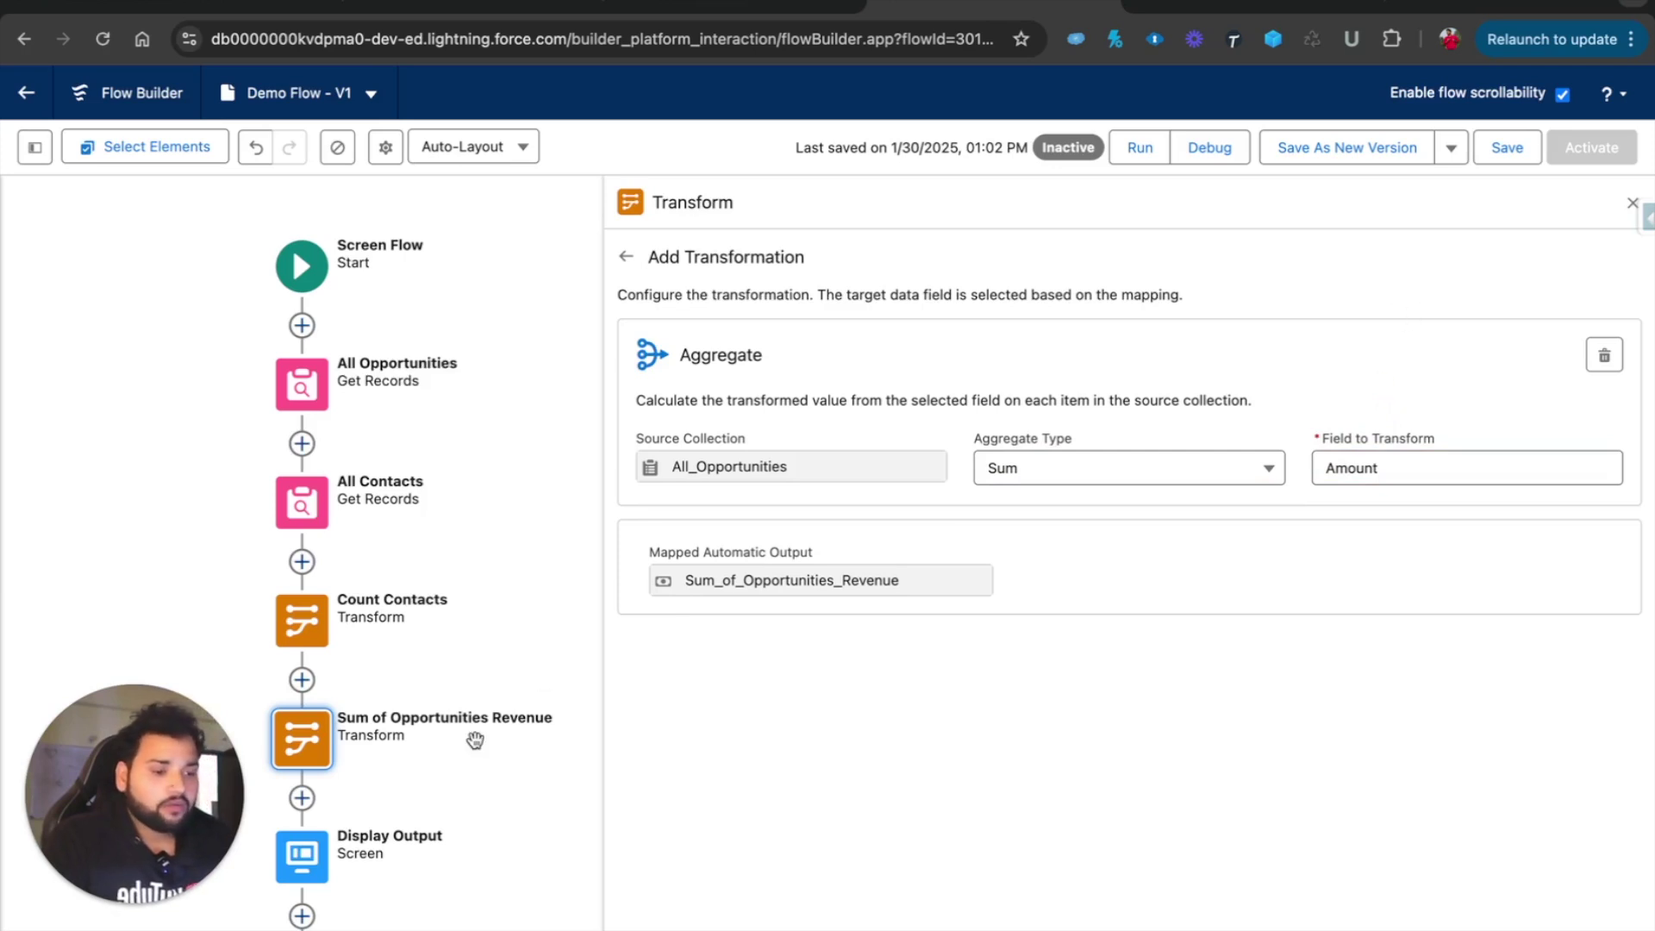
In the Display Output screen's Display_Results text, add a "Total Revenue :" line above the Number of Contacts line
{"action": "double_click", "coordinate": [274, 888]}
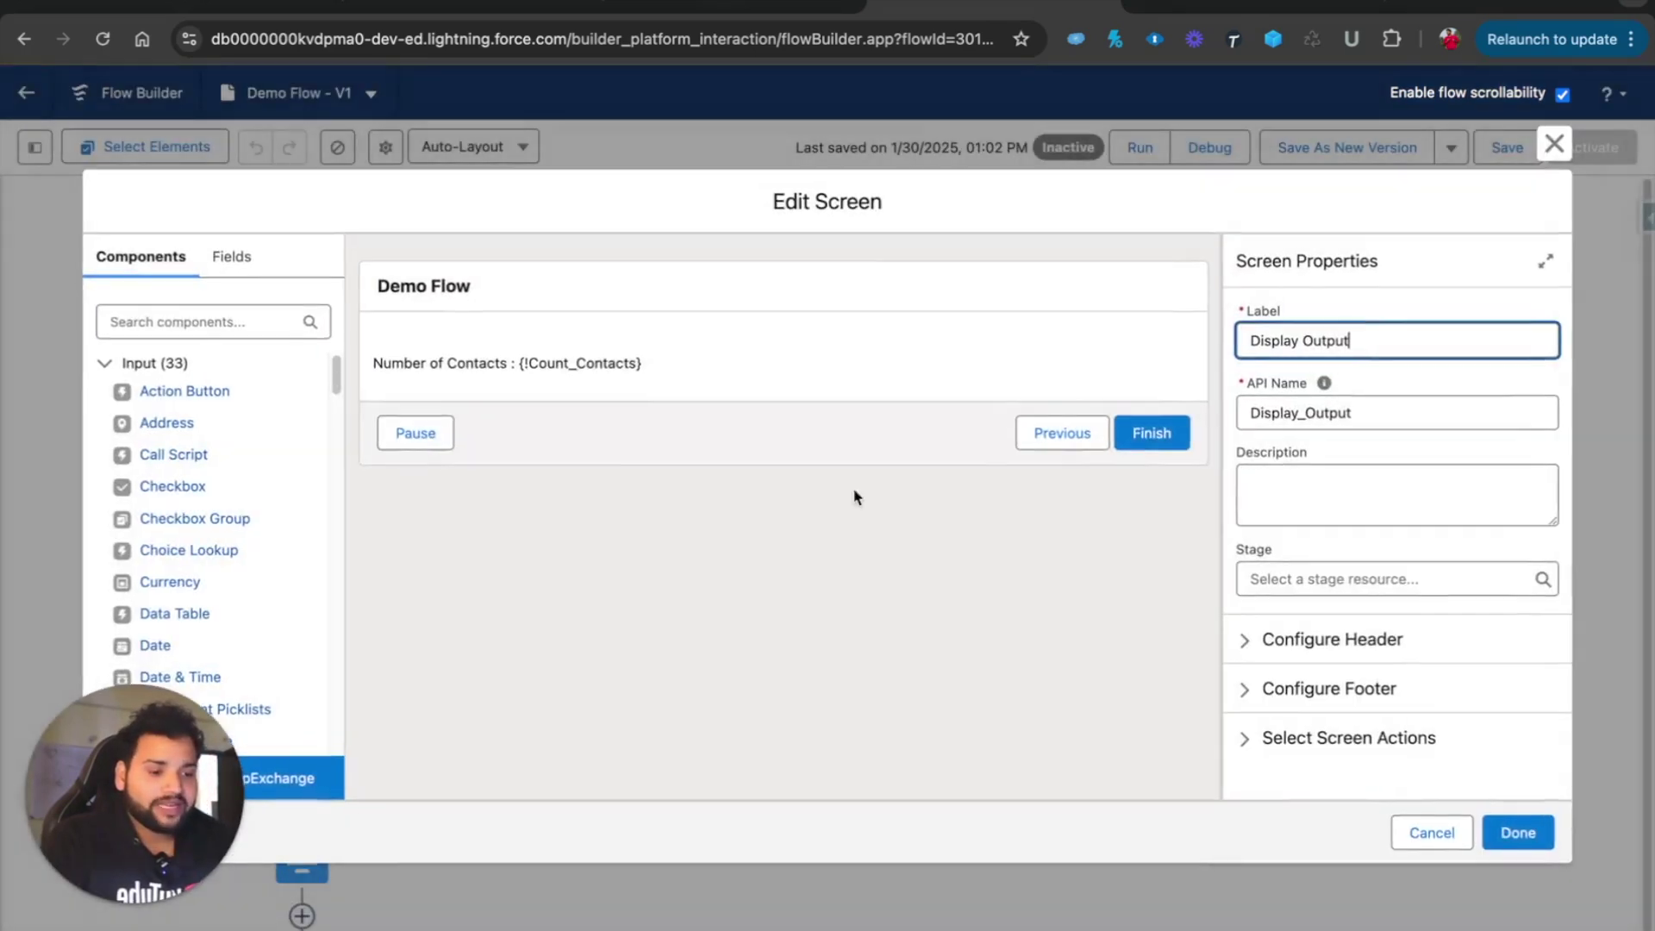
{"action": "left_click", "coordinate": [647, 363]}
{"action": "left_click", "coordinate": [1257, 473]}
{"action": "key", "text": "Return"}
{"action": "key", "text": "Up"}
{"action": "type", "text": "Sum of the"}
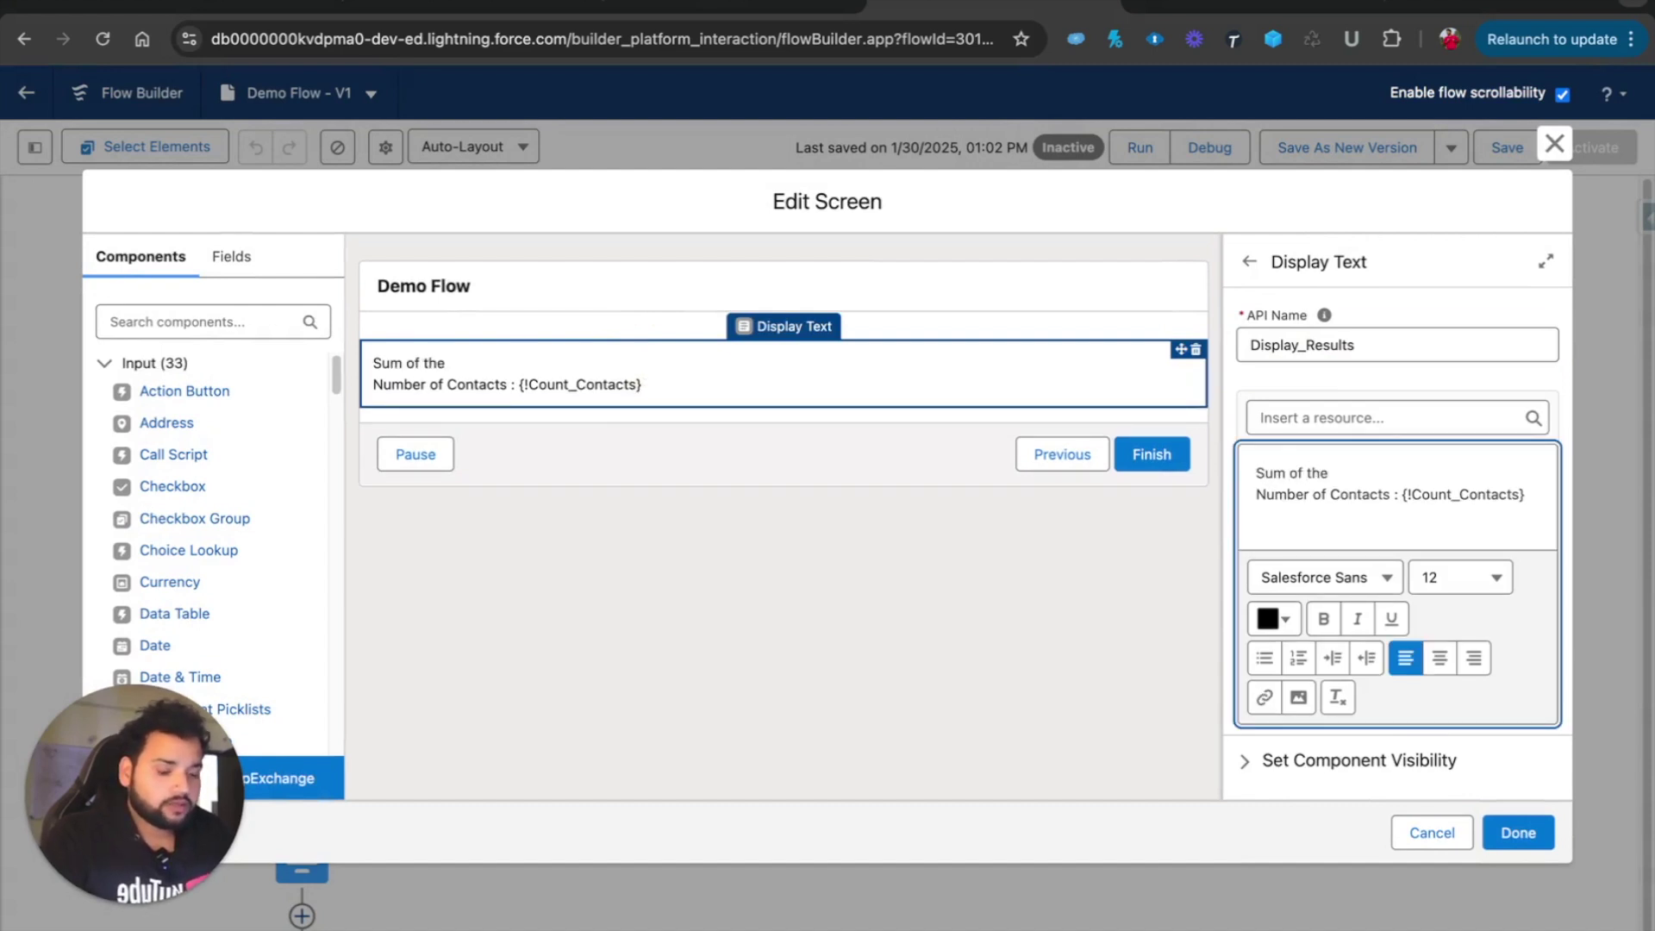
{"action": "key", "text": "BackSpace"}
{"action": "key", "text": "BackSpace"}
{"action": "key", "text": "BackSpace"}
{"action": "key", "text": "BackSpace"}
{"action": "key", "text": "BackSpace"}
{"action": "key", "text": "BackSpace"}
{"action": "key", "text": "BackSpace"}
{"action": "key", "text": "BackSpace"}
{"action": "key", "text": "BackSpace"}
{"action": "key", "text": "BackSpace"}
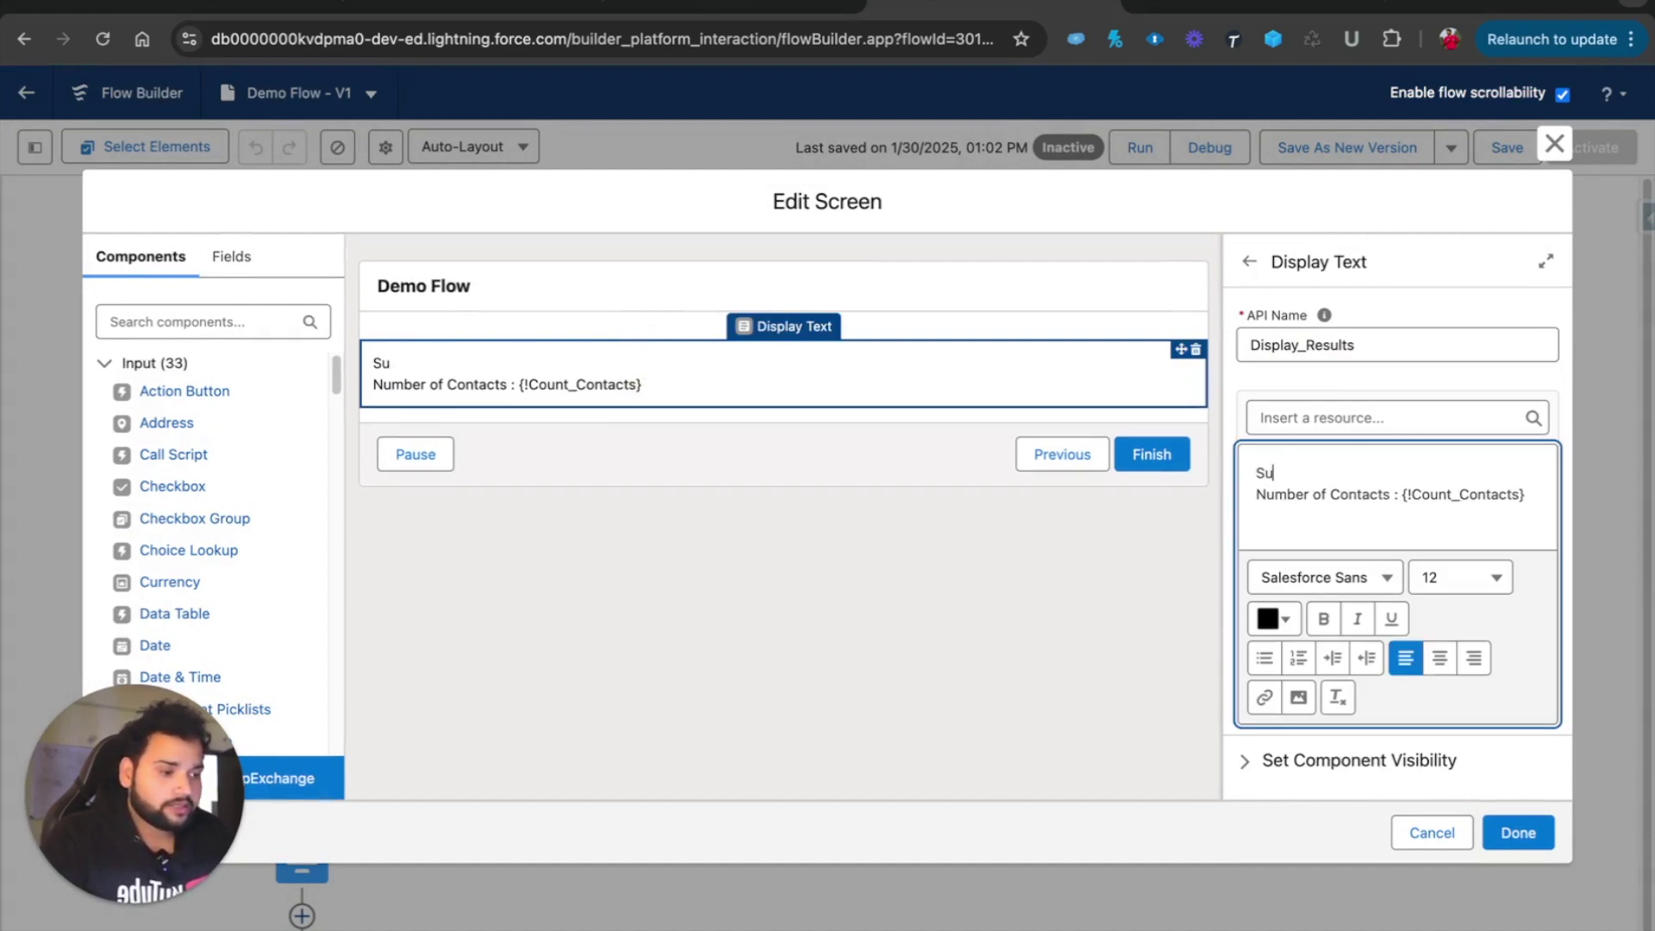
{"action": "type", "text": "Total"}
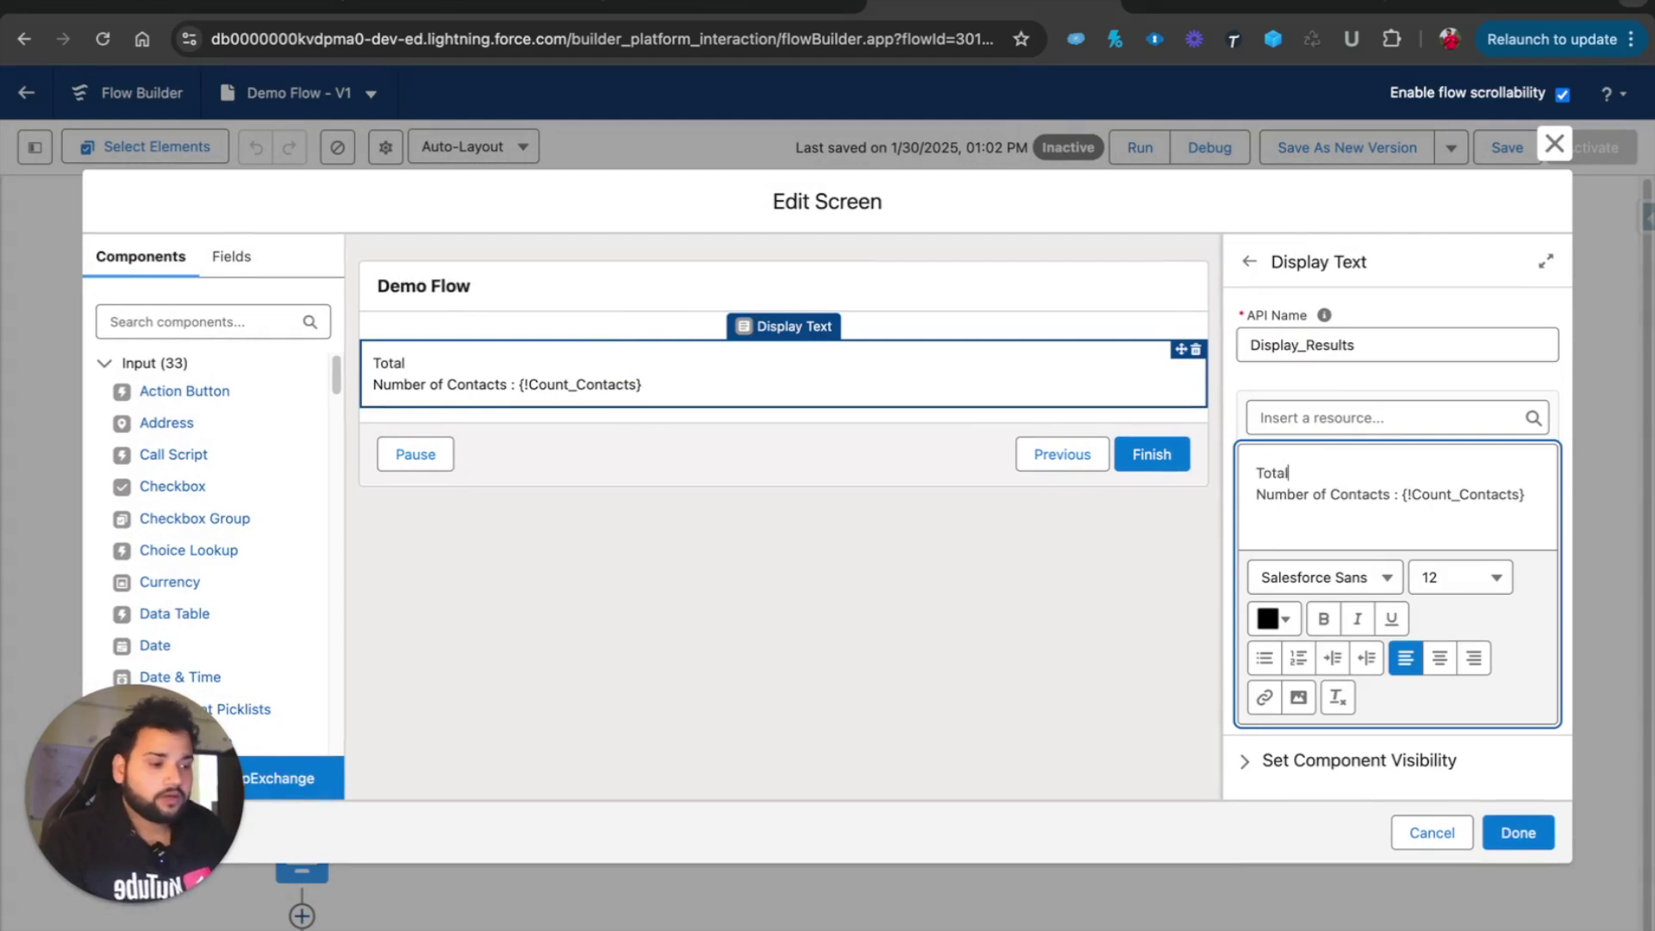
{"action": "type", "text": " Reven"}
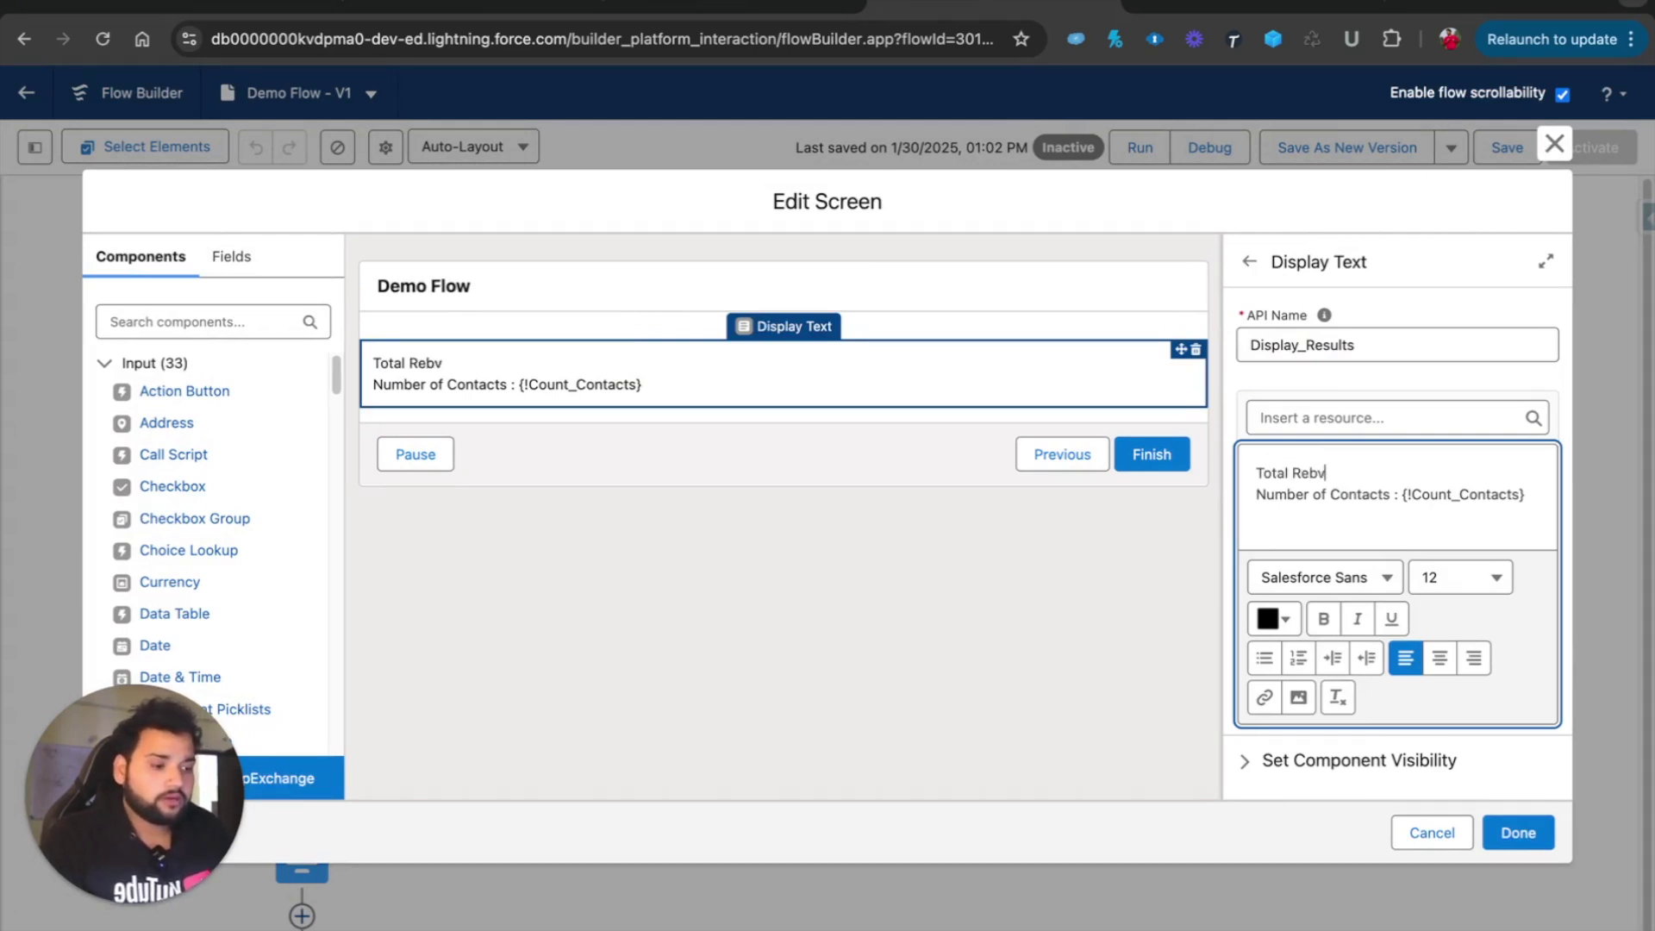
{"action": "type", "text": "ue -"}
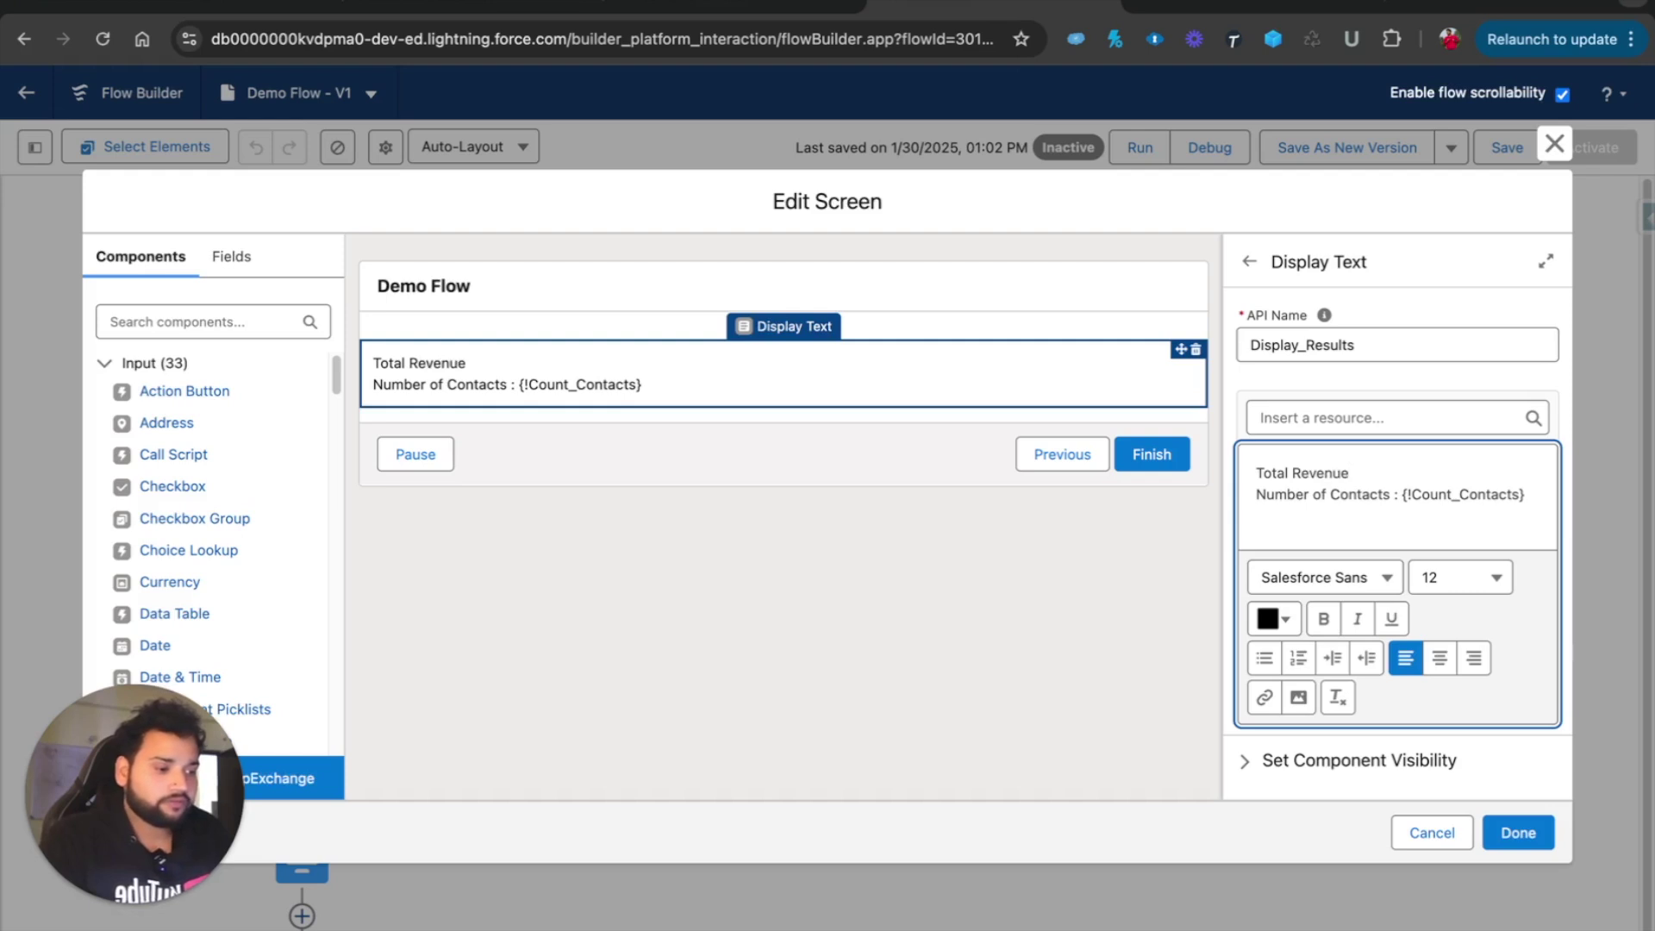
{"action": "key", "text": "BackSpace"}
{"action": "key", "text": "BackSpace"}
{"action": "type", "text": ":"}
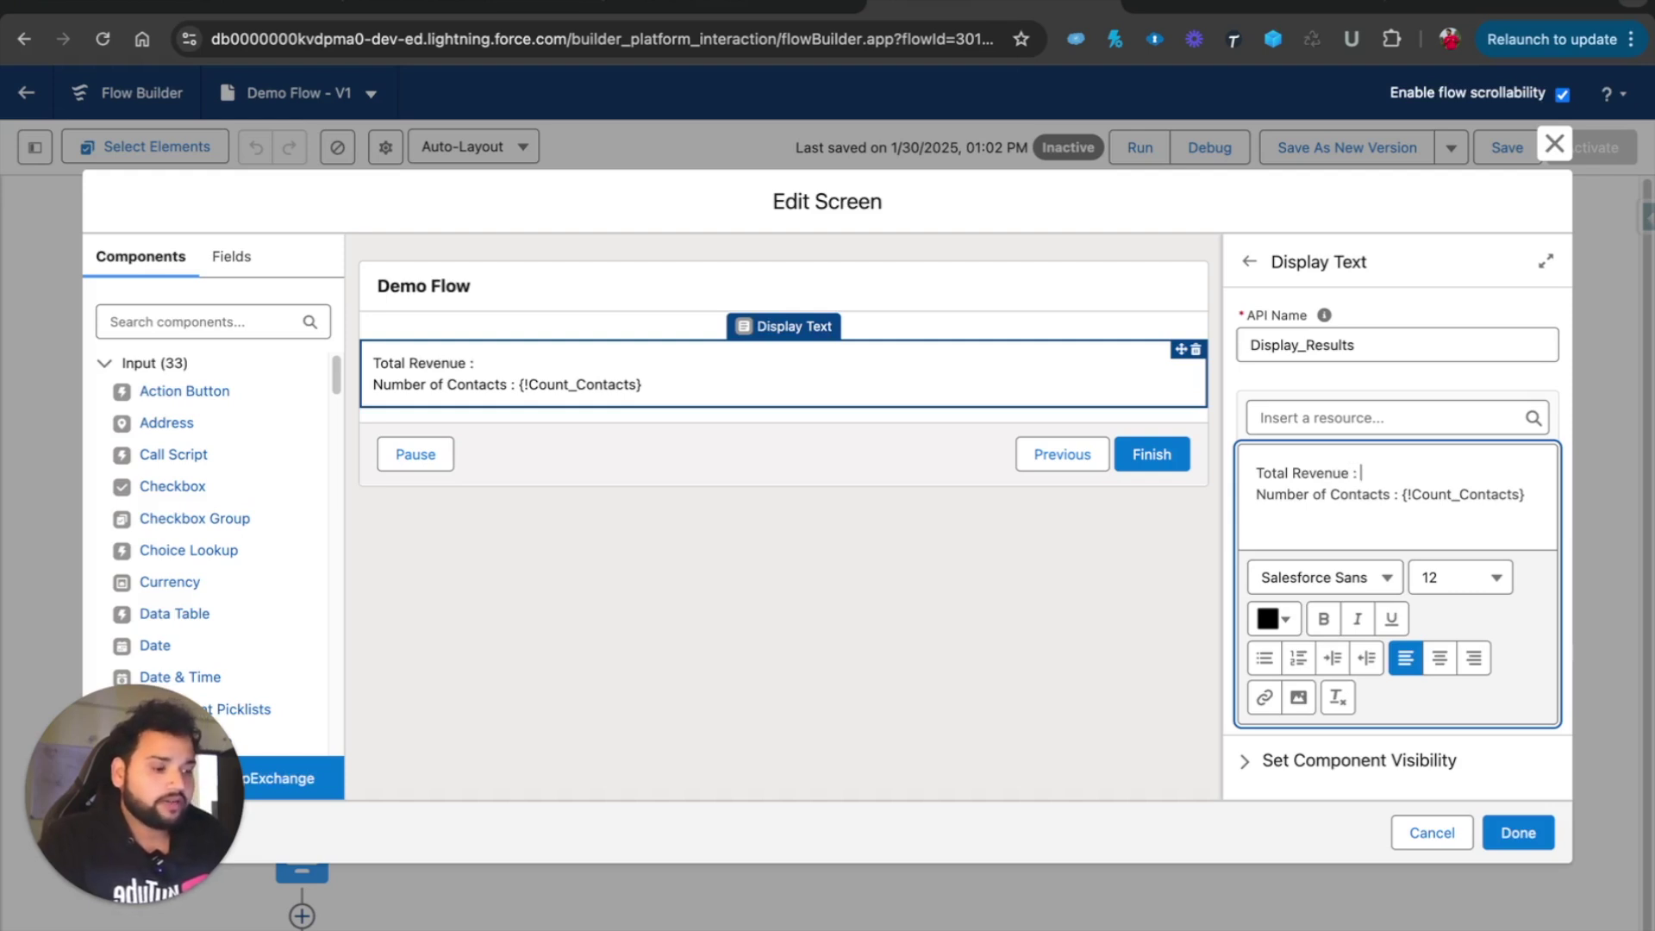
Insert the Sum_of_Opportunities_Revenue resource after "Total Revenue :" and finish editing the screen
{"action": "left_click", "coordinate": [1375, 418]}
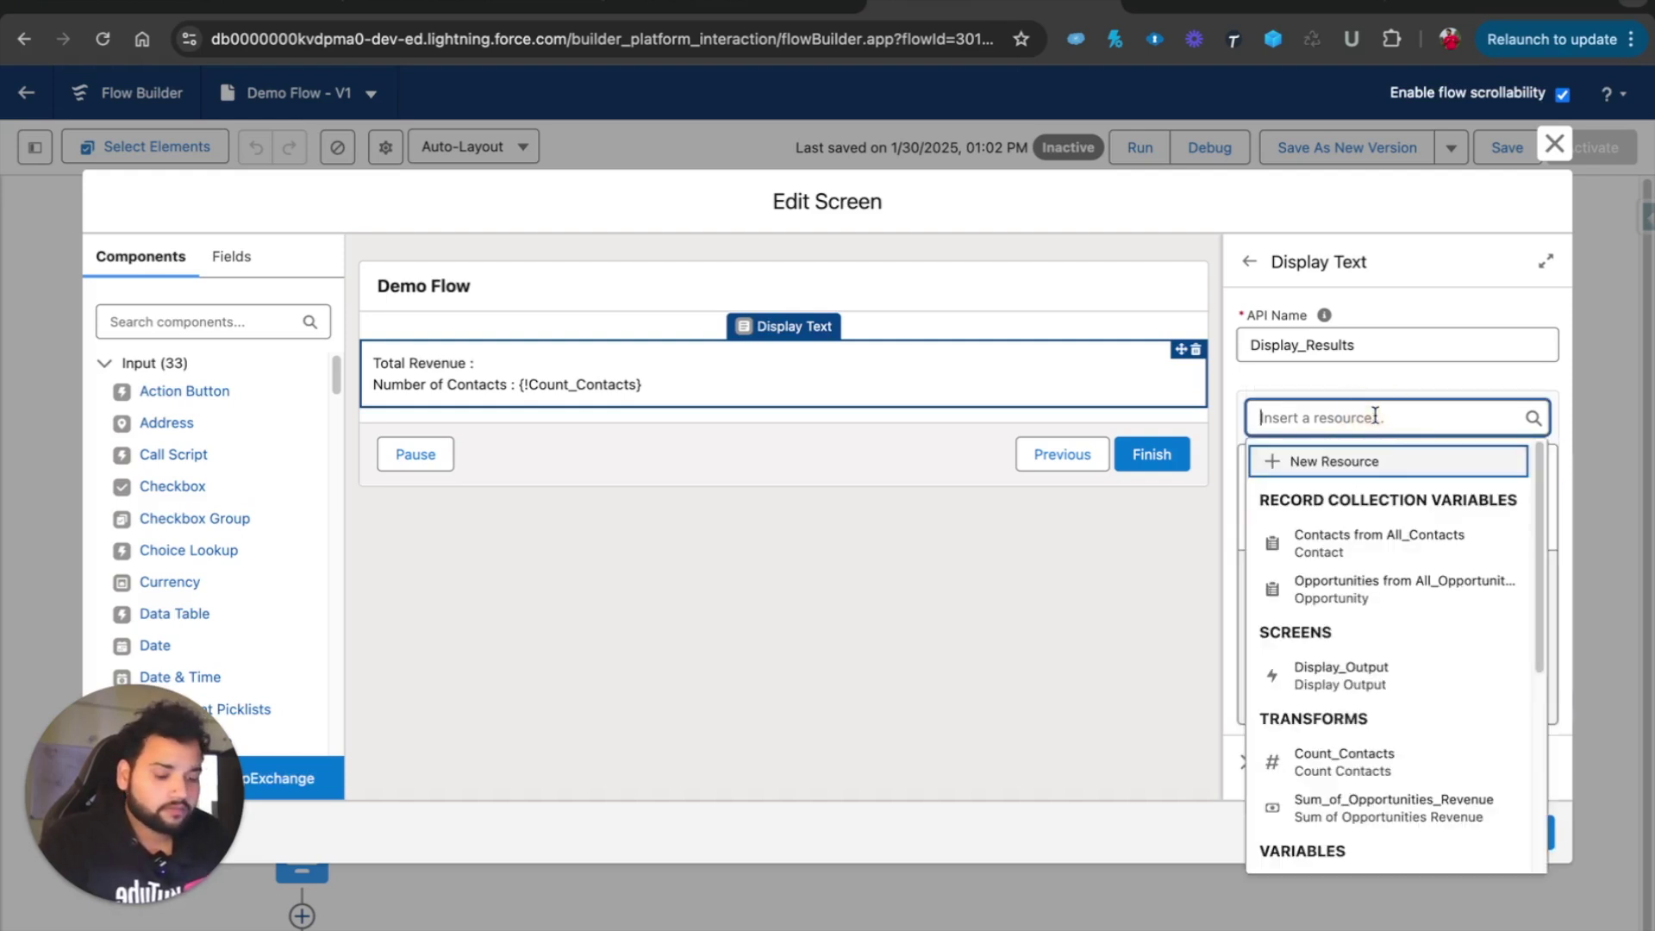
{"action": "type", "text": "sum"}
{"action": "left_click", "coordinate": [1397, 501]}
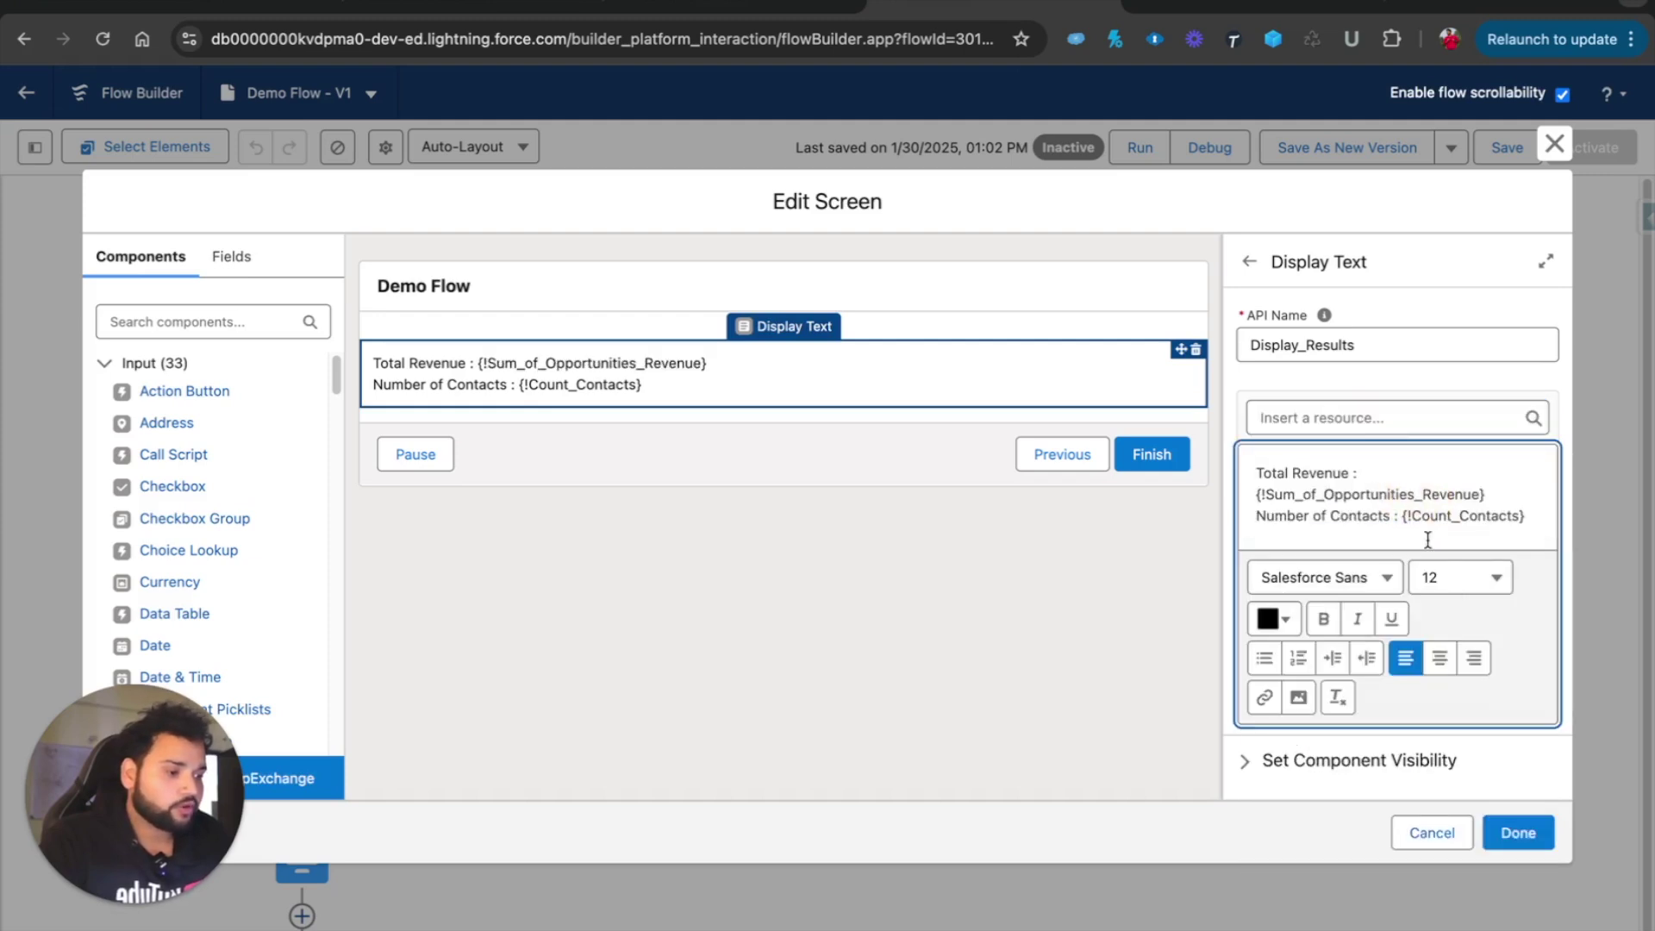
{"action": "left_click", "coordinate": [1518, 833]}
Try to save the changes to version V1 of Demo Flow, dismissing the error notices
{"action": "left_click", "coordinate": [1505, 154]}
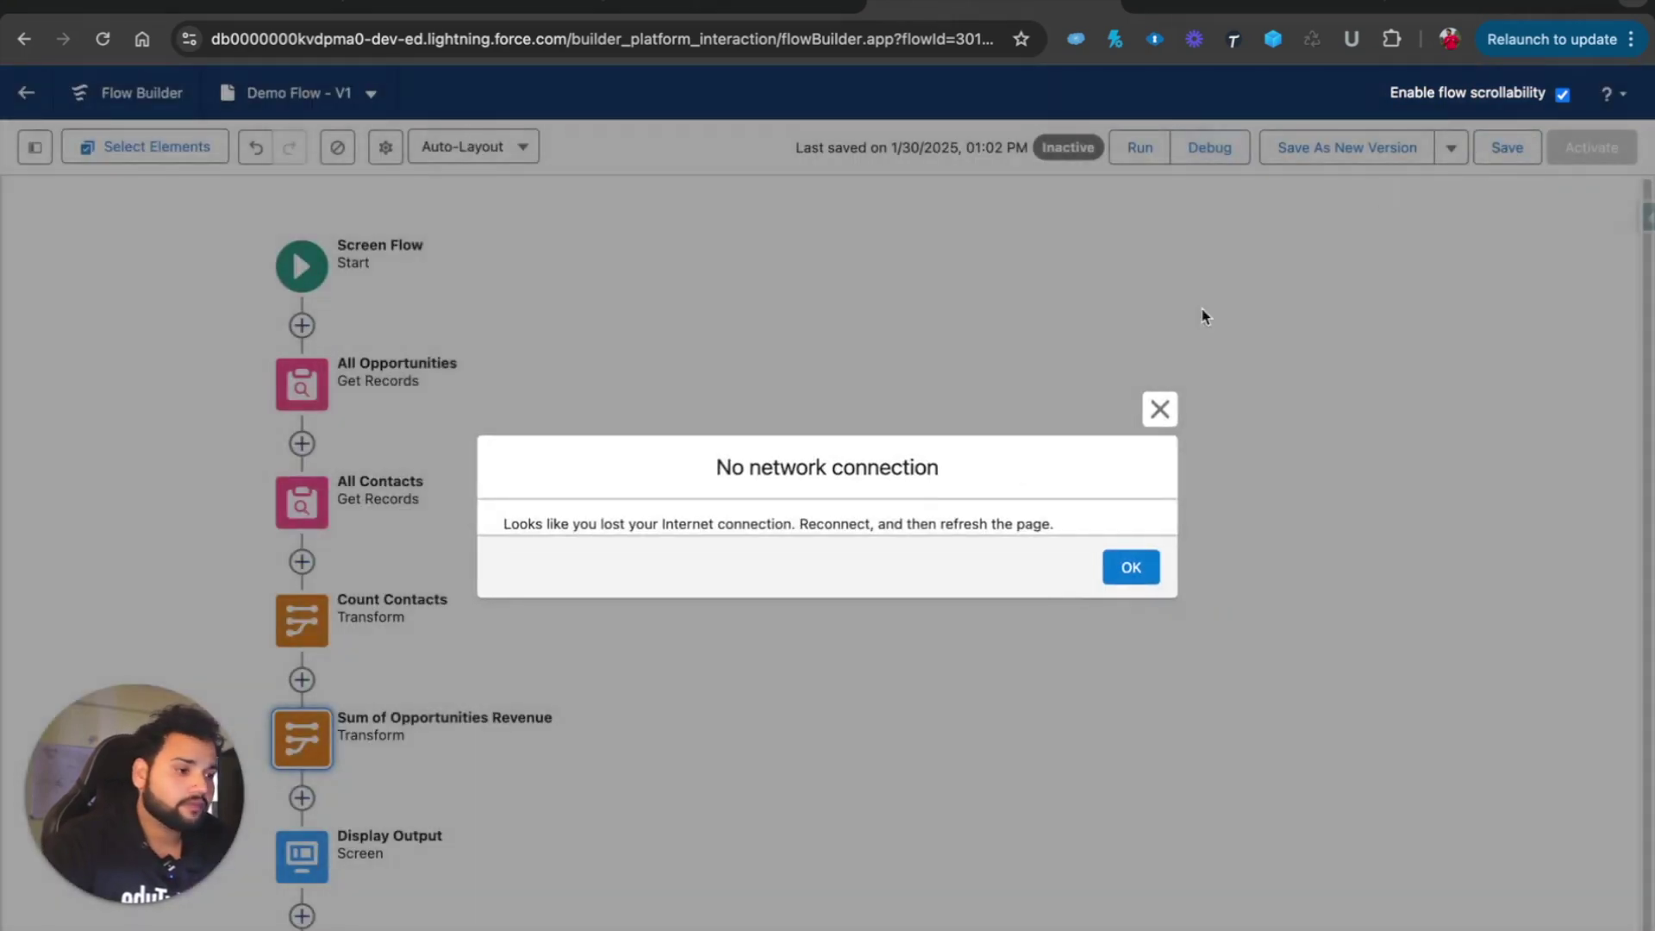
{"action": "left_click", "coordinate": [1130, 566]}
{"action": "left_click", "coordinate": [1485, 154]}
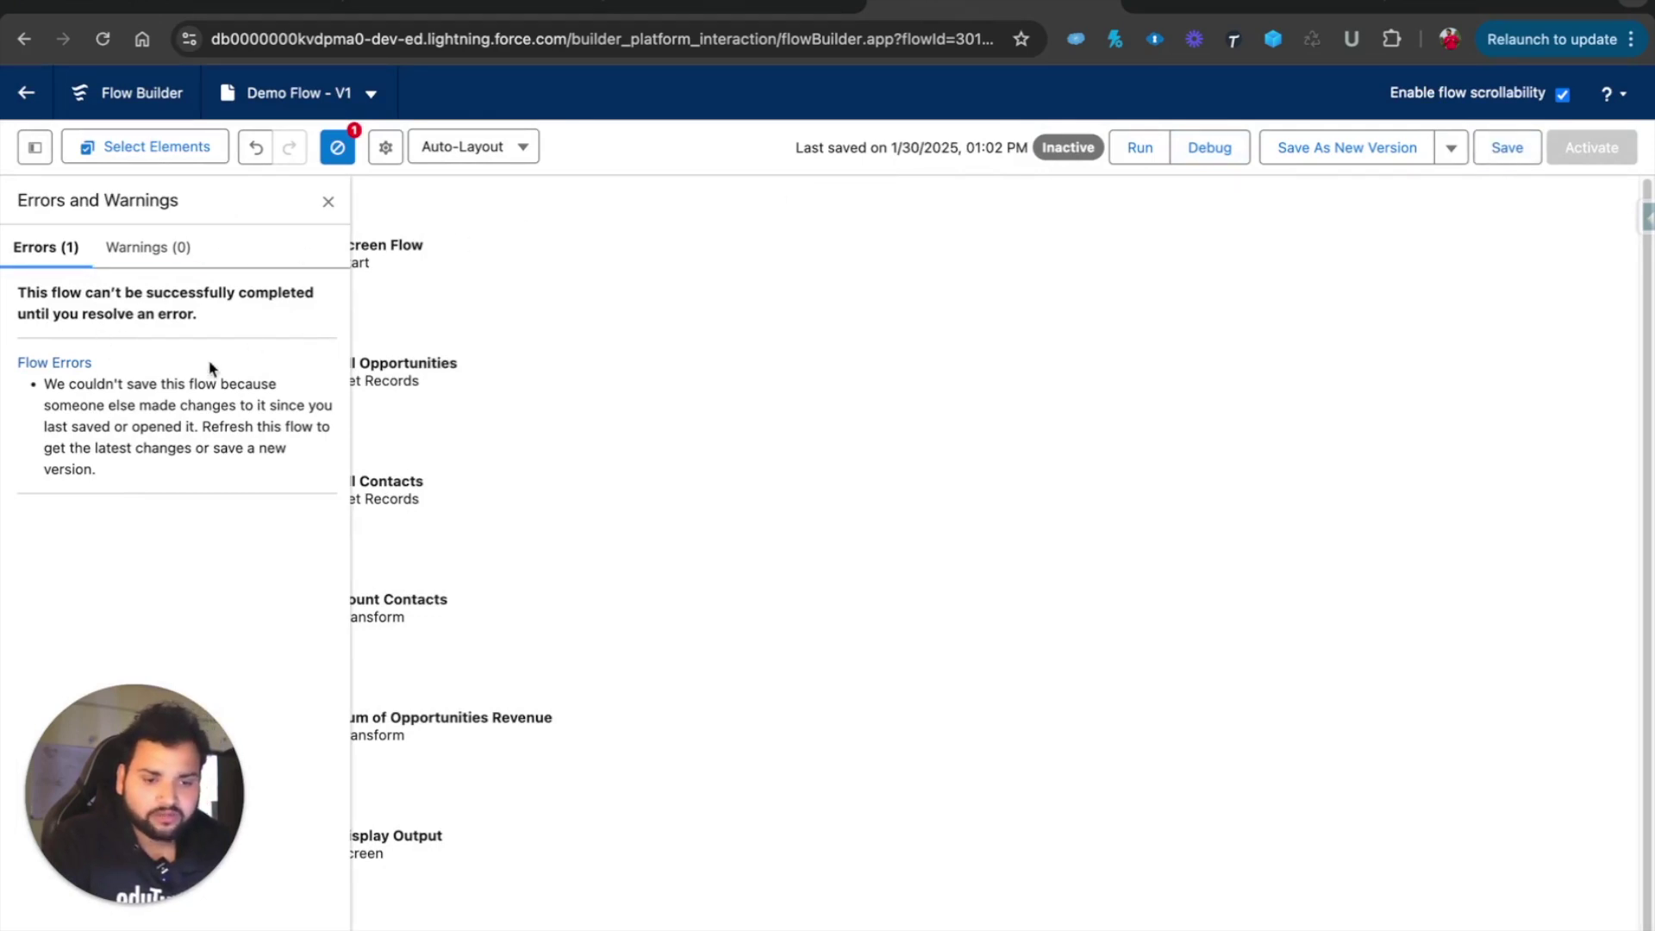
{"action": "left_click", "coordinate": [328, 201]}
{"action": "left_click", "coordinate": [1510, 151]}
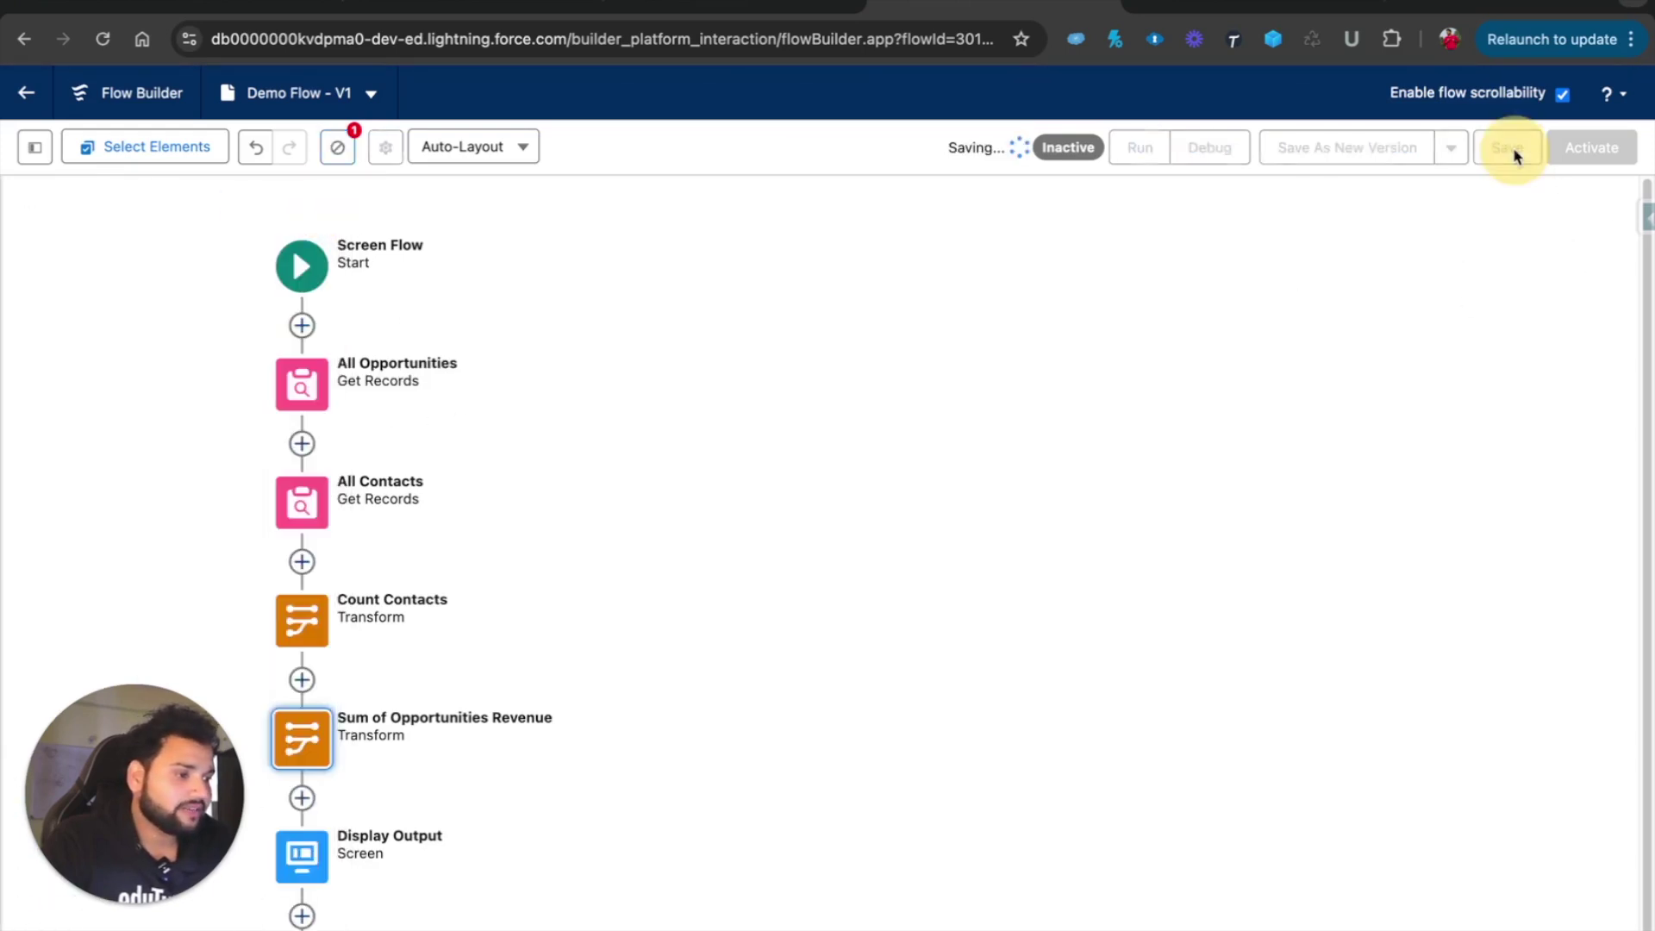
{"action": "left_click", "coordinate": [321, 202]}
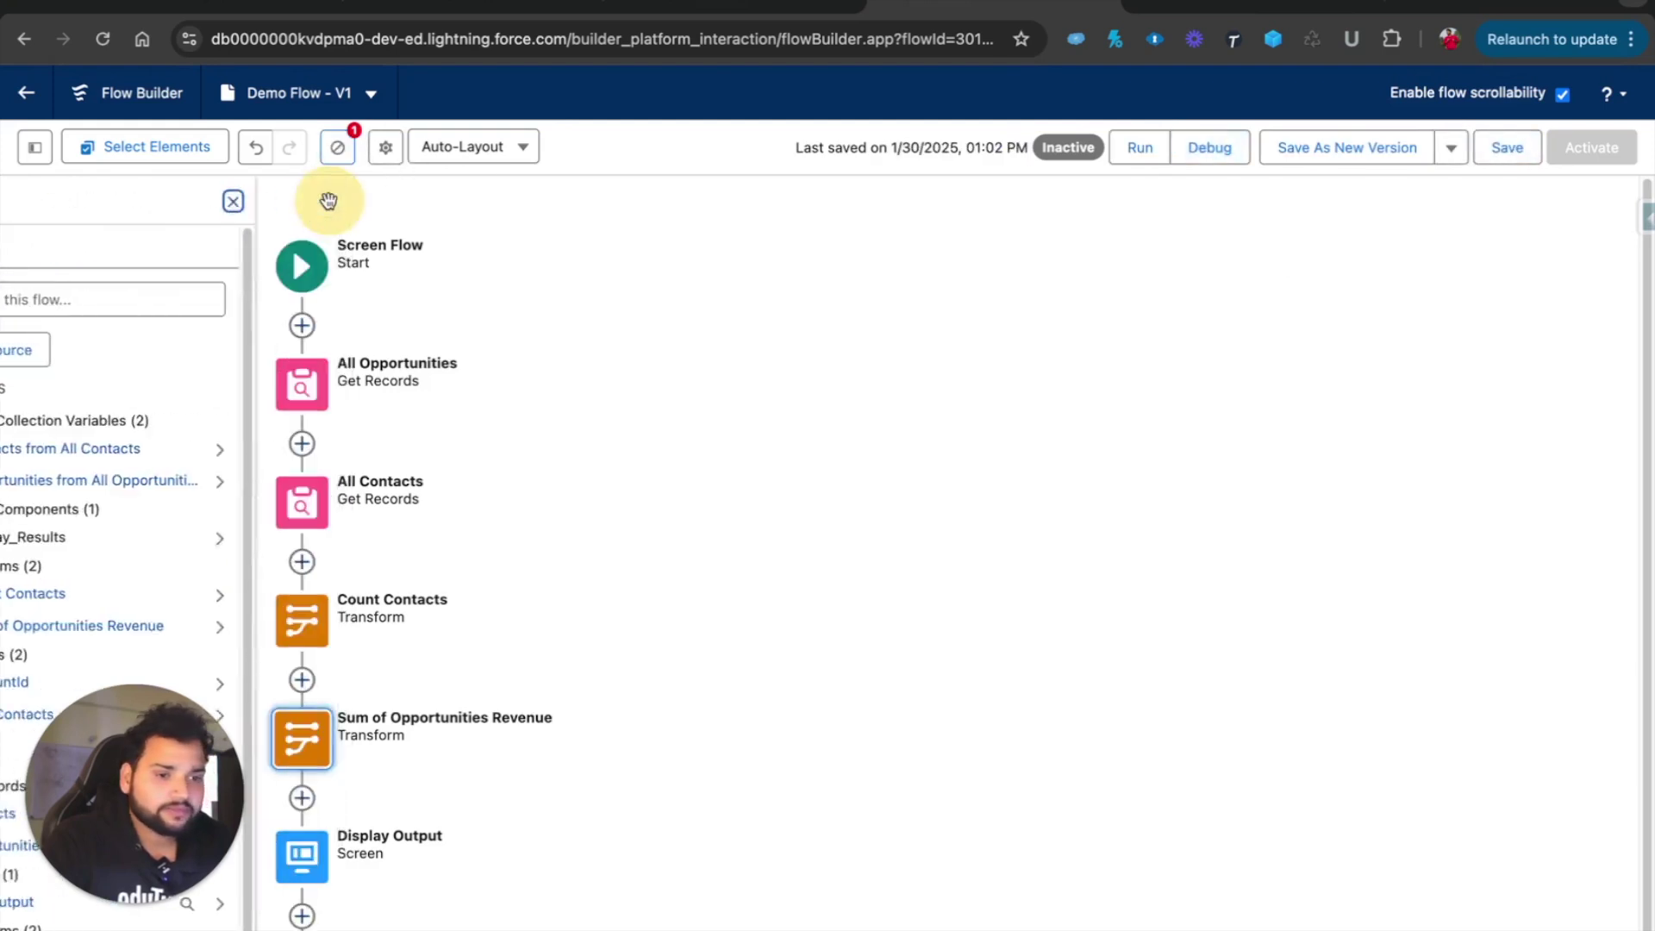
Save Demo Flow as a new version, V2
{"action": "left_click_drag", "start_coordinate": [557, 447], "coordinate": [784, 413]}
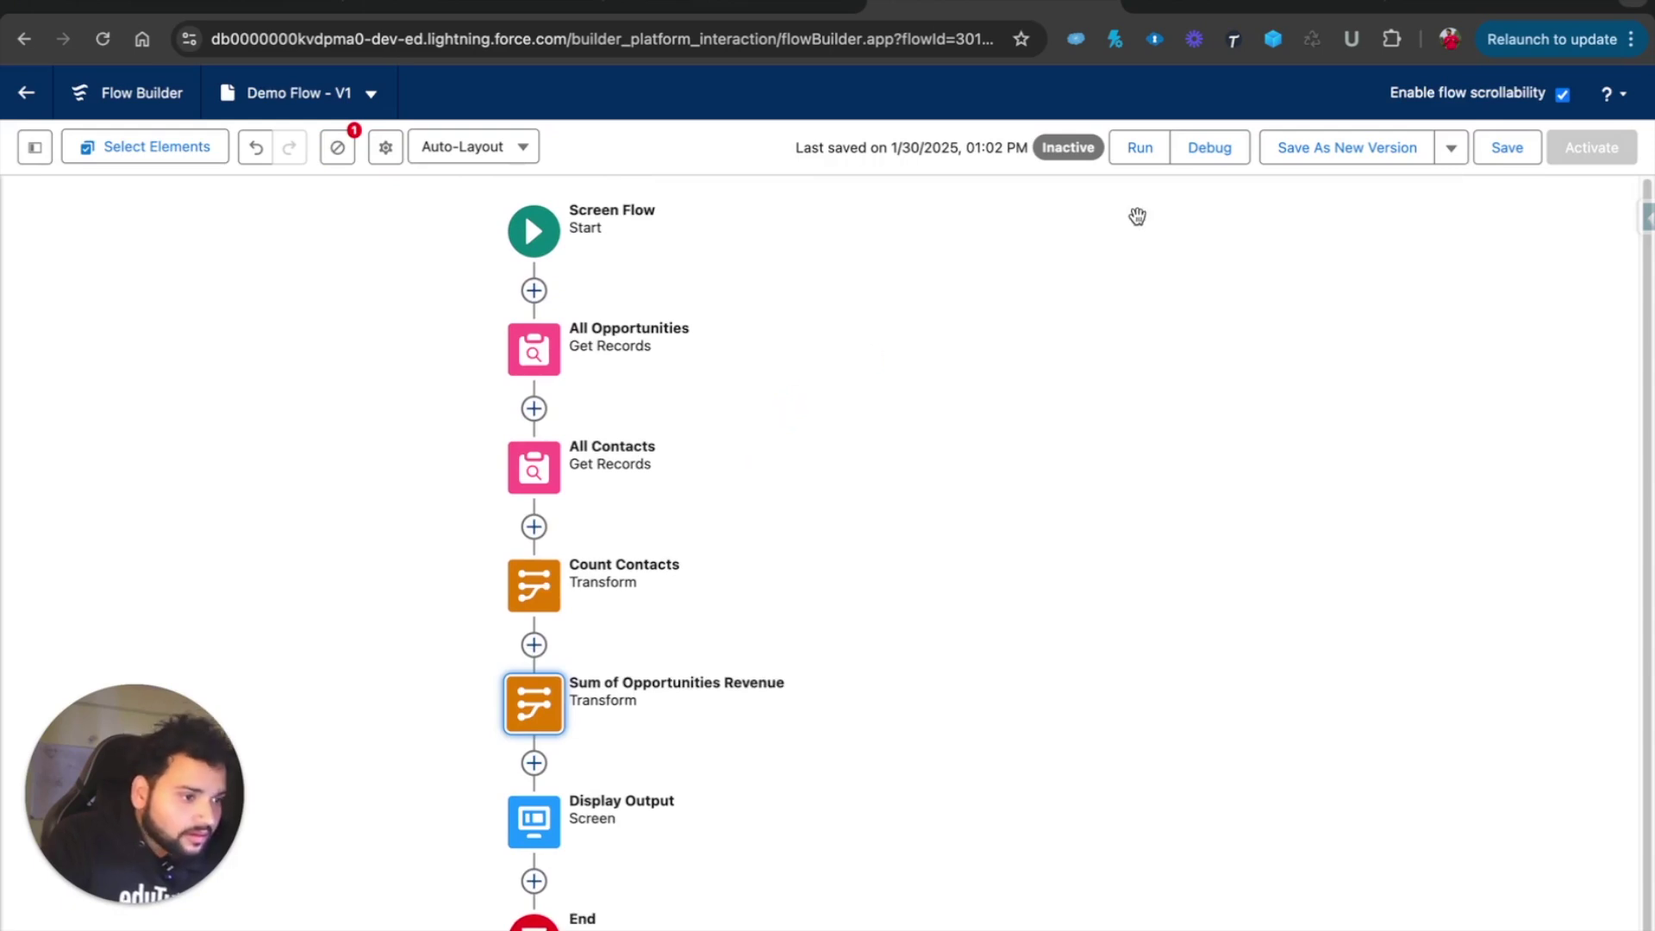
{"action": "left_click", "coordinate": [1507, 147]}
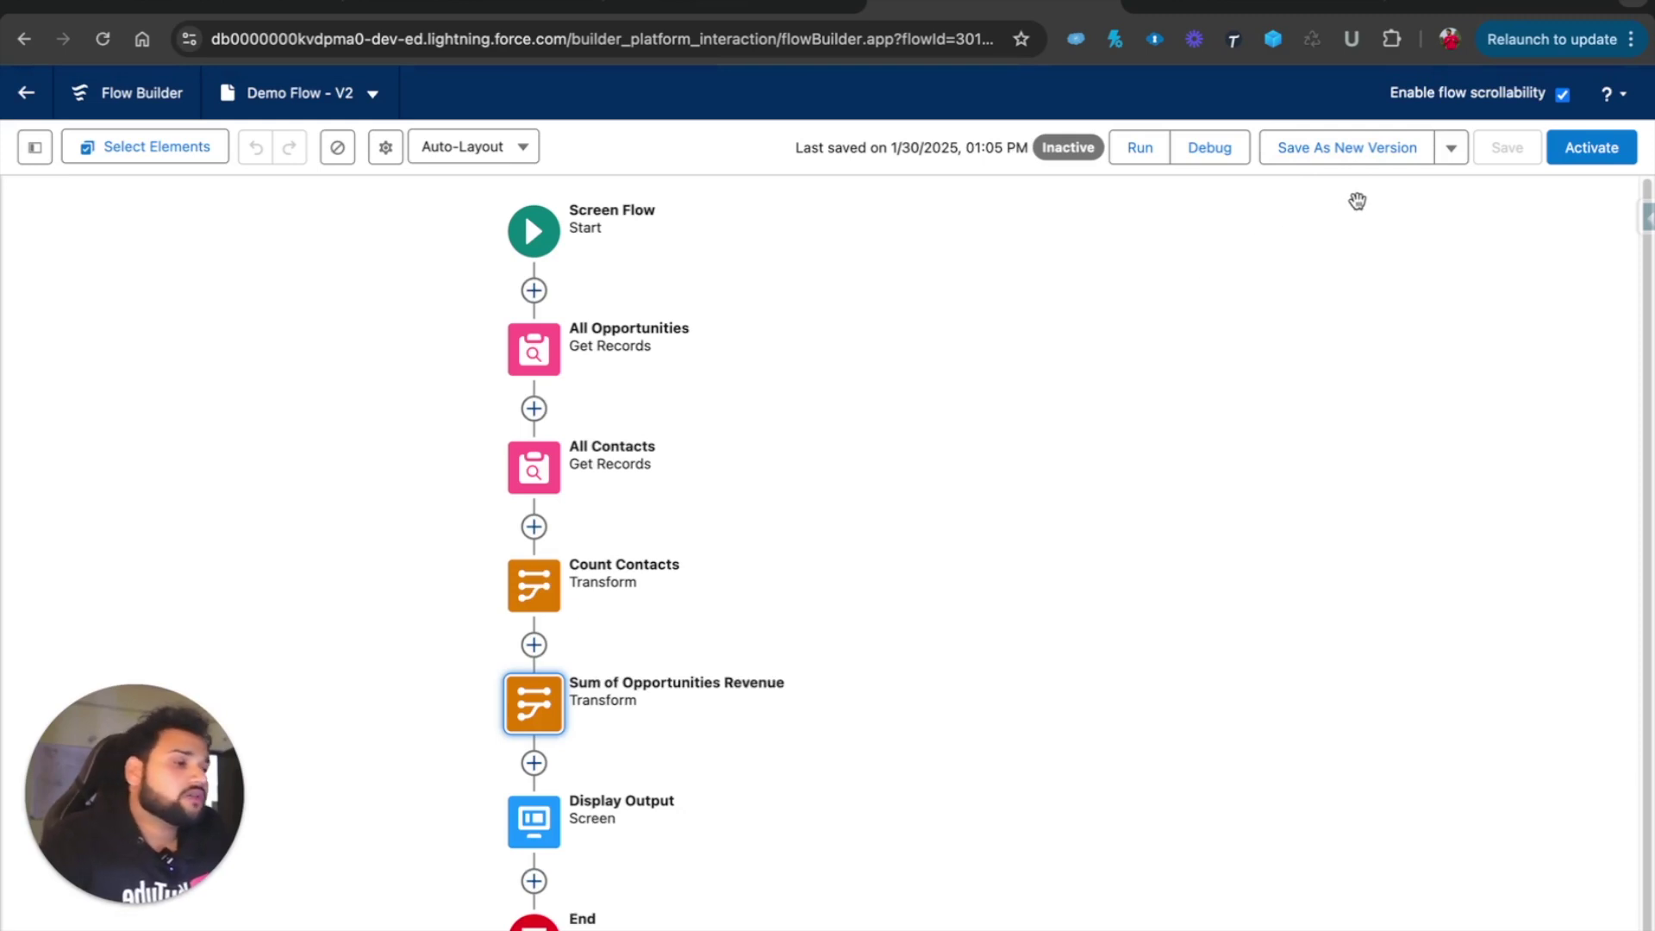
Debug the new flow version with AccountId set to the Express Logistics and Transport record ID copied from its page URL
{"action": "left_click", "coordinate": [1211, 147]}
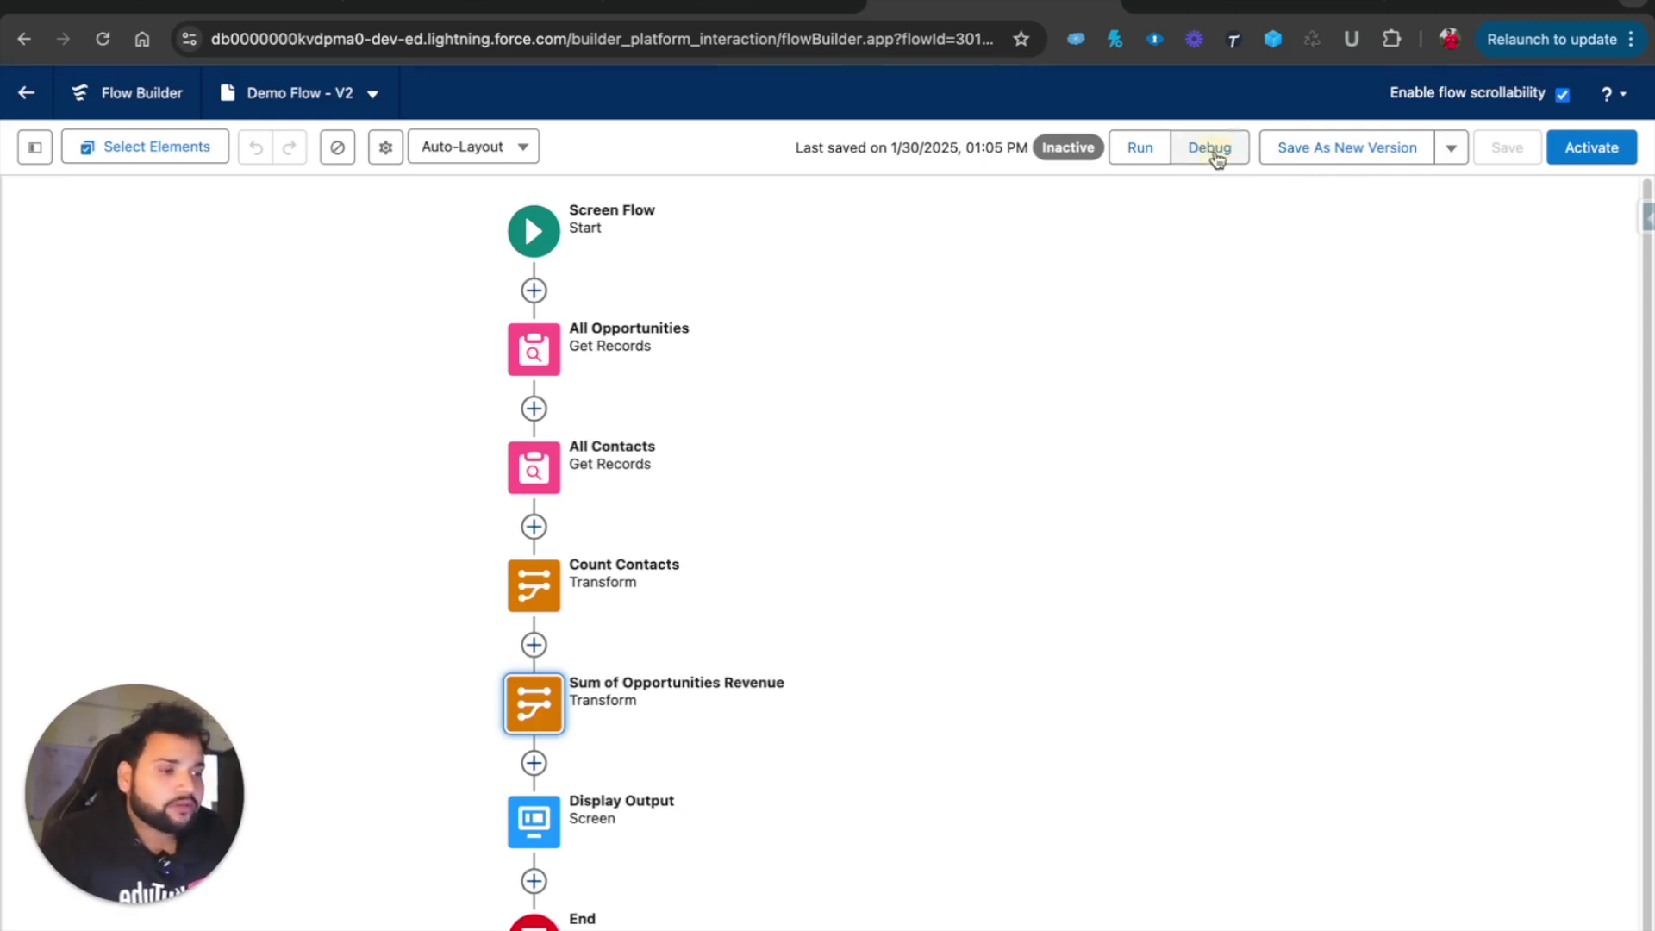
{"action": "left_click", "coordinate": [1396, 10]}
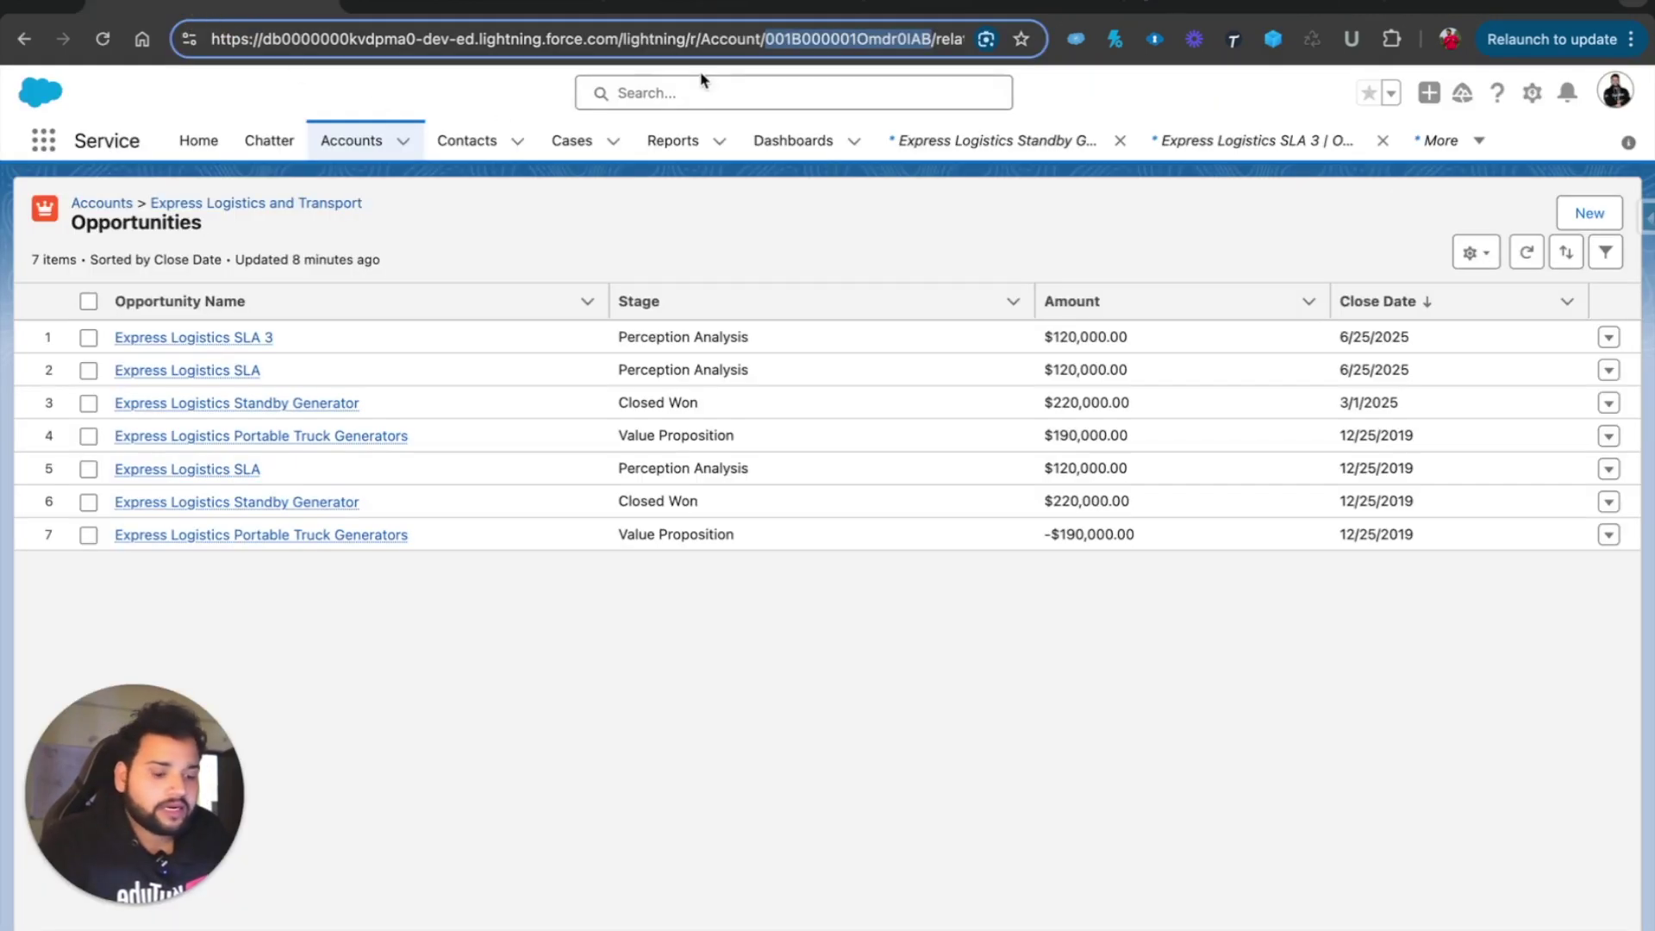
{"action": "left_click", "coordinate": [1164, 7]}
{"action": "type", "text": "001B000001Omdr0IAB"}
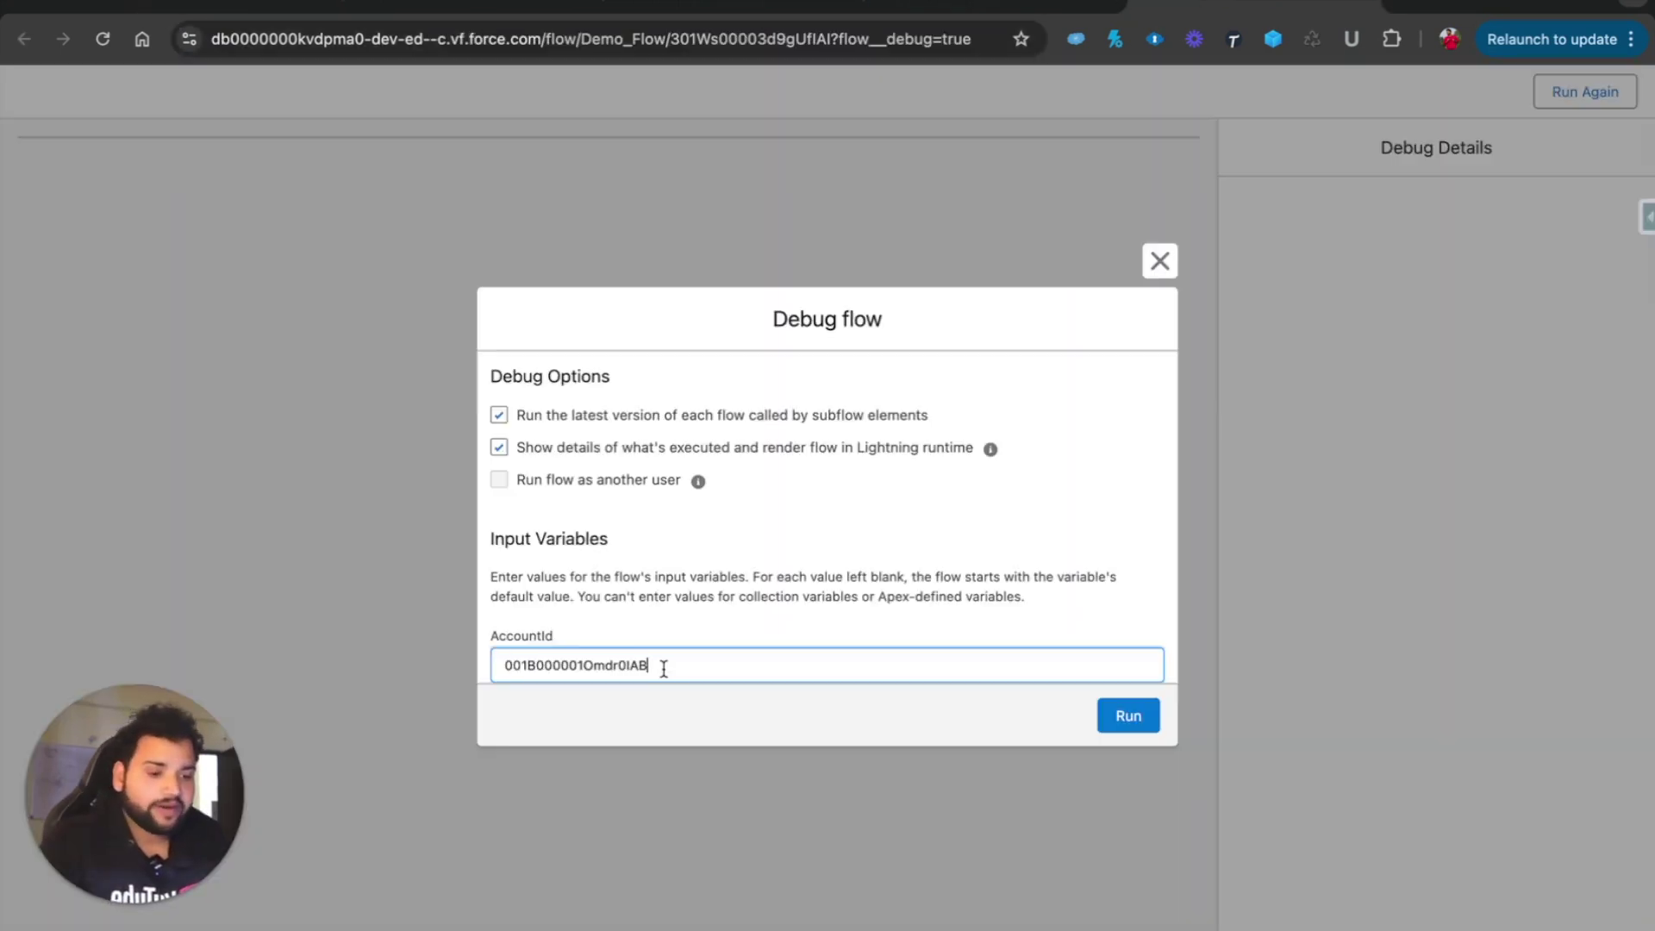
{"action": "left_click", "coordinate": [1129, 718]}
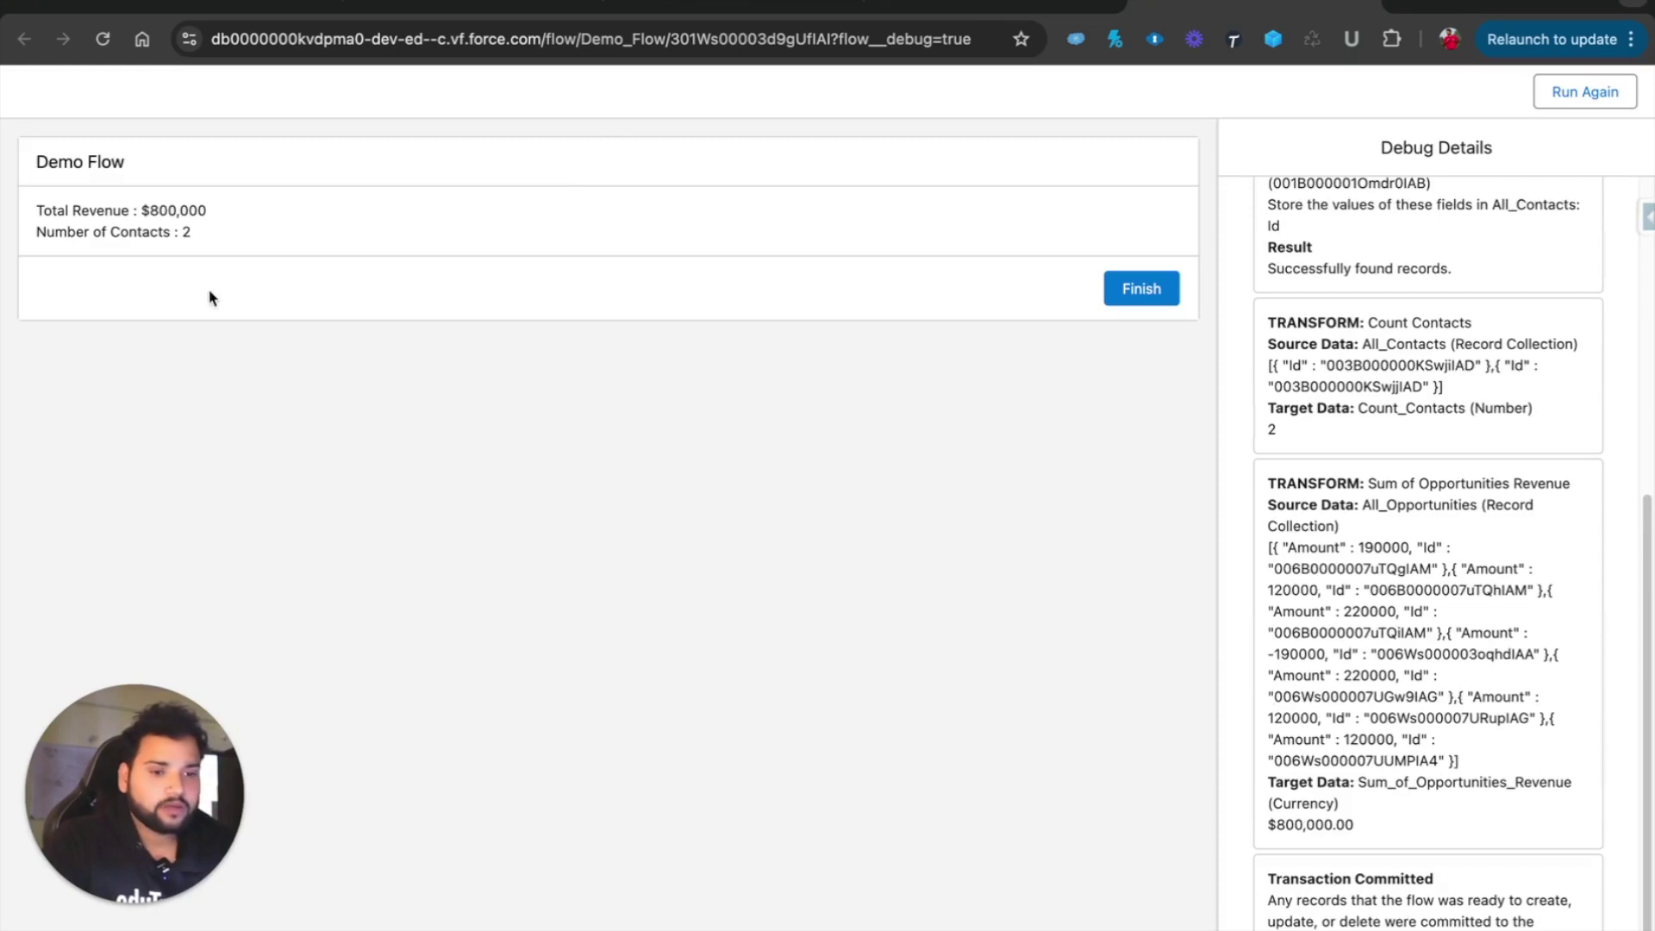
Check the Total Revenue and Number of Contacts values in the debug run and return to the flow canvas
{"action": "left_click_drag", "start_coordinate": [149, 210], "coordinate": [229, 216]}
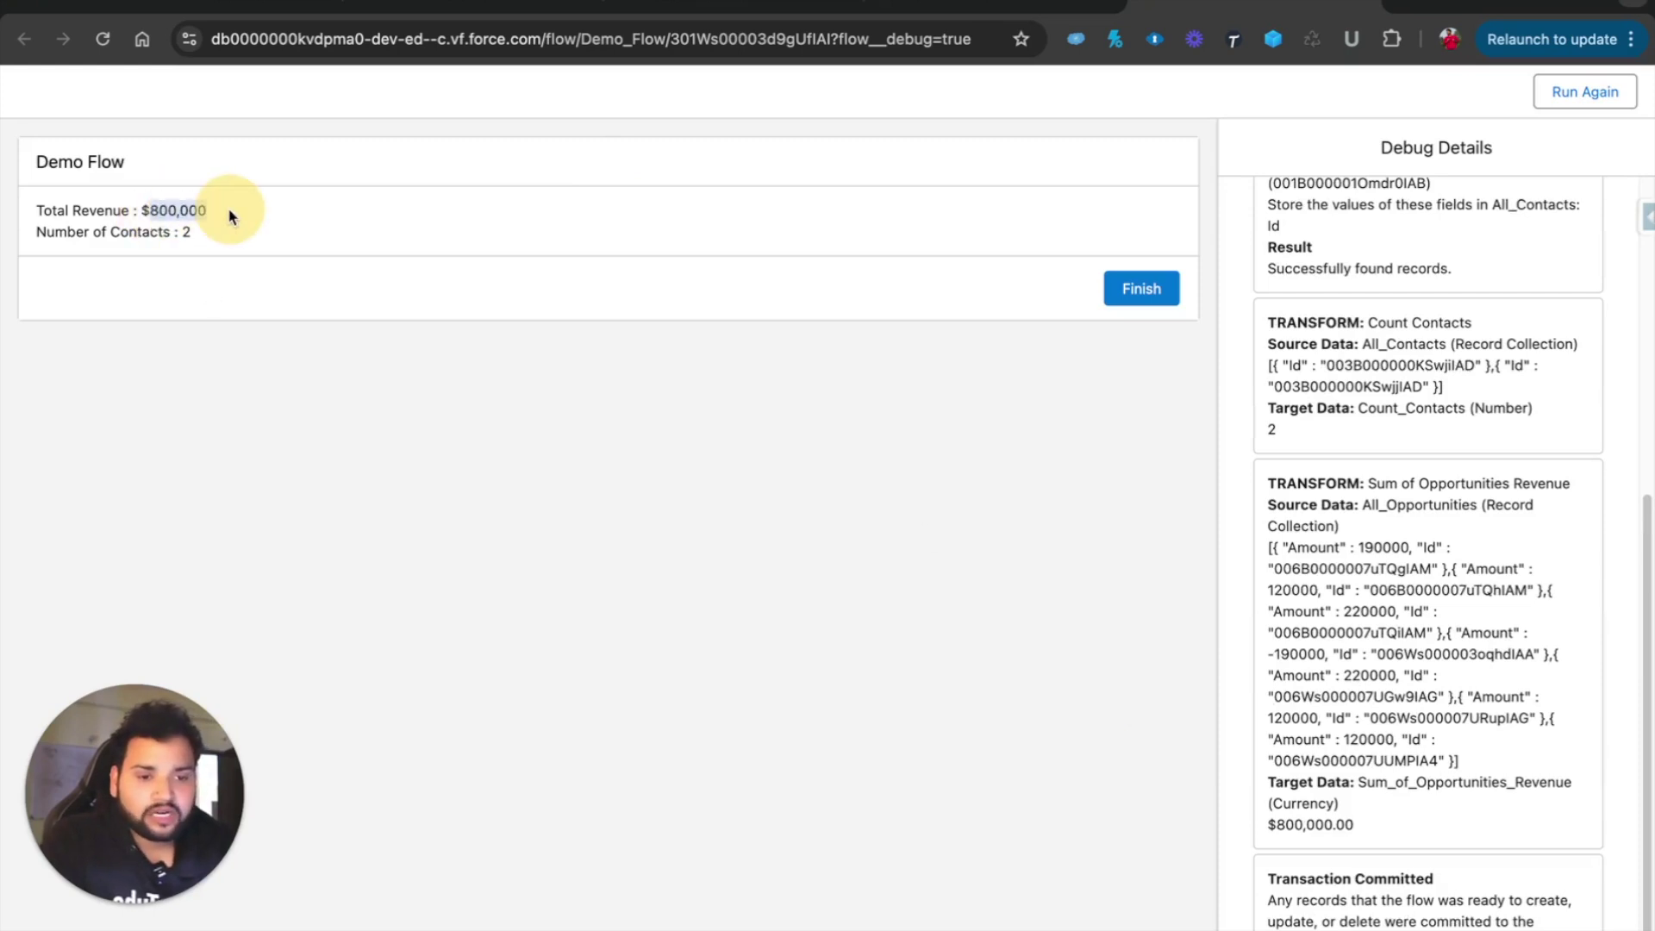
{"action": "left_click", "coordinate": [183, 232]}
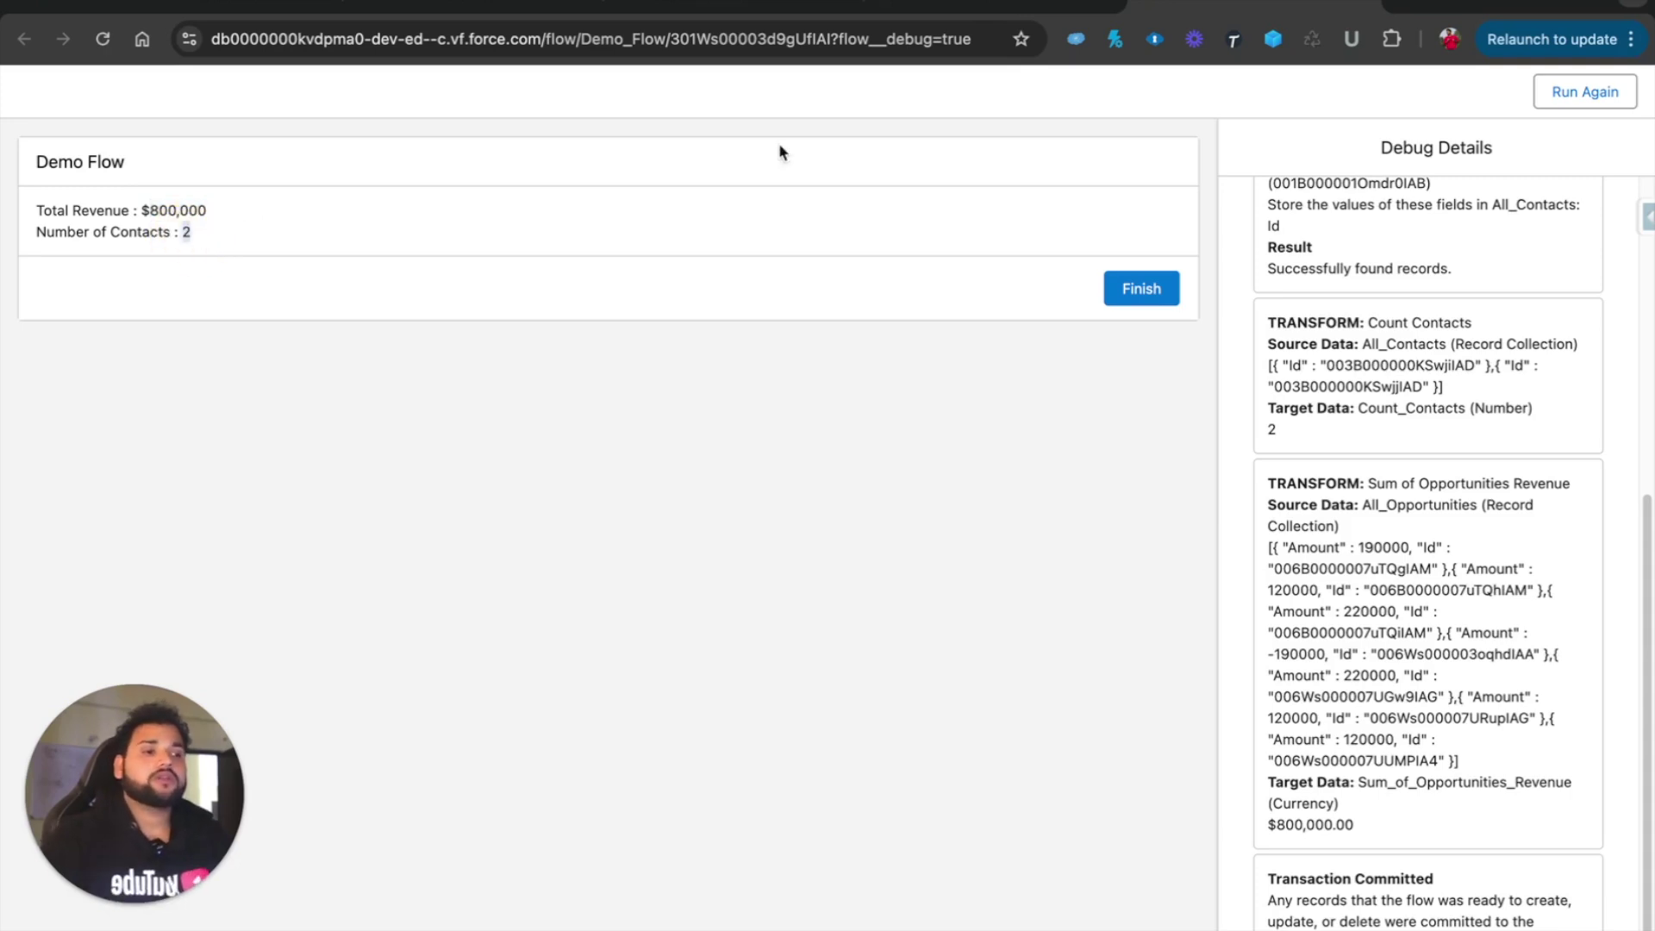
{"action": "left_click", "coordinate": [892, 4]}
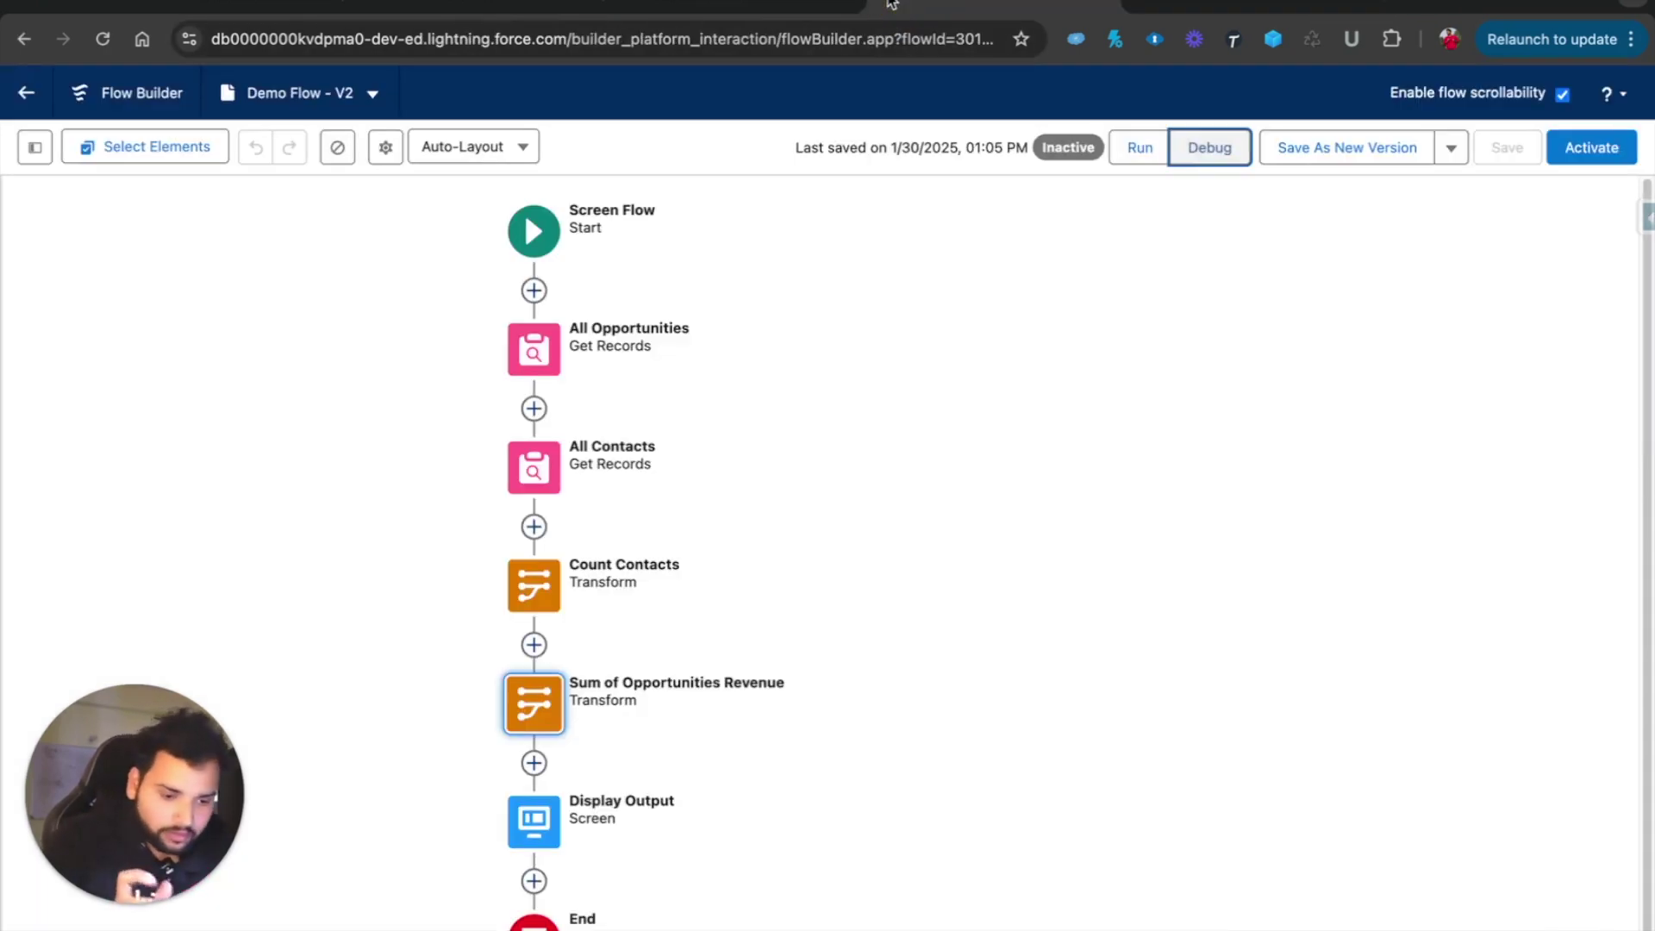